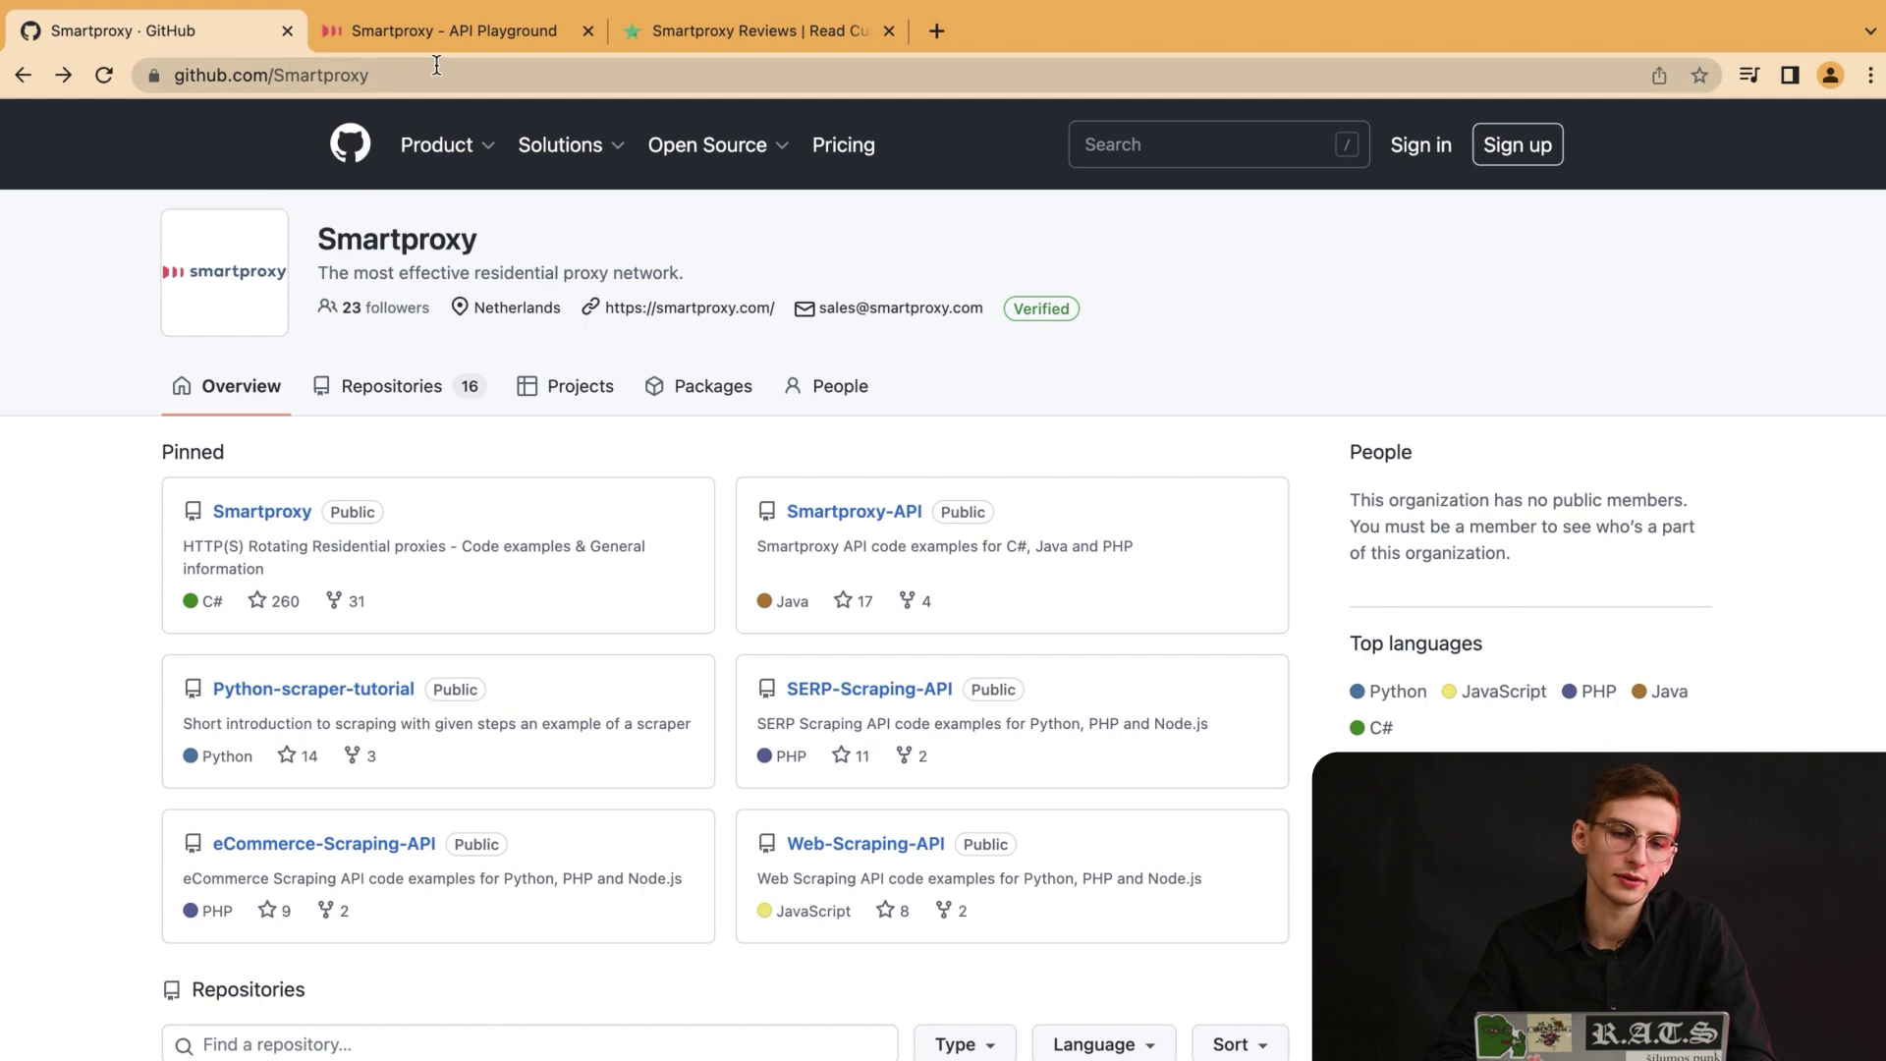
Open the trustpilot_python_scraper repository and view its README and two Python files.
scroll(600, 664, down, 2)
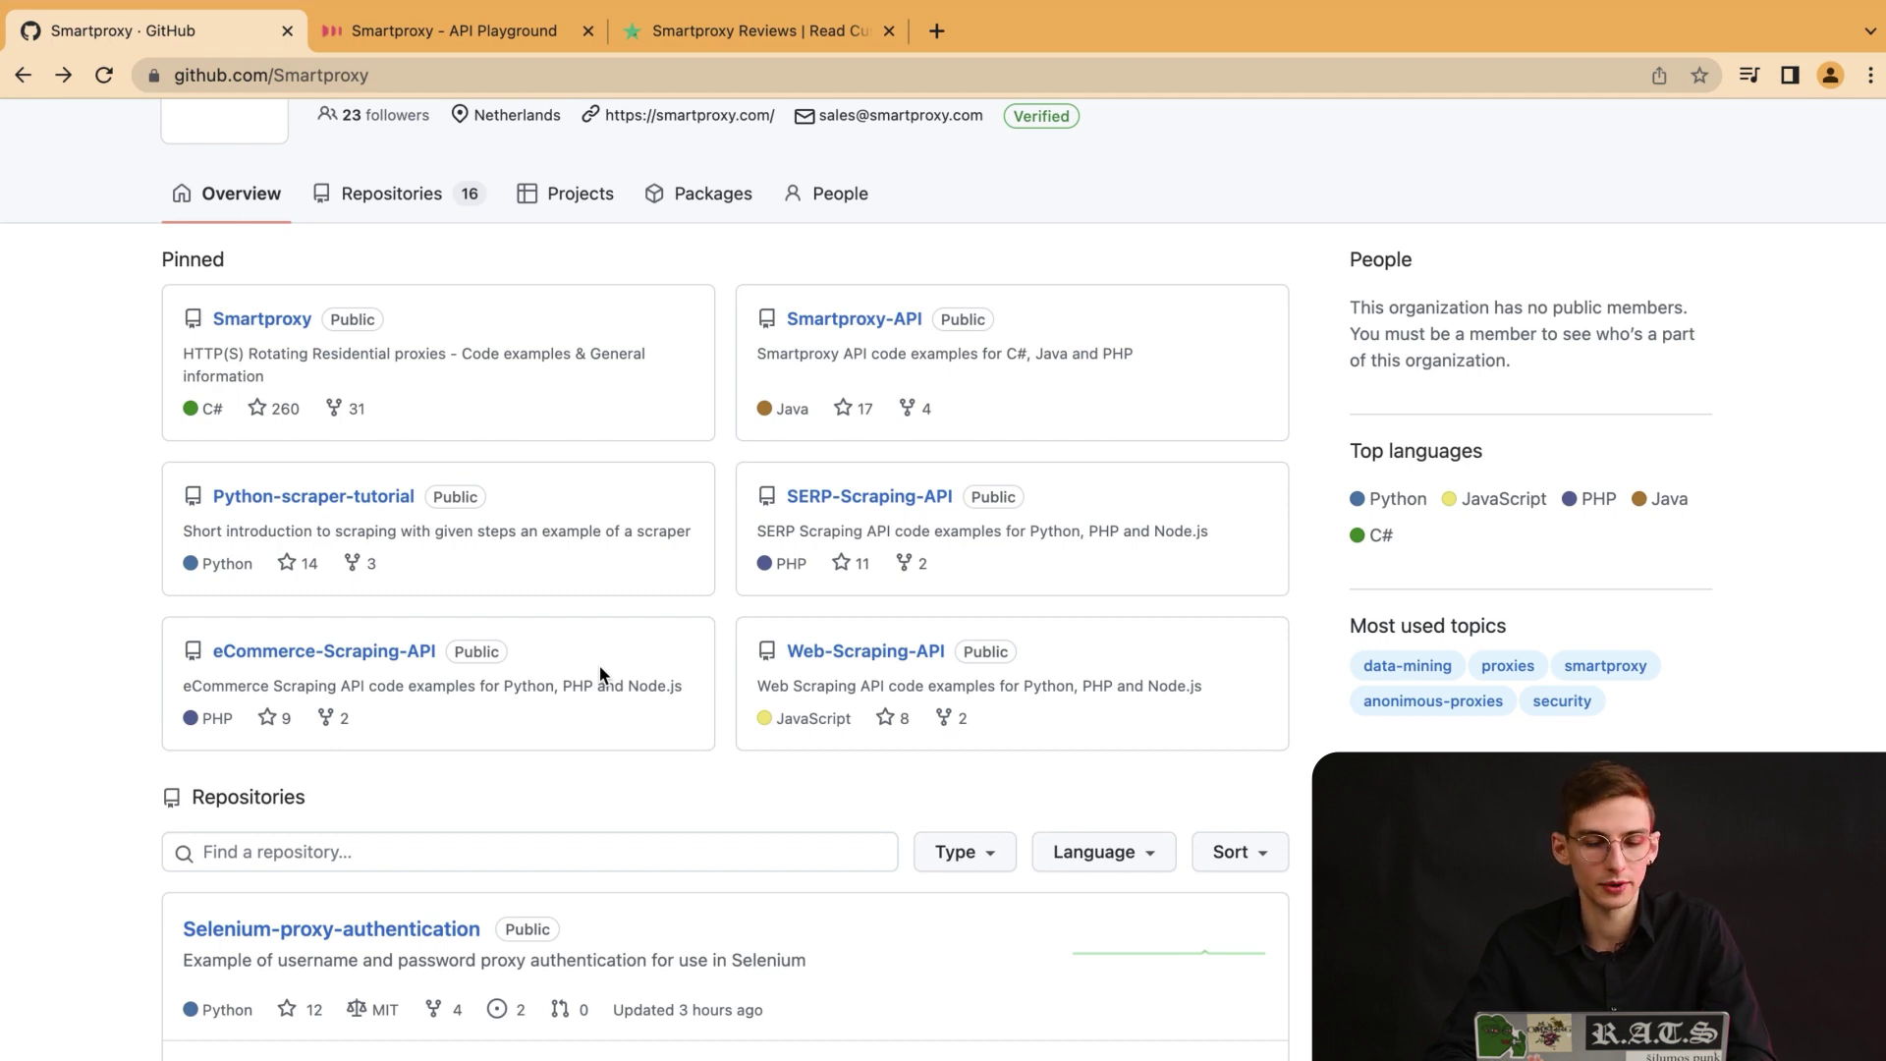
scroll(601, 674, down, 1)
scroll(601, 674, down, 5)
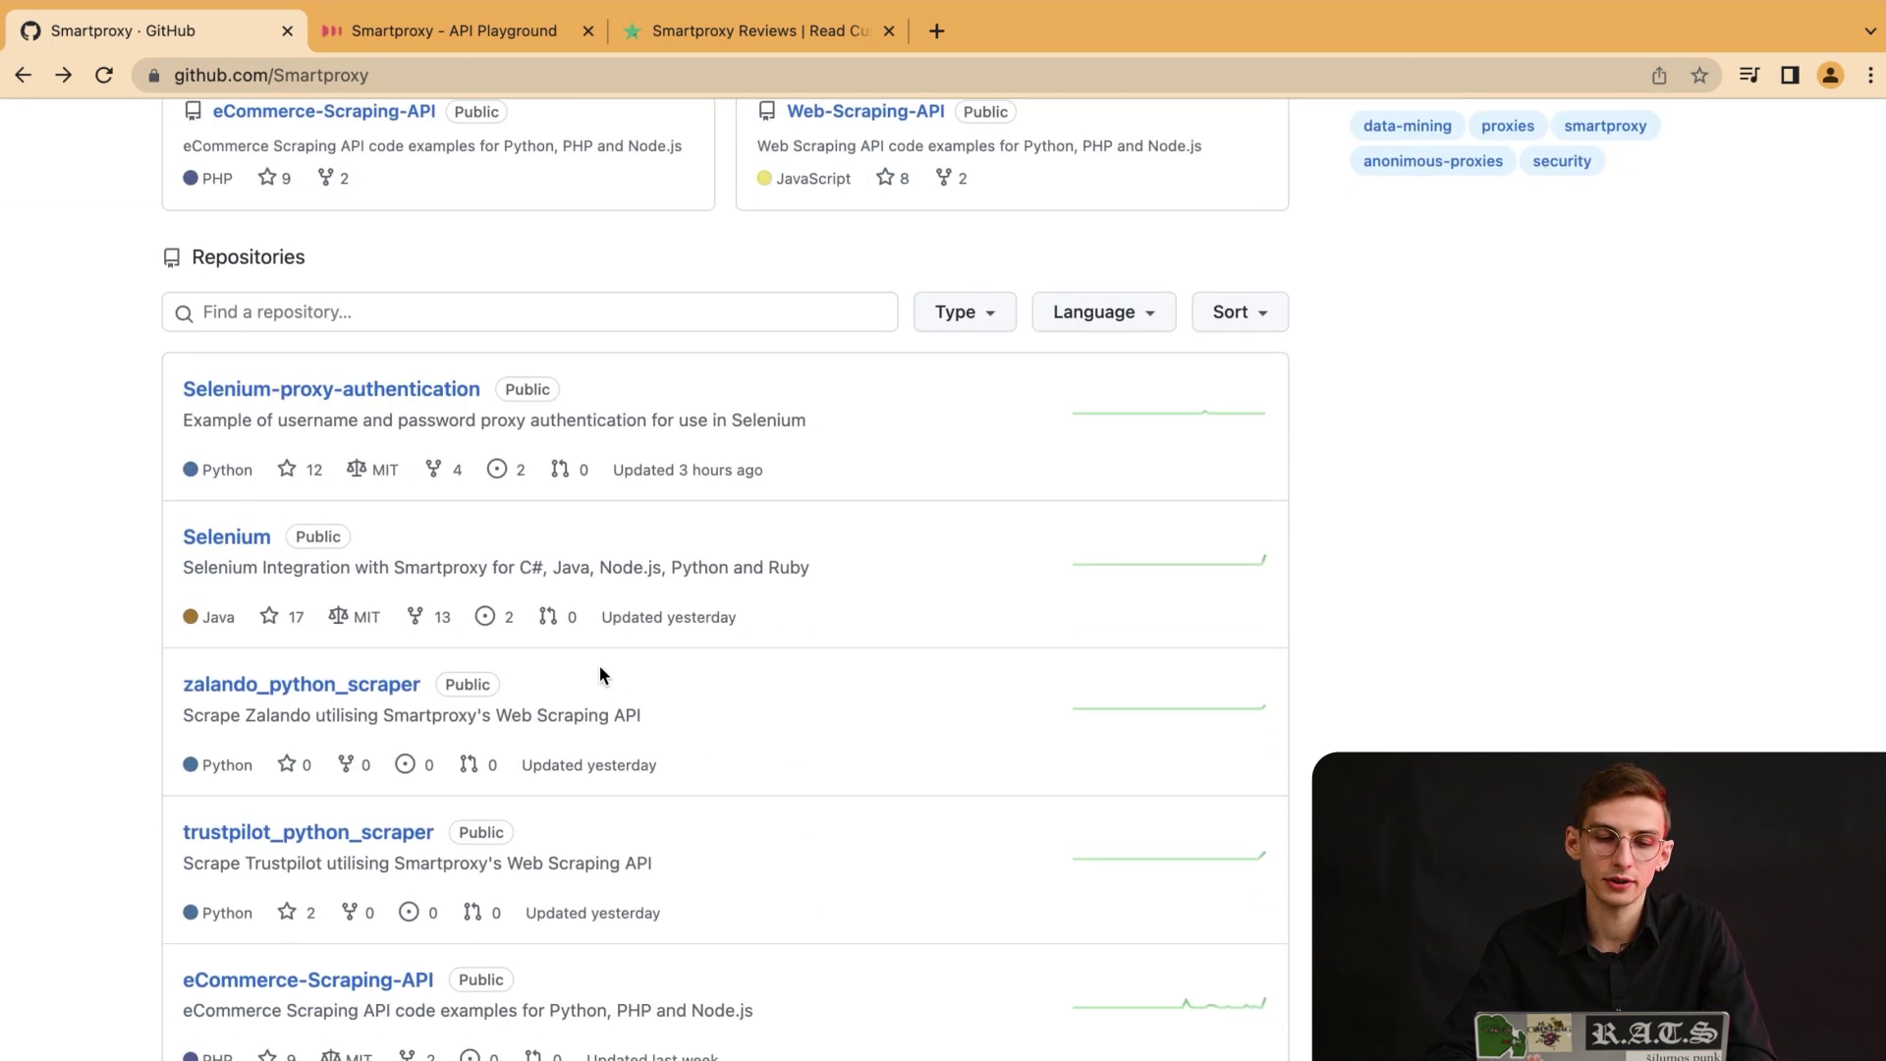
click(383, 845)
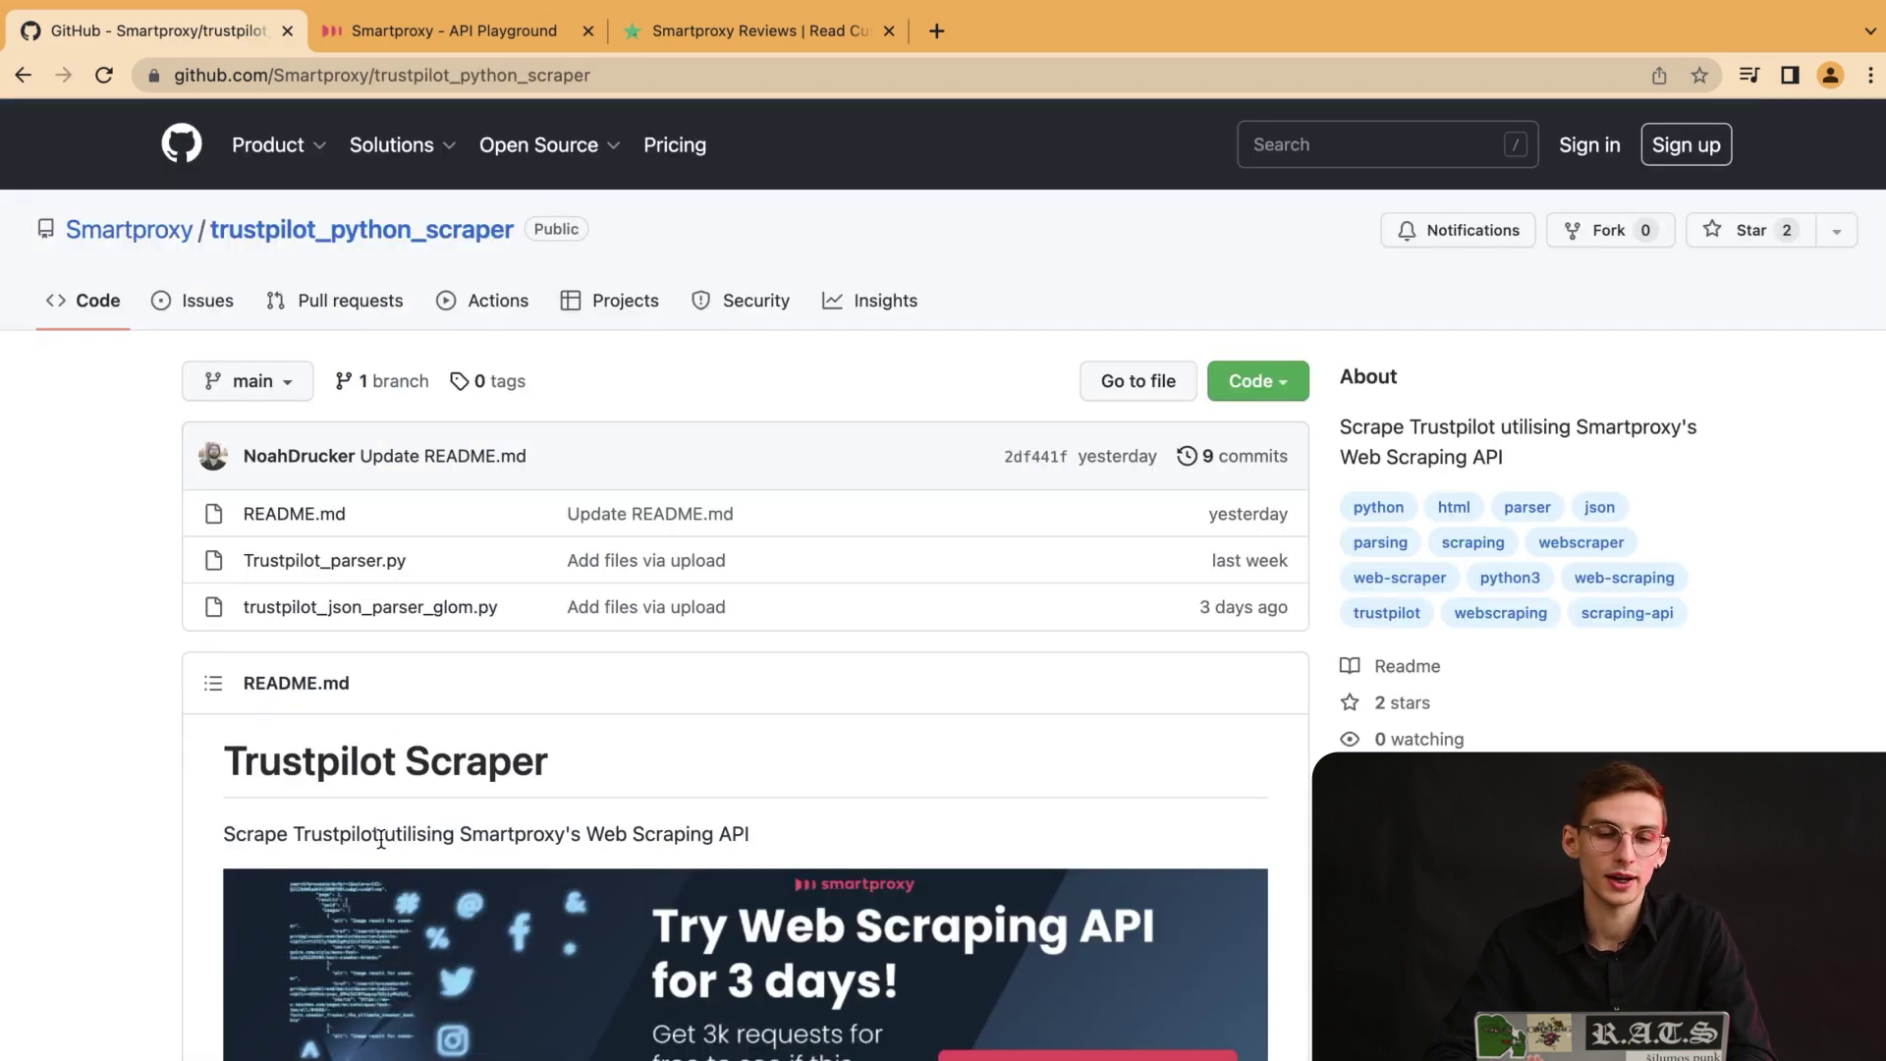
scroll(842, 829, down, 1)
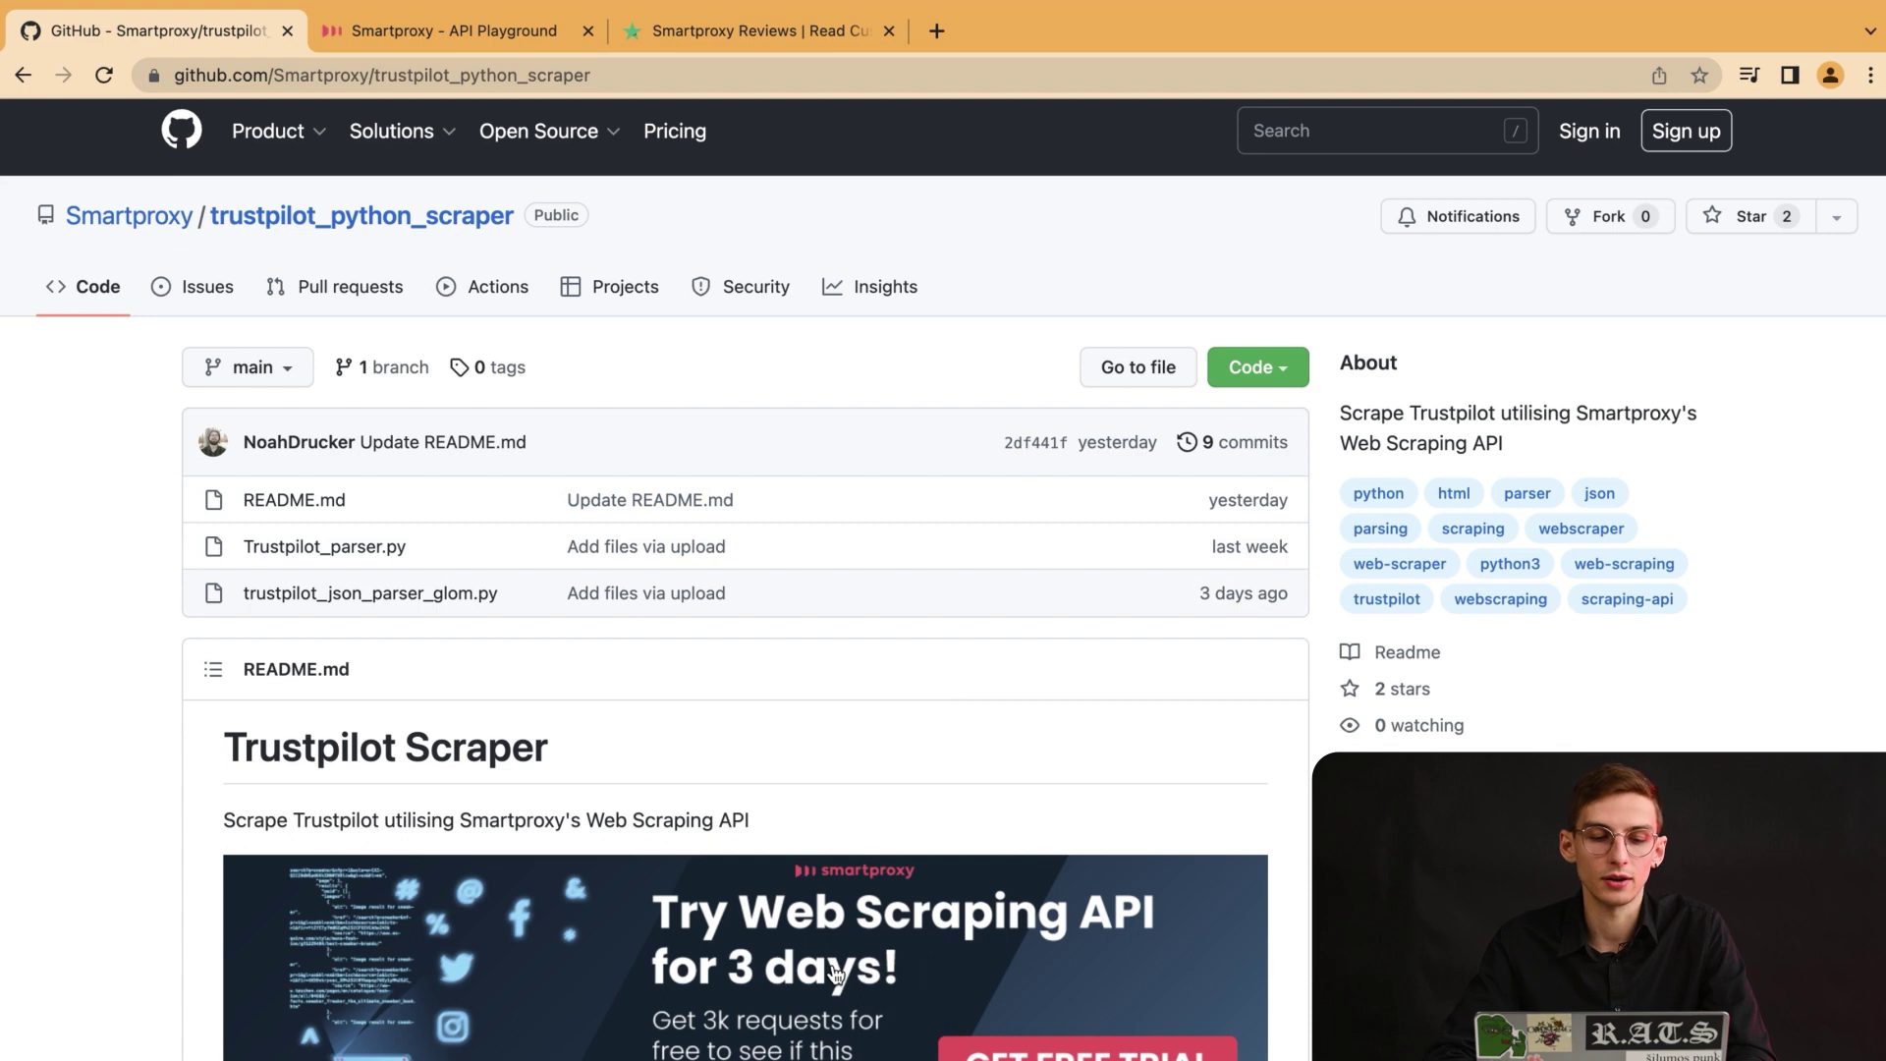
mouse_move(403, 7)
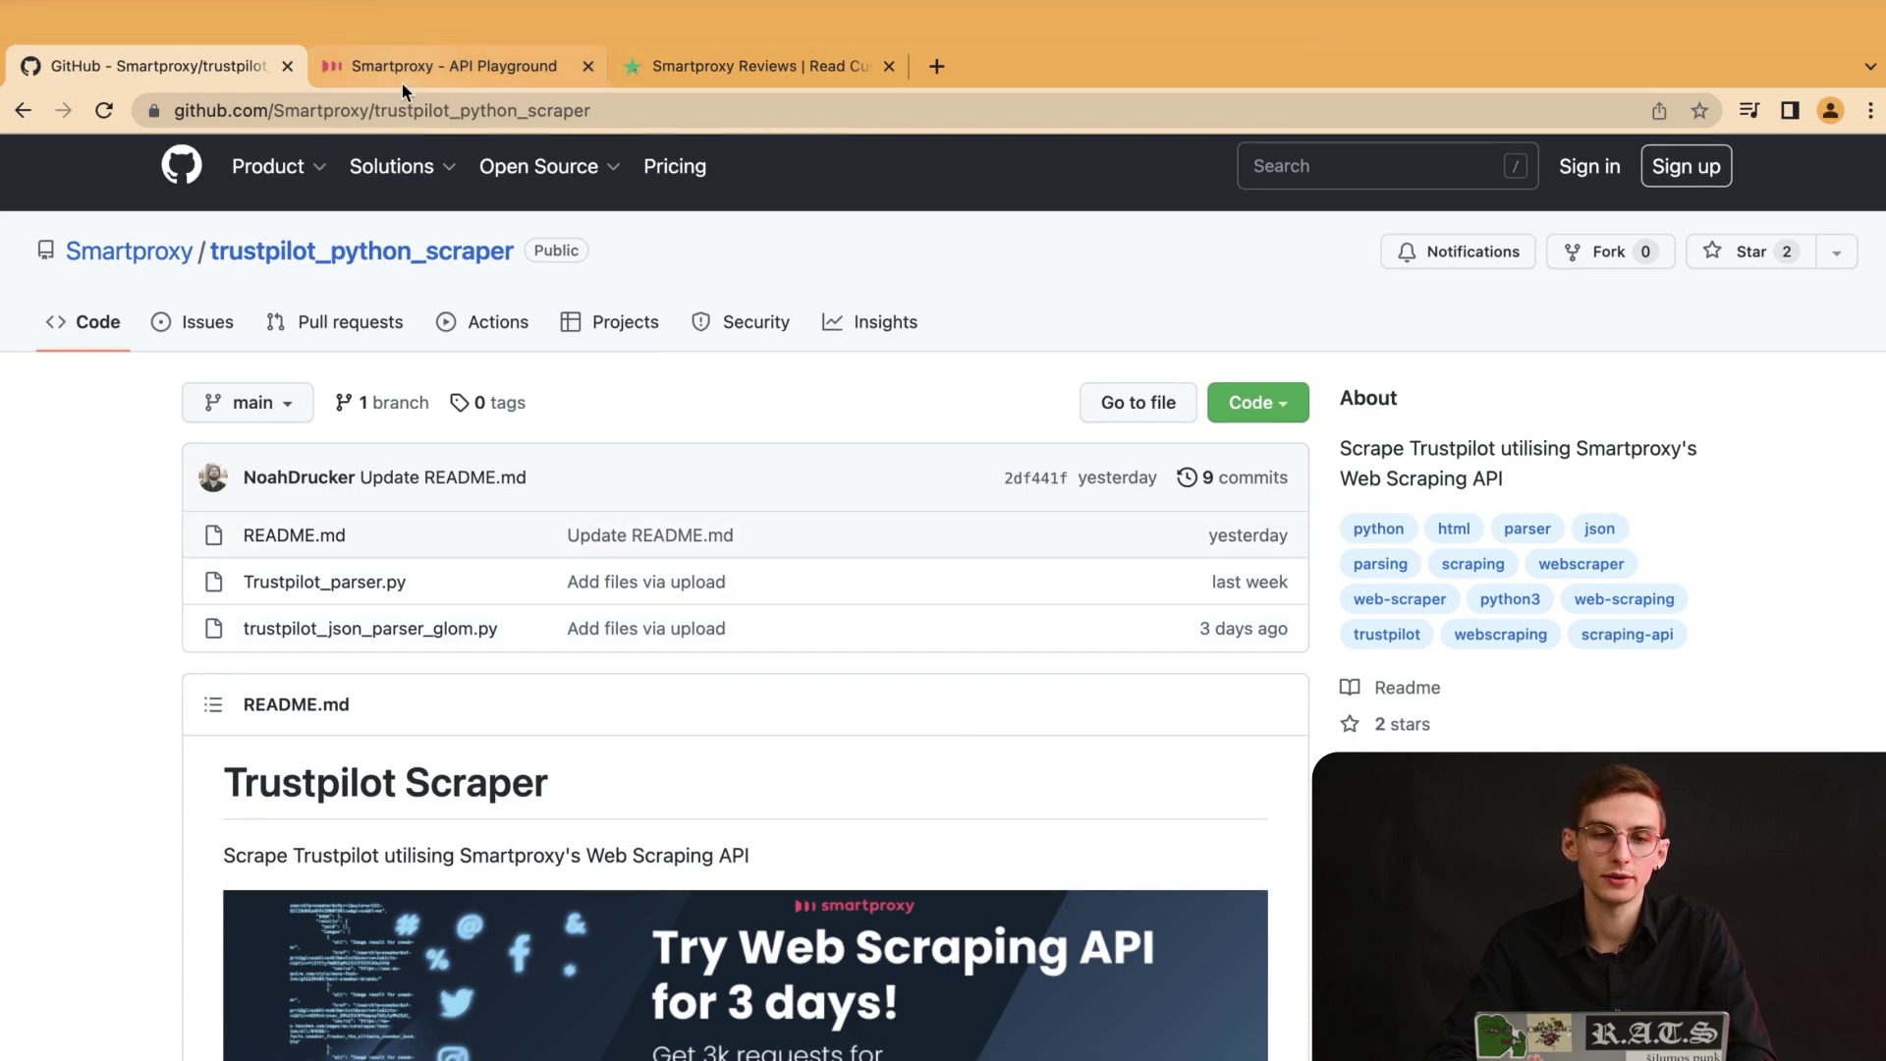
Switch to the Smartproxy API Playground browser tab.
click(429, 60)
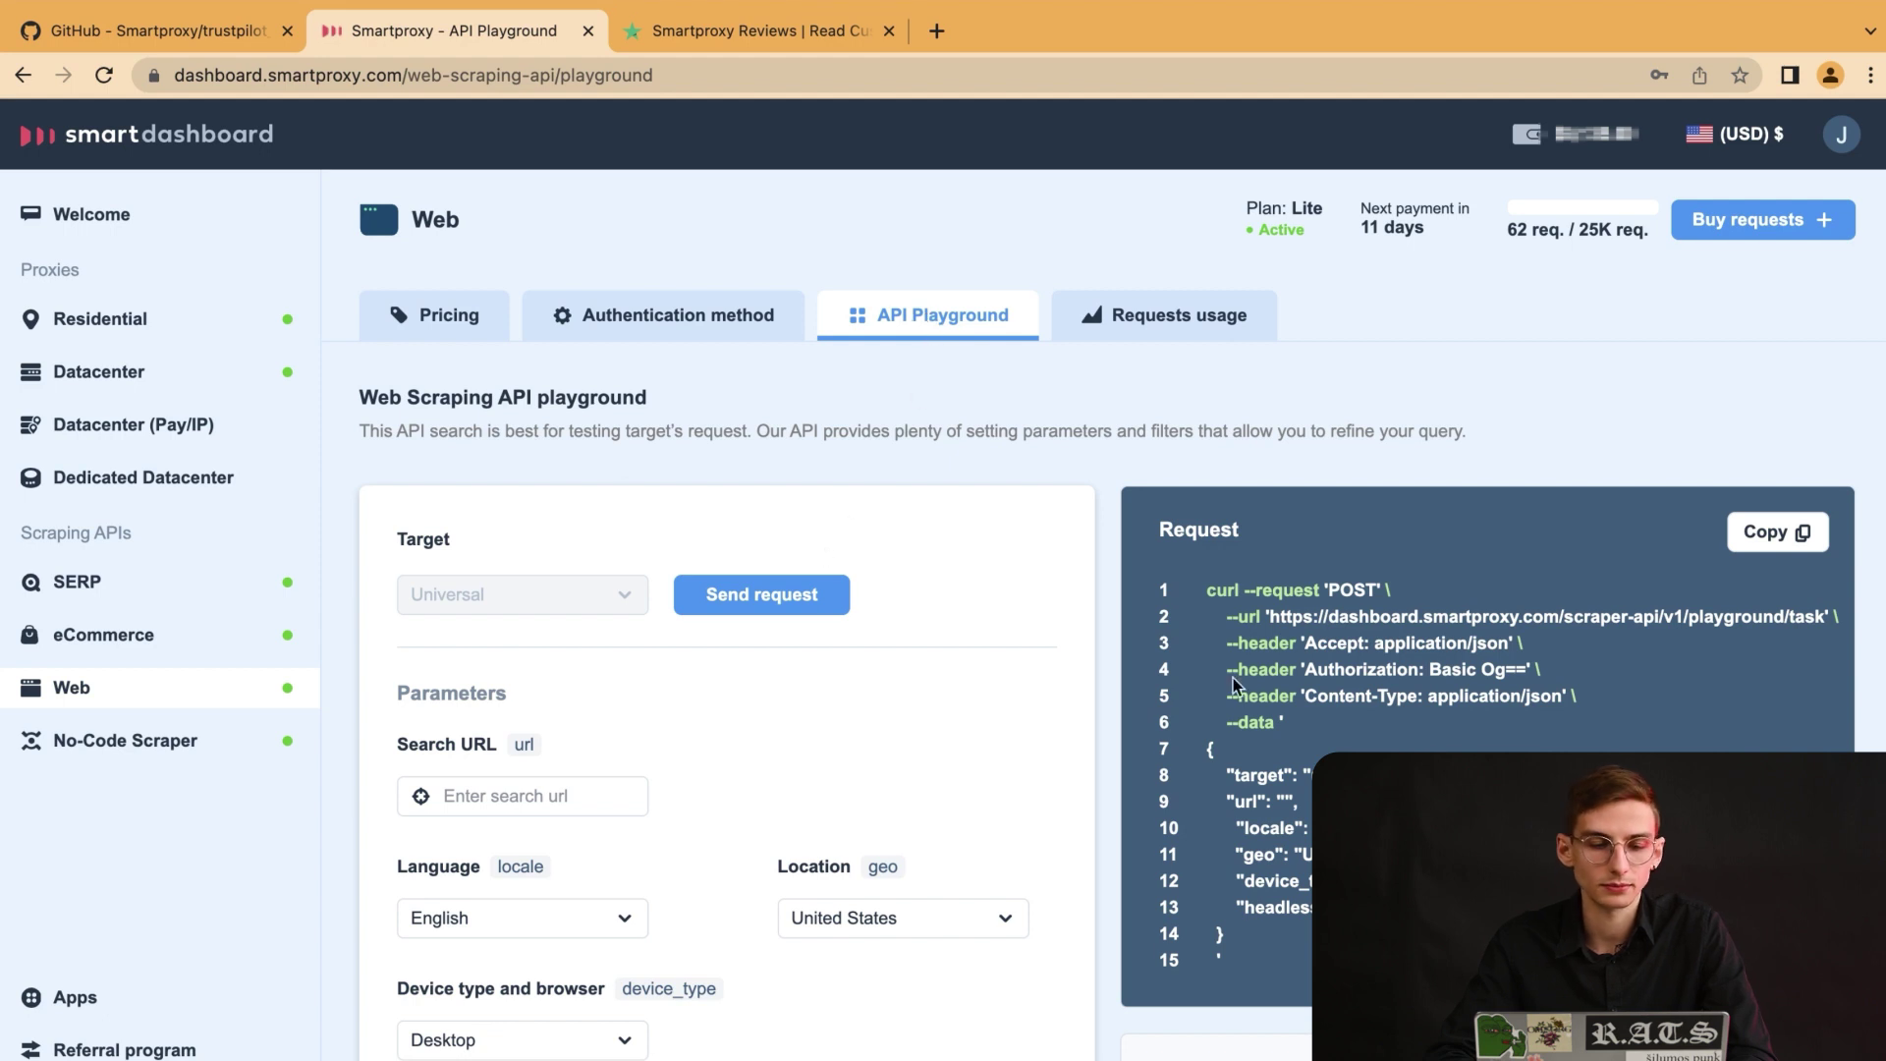
Select the Smartproxy Trustpilot review page's full URL, then return to the playground.
click(731, 30)
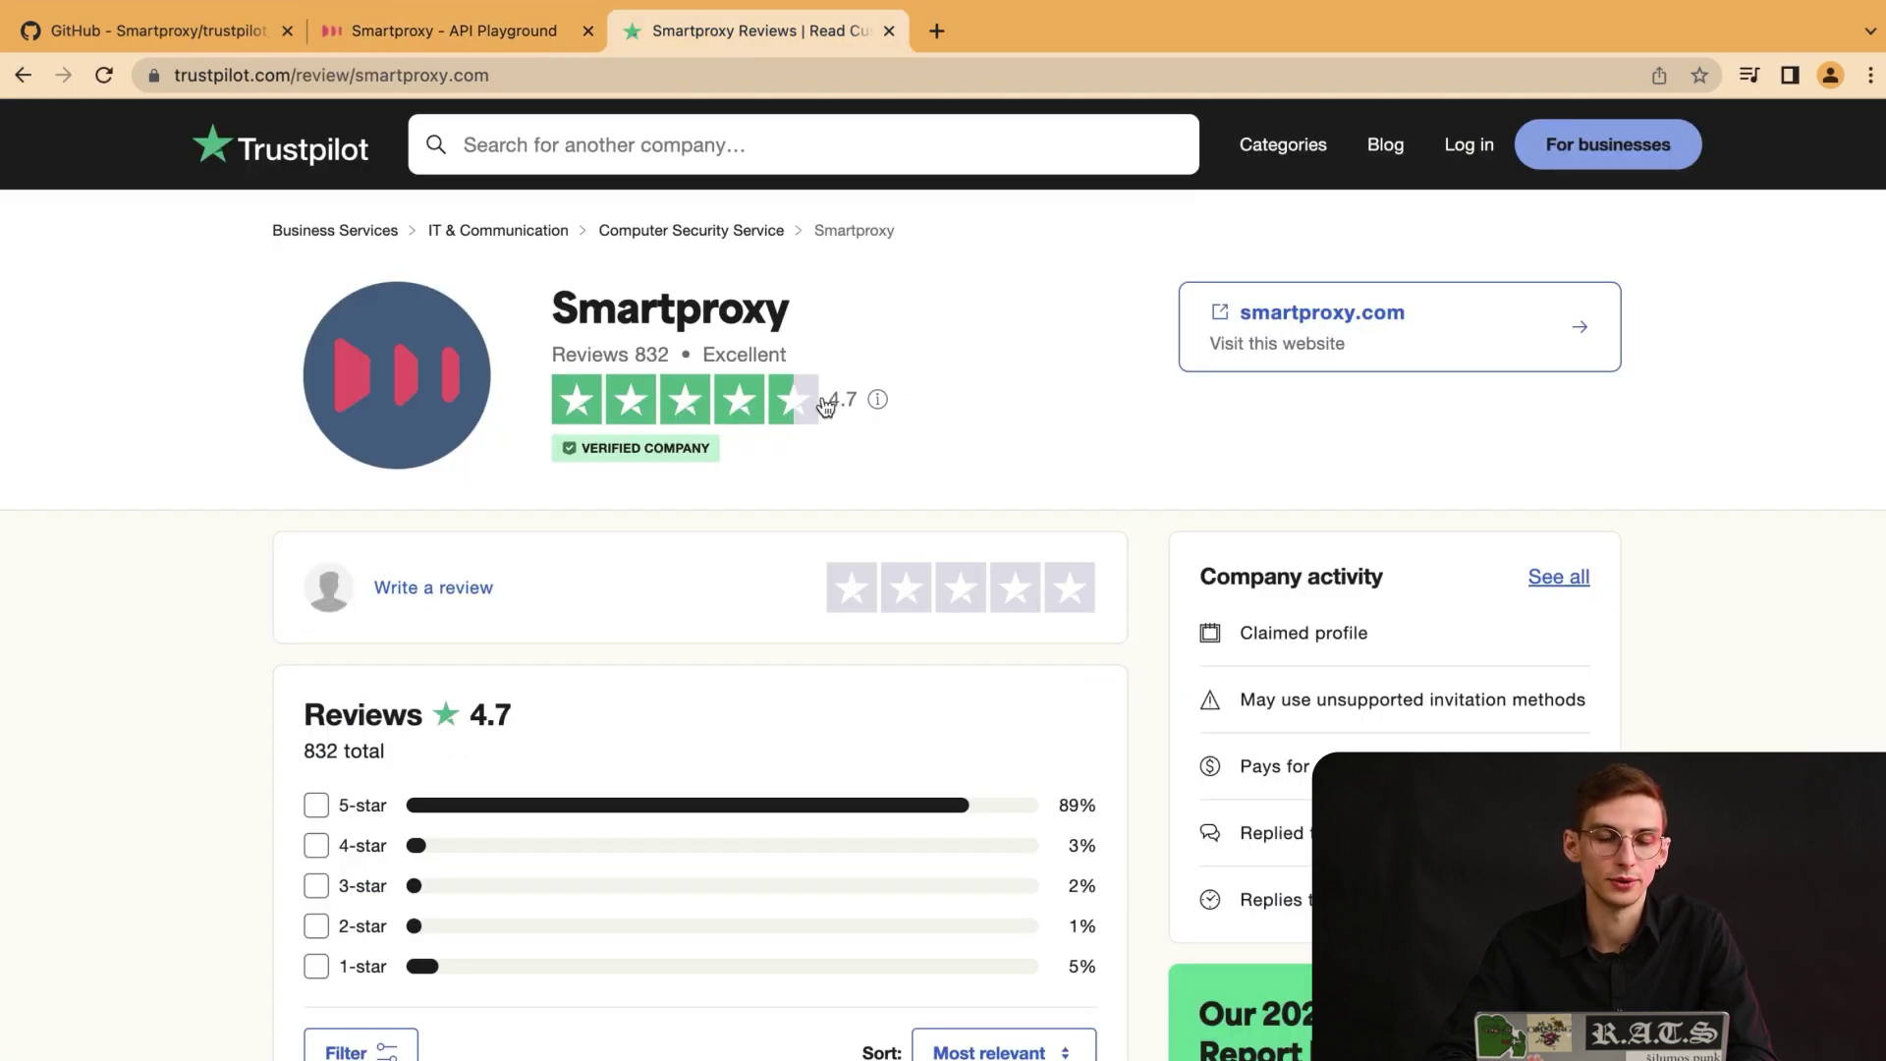
click(463, 61)
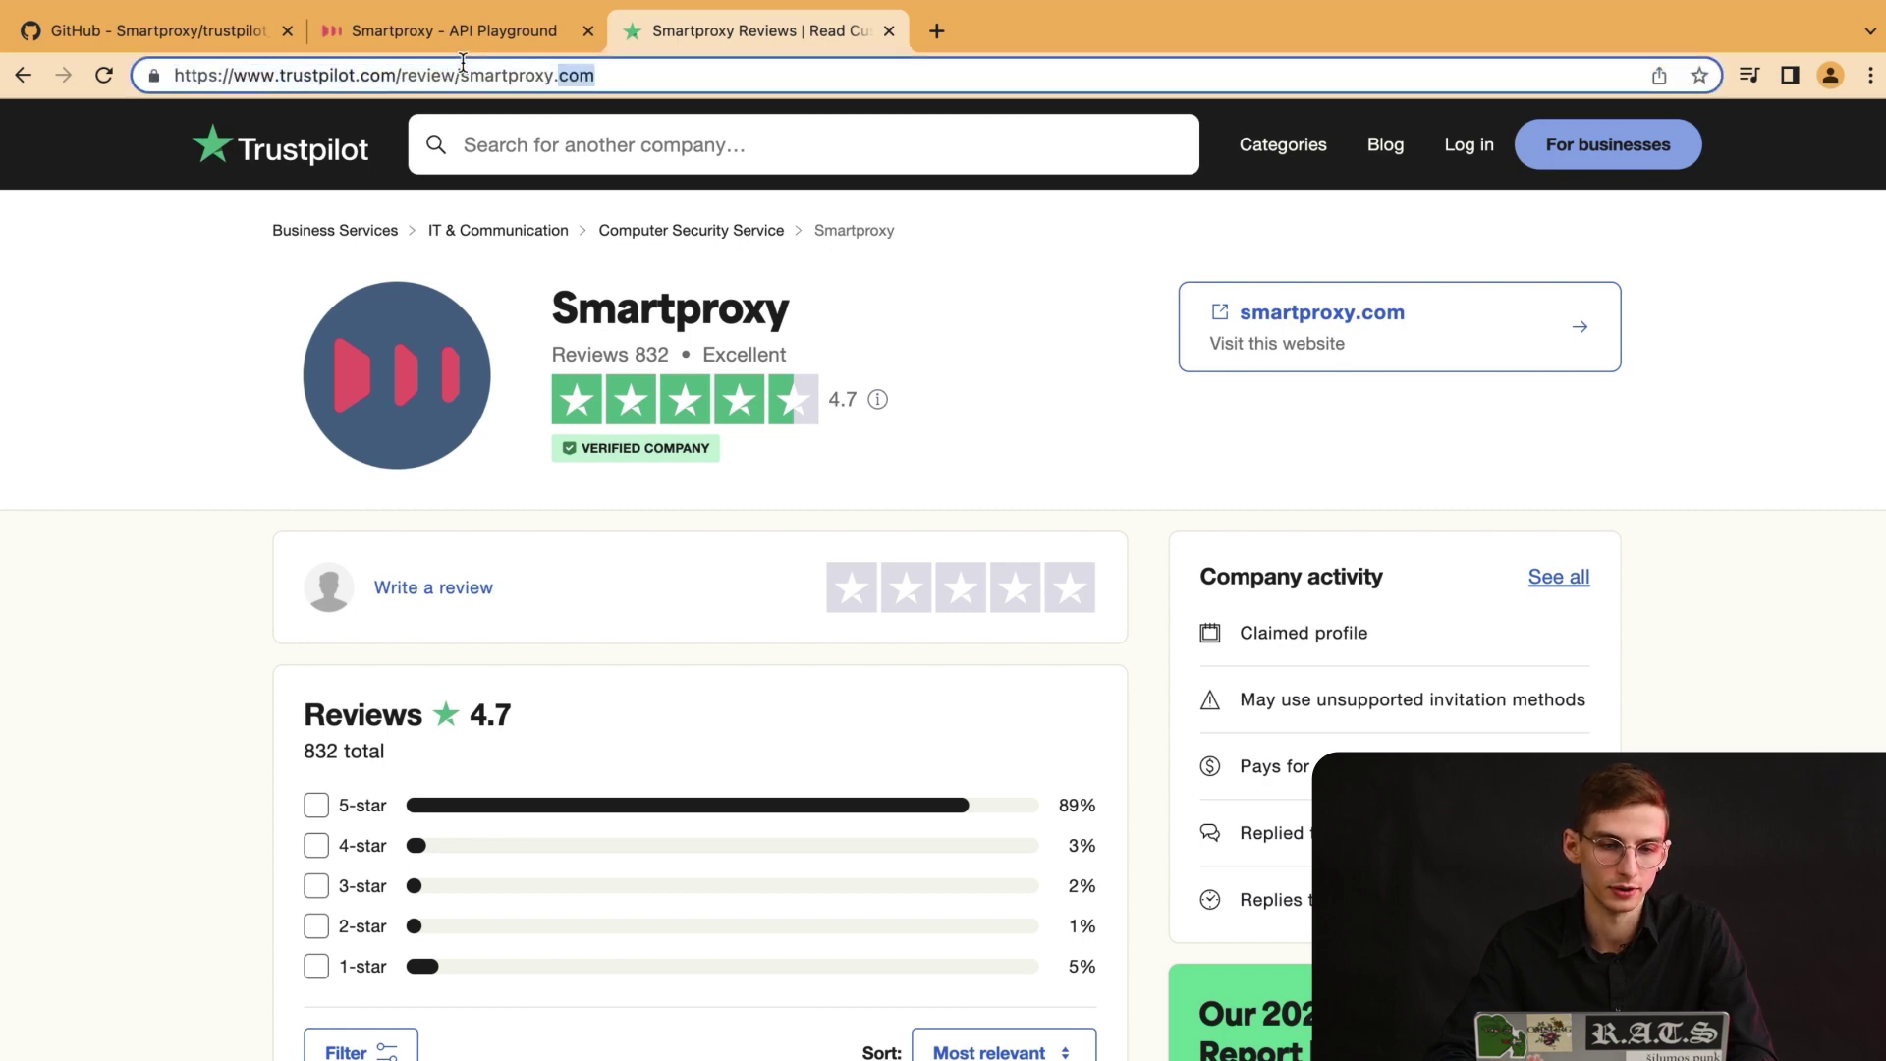
triple_click(462, 61)
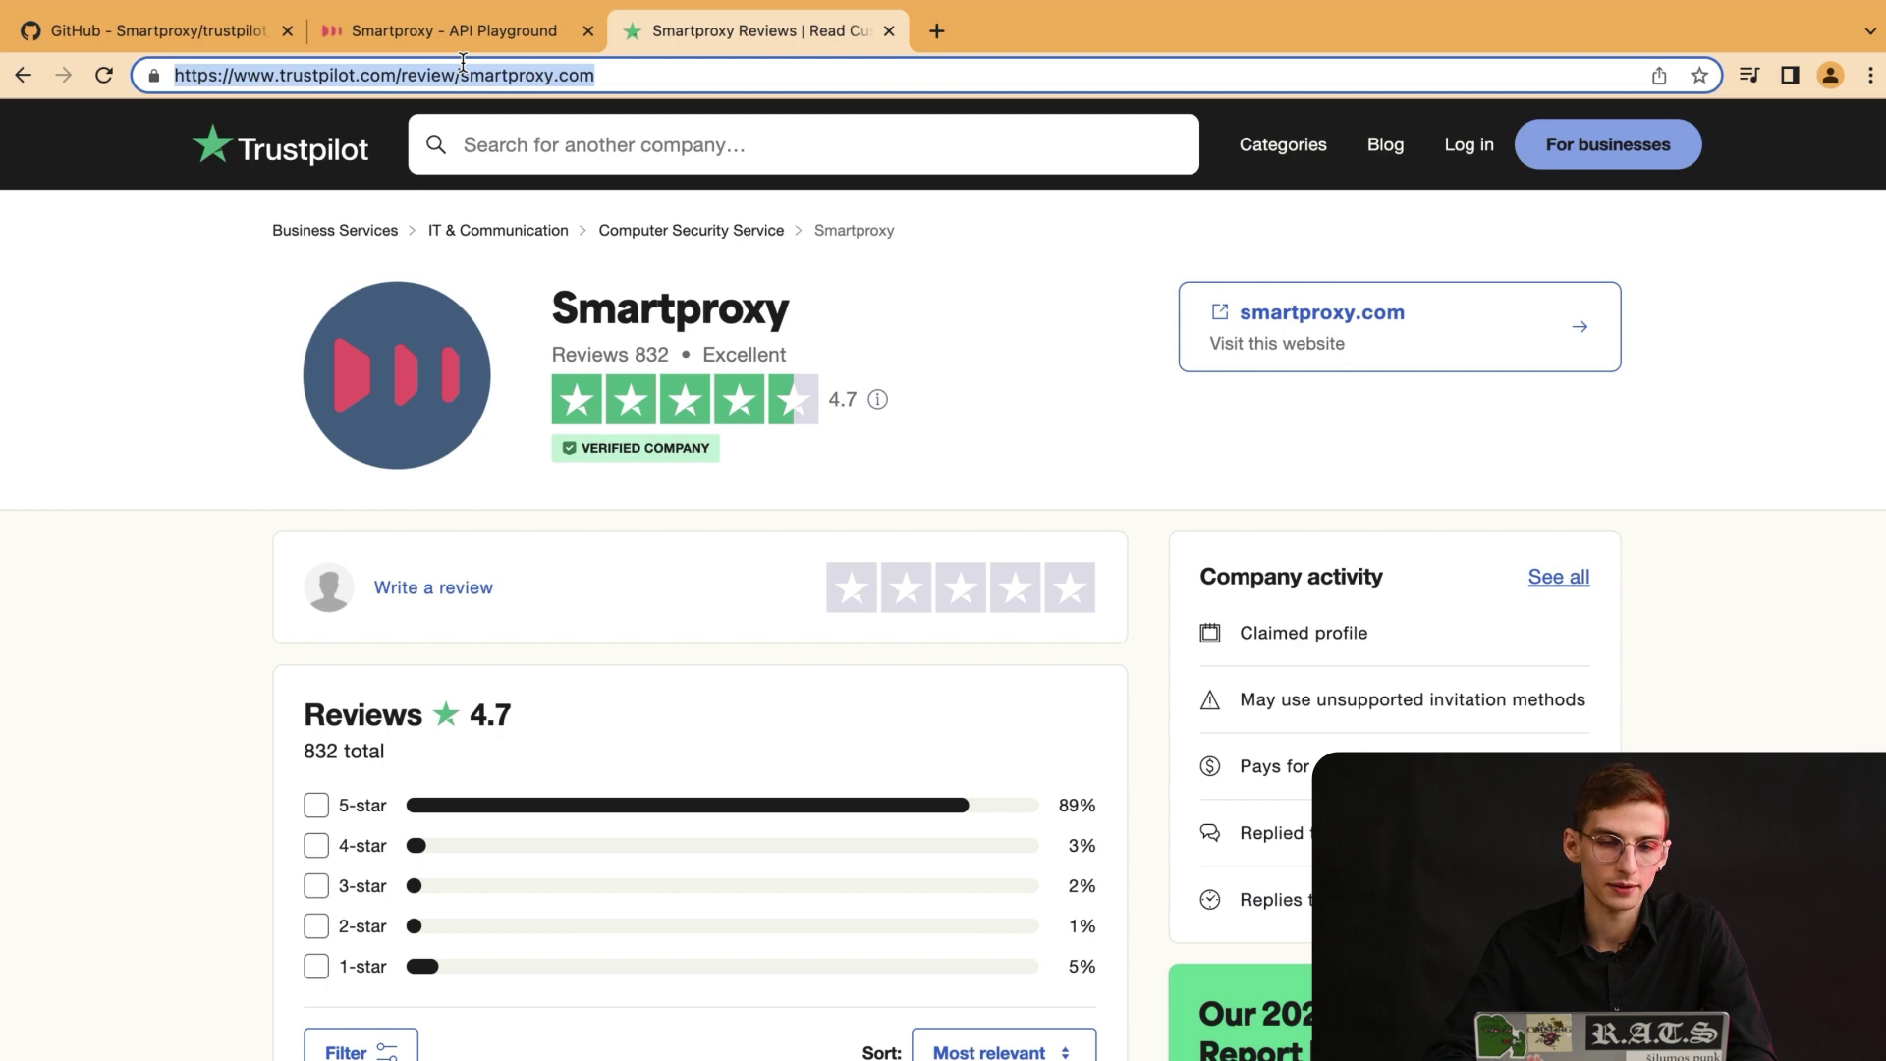
key(ctrl+shift+Tab)
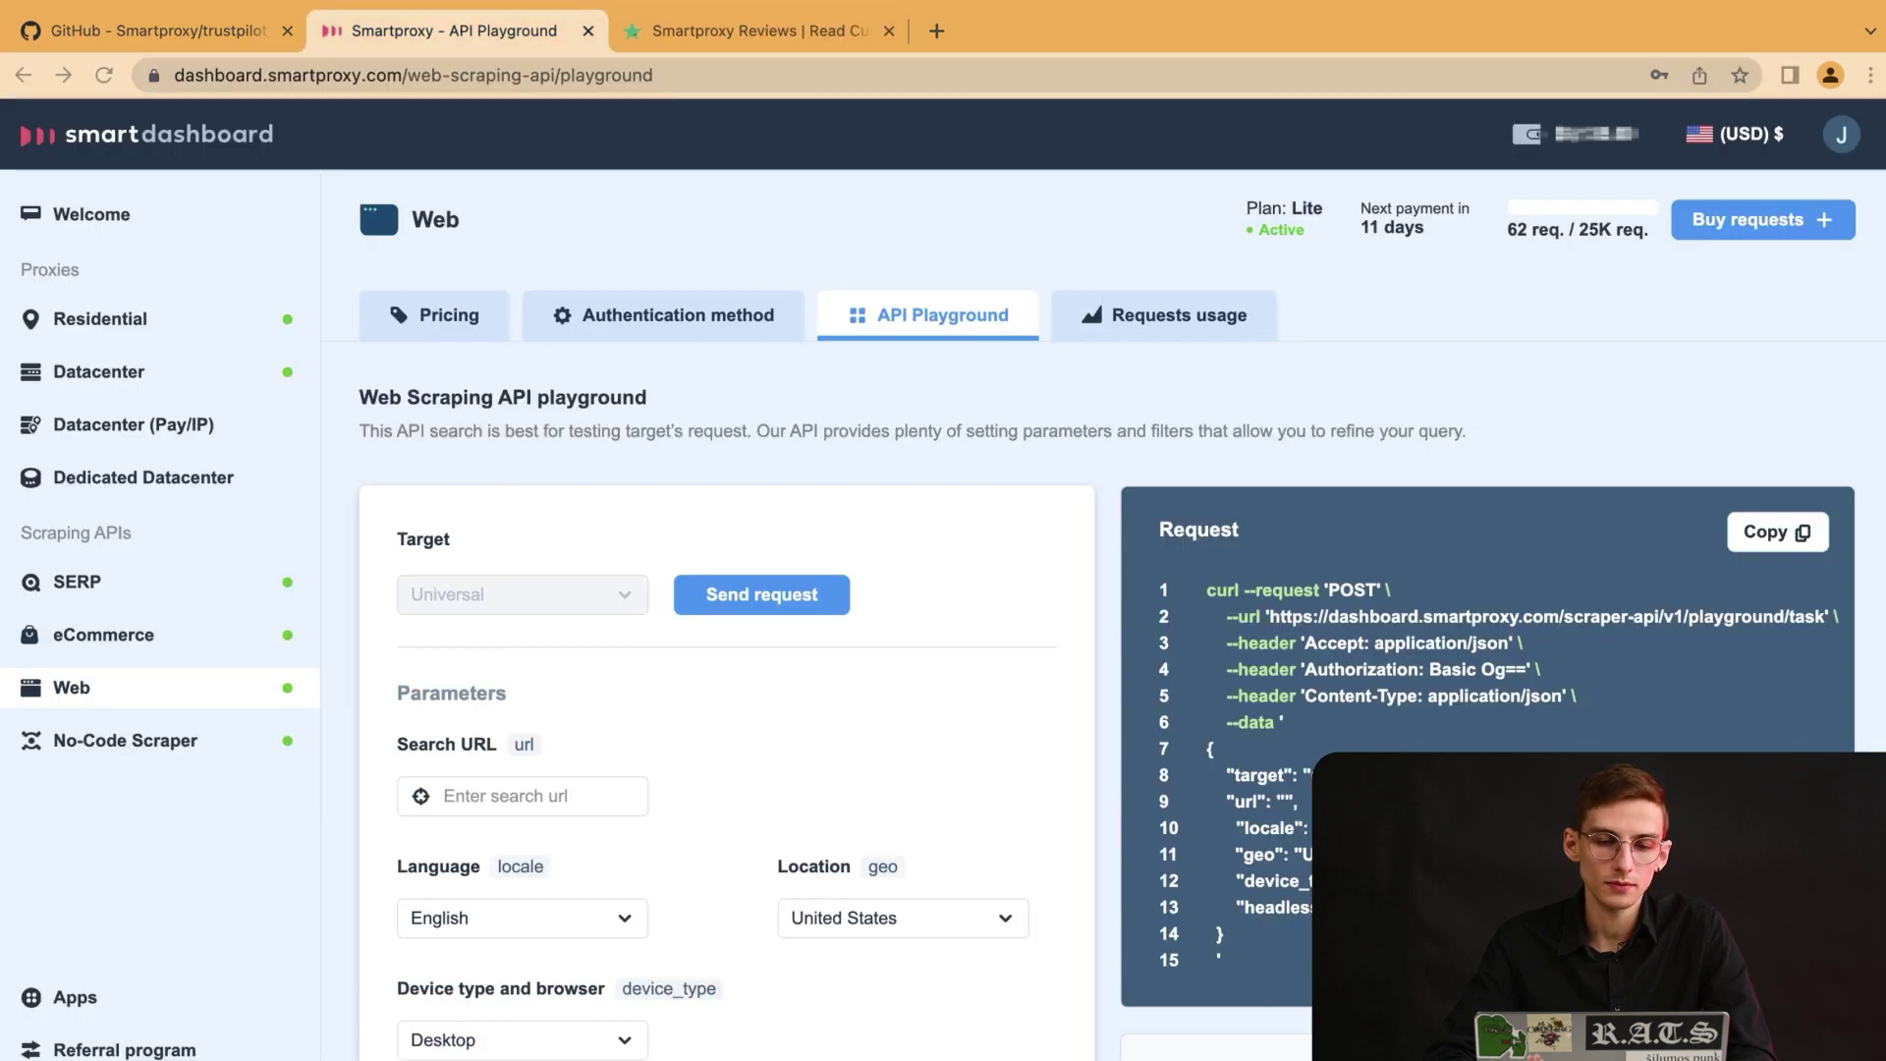
Paste the Trustpilot review page address into the playground's Search URL field.
click(529, 794)
key(ctrl+v)
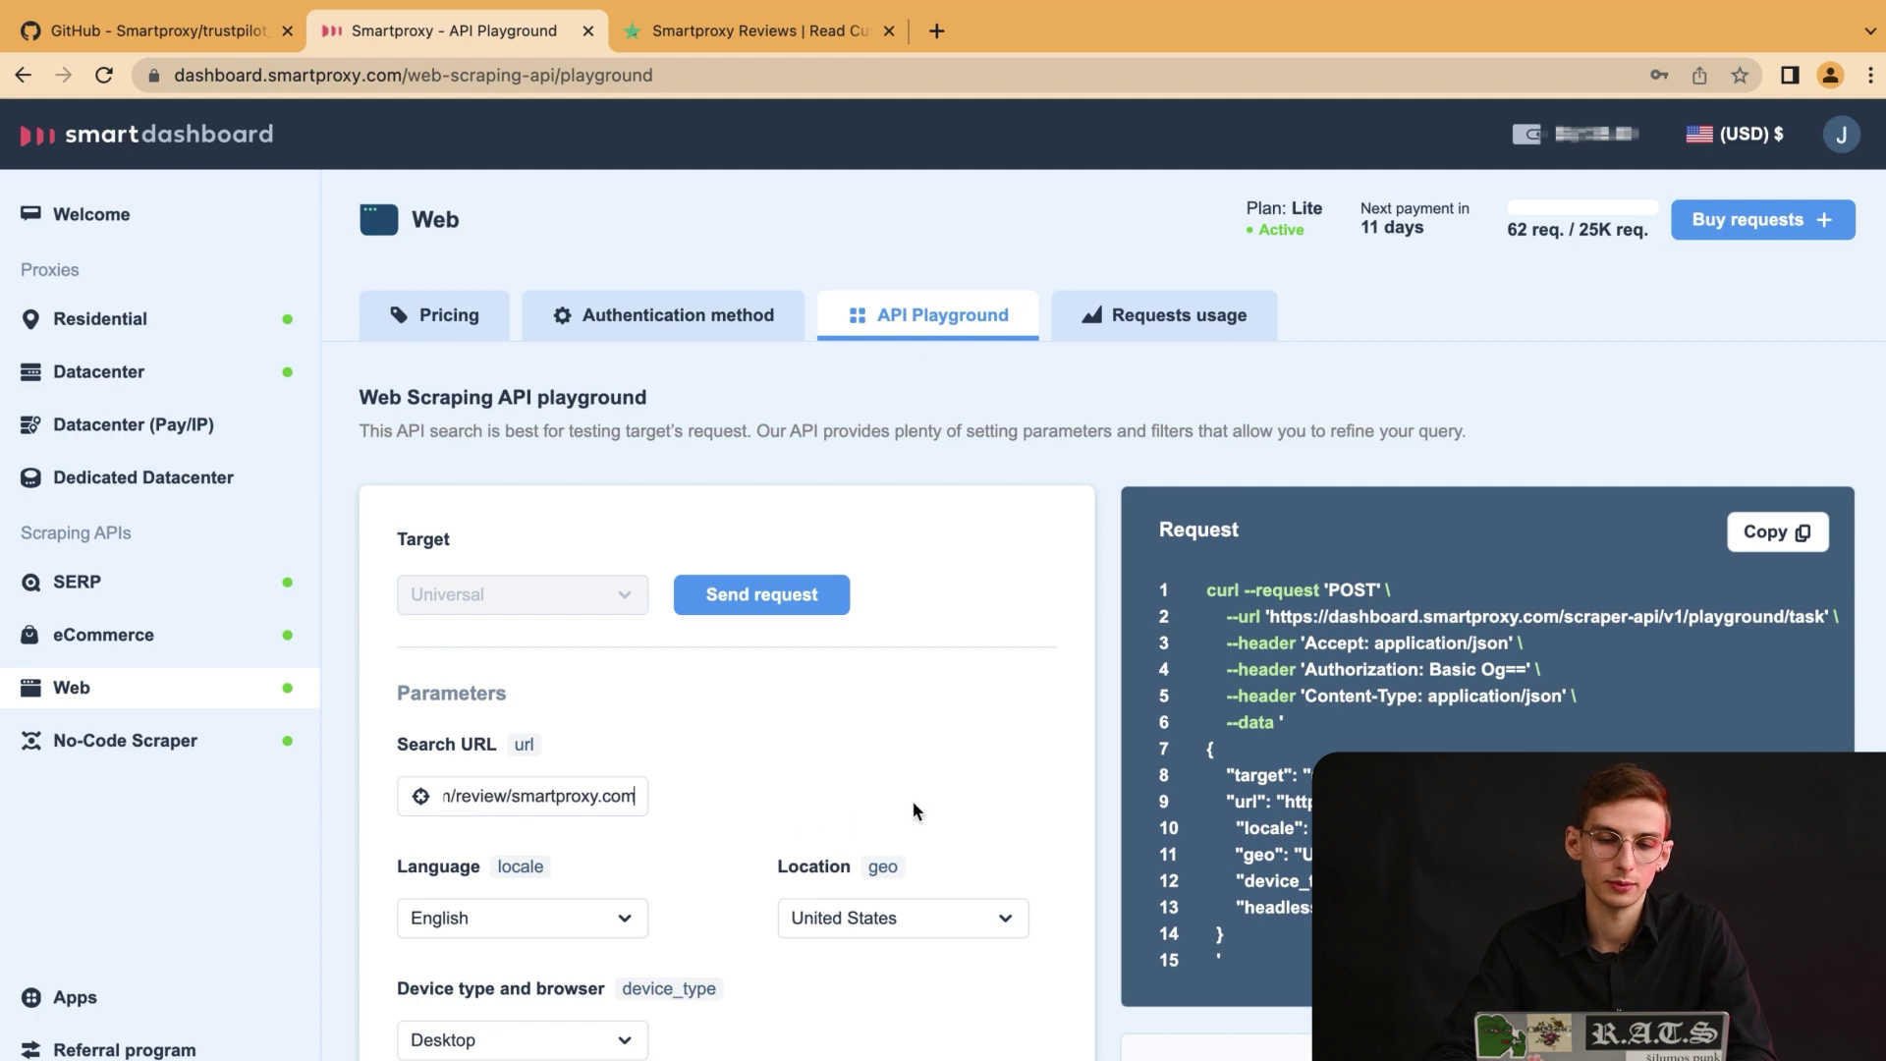
click(913, 808)
scroll(893, 819, down, 3)
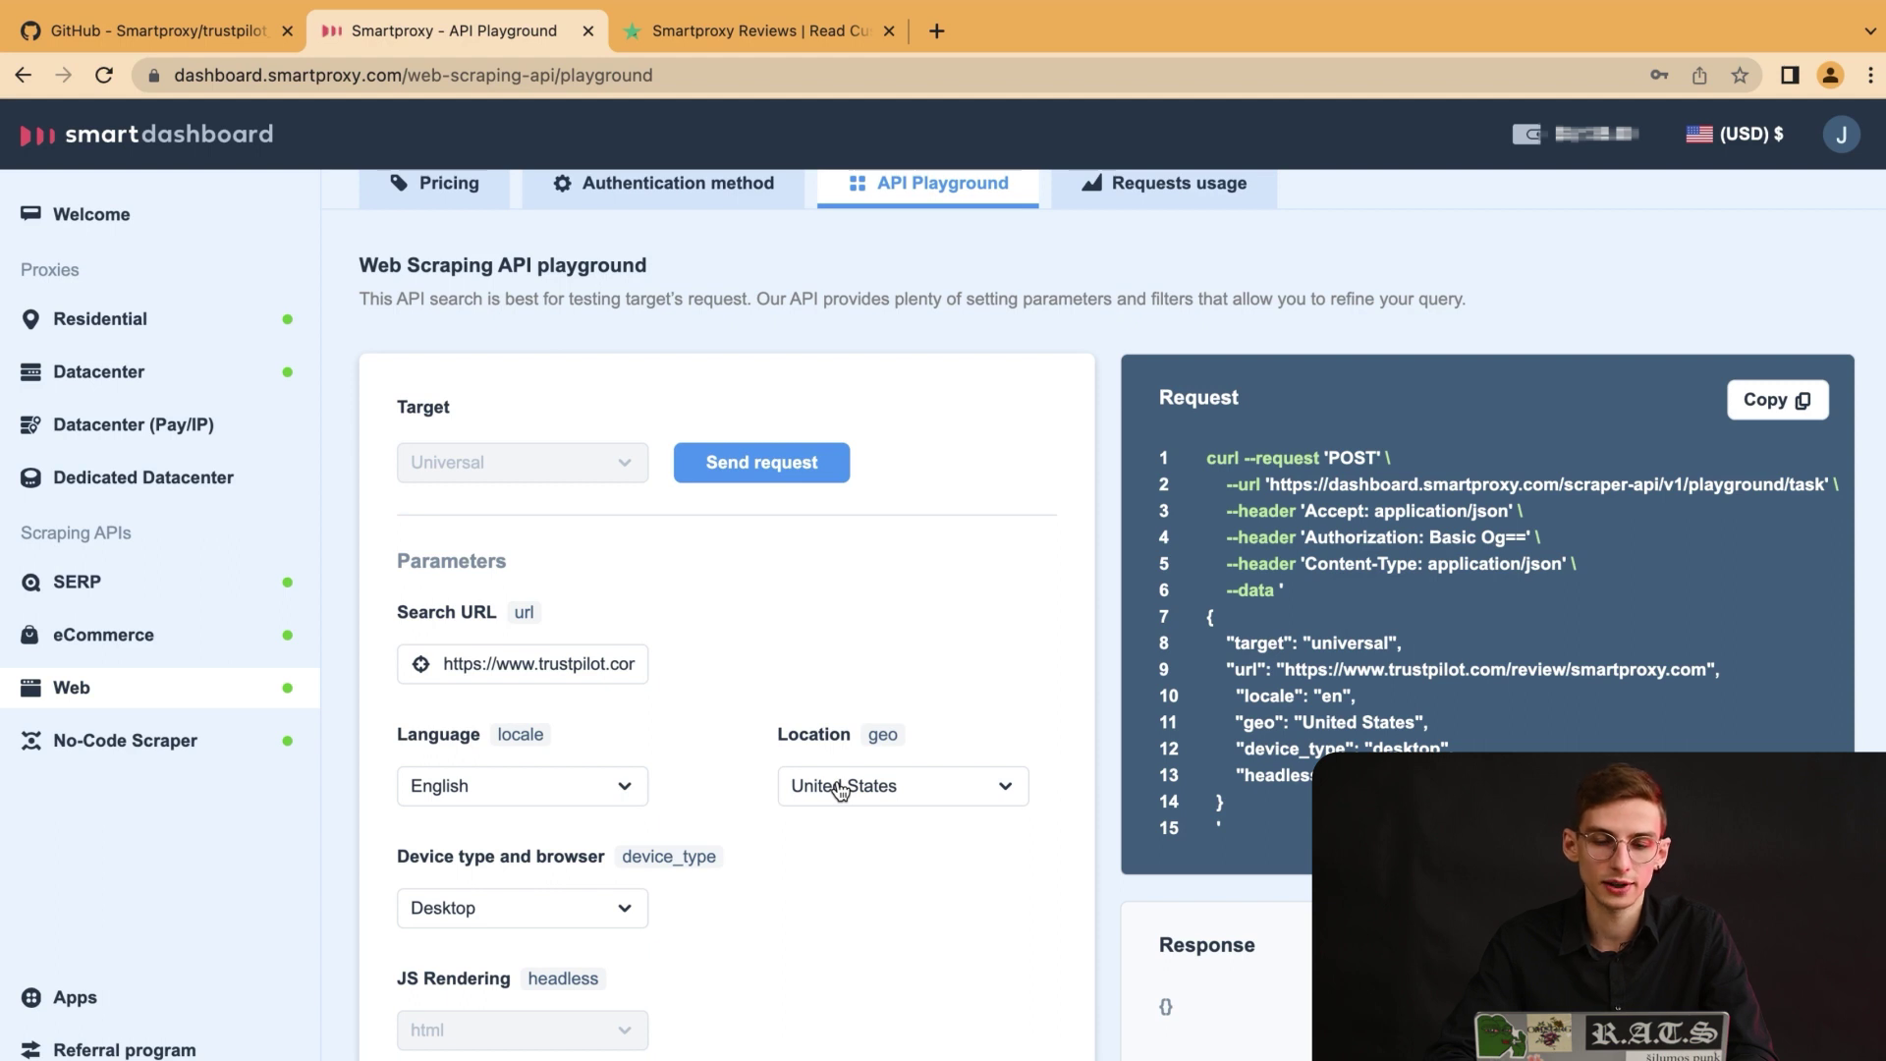
Check location, language and device type, keeping United States, English and Desktop.
click(851, 788)
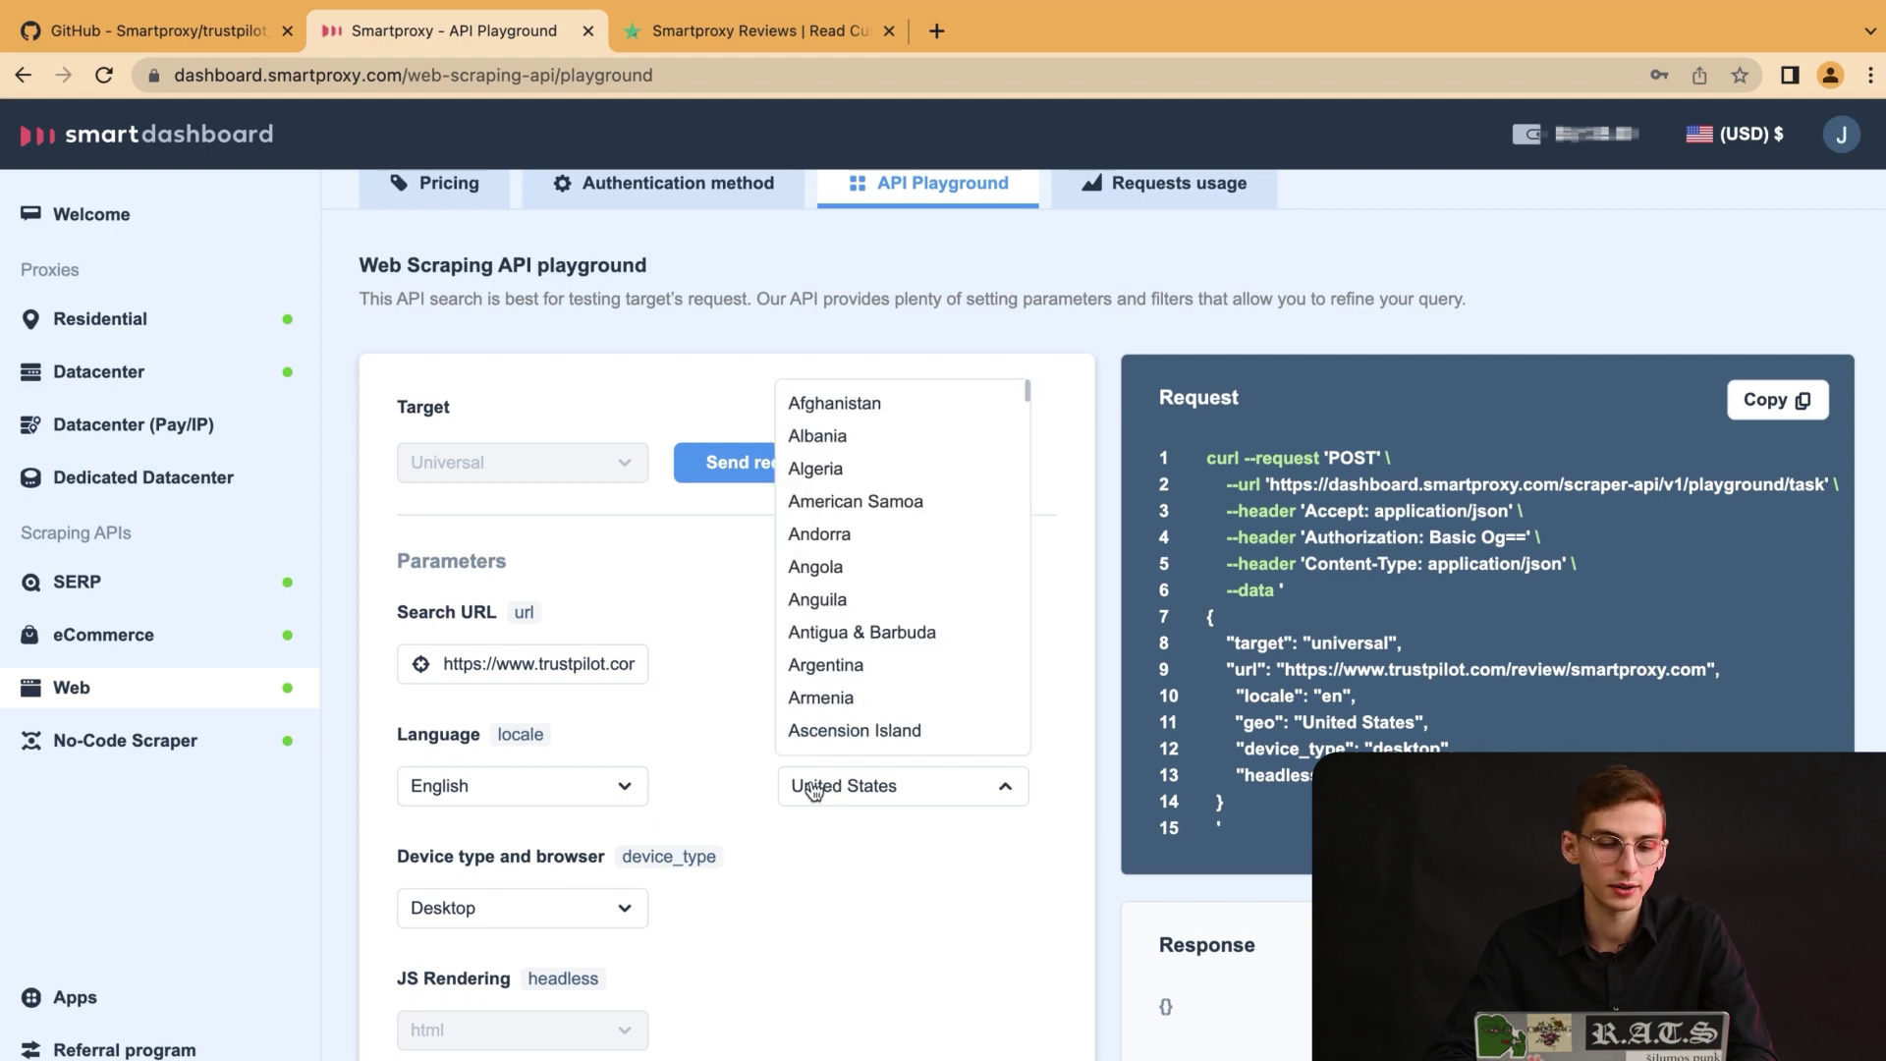
click(552, 791)
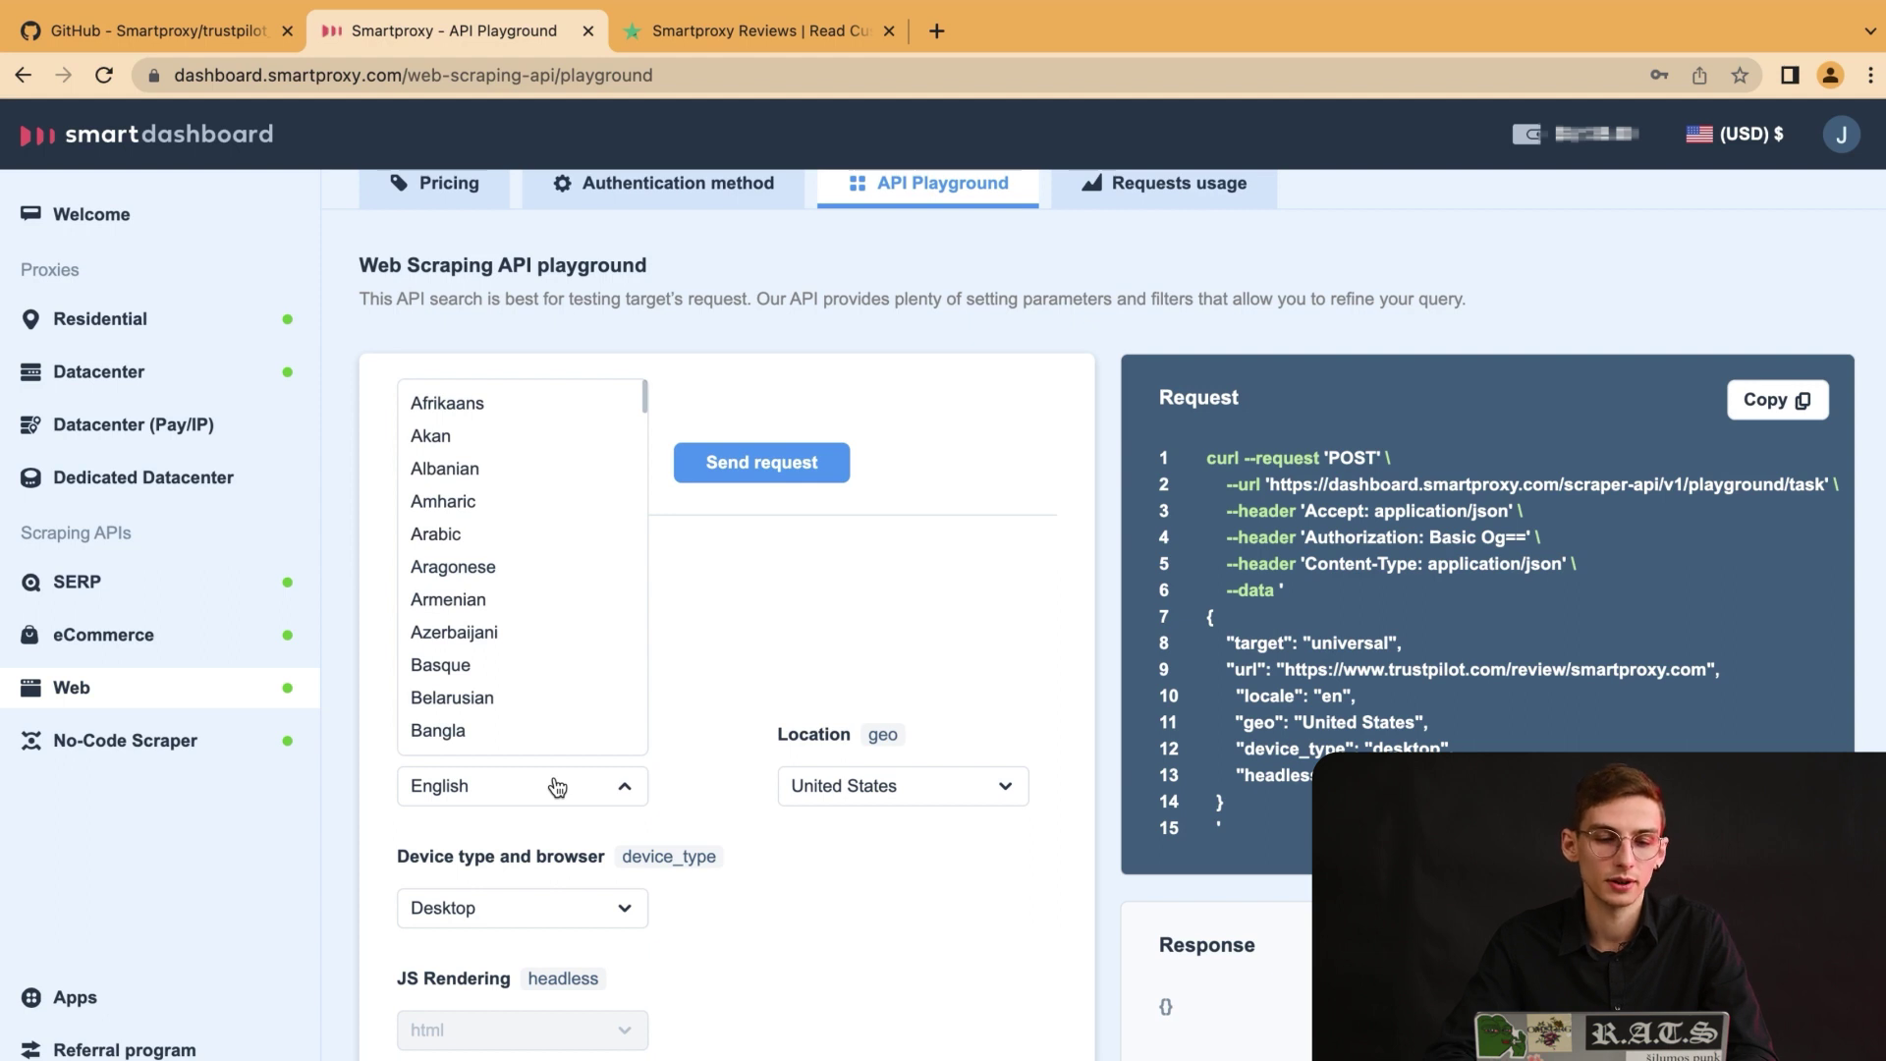
click(557, 787)
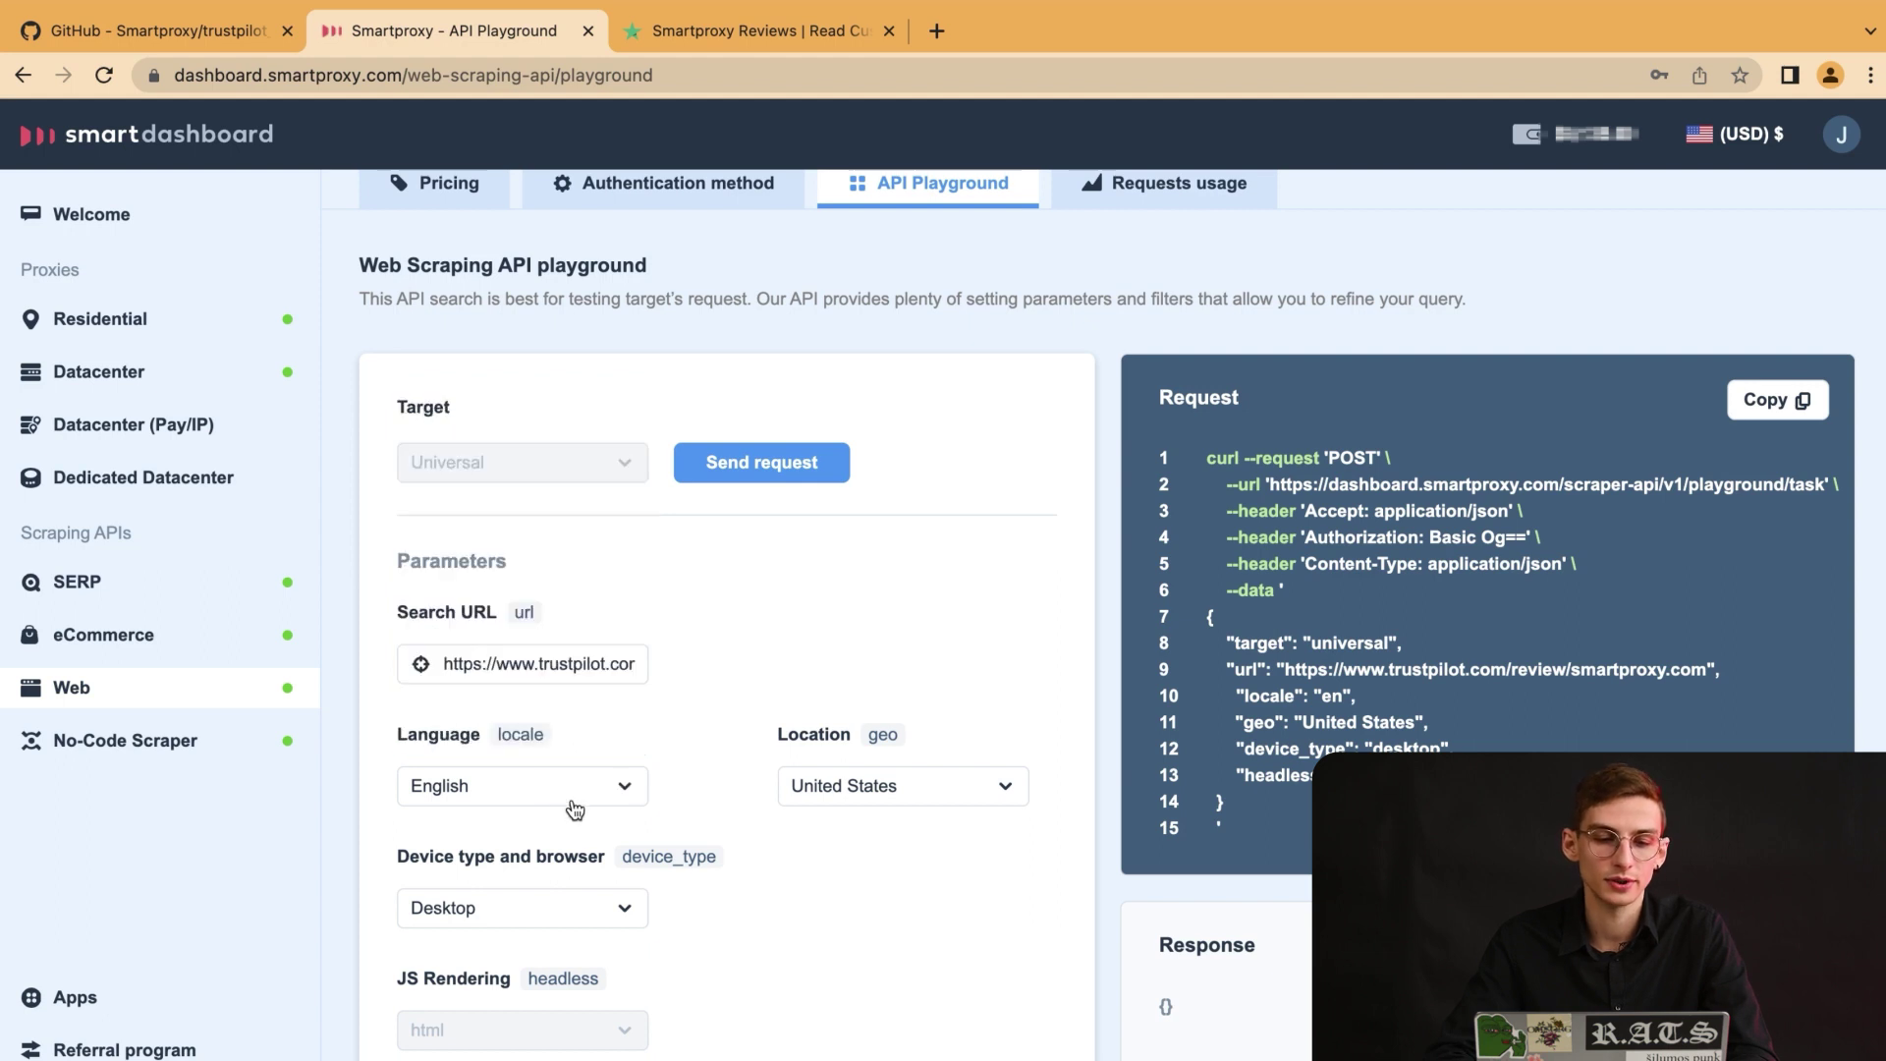
click(621, 905)
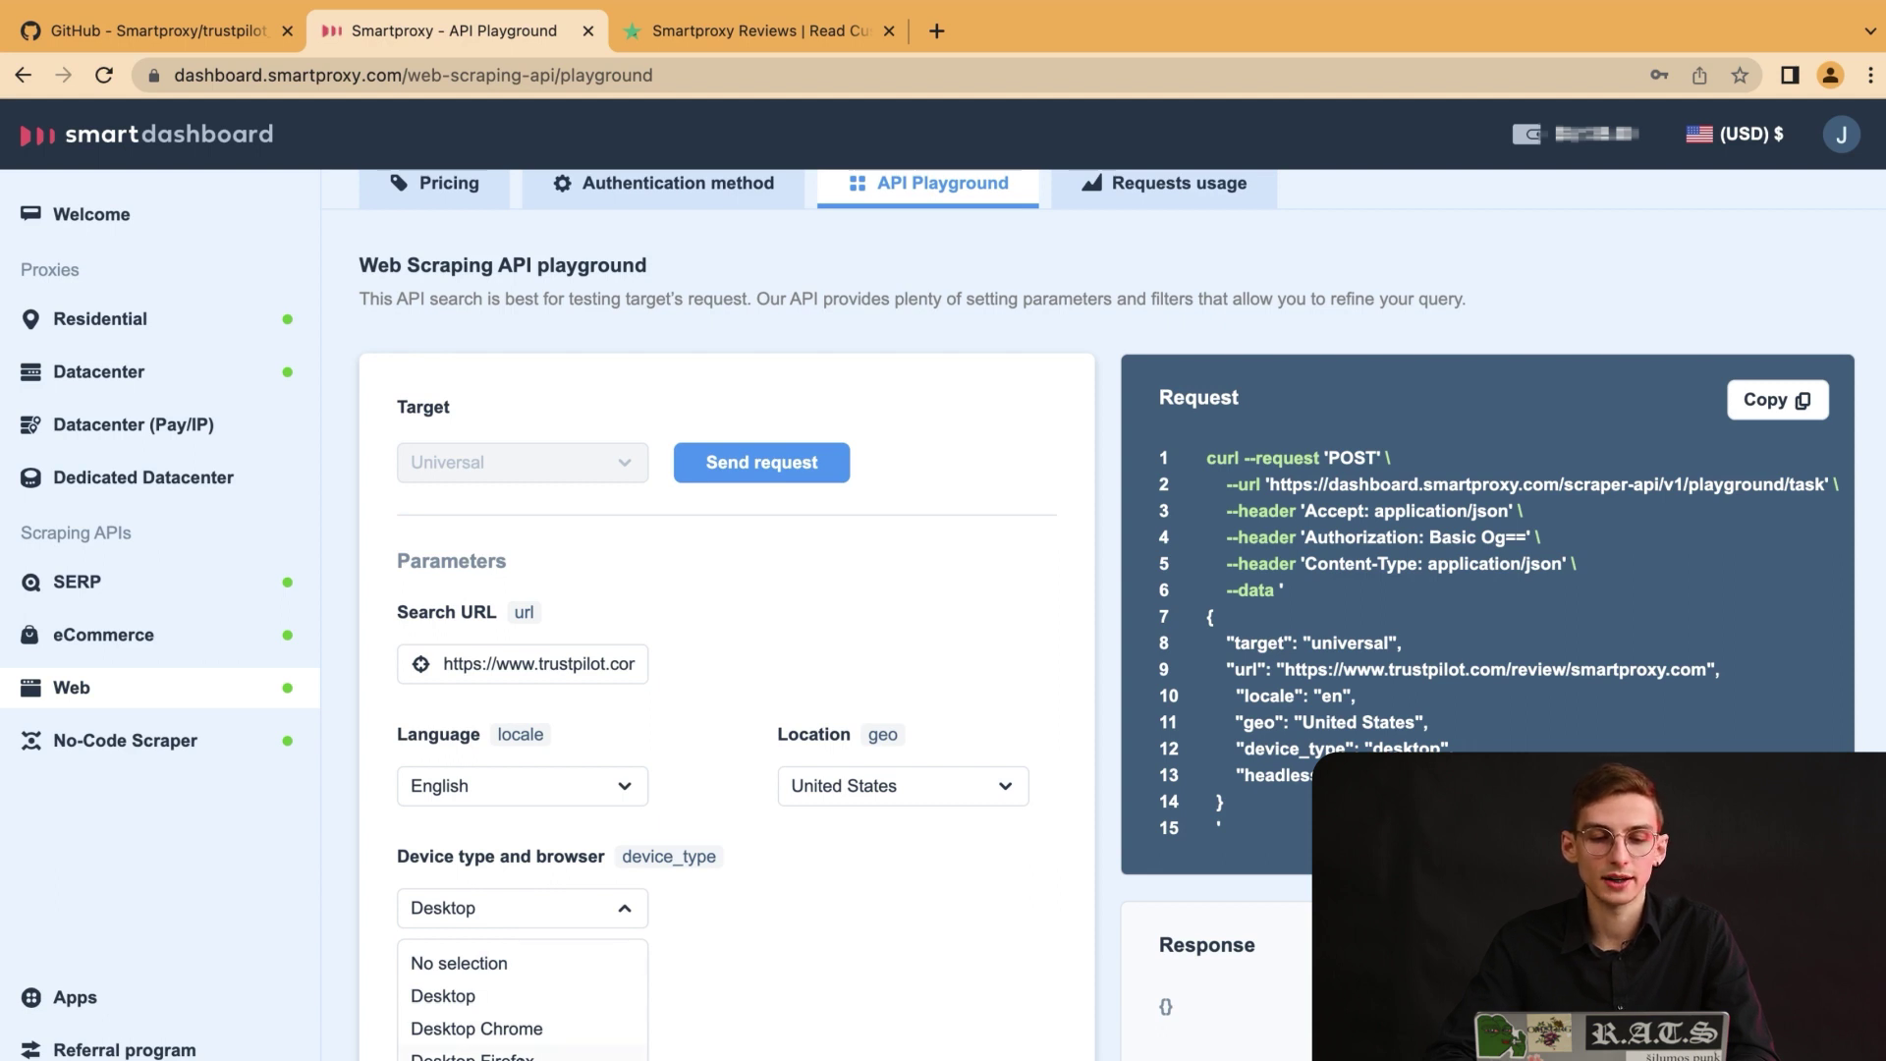
click(629, 918)
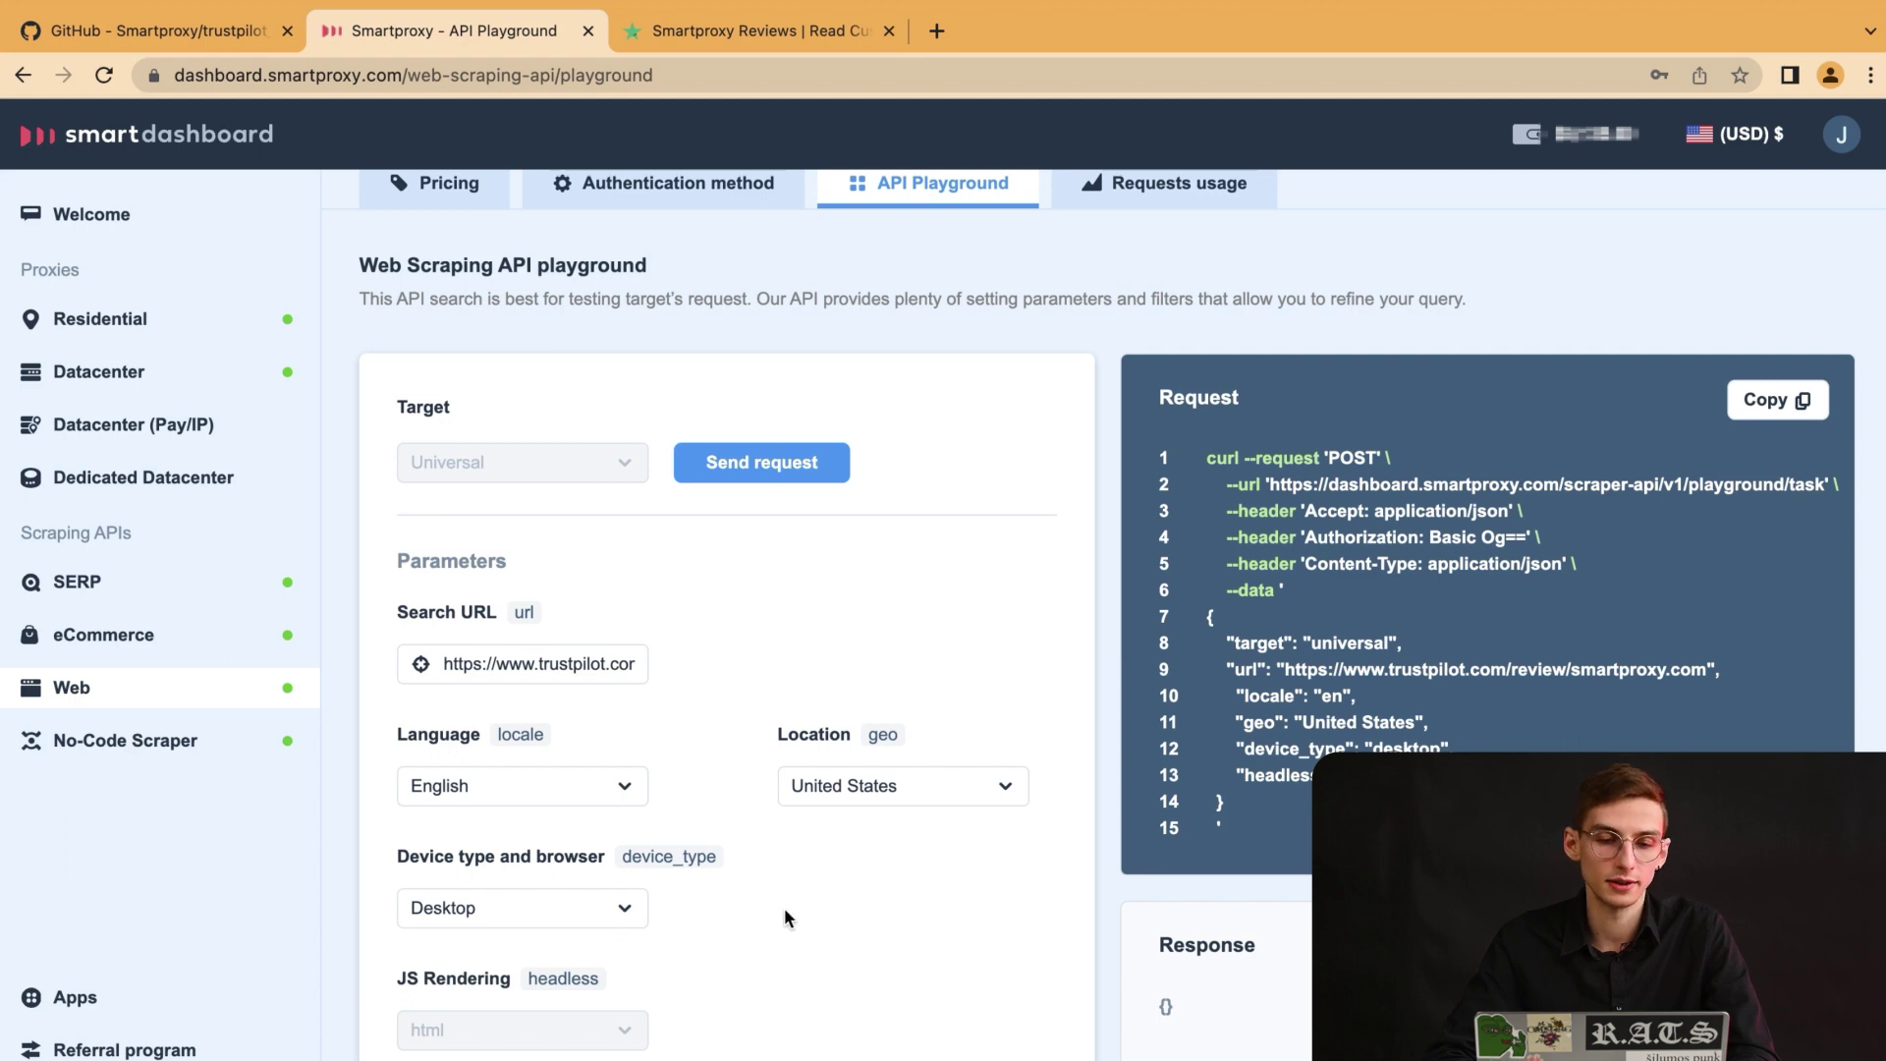
scroll(793, 905, up, 1)
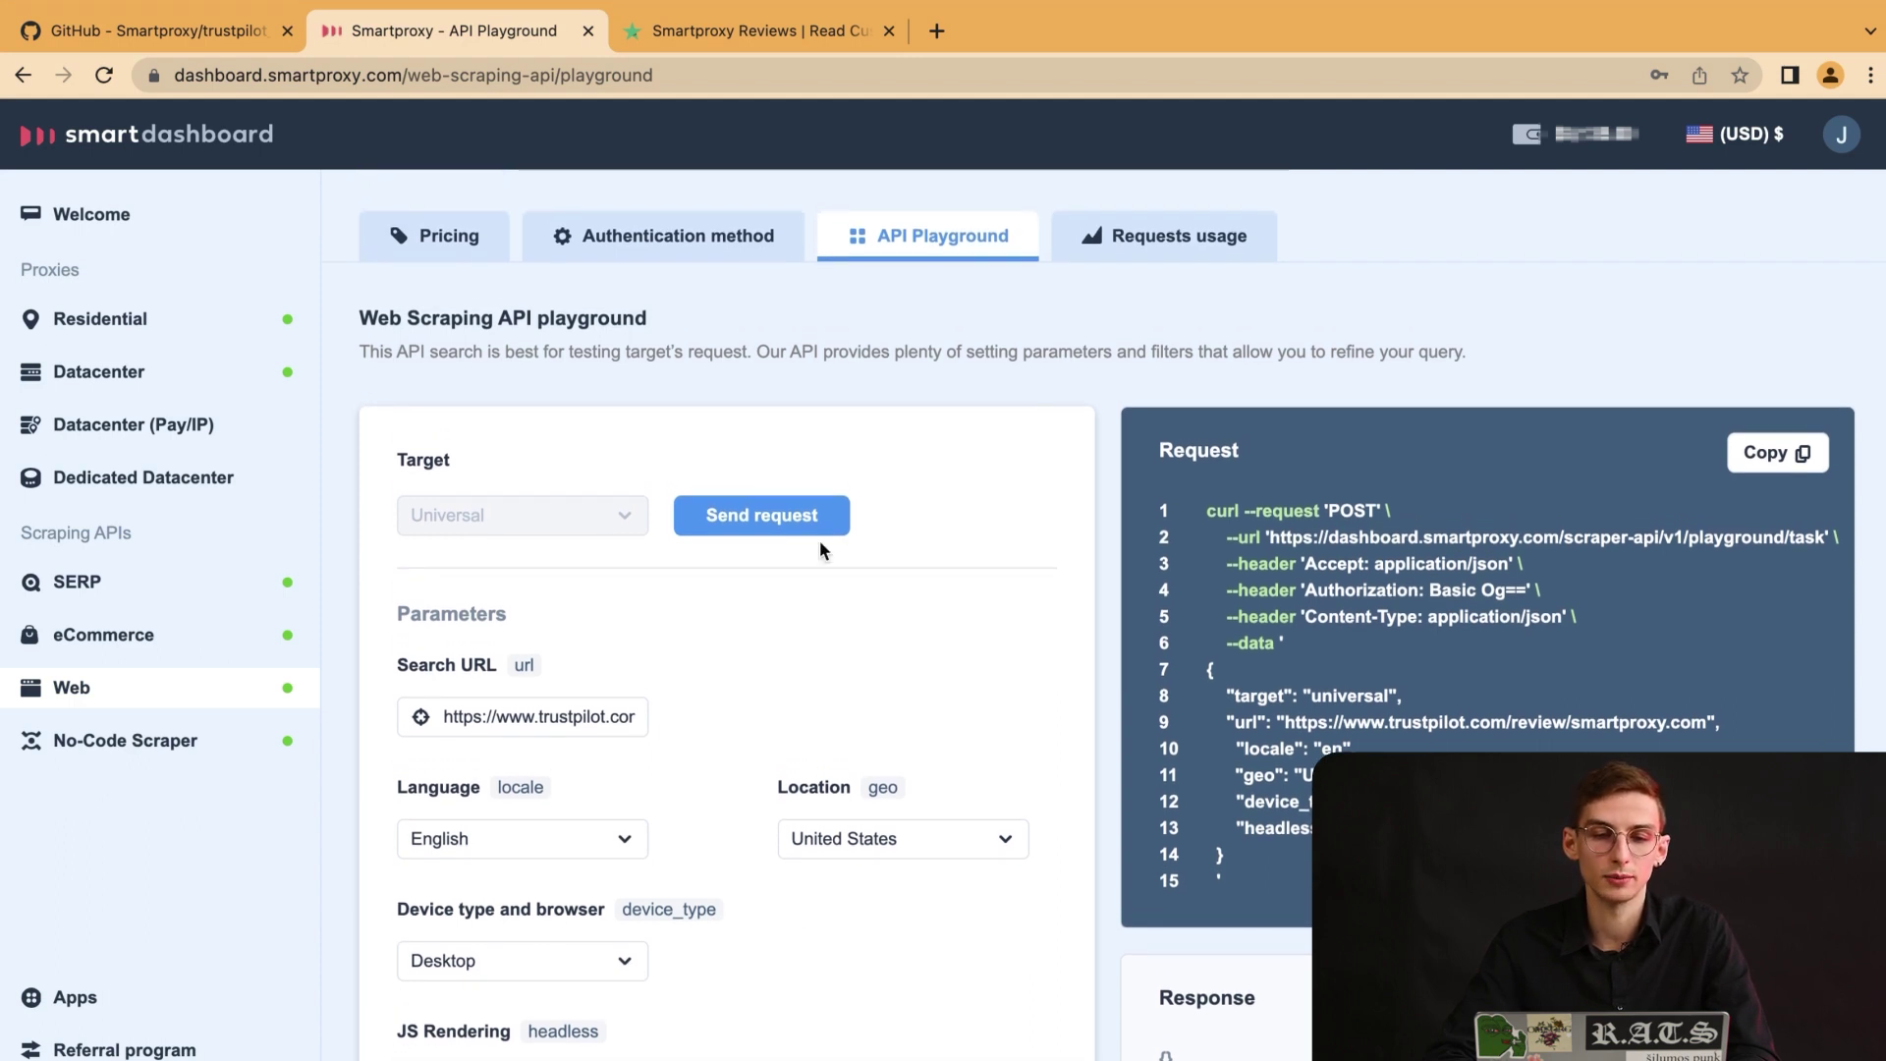
Send the scraping request for the Trustpilot review page and await success.
click(788, 518)
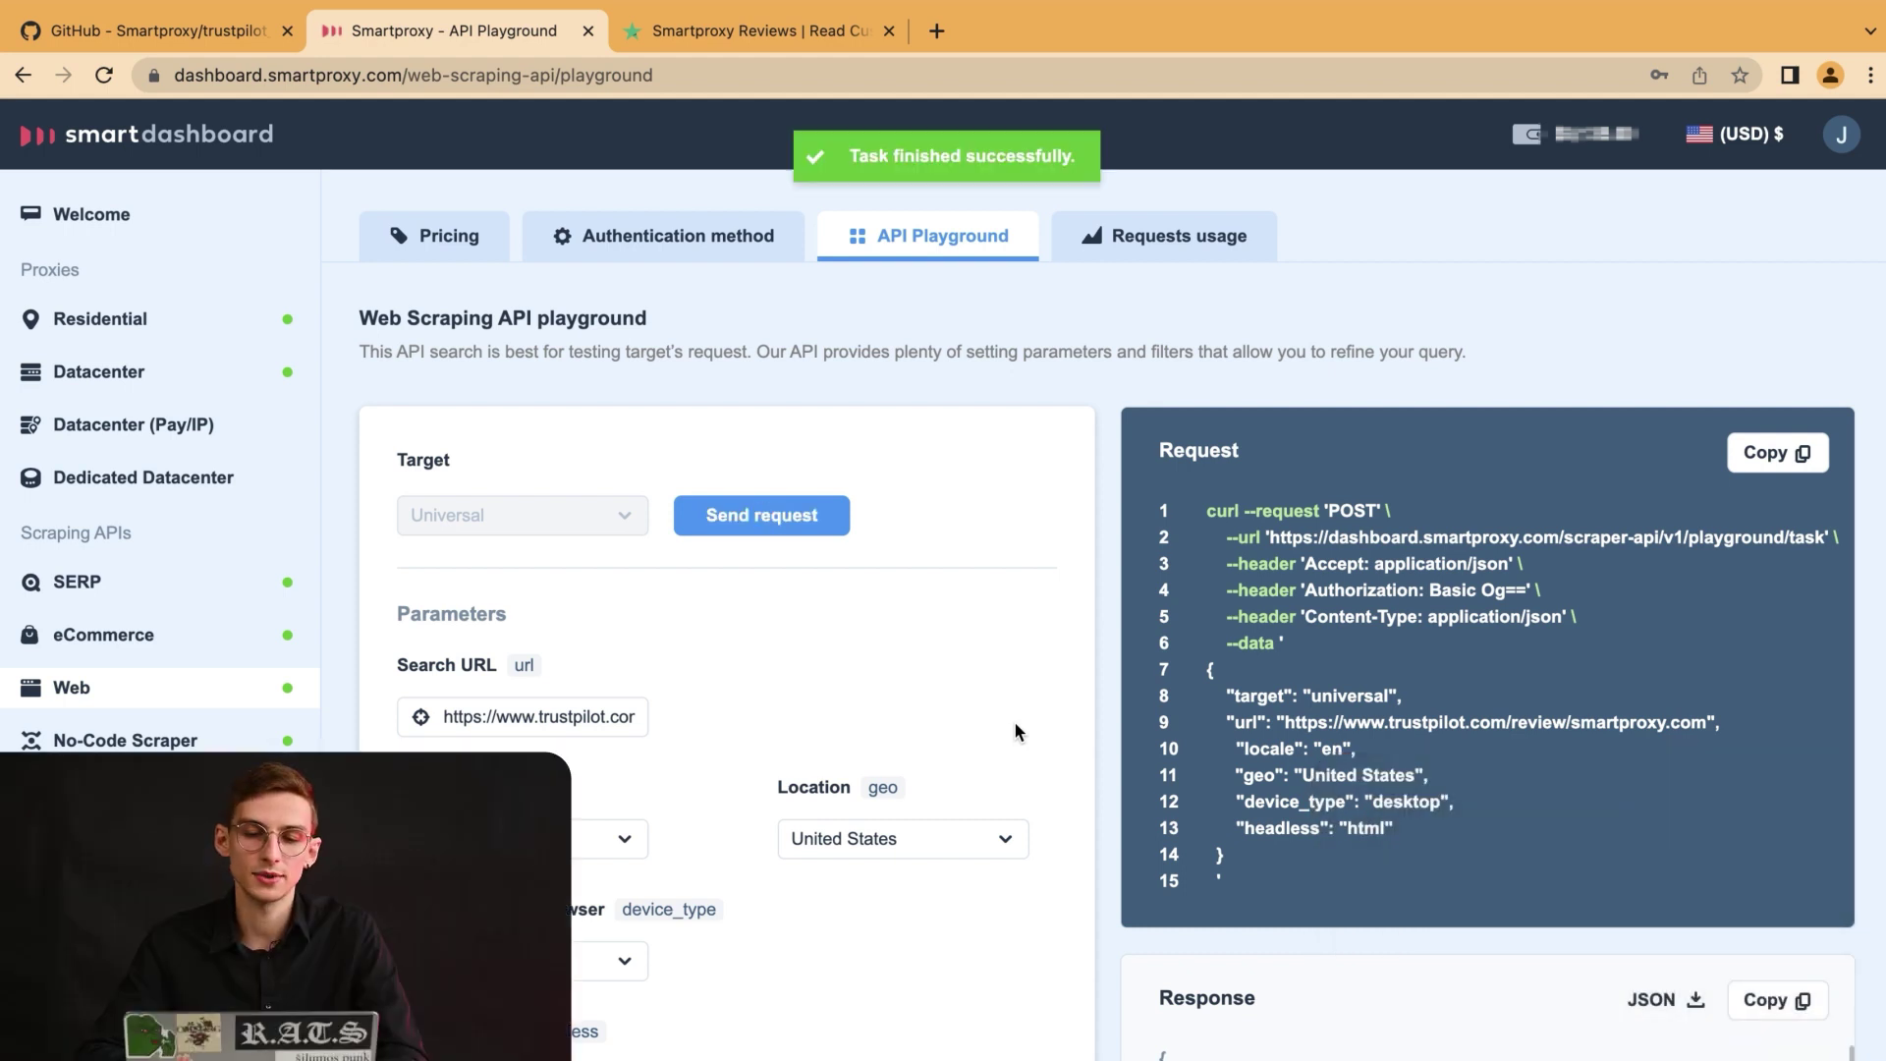
Select the whole "content" line holding the scraped HTML in the response panel.
scroll(1246, 923, down, 3)
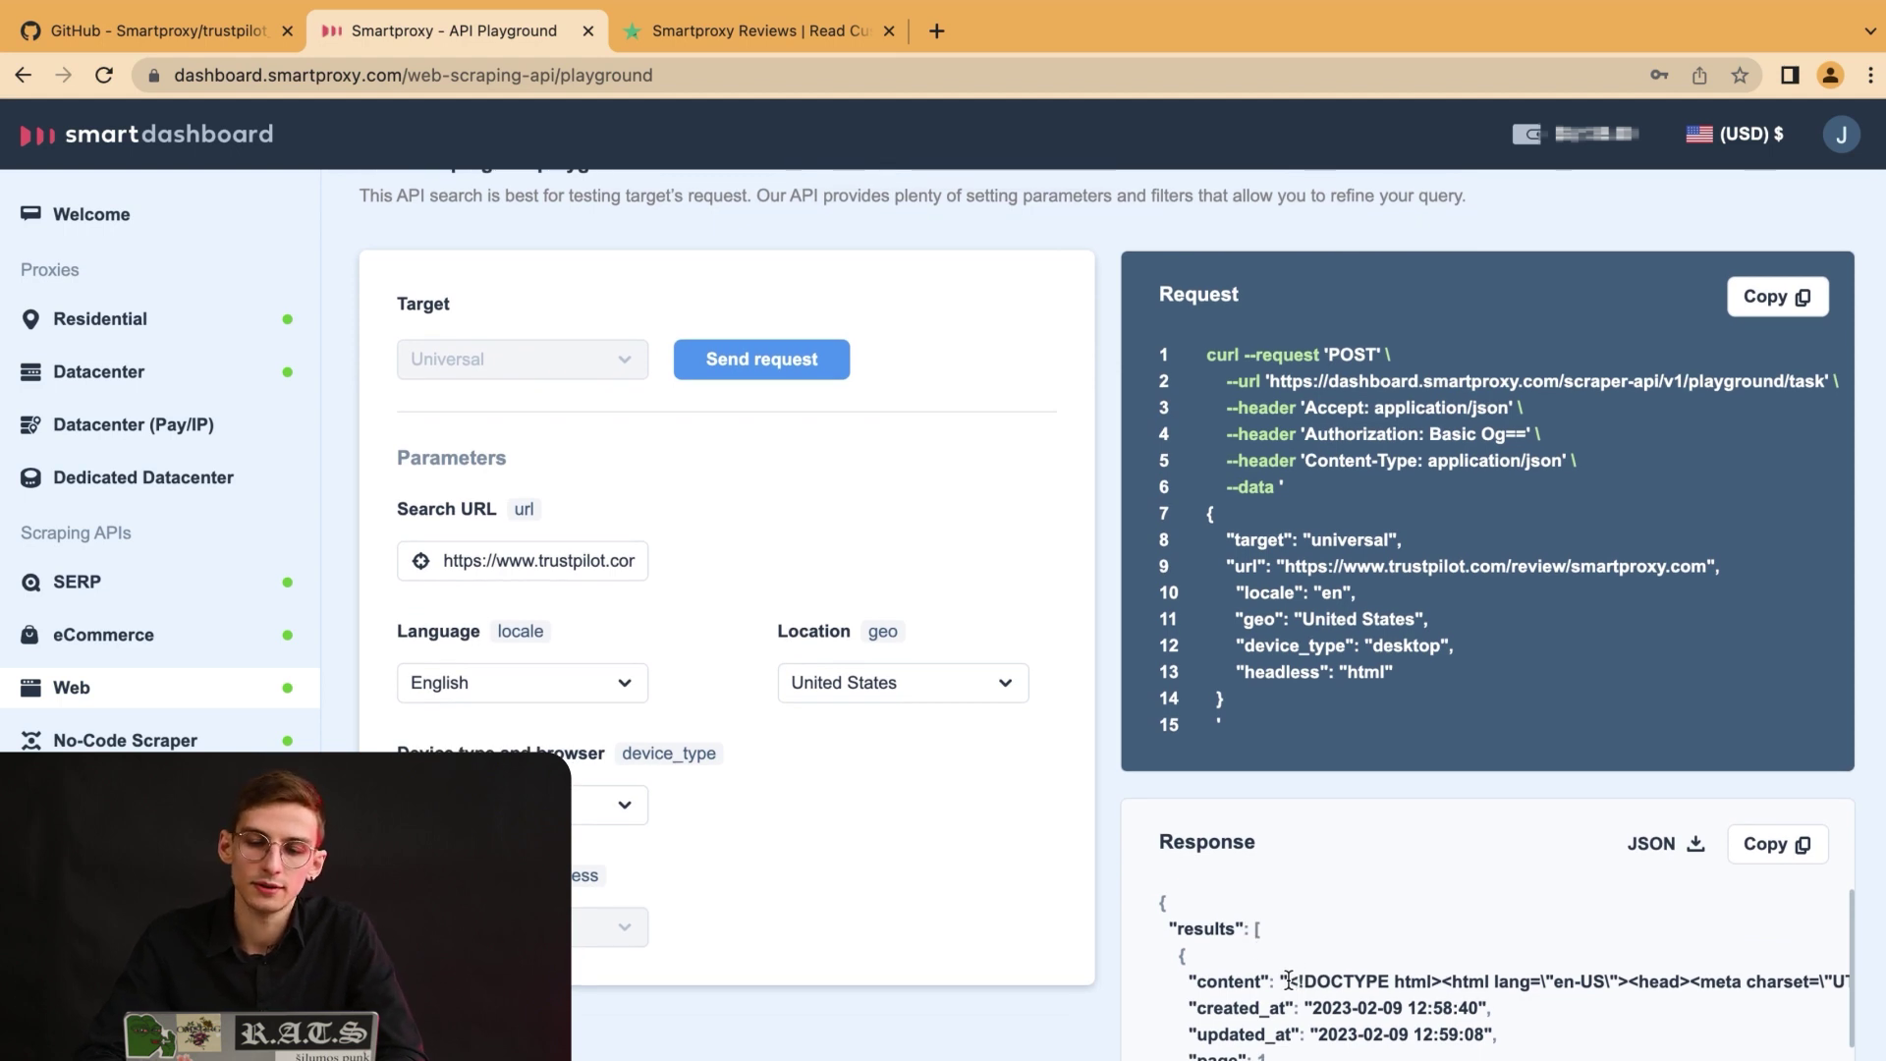
scroll(1290, 981, down, 1)
scroll(1290, 980, up, 1)
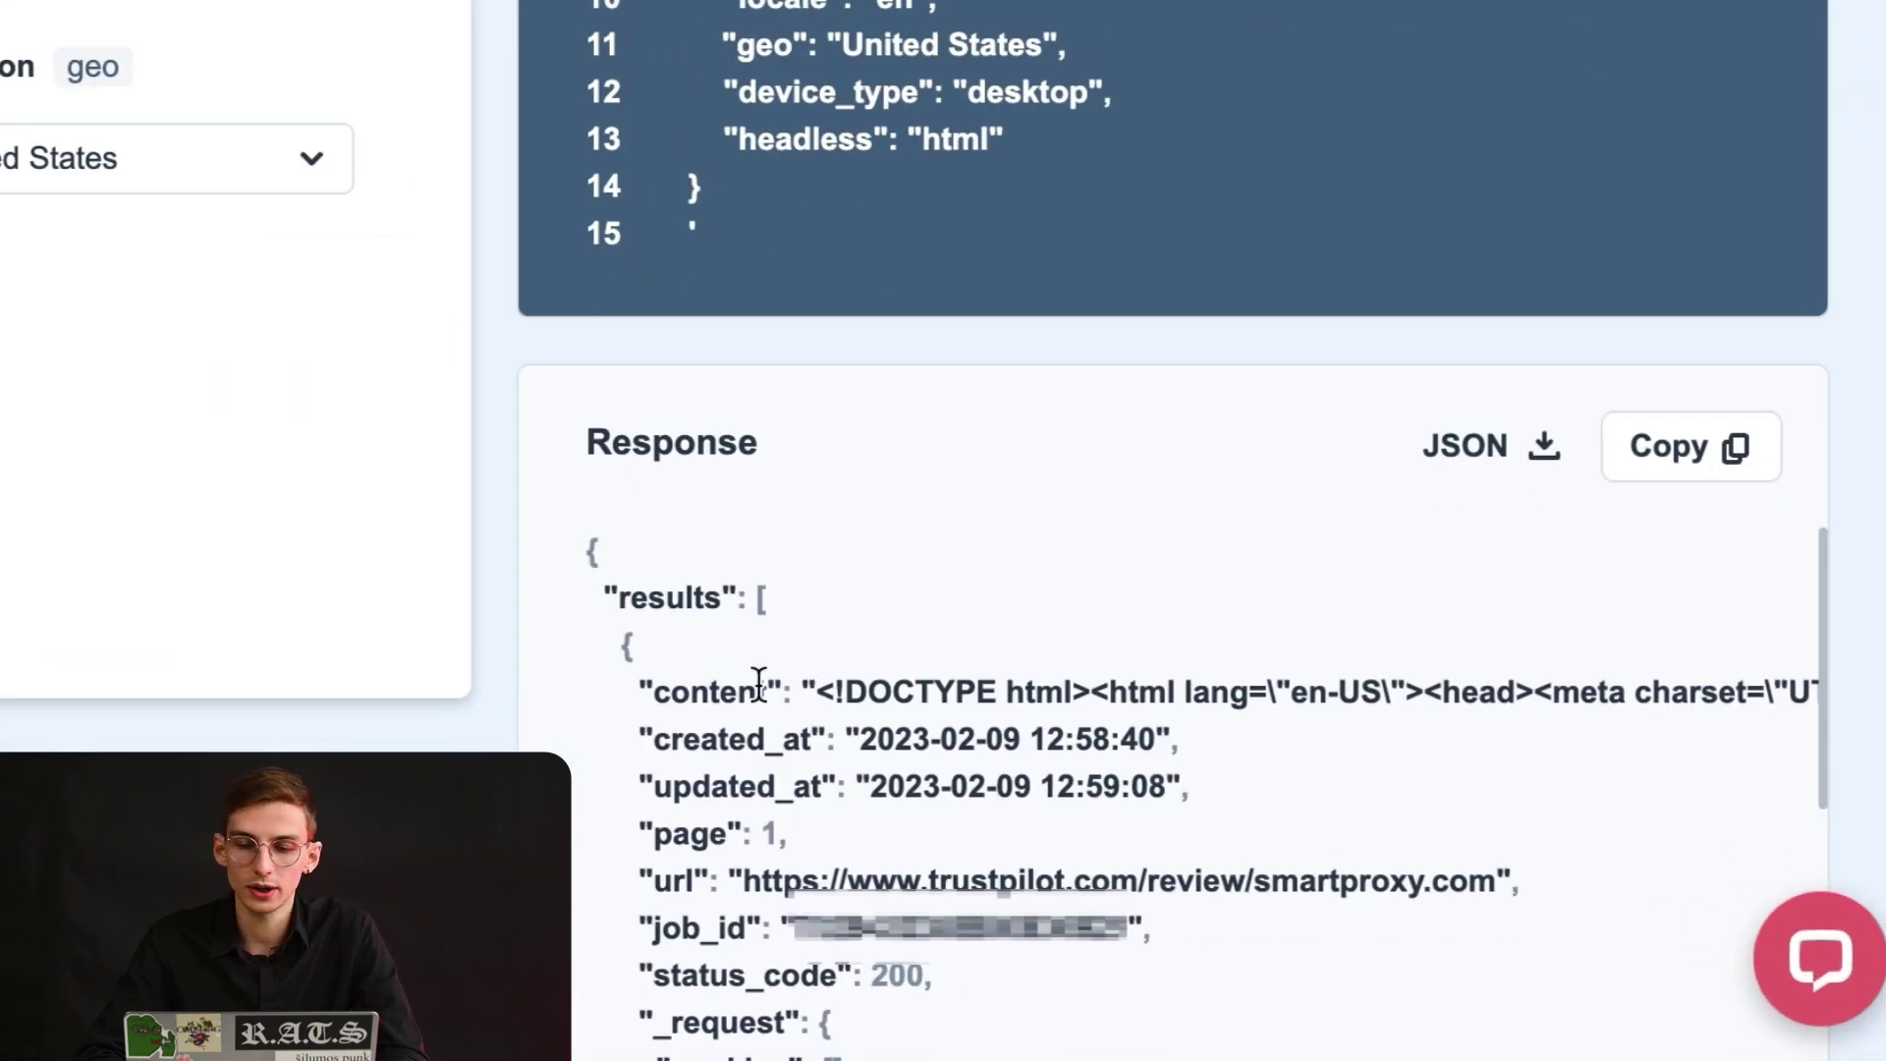
double_click(700, 699)
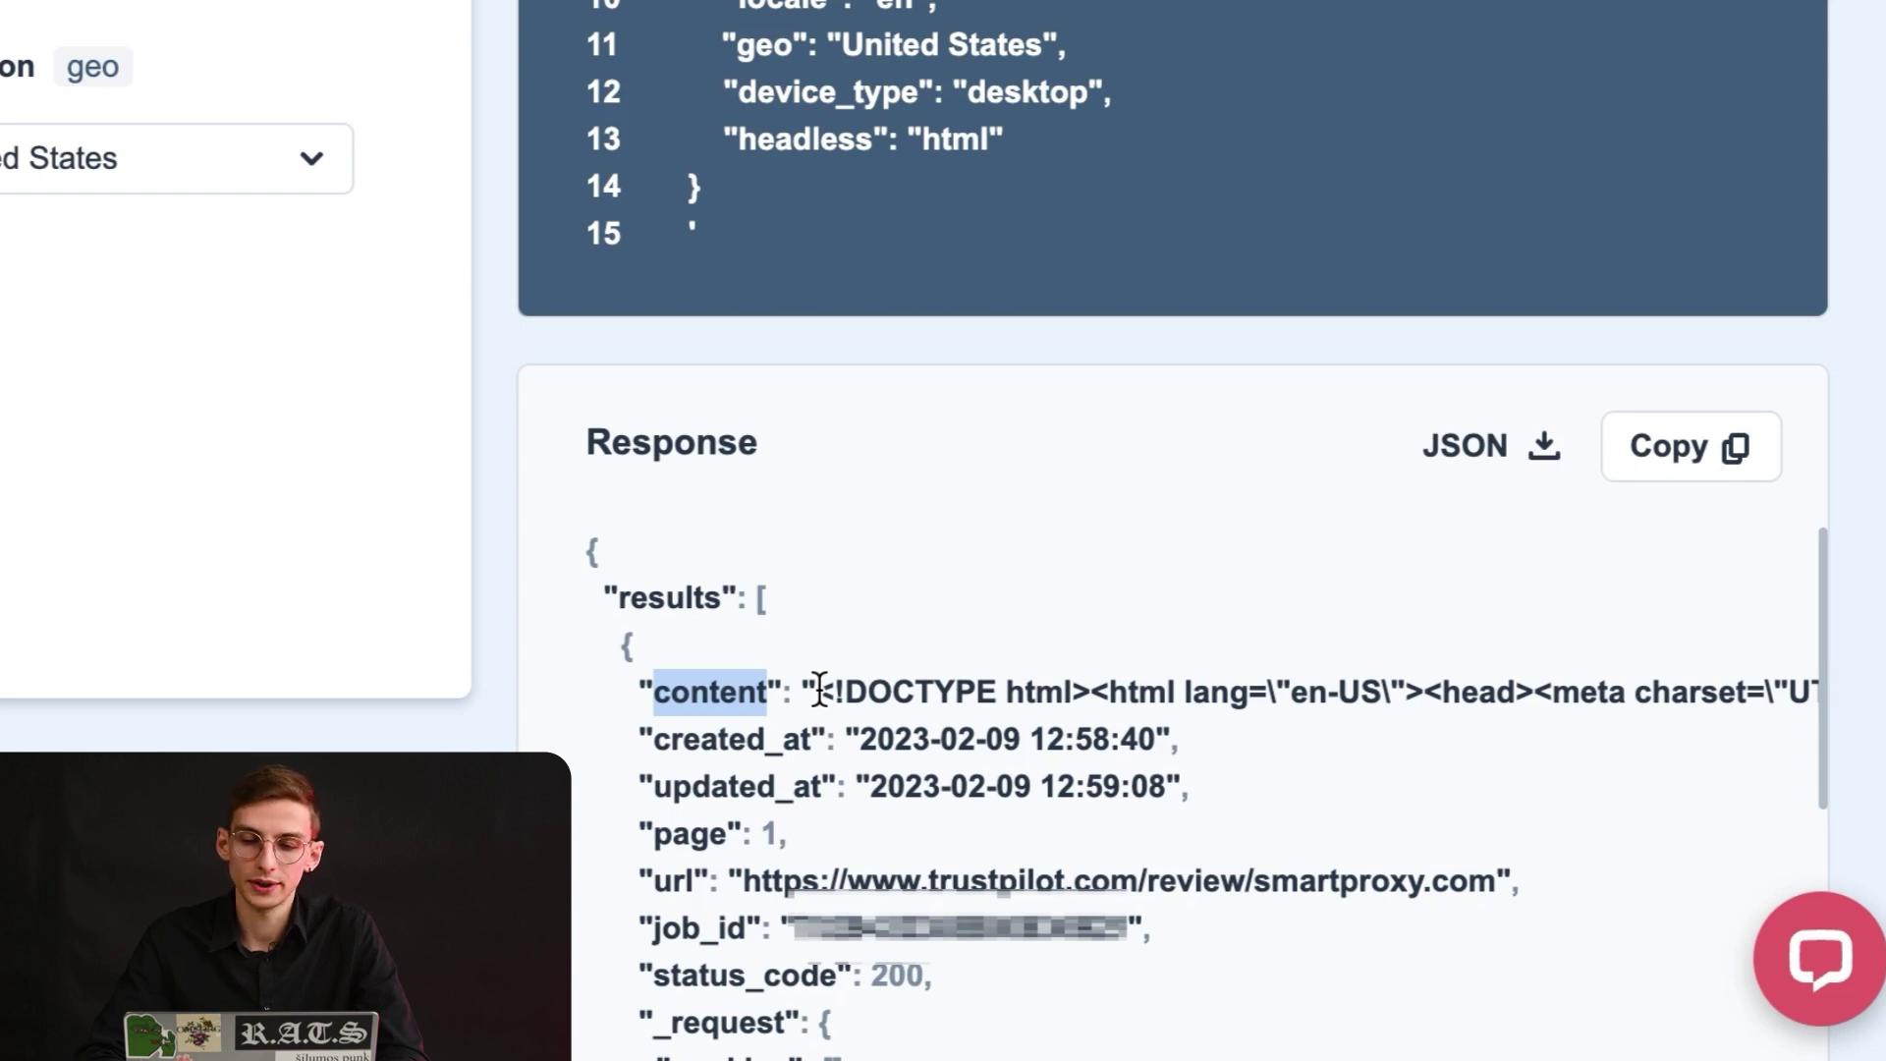
click(821, 688)
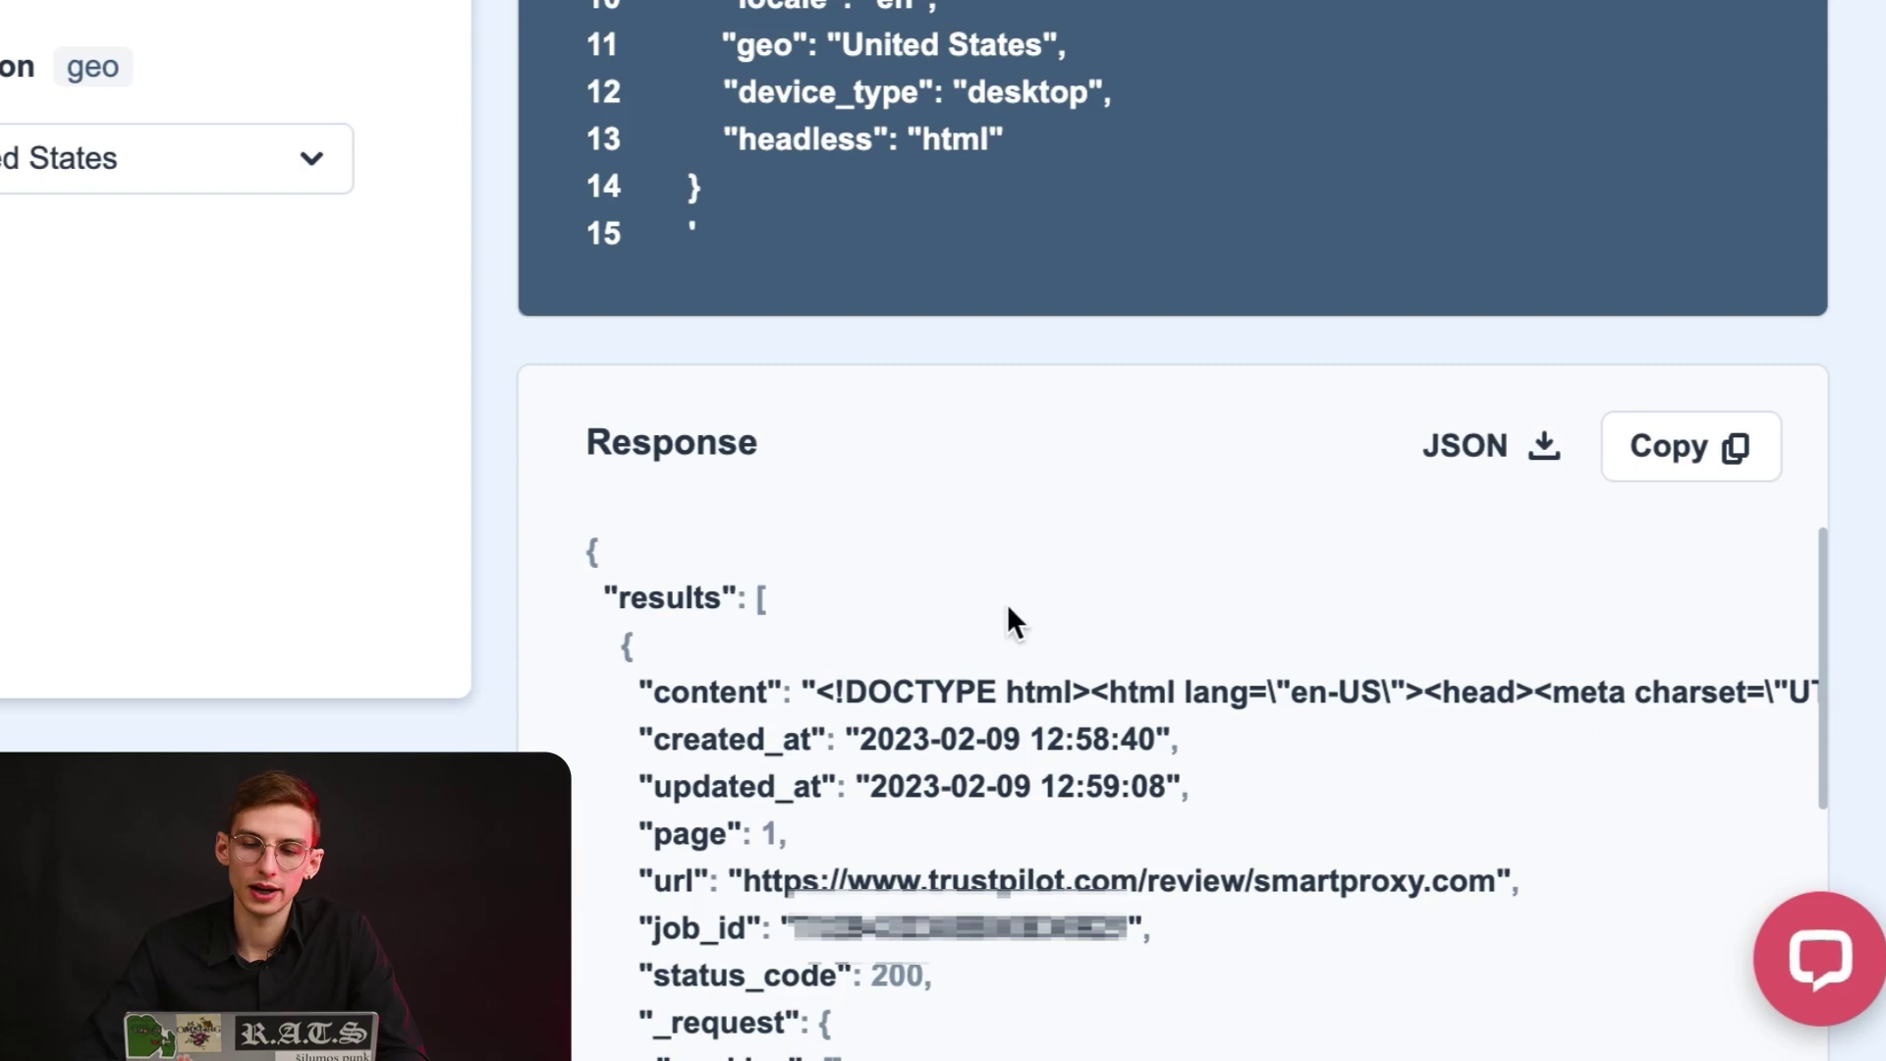
triple_click(637, 692)
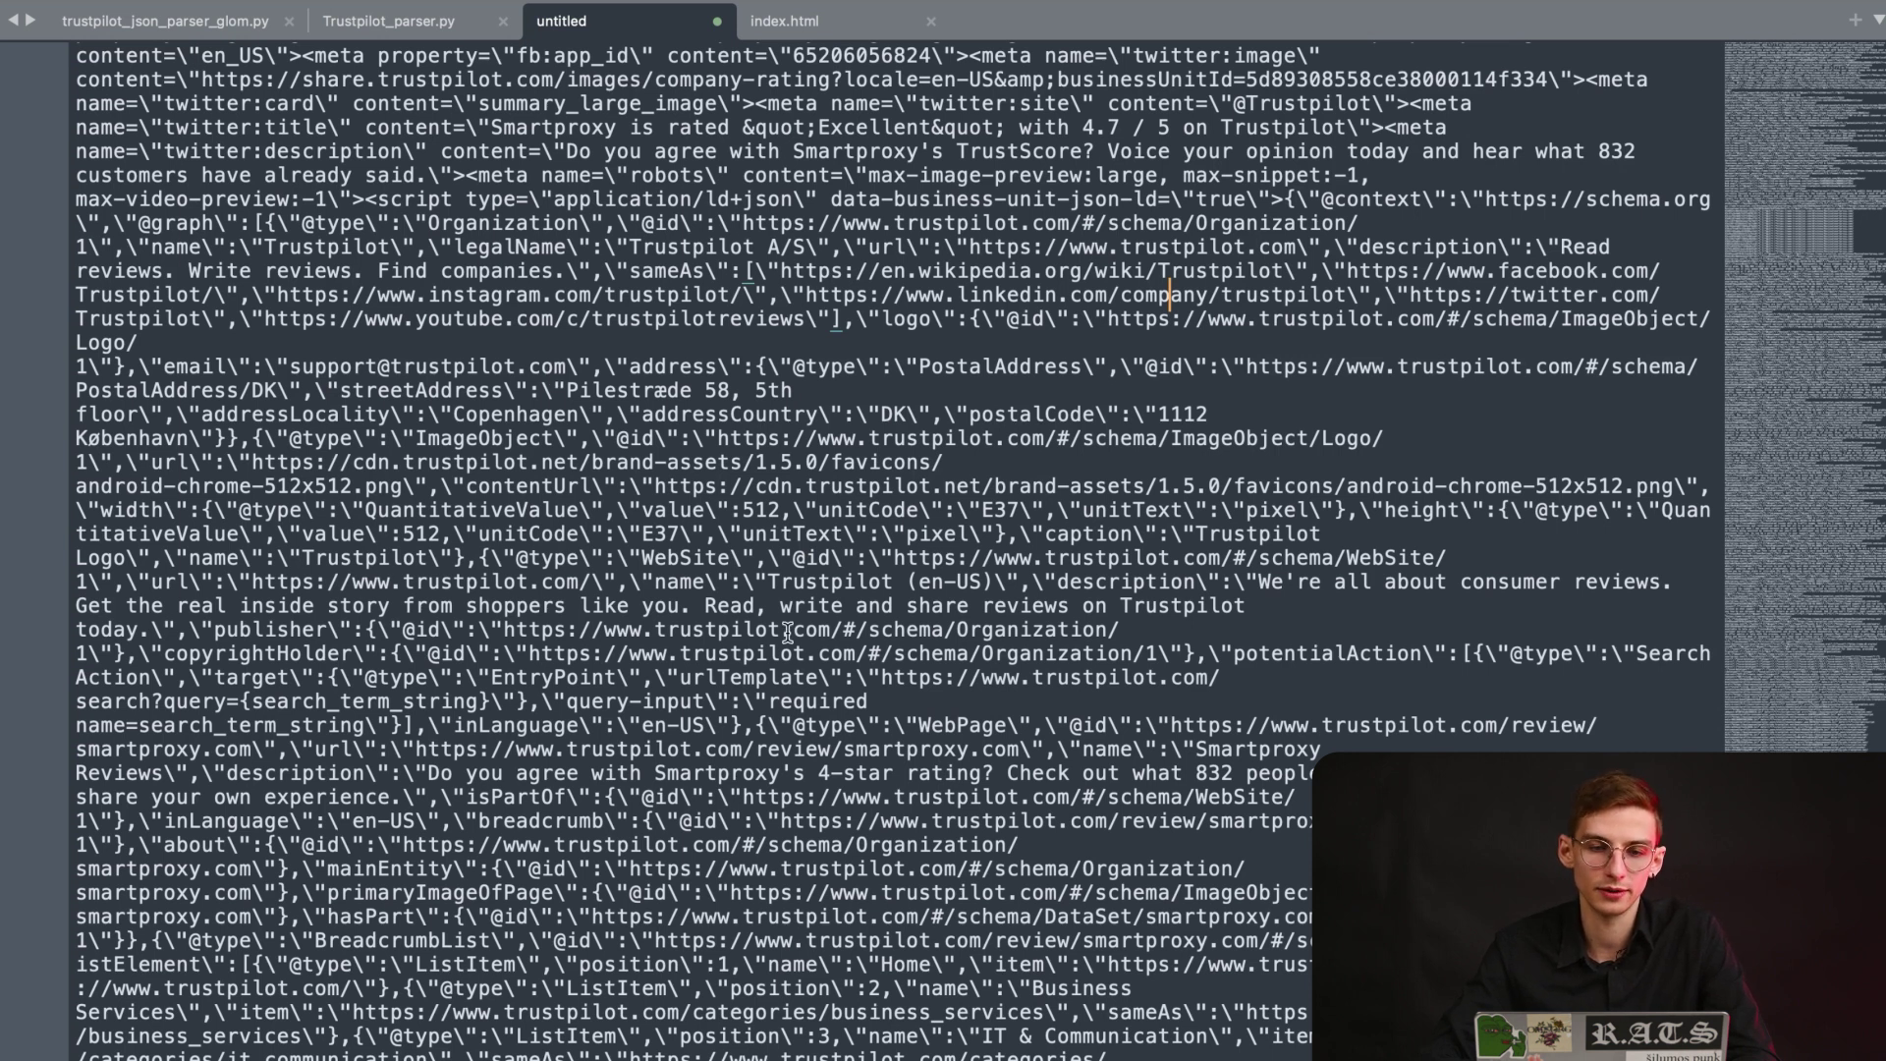
Scroll through the pasted Trustpilot HTML and escaped JSON-LD in the untitled file.
scroll(823, 658, down, 5)
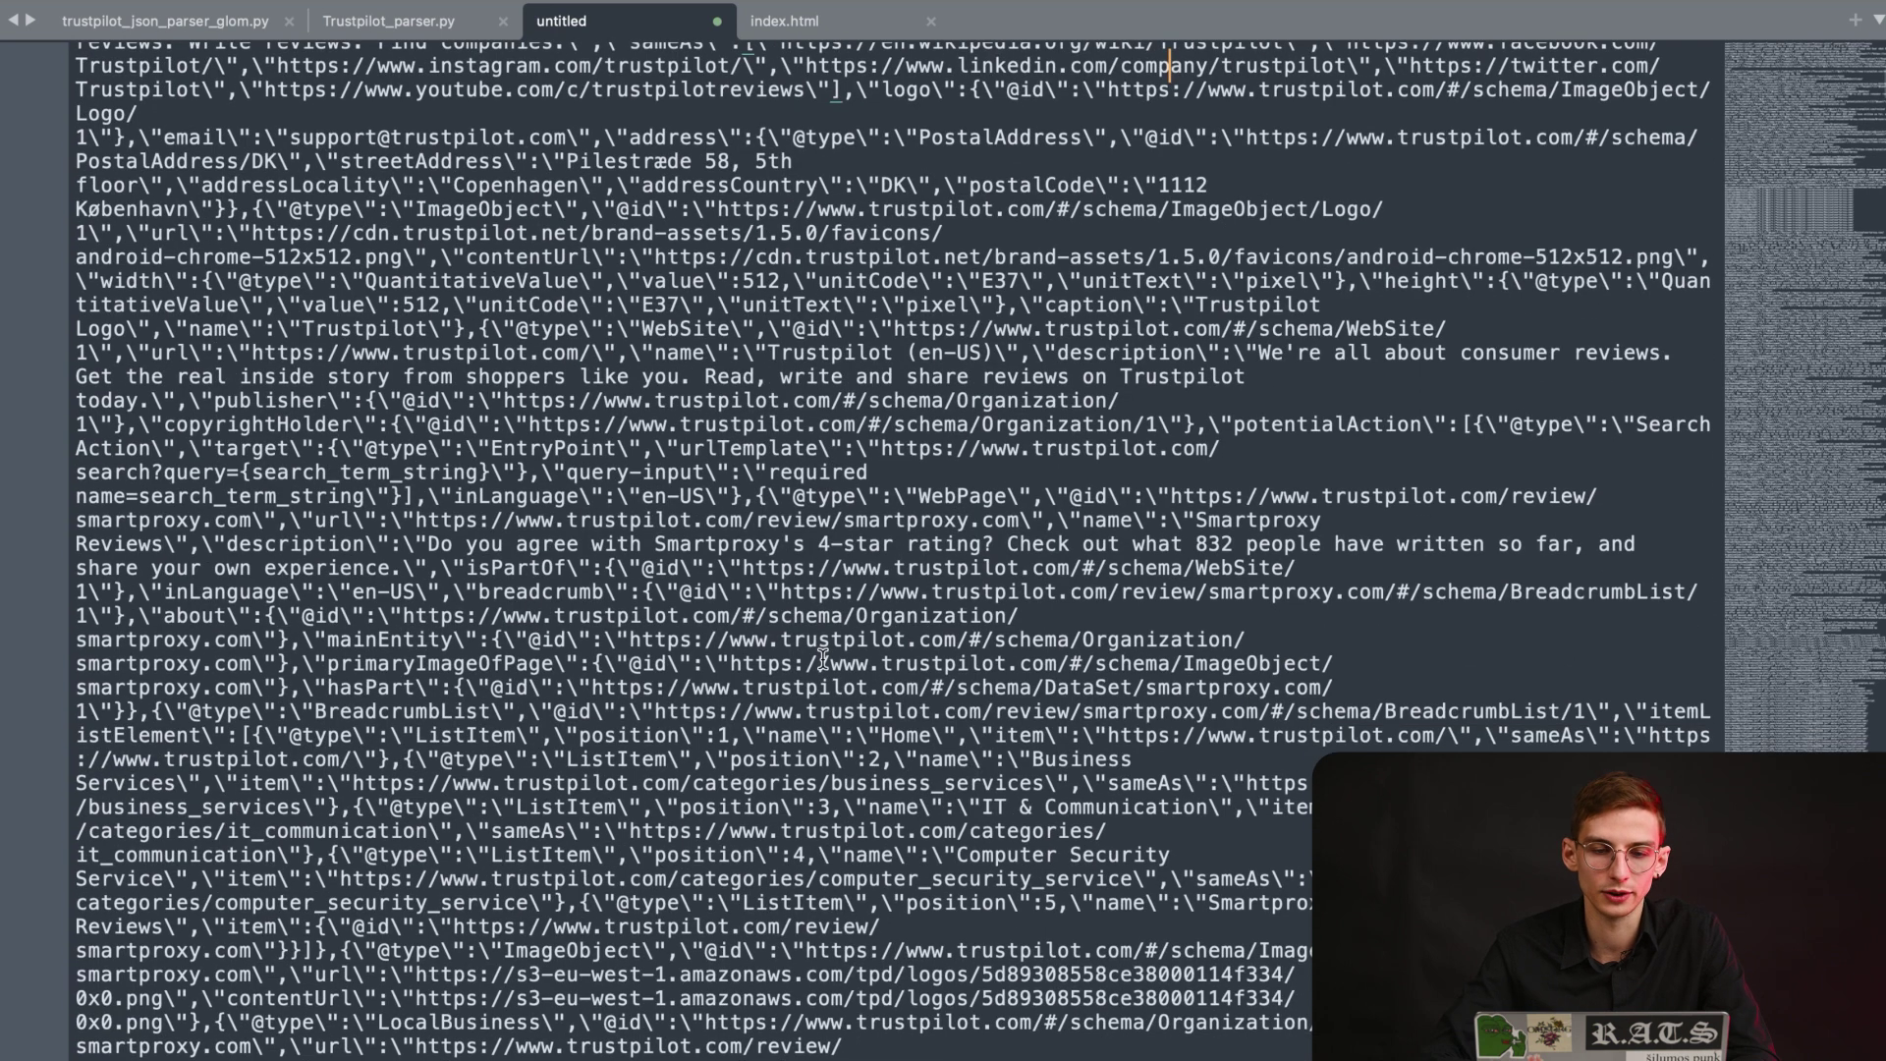
scroll(823, 658, up, 5)
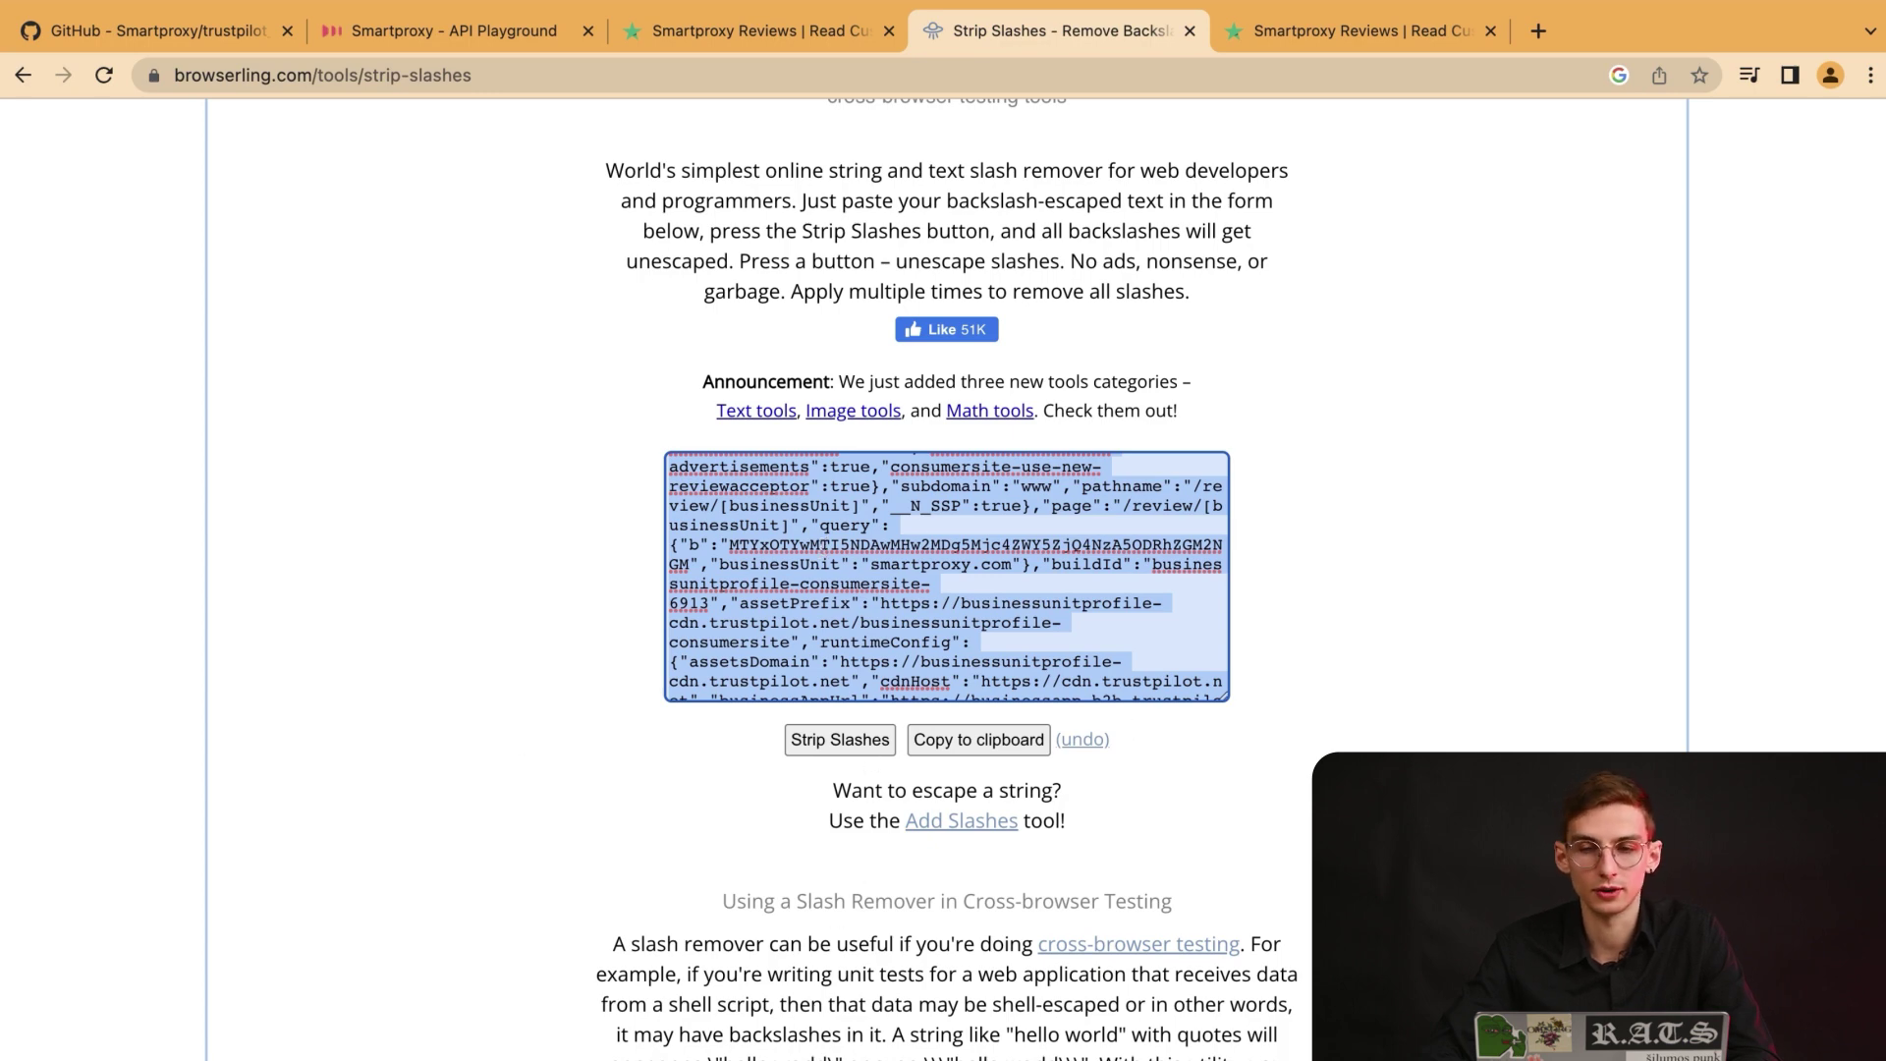
Switch back to Sublime Text from the Strip Slashes tool.
key(super+Tab)
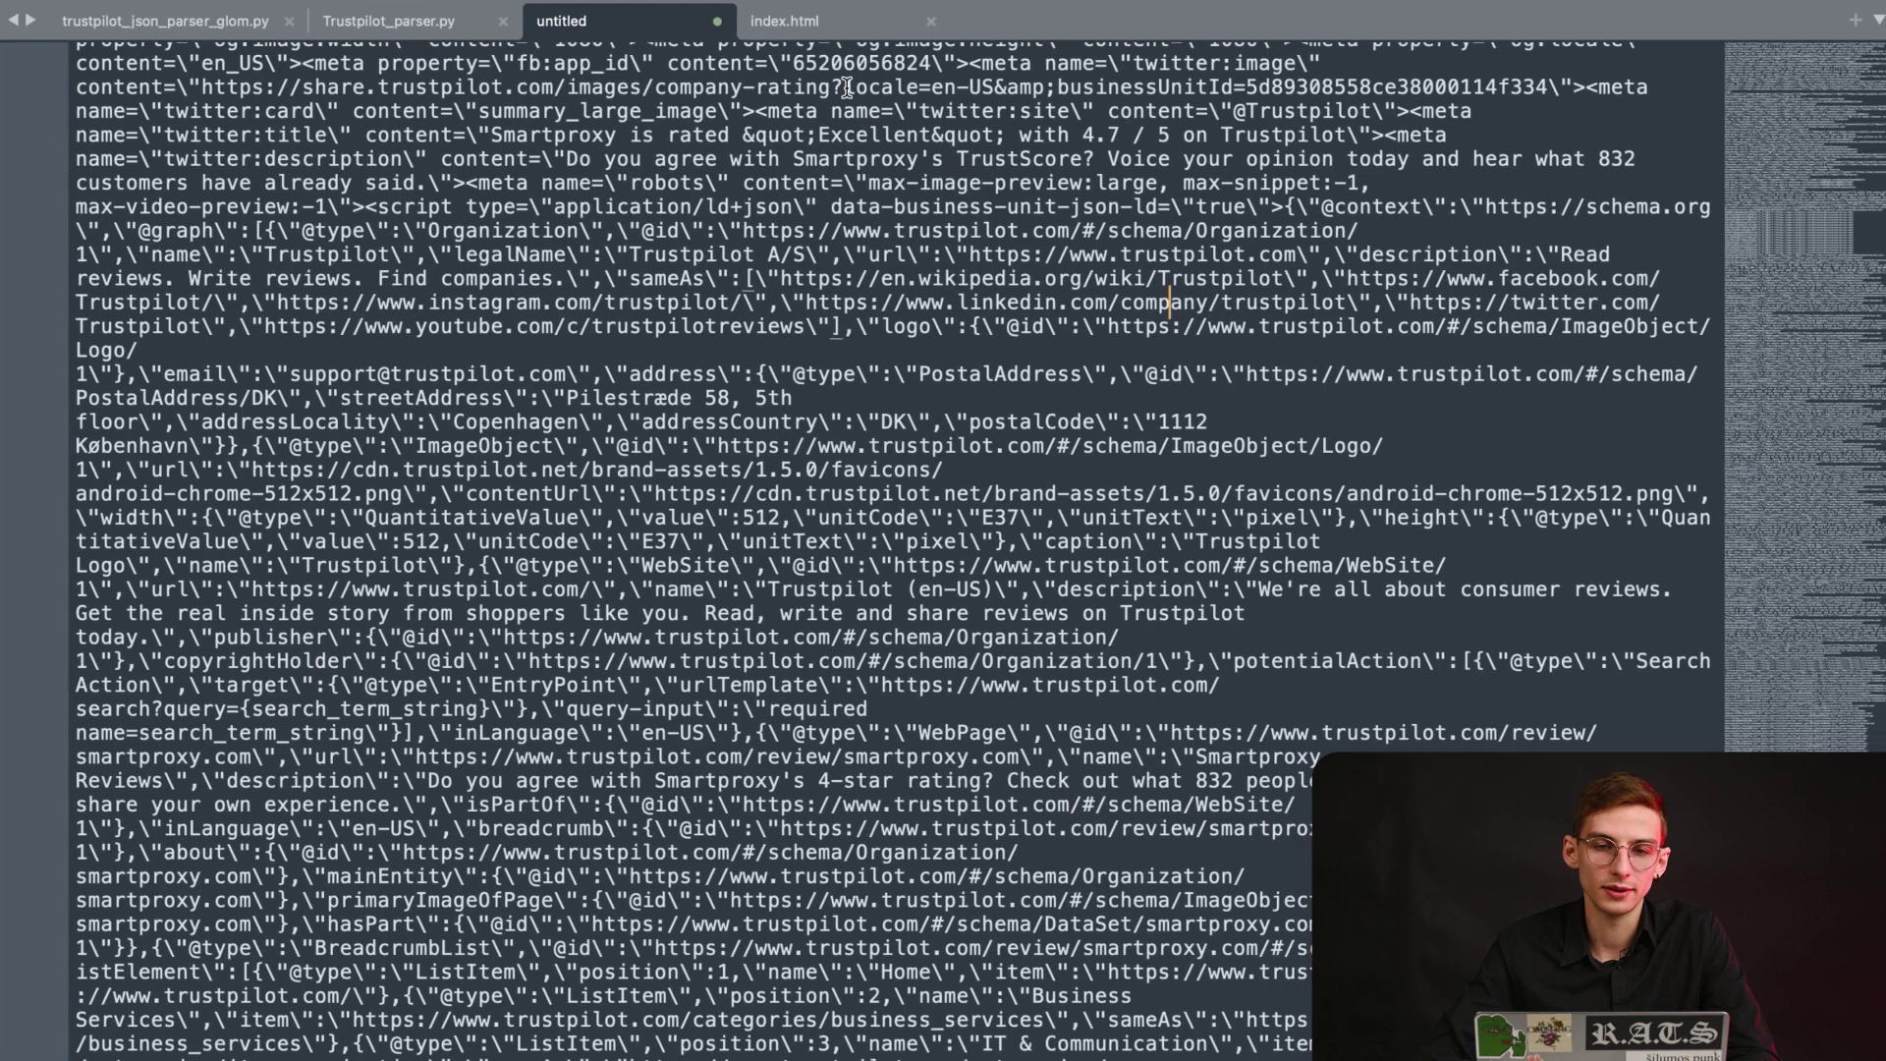
Review the index.html source in Sublime Text, then return to the browser.
click(825, 24)
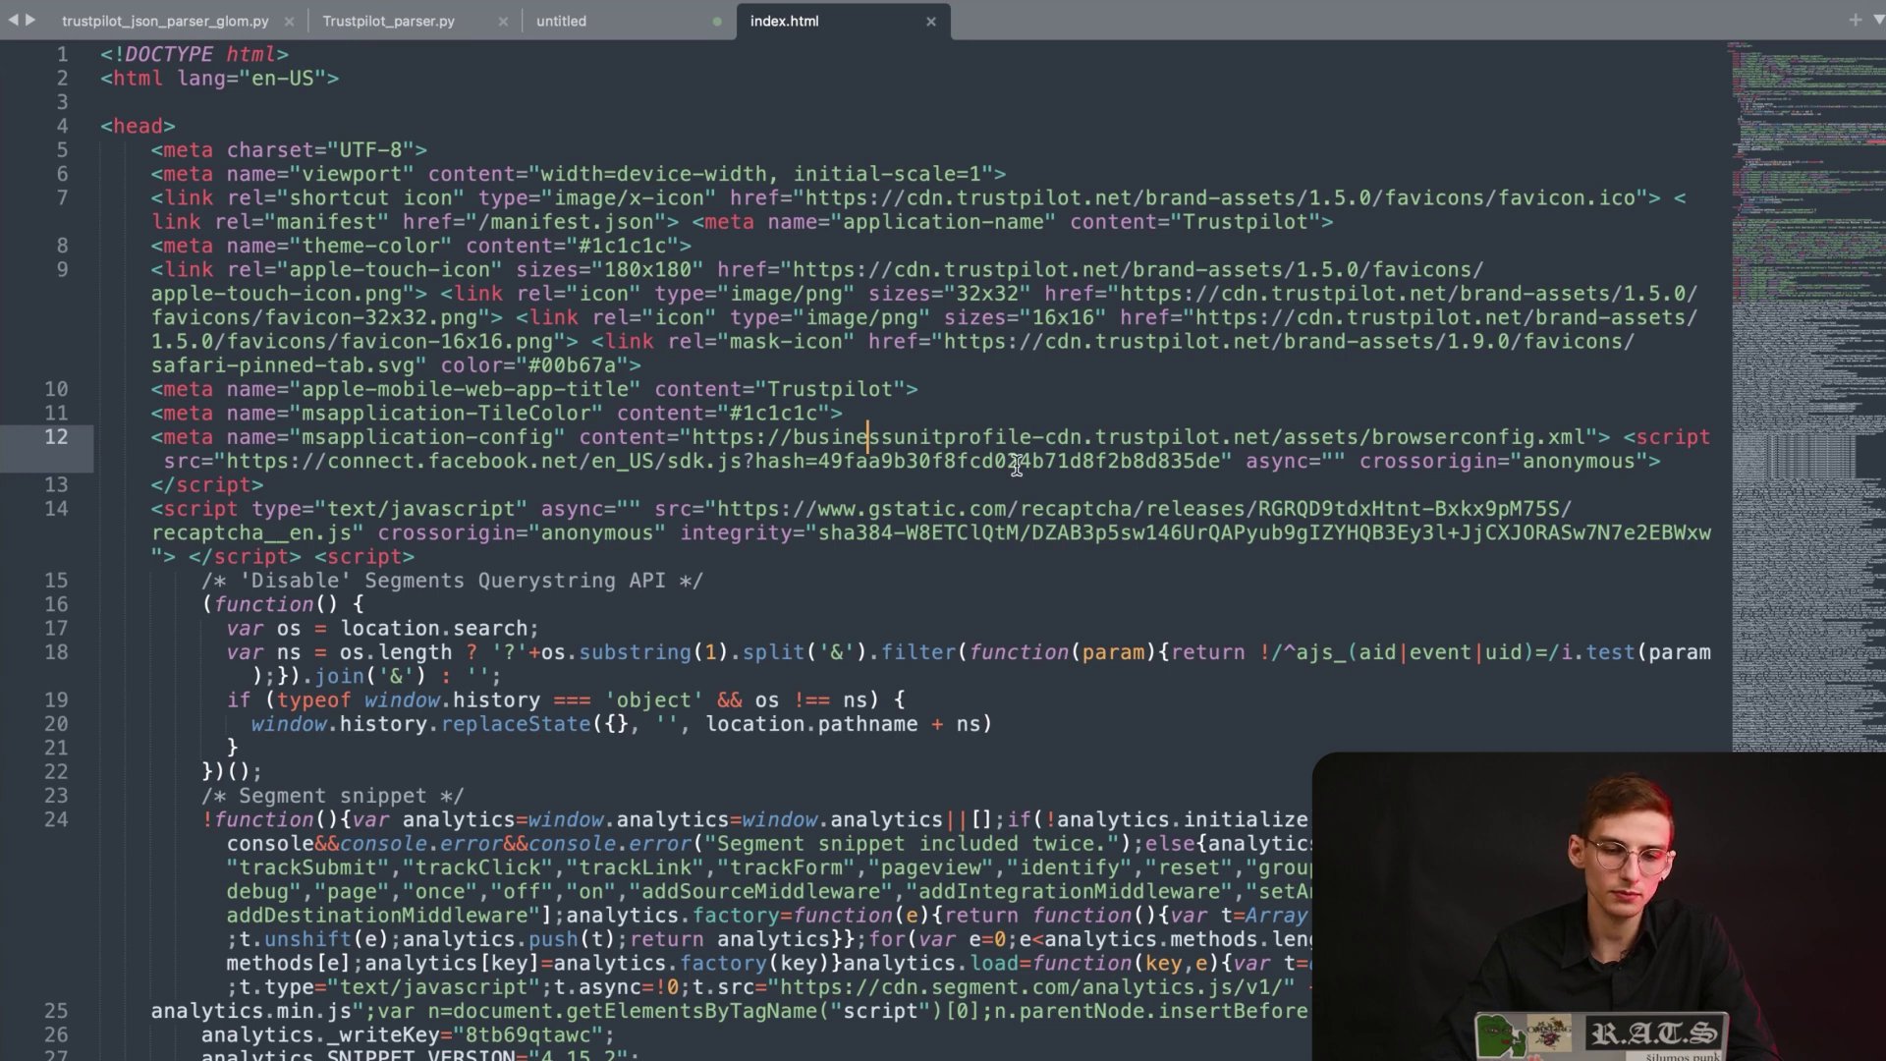
key(super+Tab)
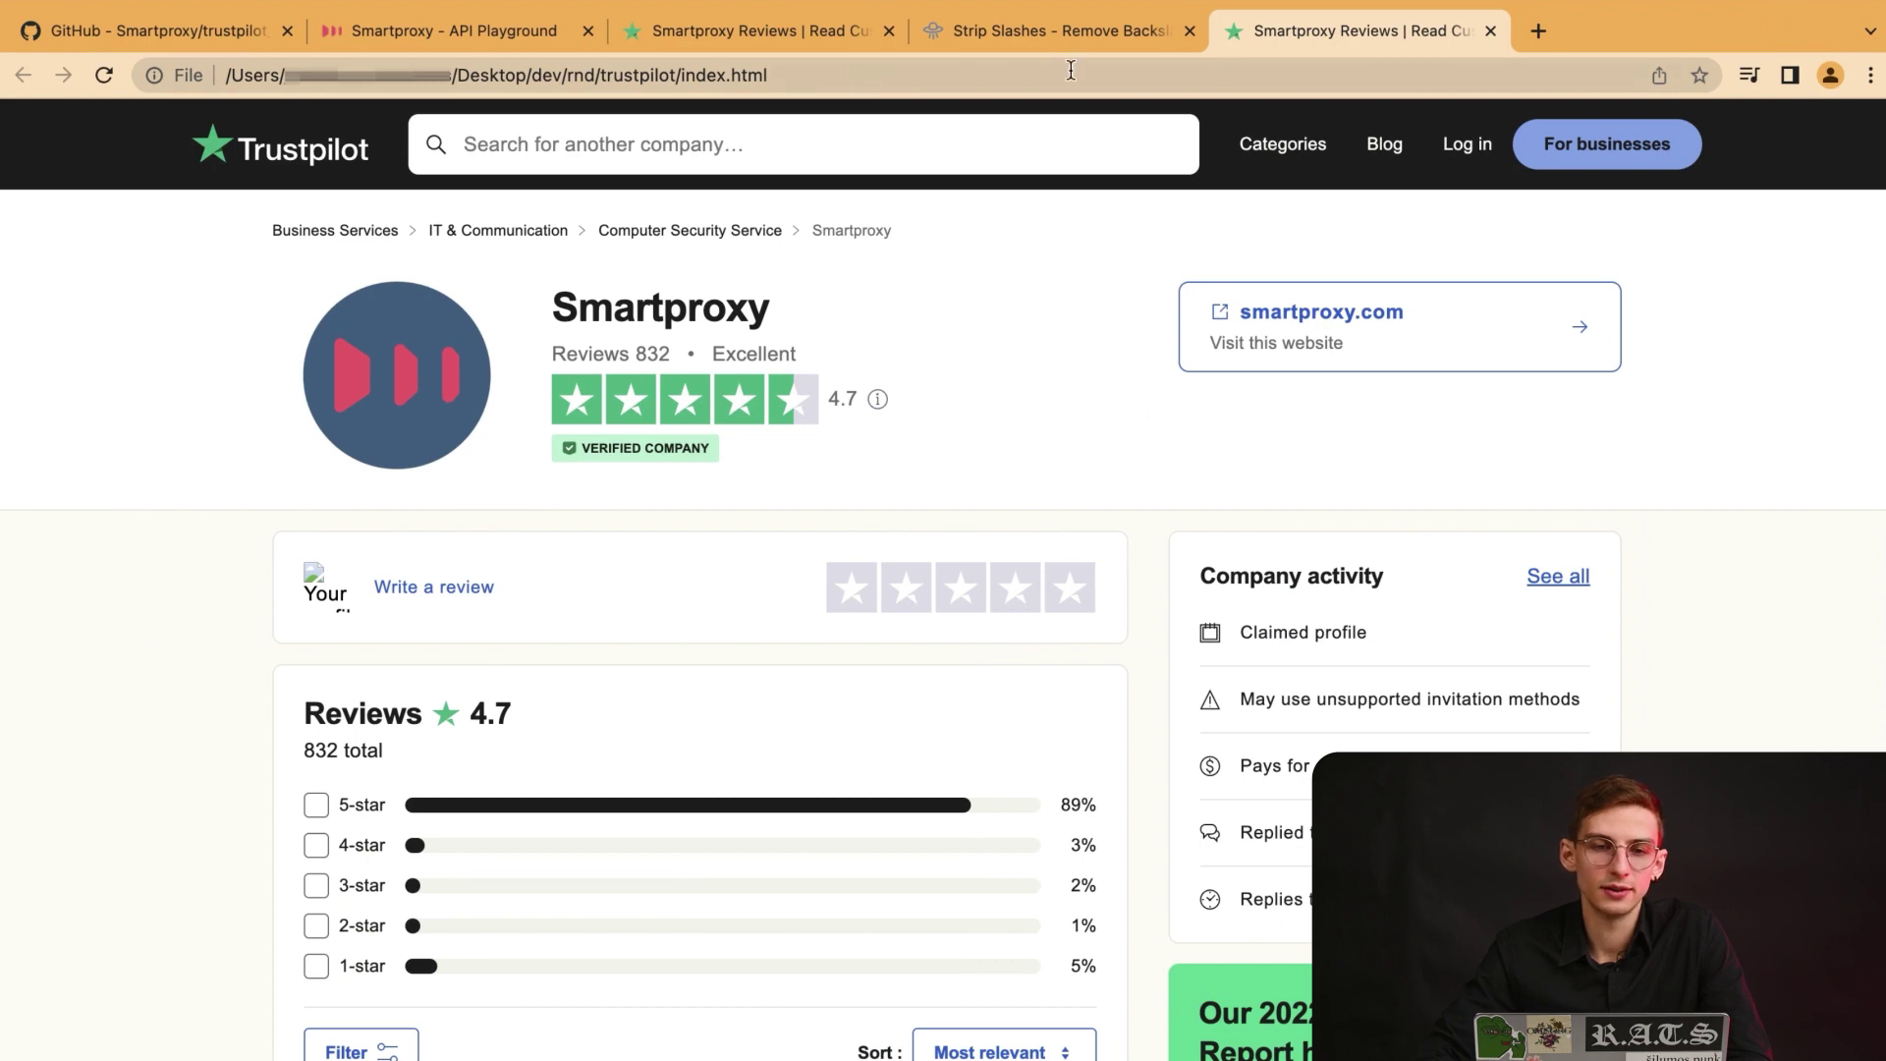
click(716, 28)
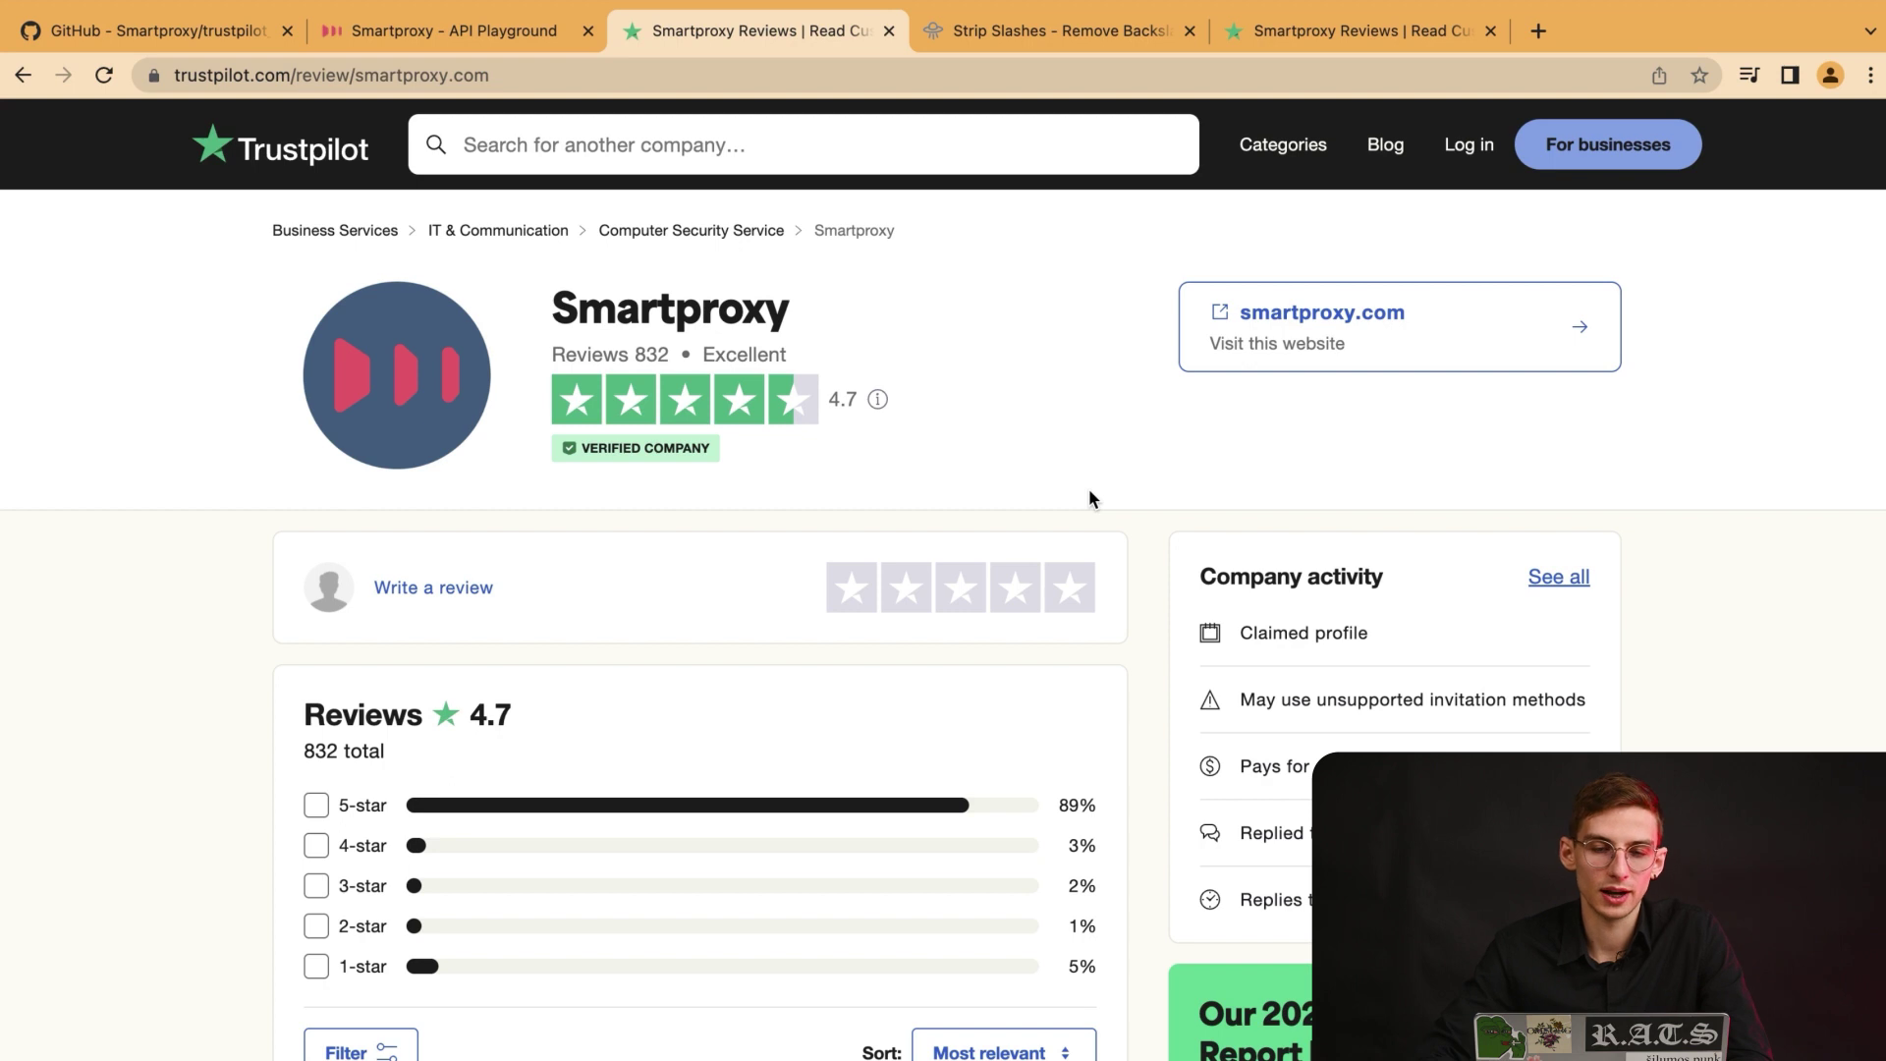
click(1343, 29)
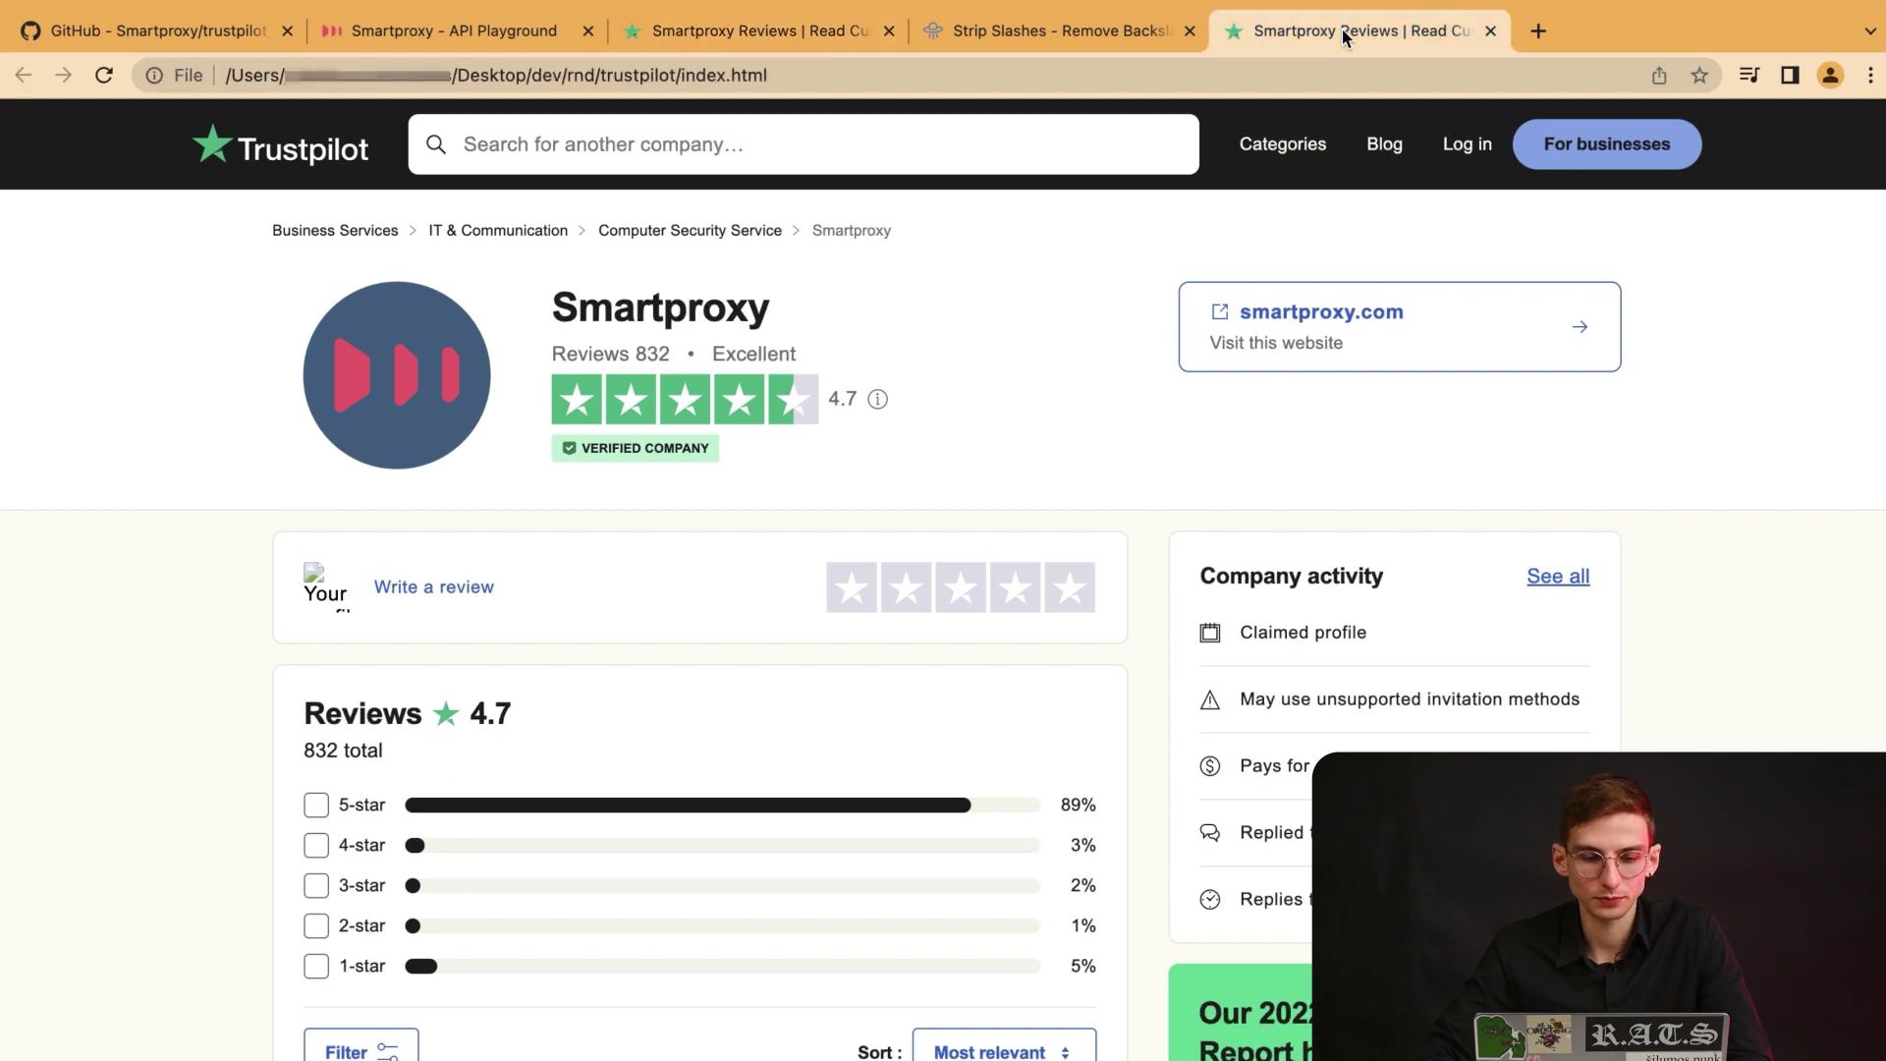
scroll(906, 773, down, 3)
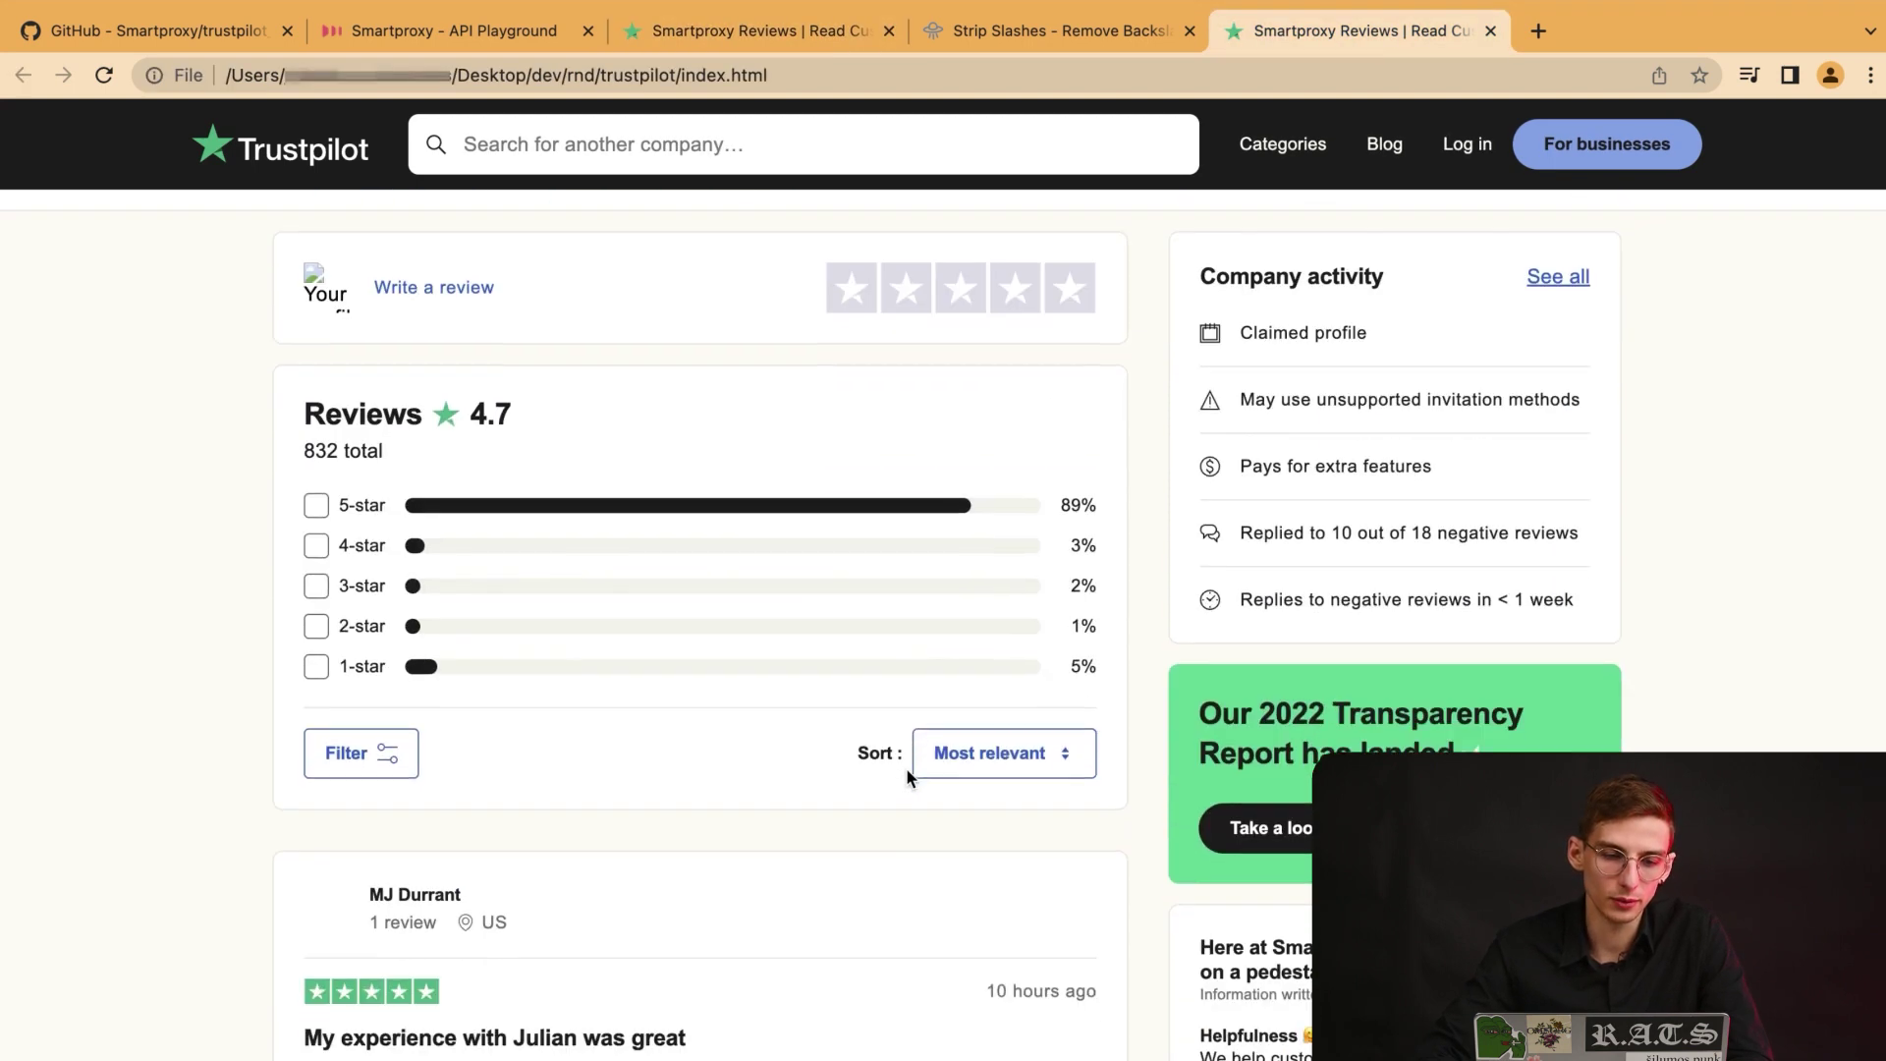
scroll(906, 773, down, 2)
scroll(906, 773, down, 1)
scroll(906, 772, down, 2)
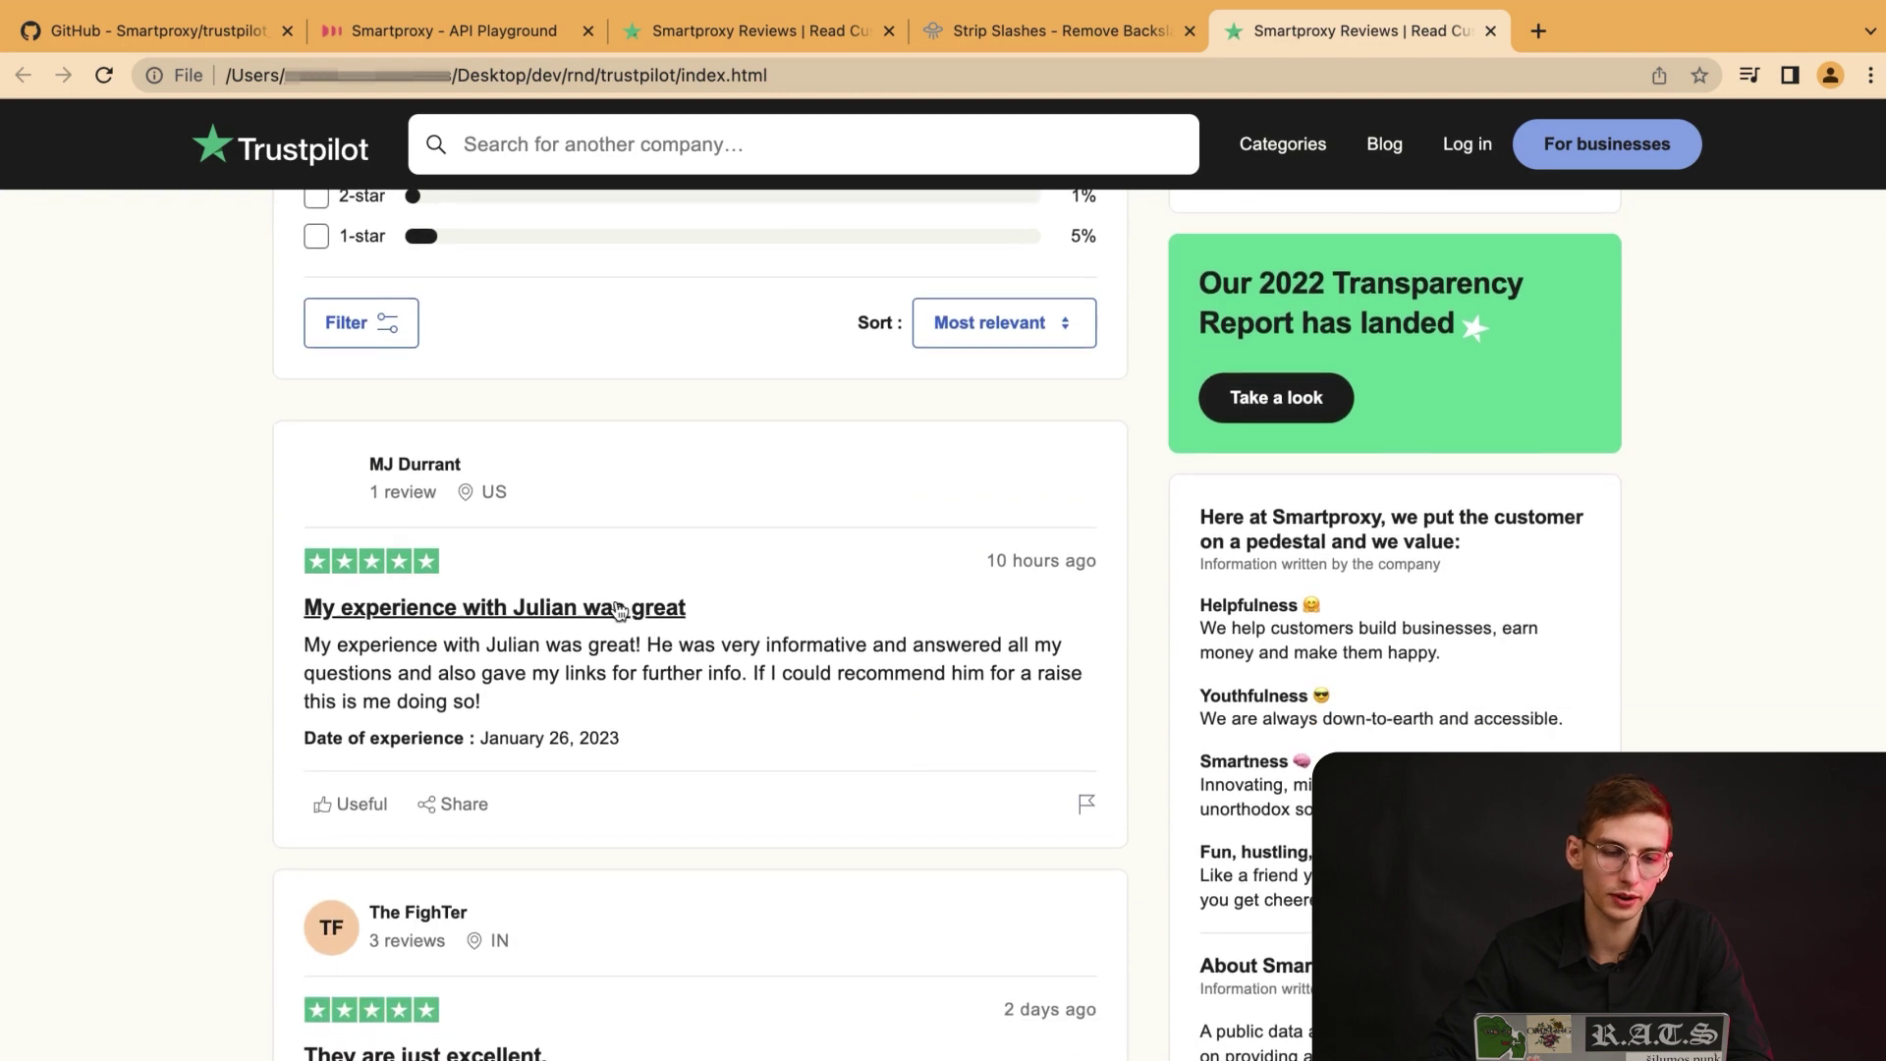
right_click(450, 464)
click(548, 764)
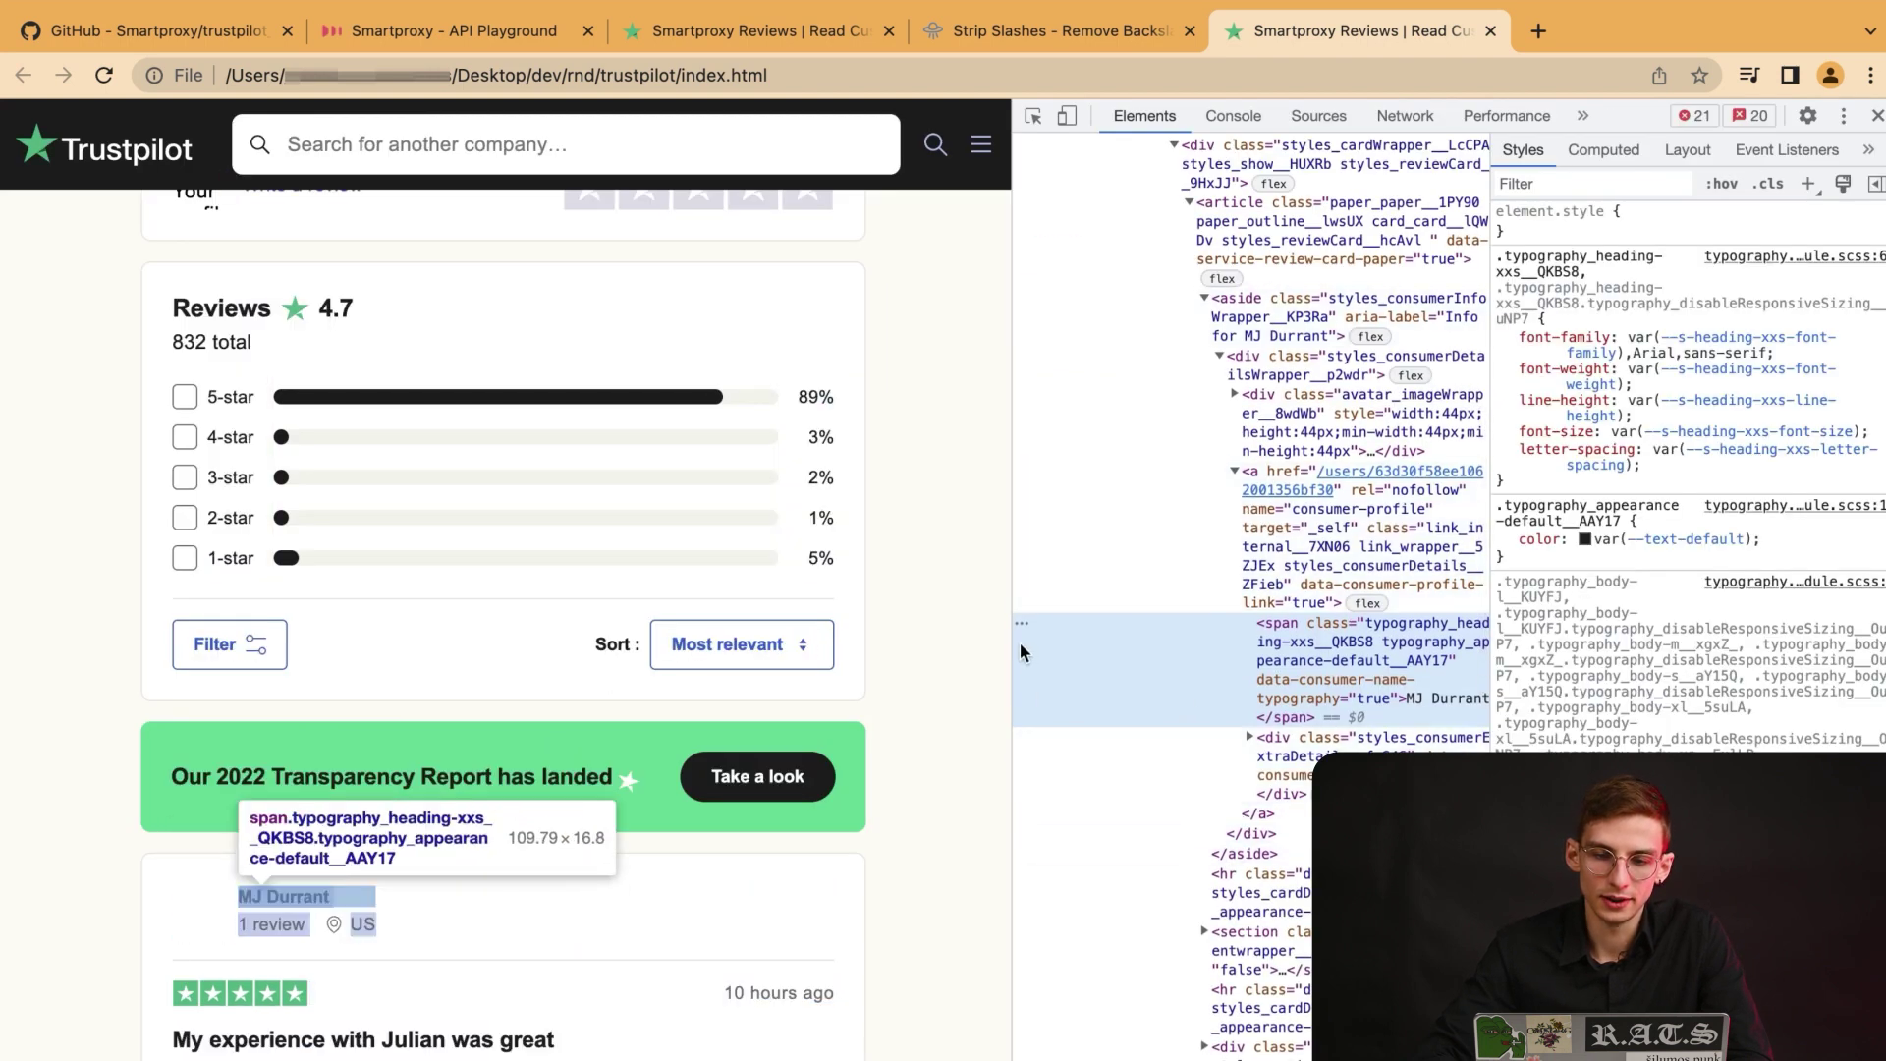
drag(1012, 640, 674, 625)
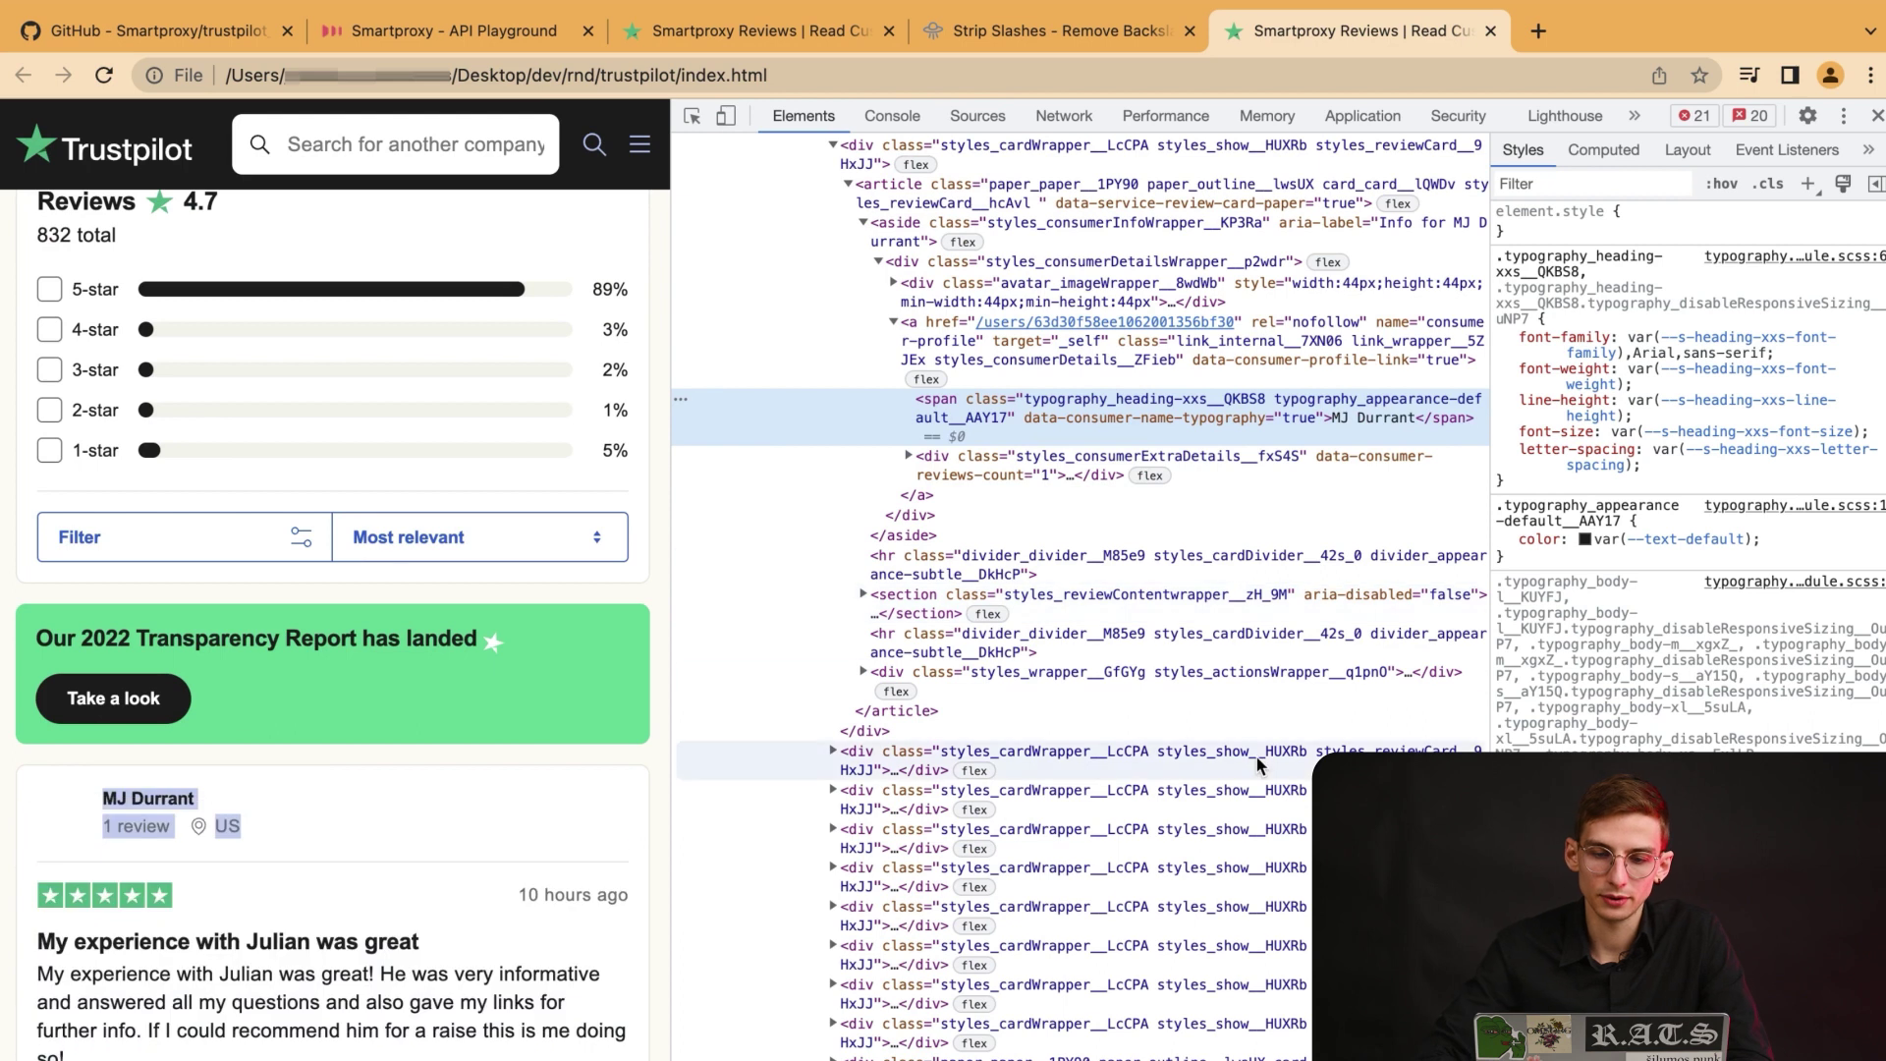
Scroll the Elements tree down to the __NEXT_DATA__ script with the embedded reviews JSON.
scroll(1258, 765, down, 4)
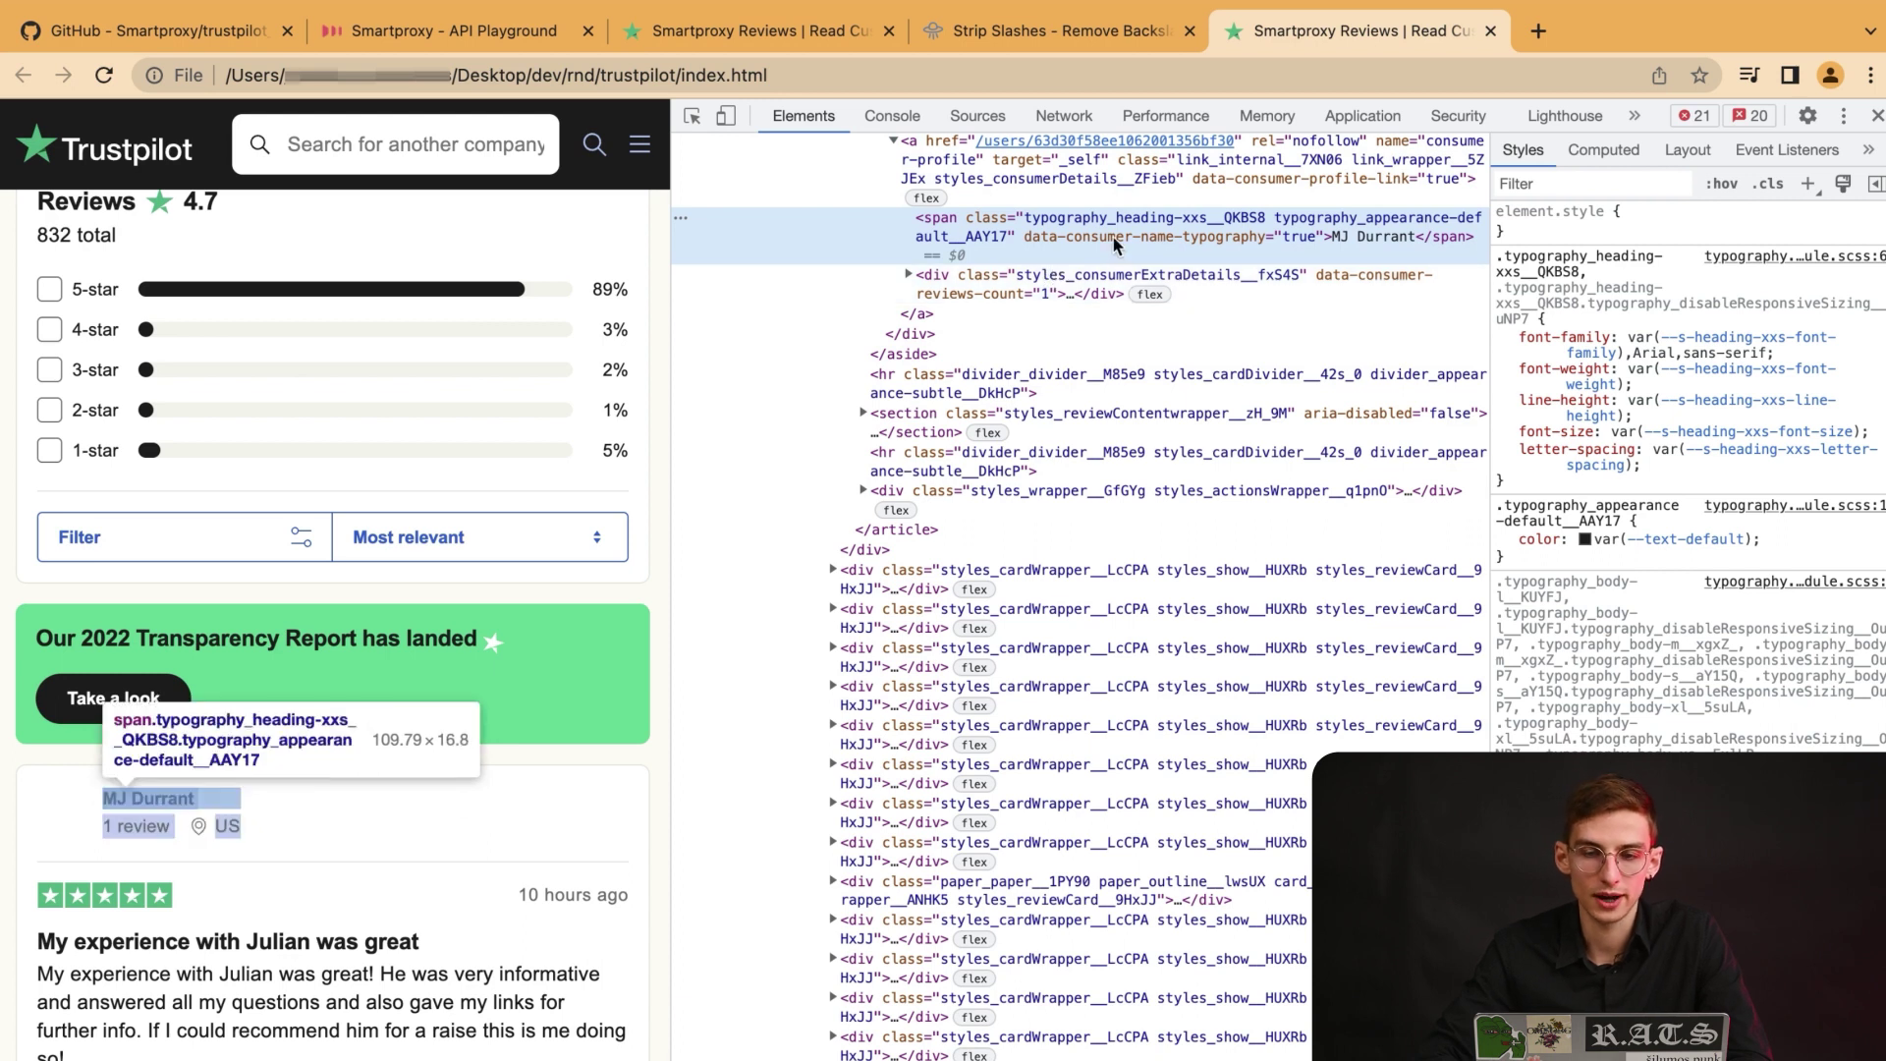
scroll(1116, 244, up, 5)
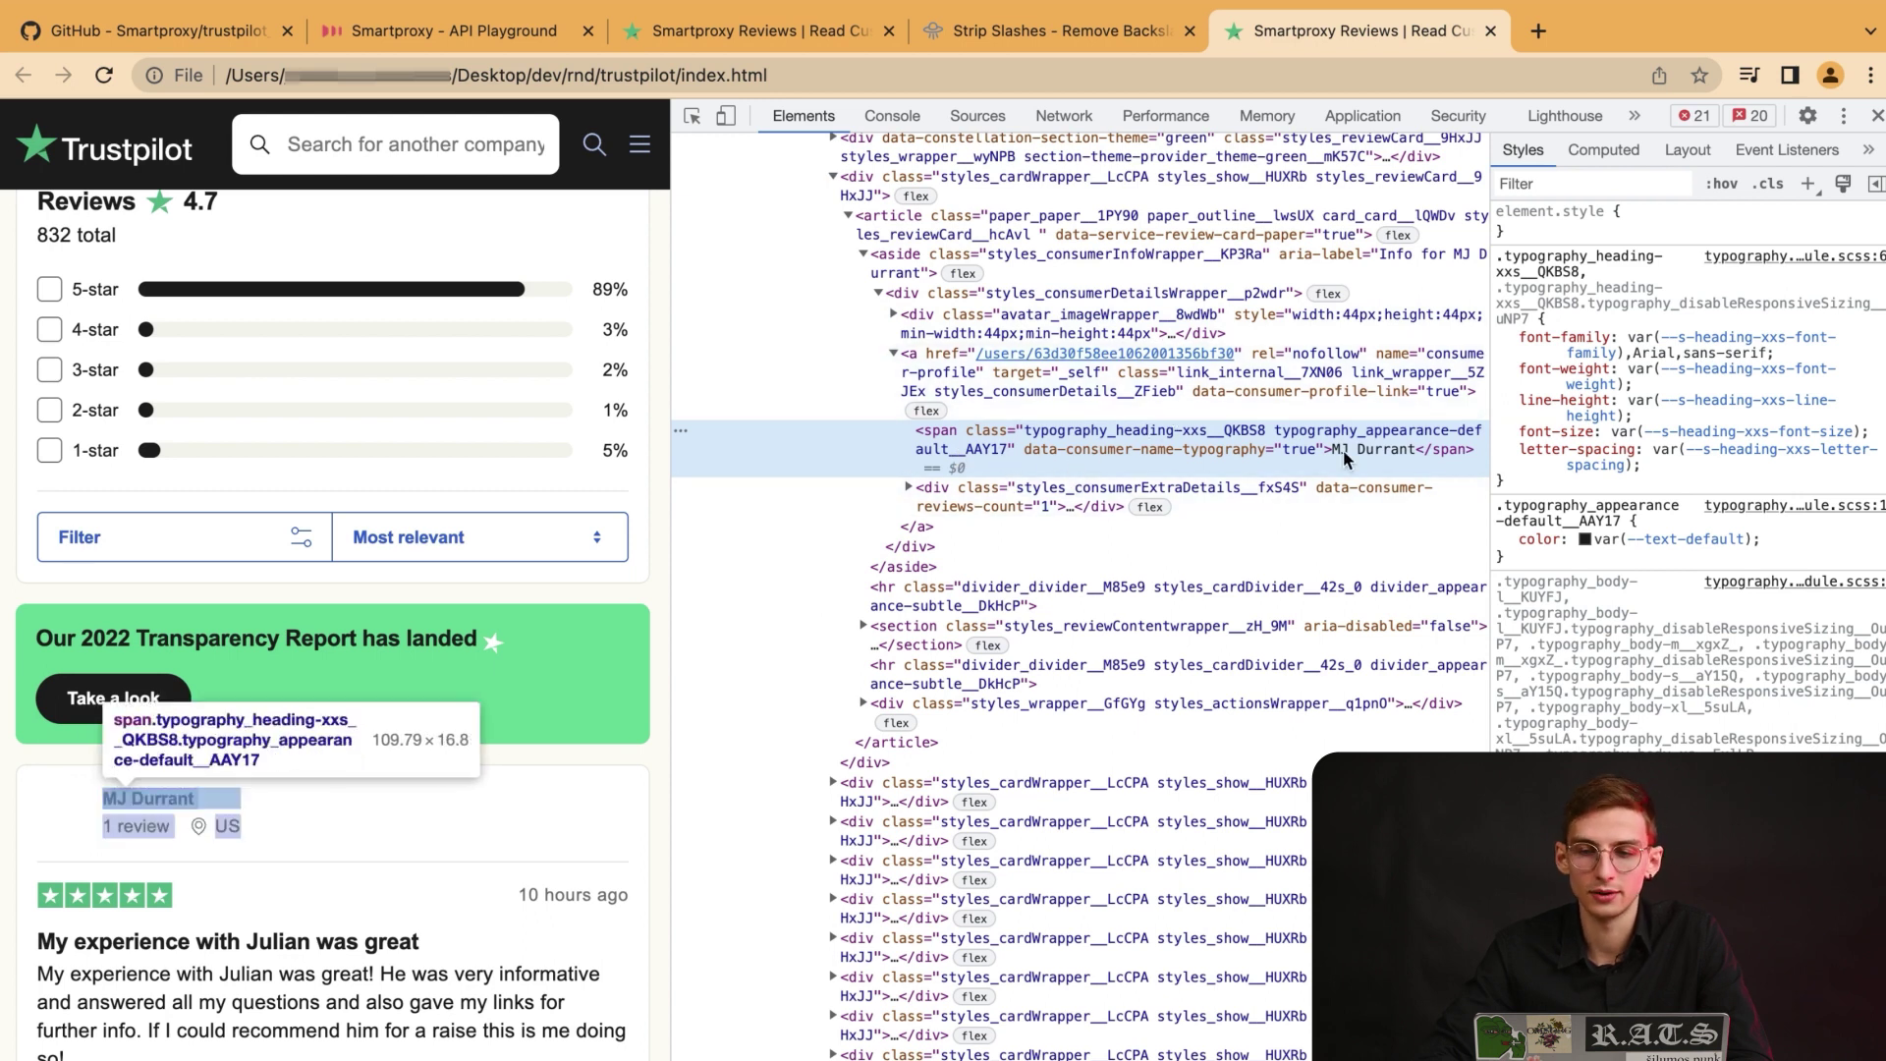
scroll(1166, 740, down, 1)
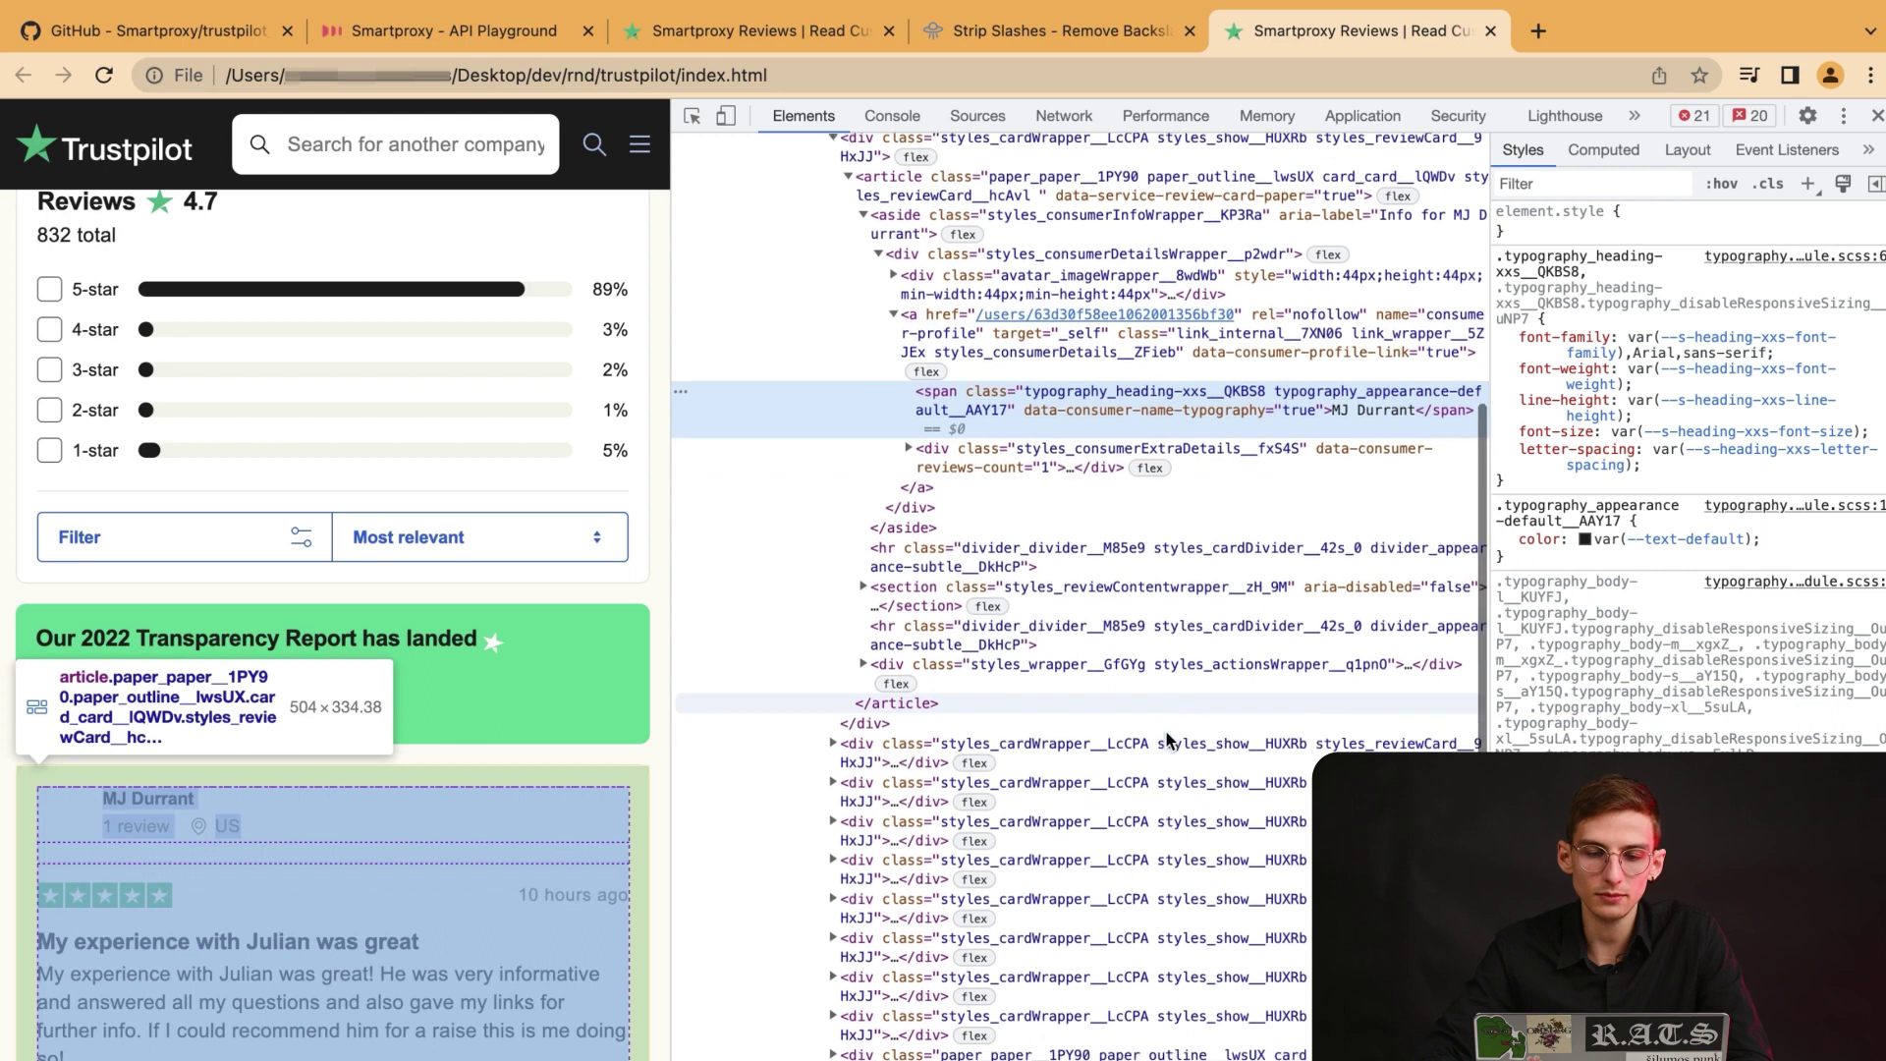
scroll(1166, 739, down, 4)
scroll(1166, 740, down, 6)
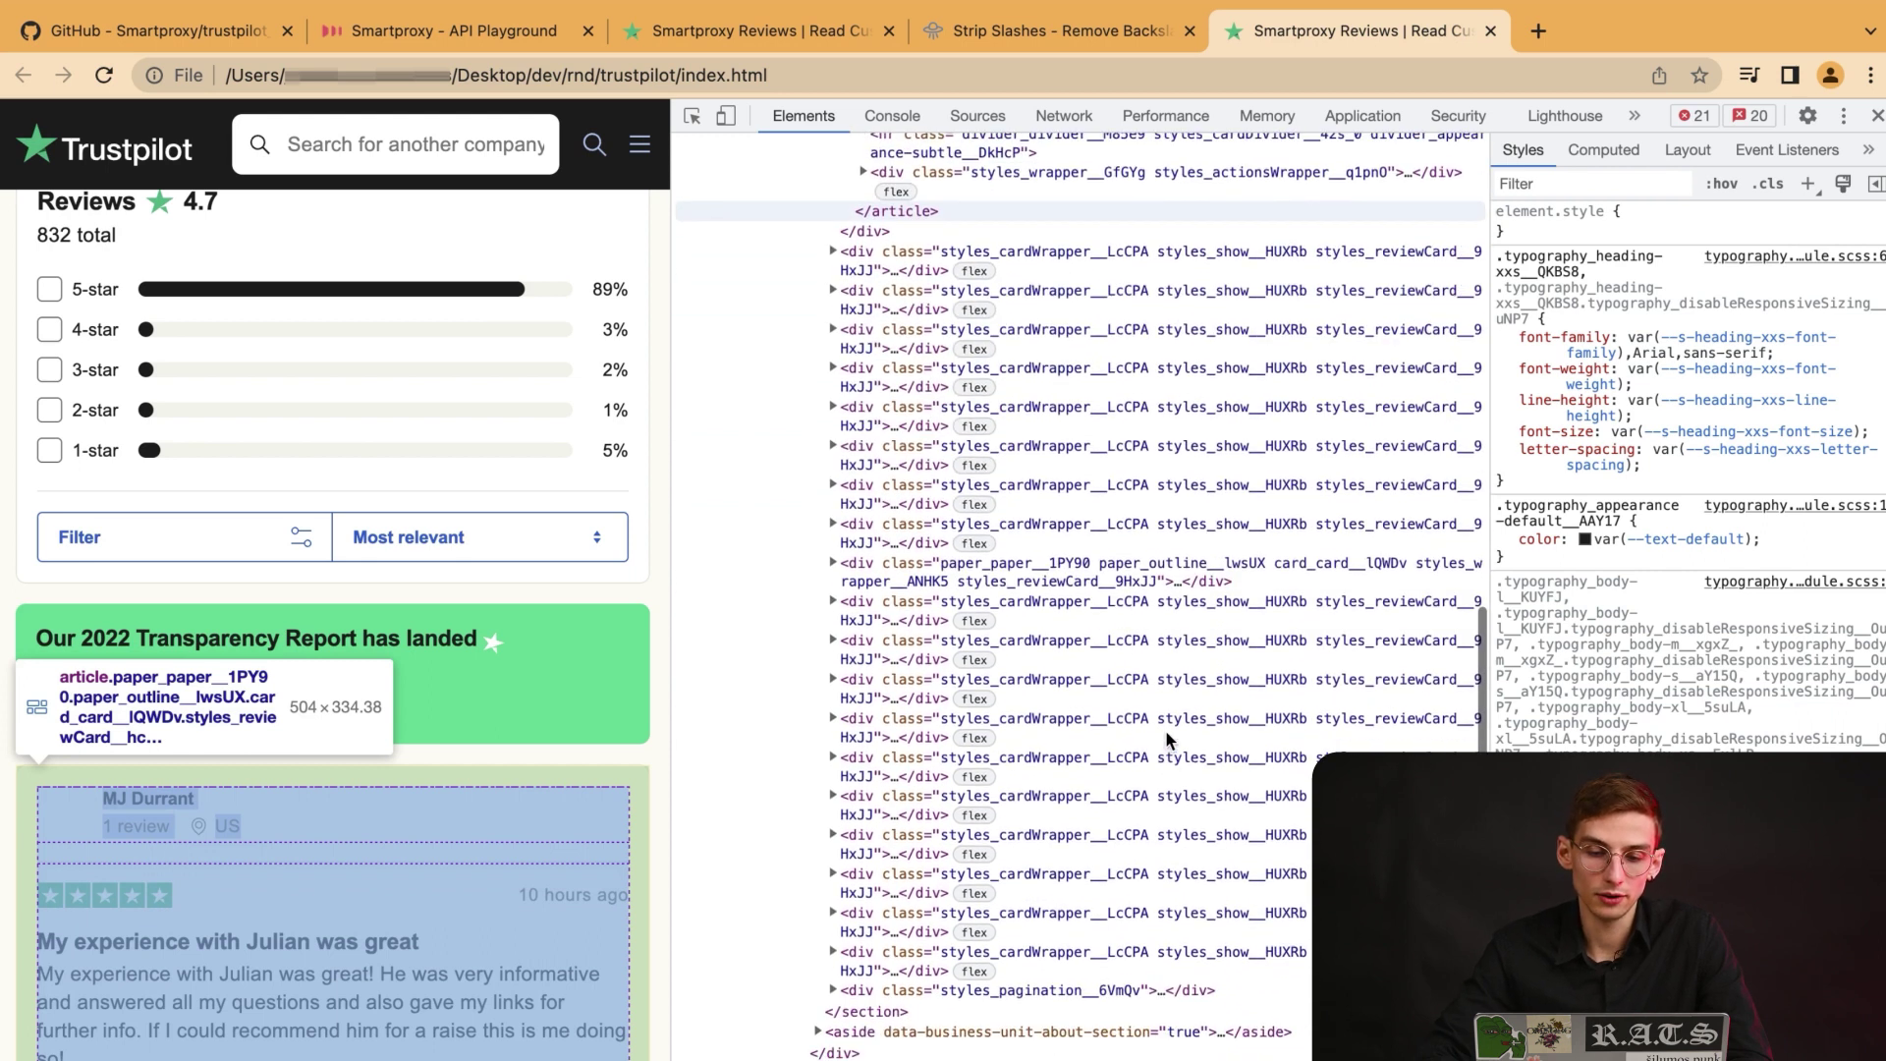
scroll(1166, 740, down, 4)
scroll(1166, 740, down, 7)
scroll(1168, 738, down, 1)
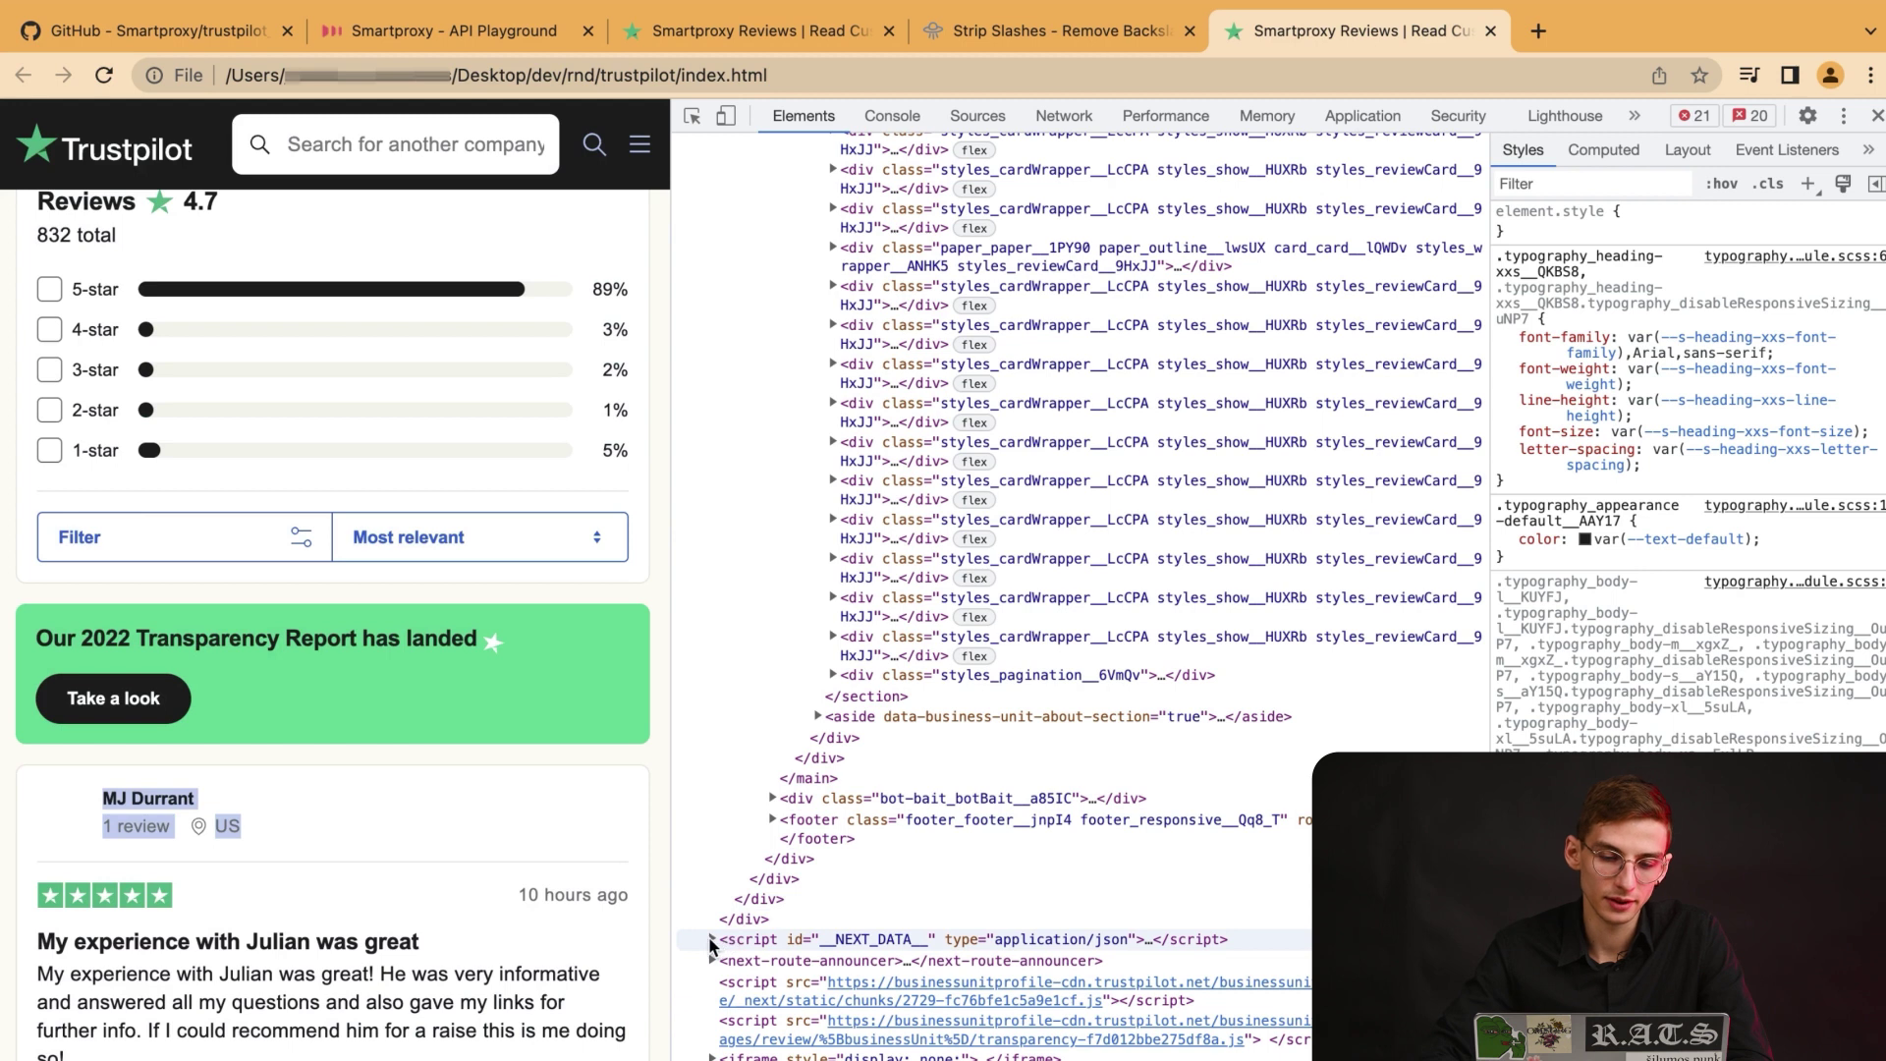
Expand the __NEXT_DATA__ script node in Elements and scroll through its page-info and review JSON.
click(711, 940)
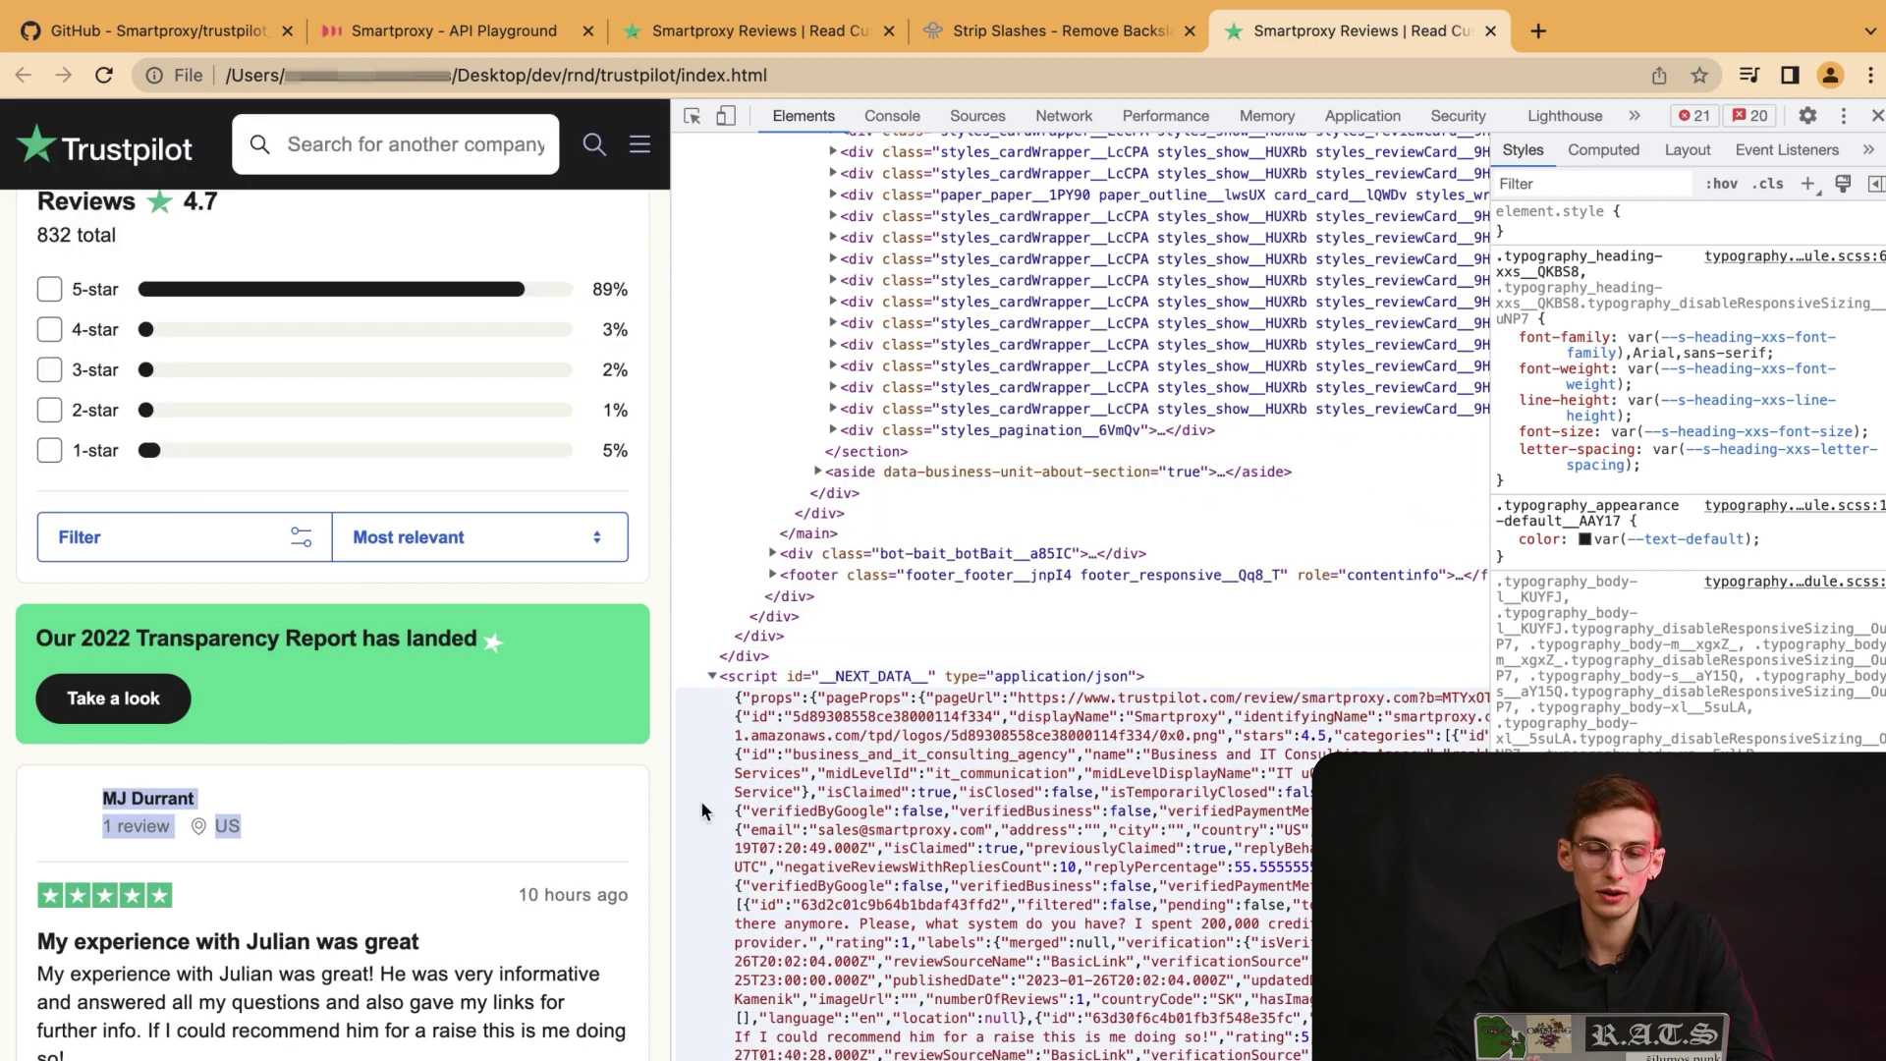
scroll(1080, 590, down, 3)
scroll(1080, 590, down, 1)
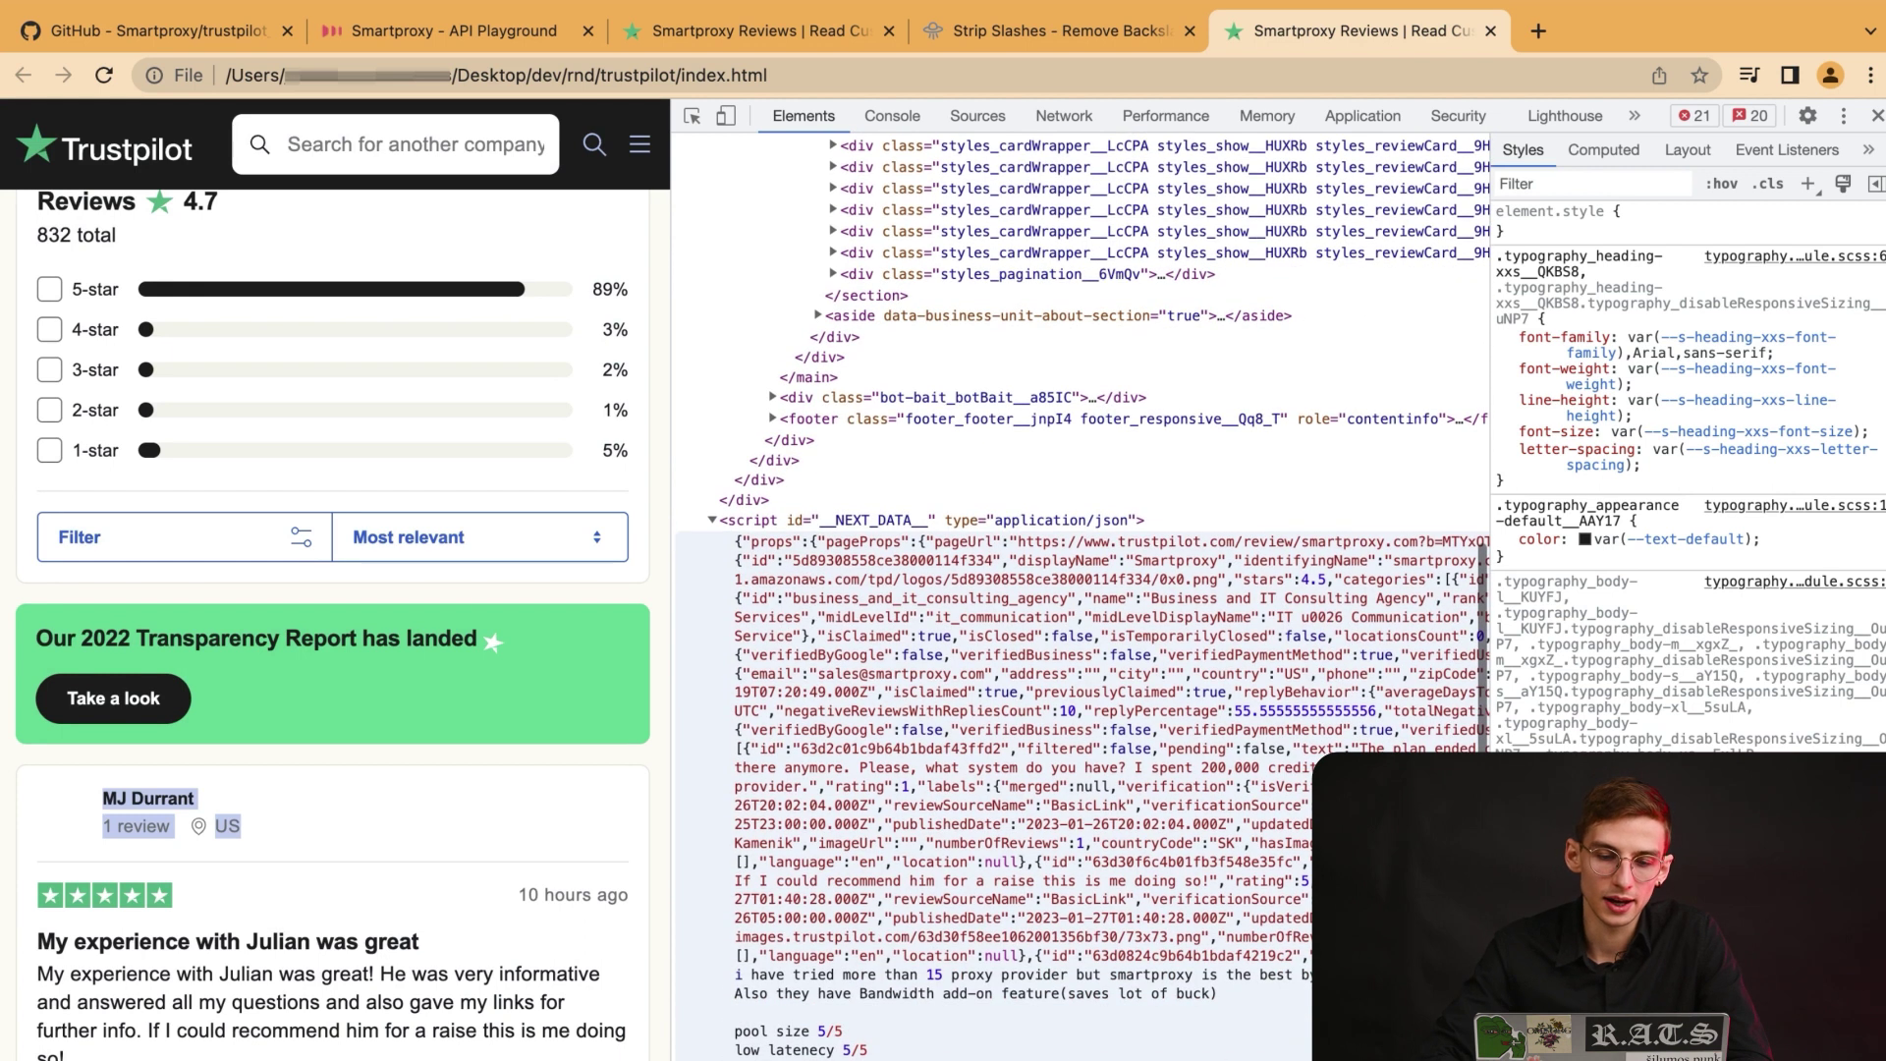
scroll(1081, 589, down, 1)
scroll(1081, 589, down, 2)
scroll(757, 663, down, 5)
scroll(757, 663, down, 5)
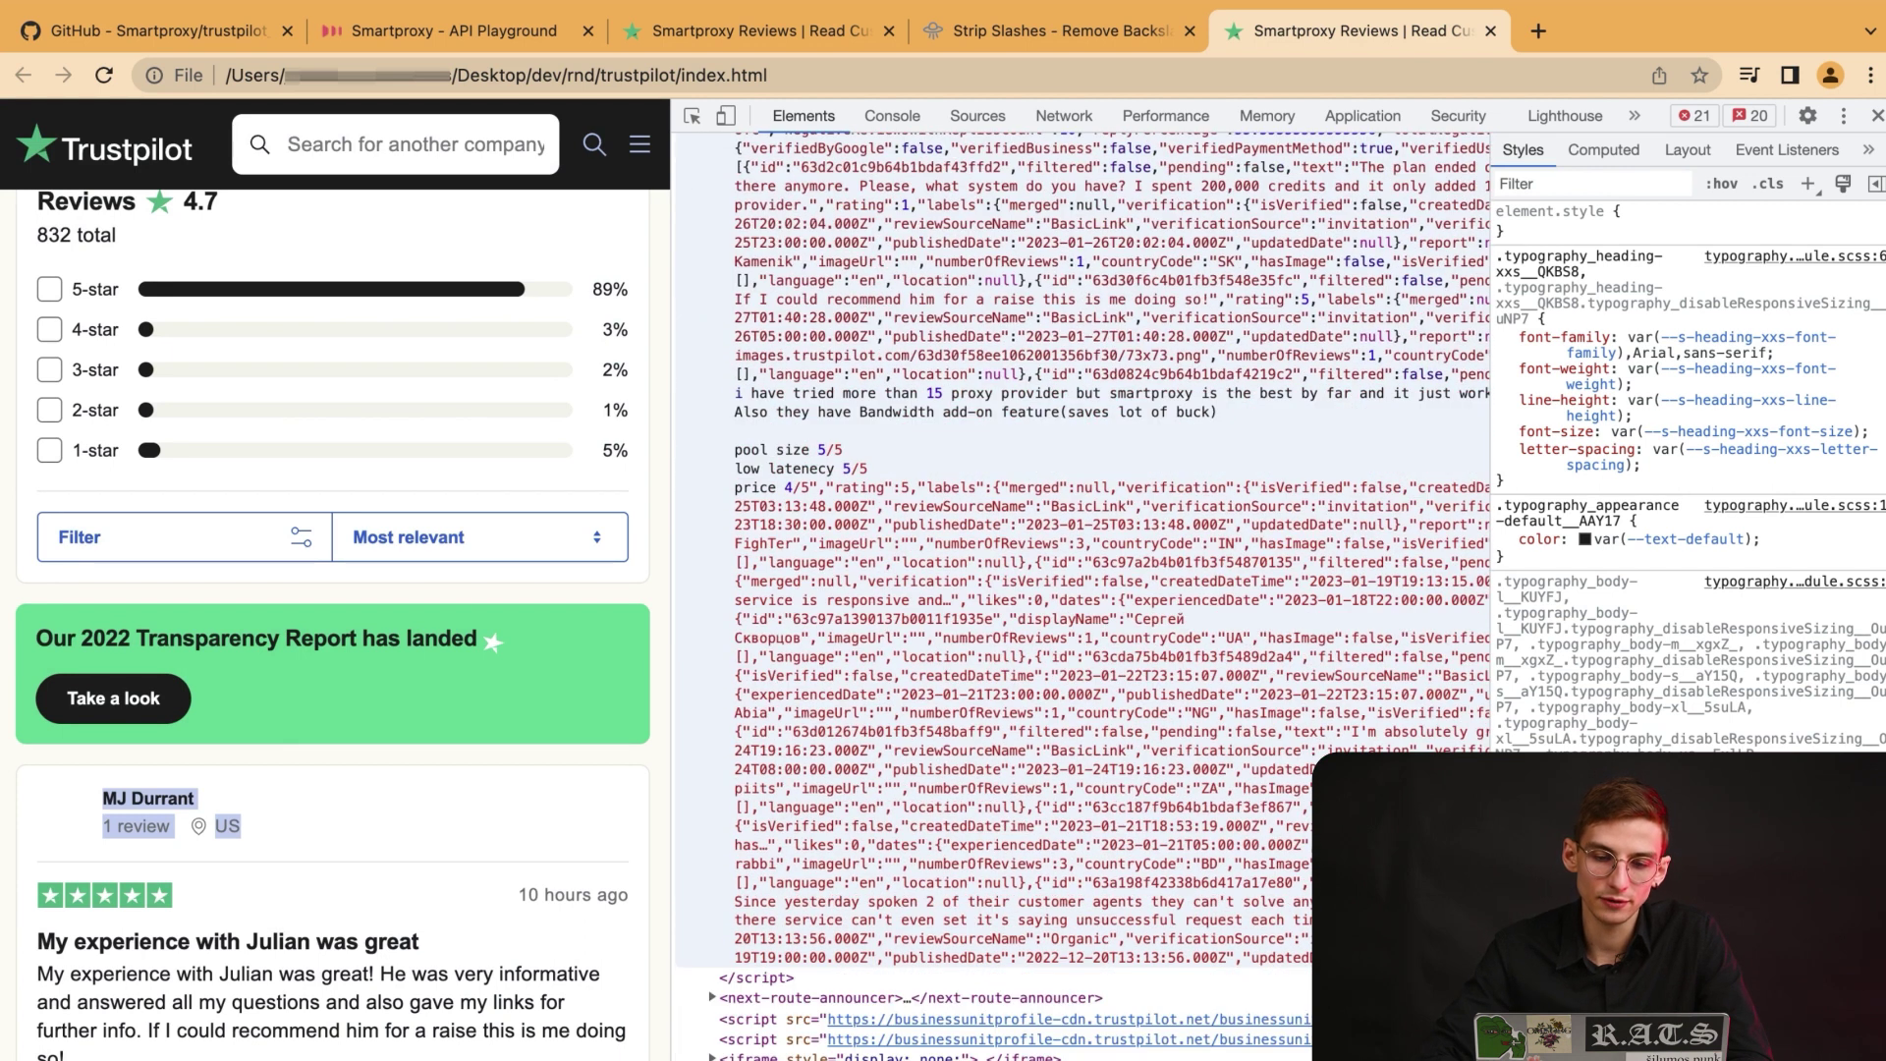
scroll(983, 511, up, 2)
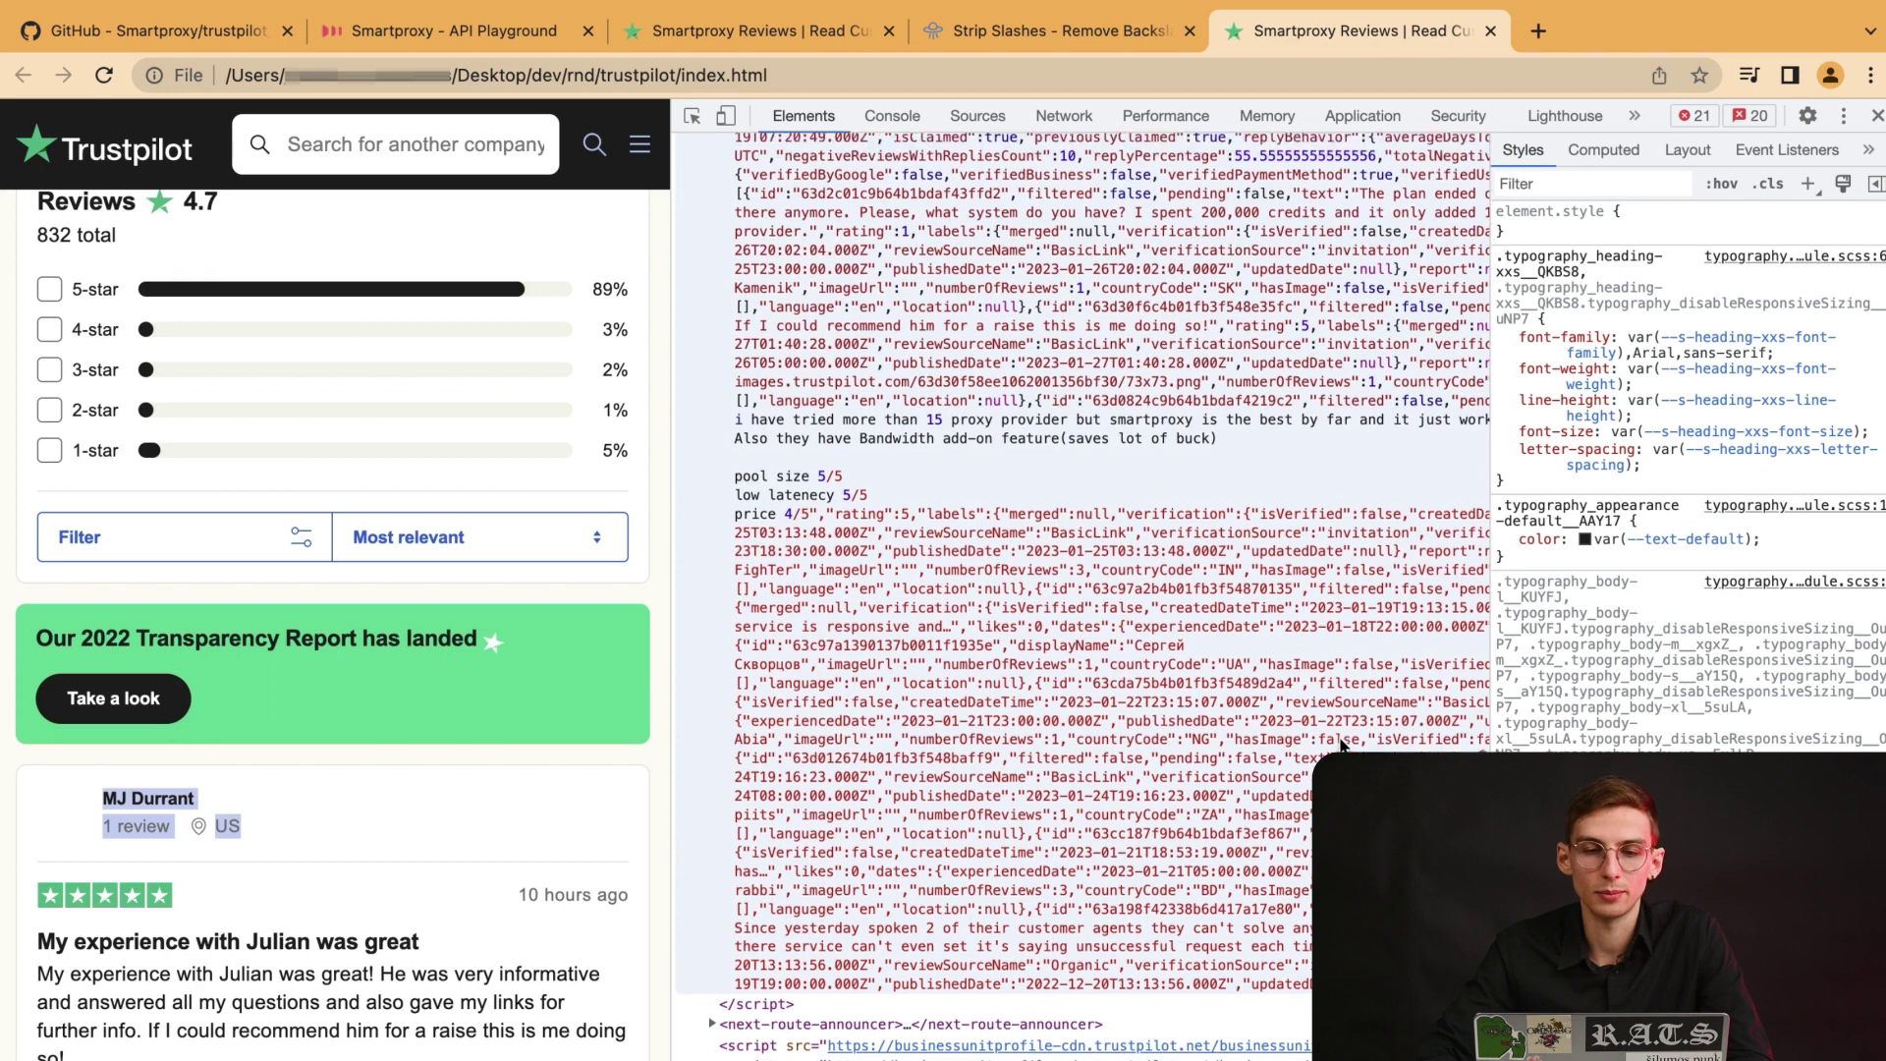
scroll(1081, 511, up, 2)
scroll(1130, 511, up, 2)
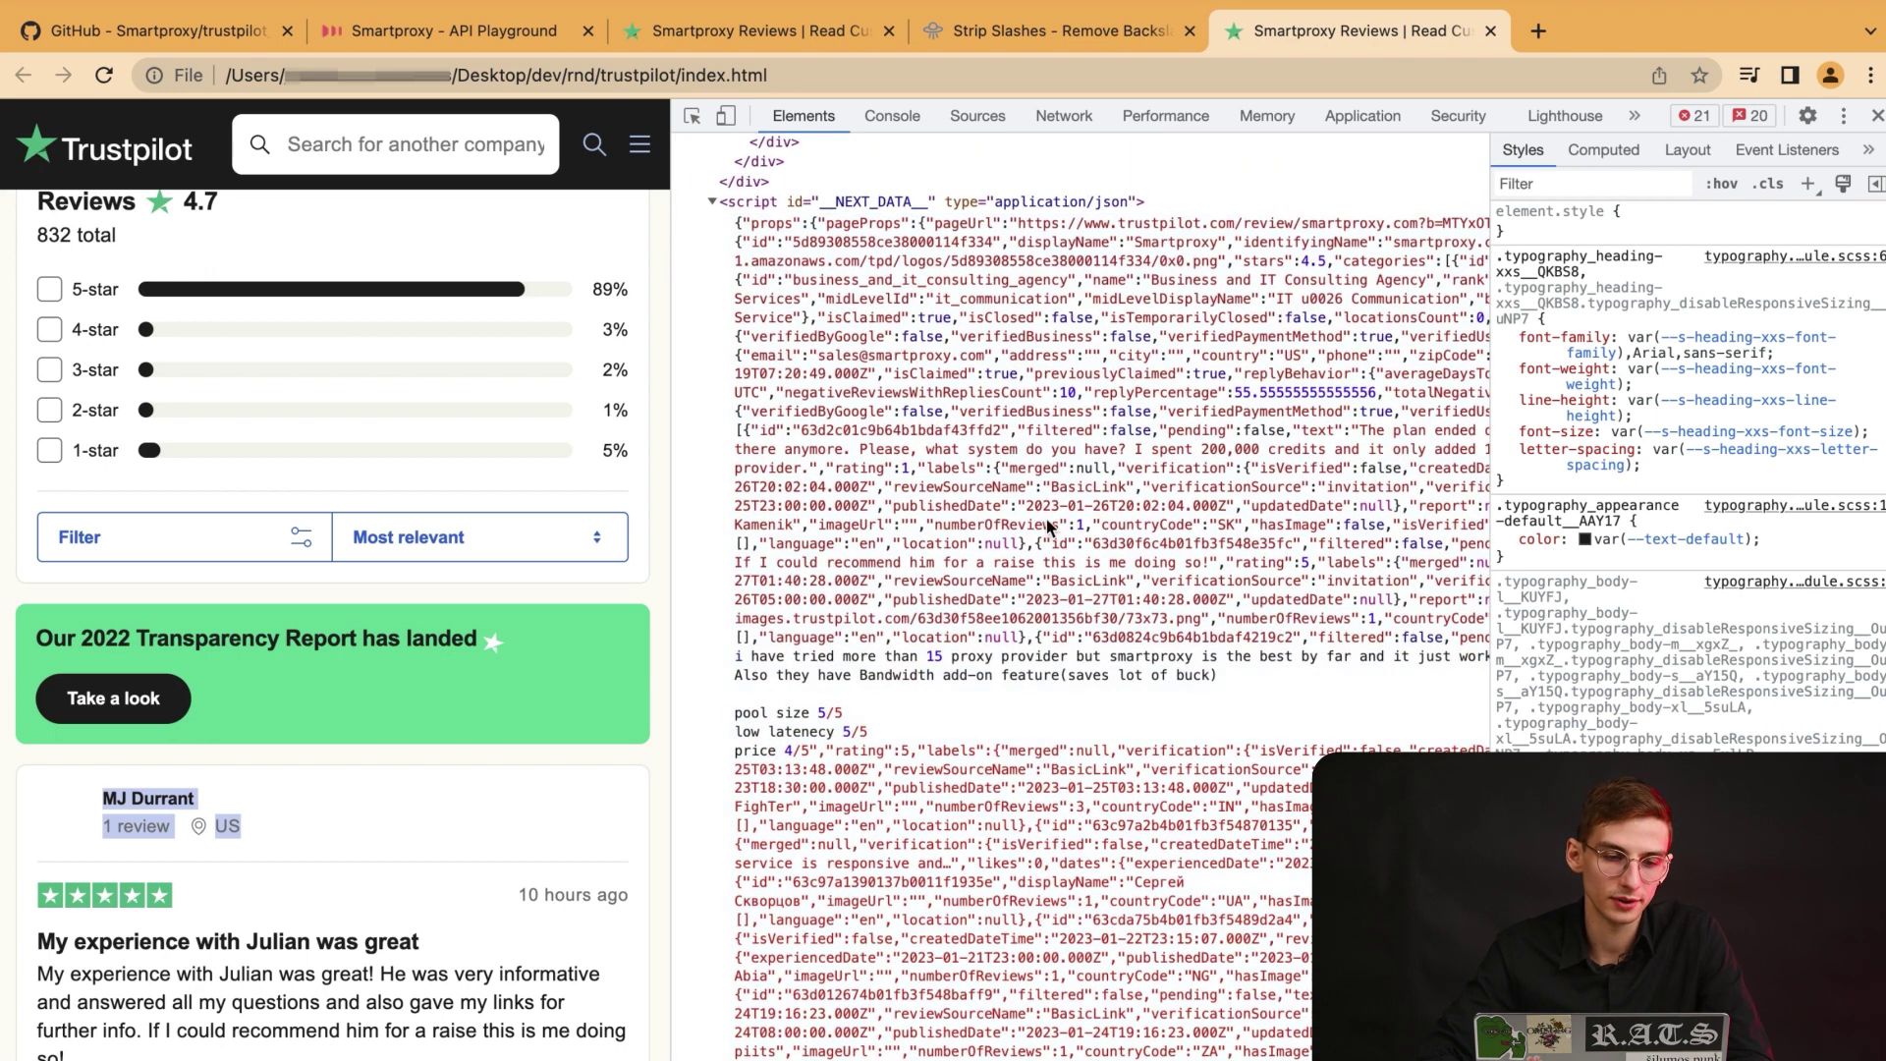
scroll(436, 968, down, 3)
scroll(436, 968, down, 2)
scroll(435, 968, down, 1)
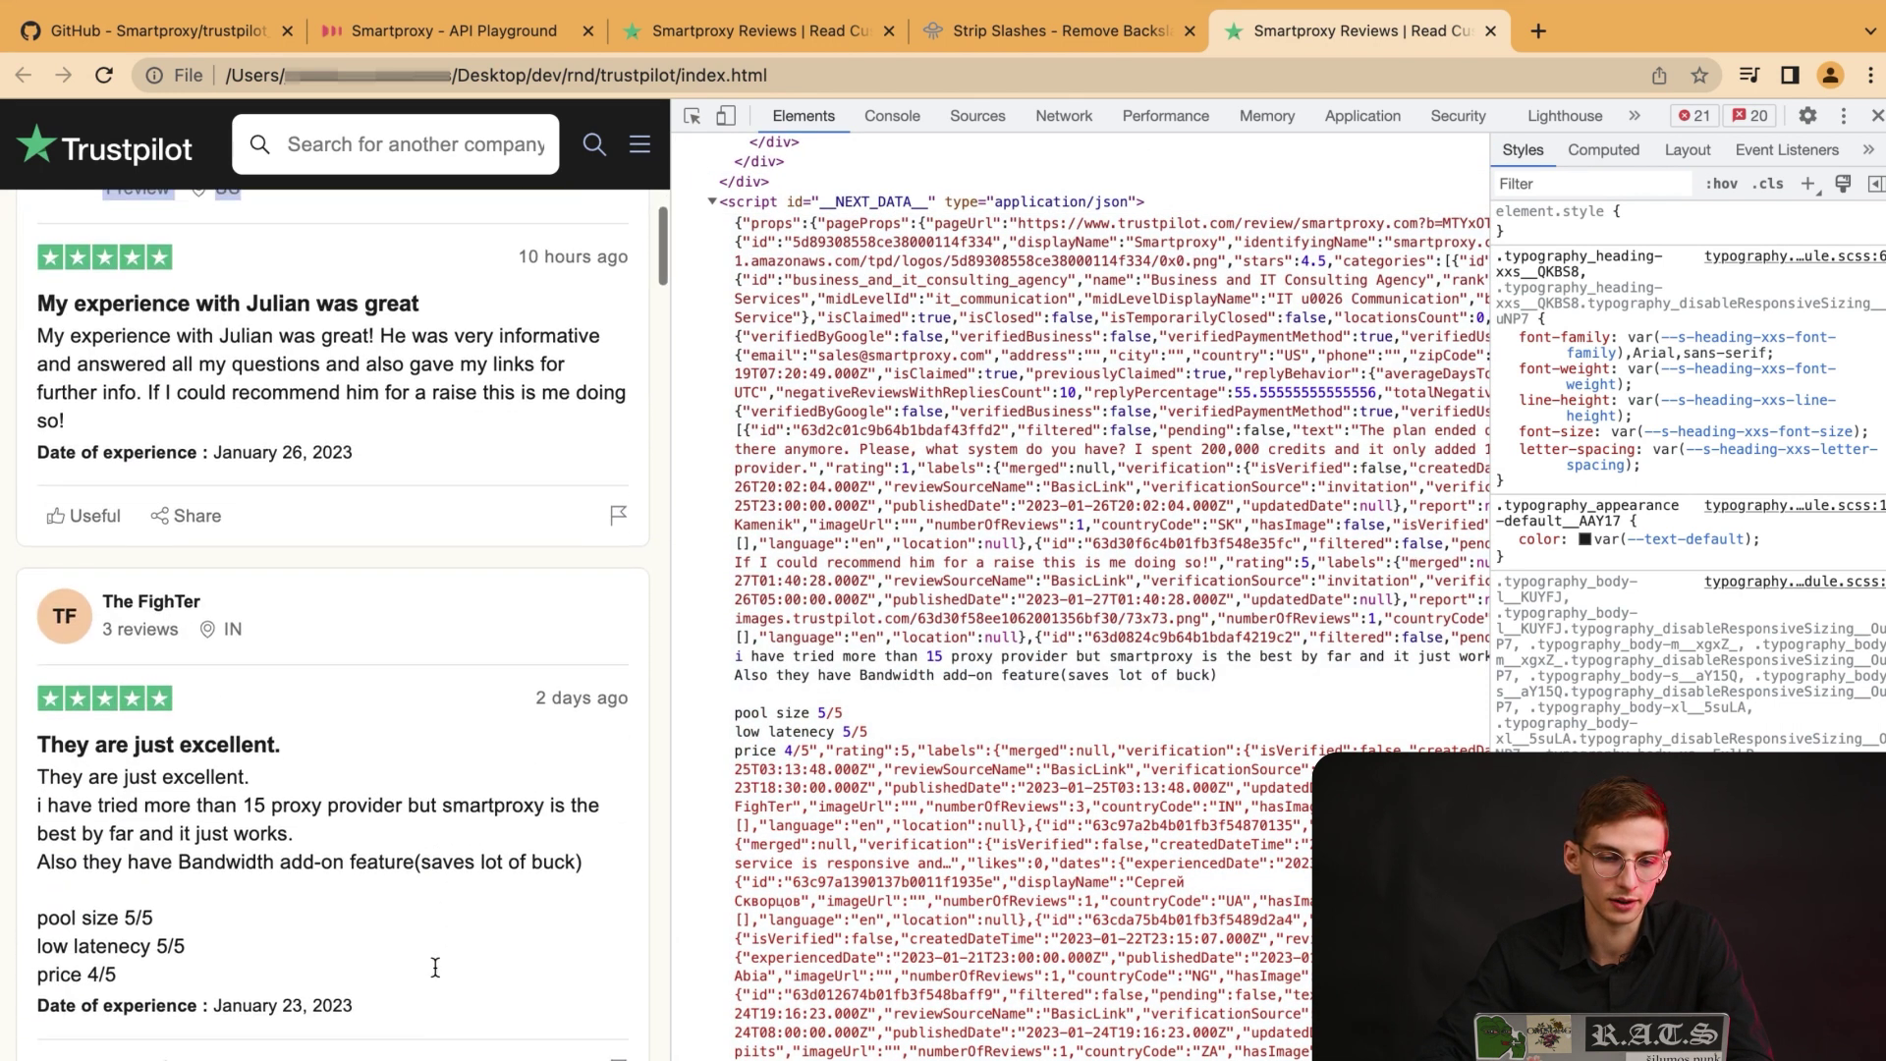
scroll(435, 967, down, 1)
scroll(1103, 439, up, 1)
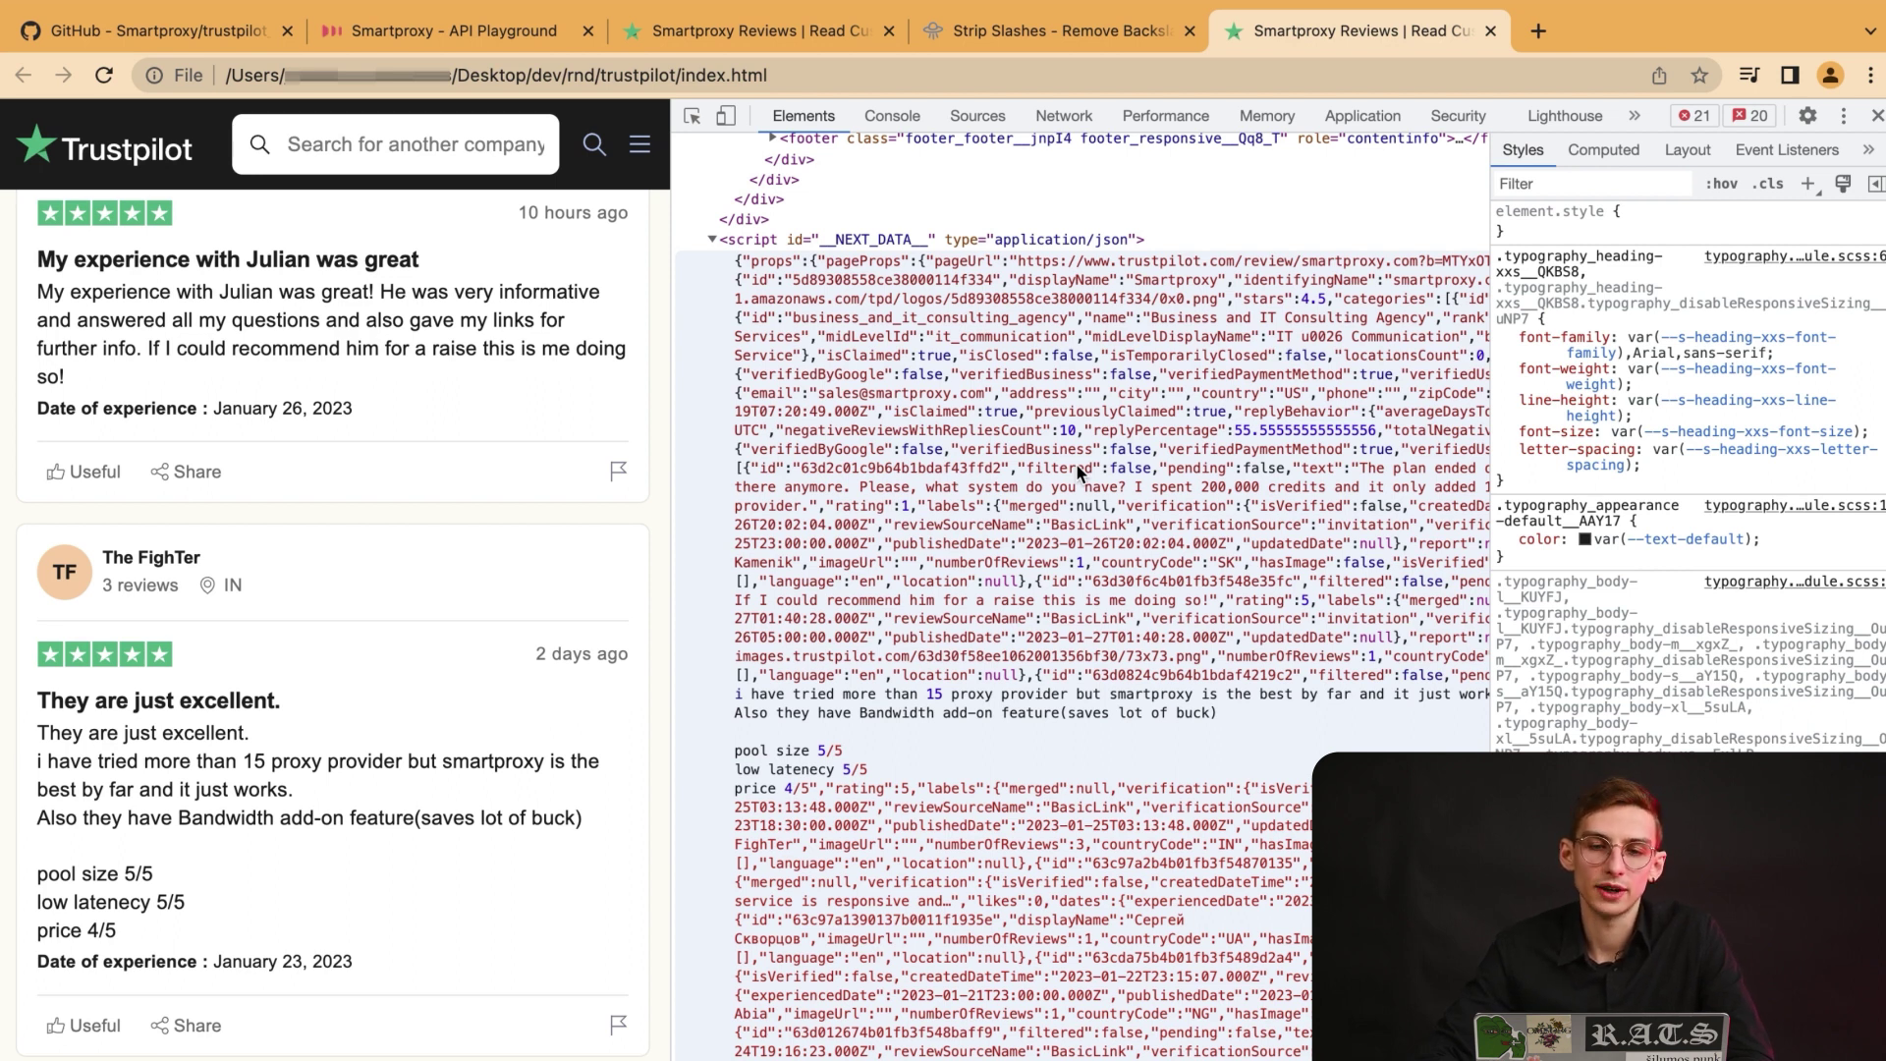
scroll(1078, 472, up, 5)
scroll(1078, 473, up, 5)
scroll(1078, 473, up, 5)
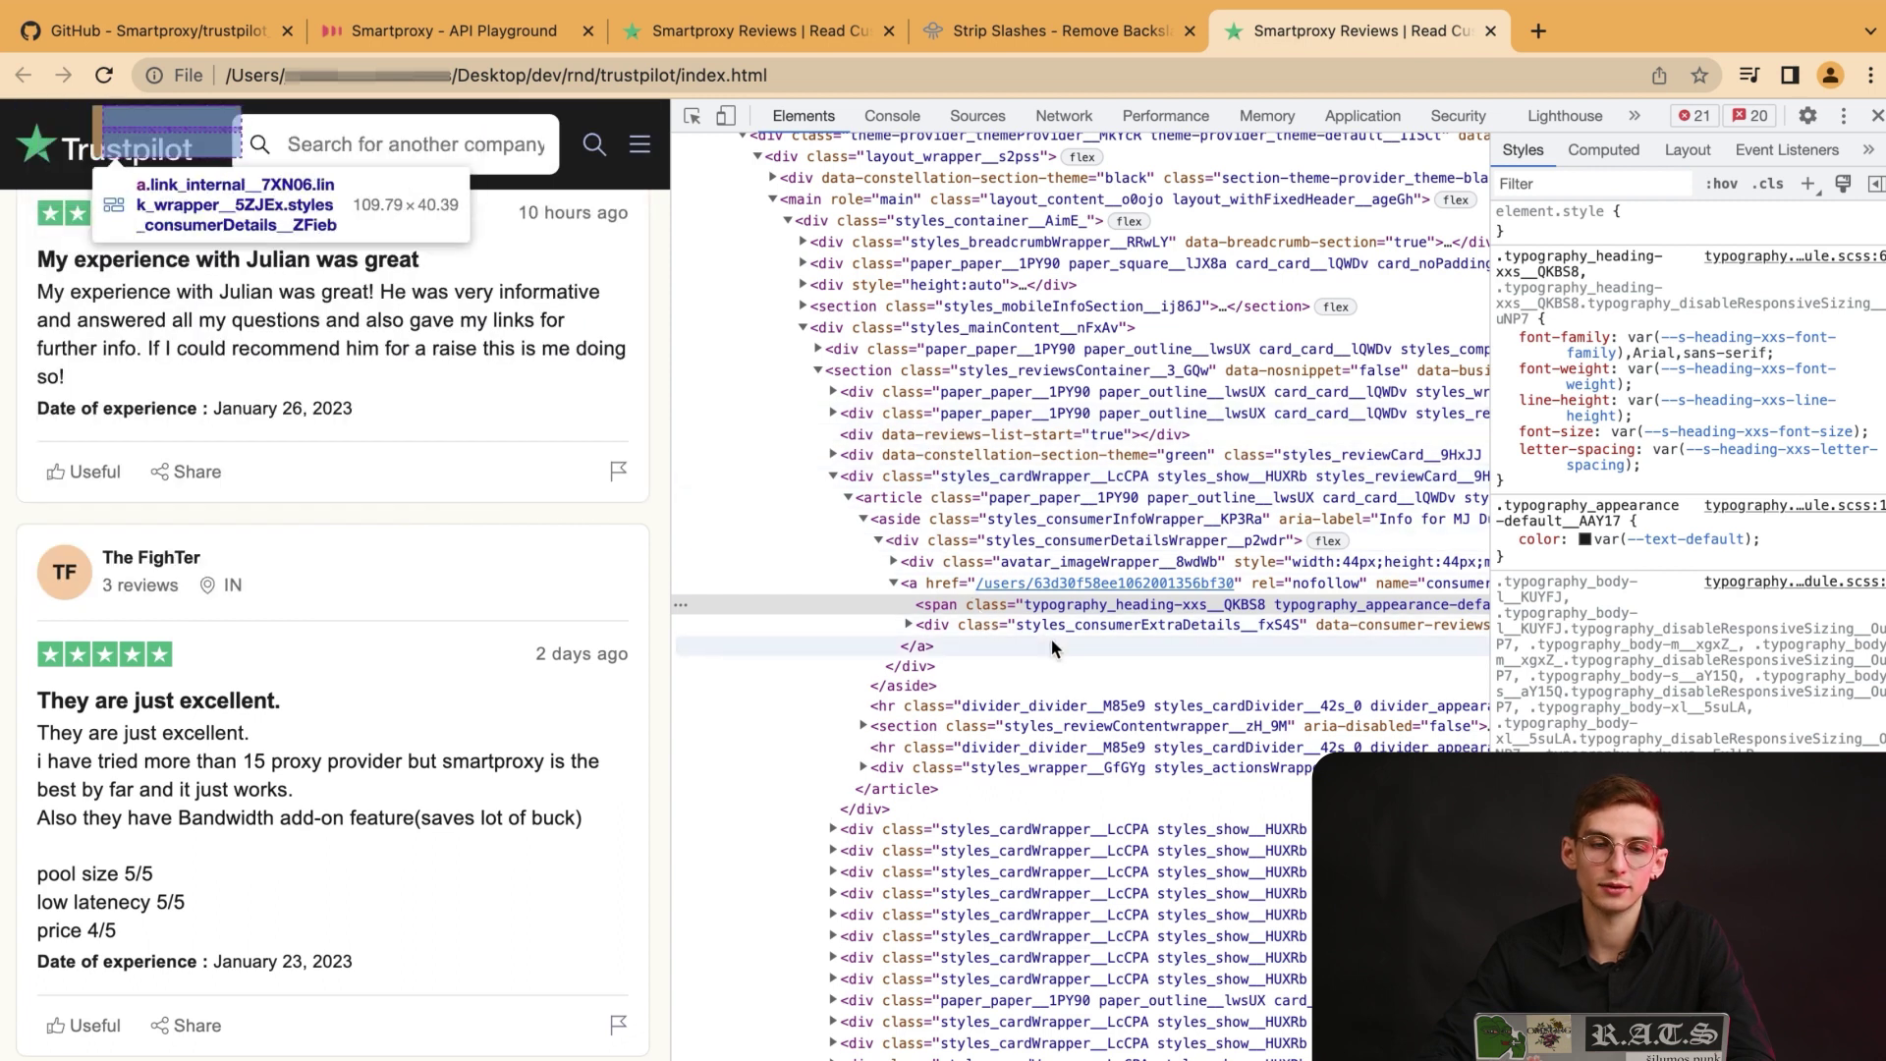
Select the __NEXT_DATA__ JSON text node in DevTools.
scroll(1053, 646, down, 5)
scroll(1053, 647, down, 5)
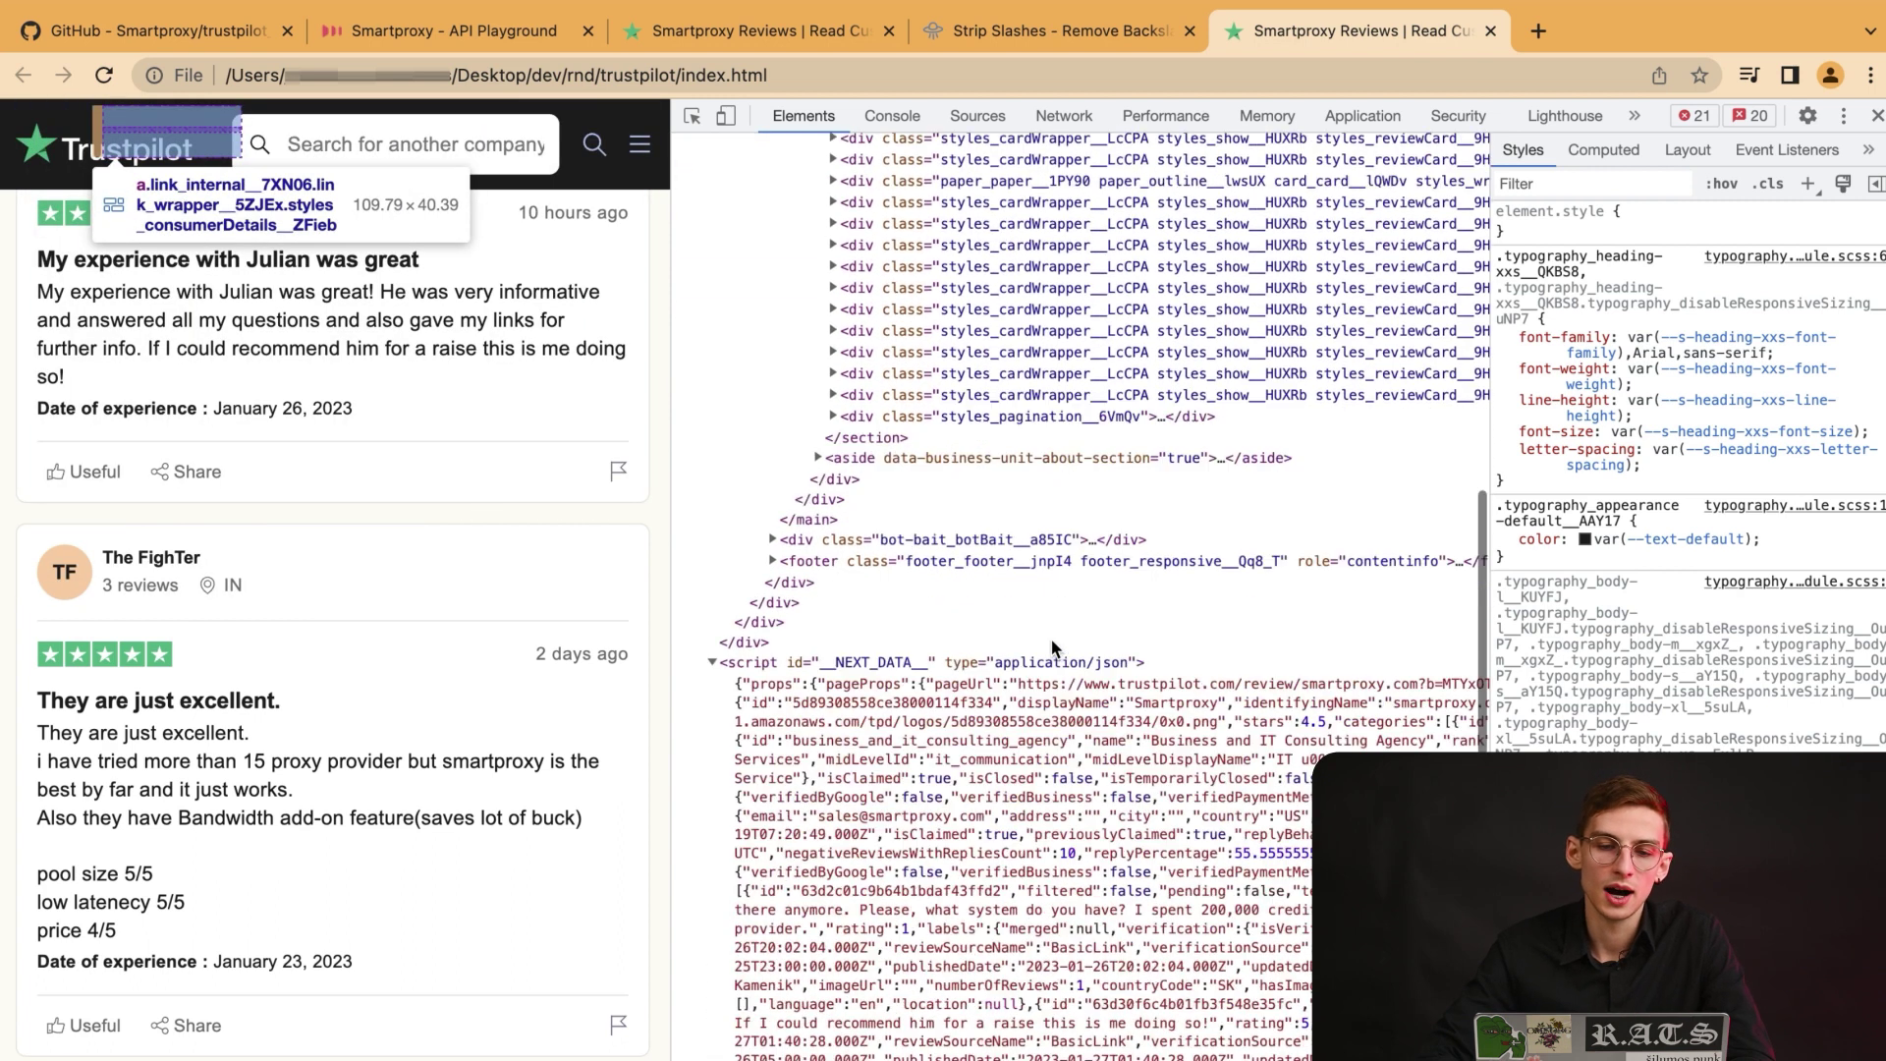
scroll(1053, 646, down, 5)
scroll(1052, 647, down, 3)
click(1051, 646)
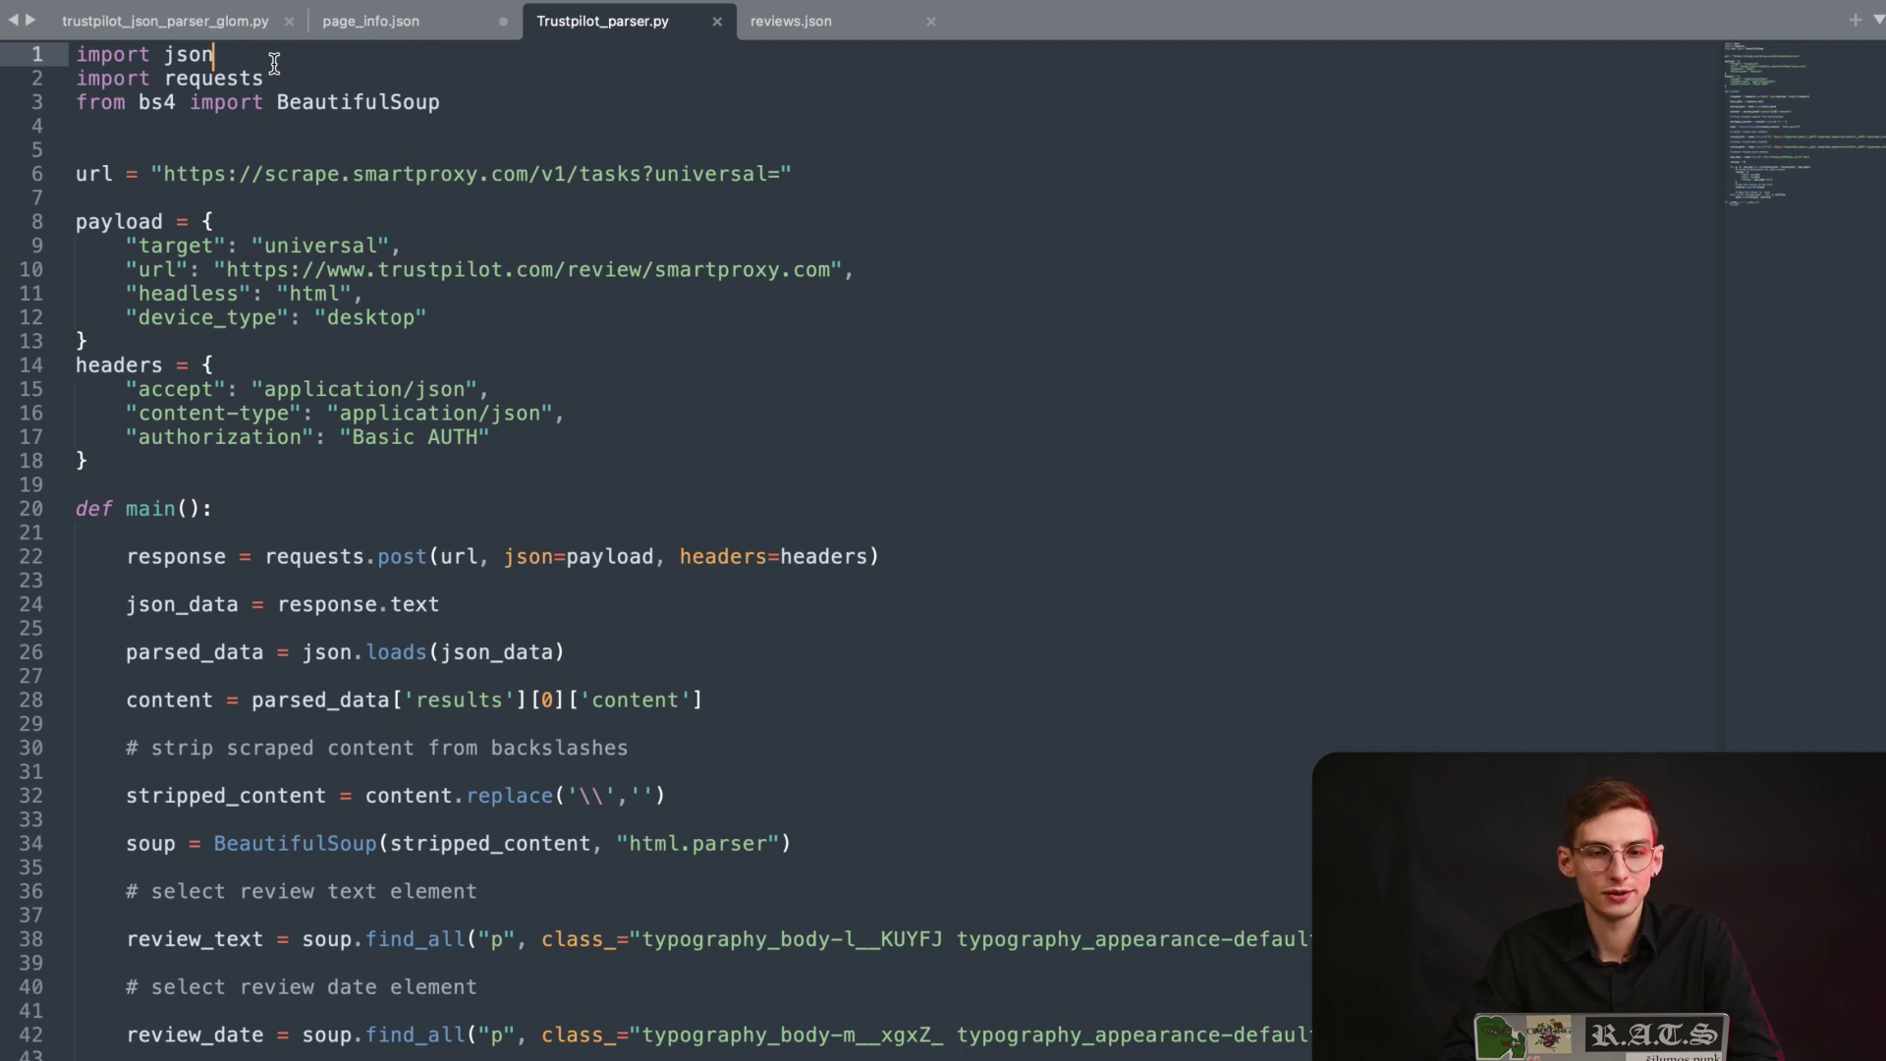
Walk through Trustpilot_parser.py's requests and BeautifulSoup imports, url variable, payload and headless setting.
click(305, 77)
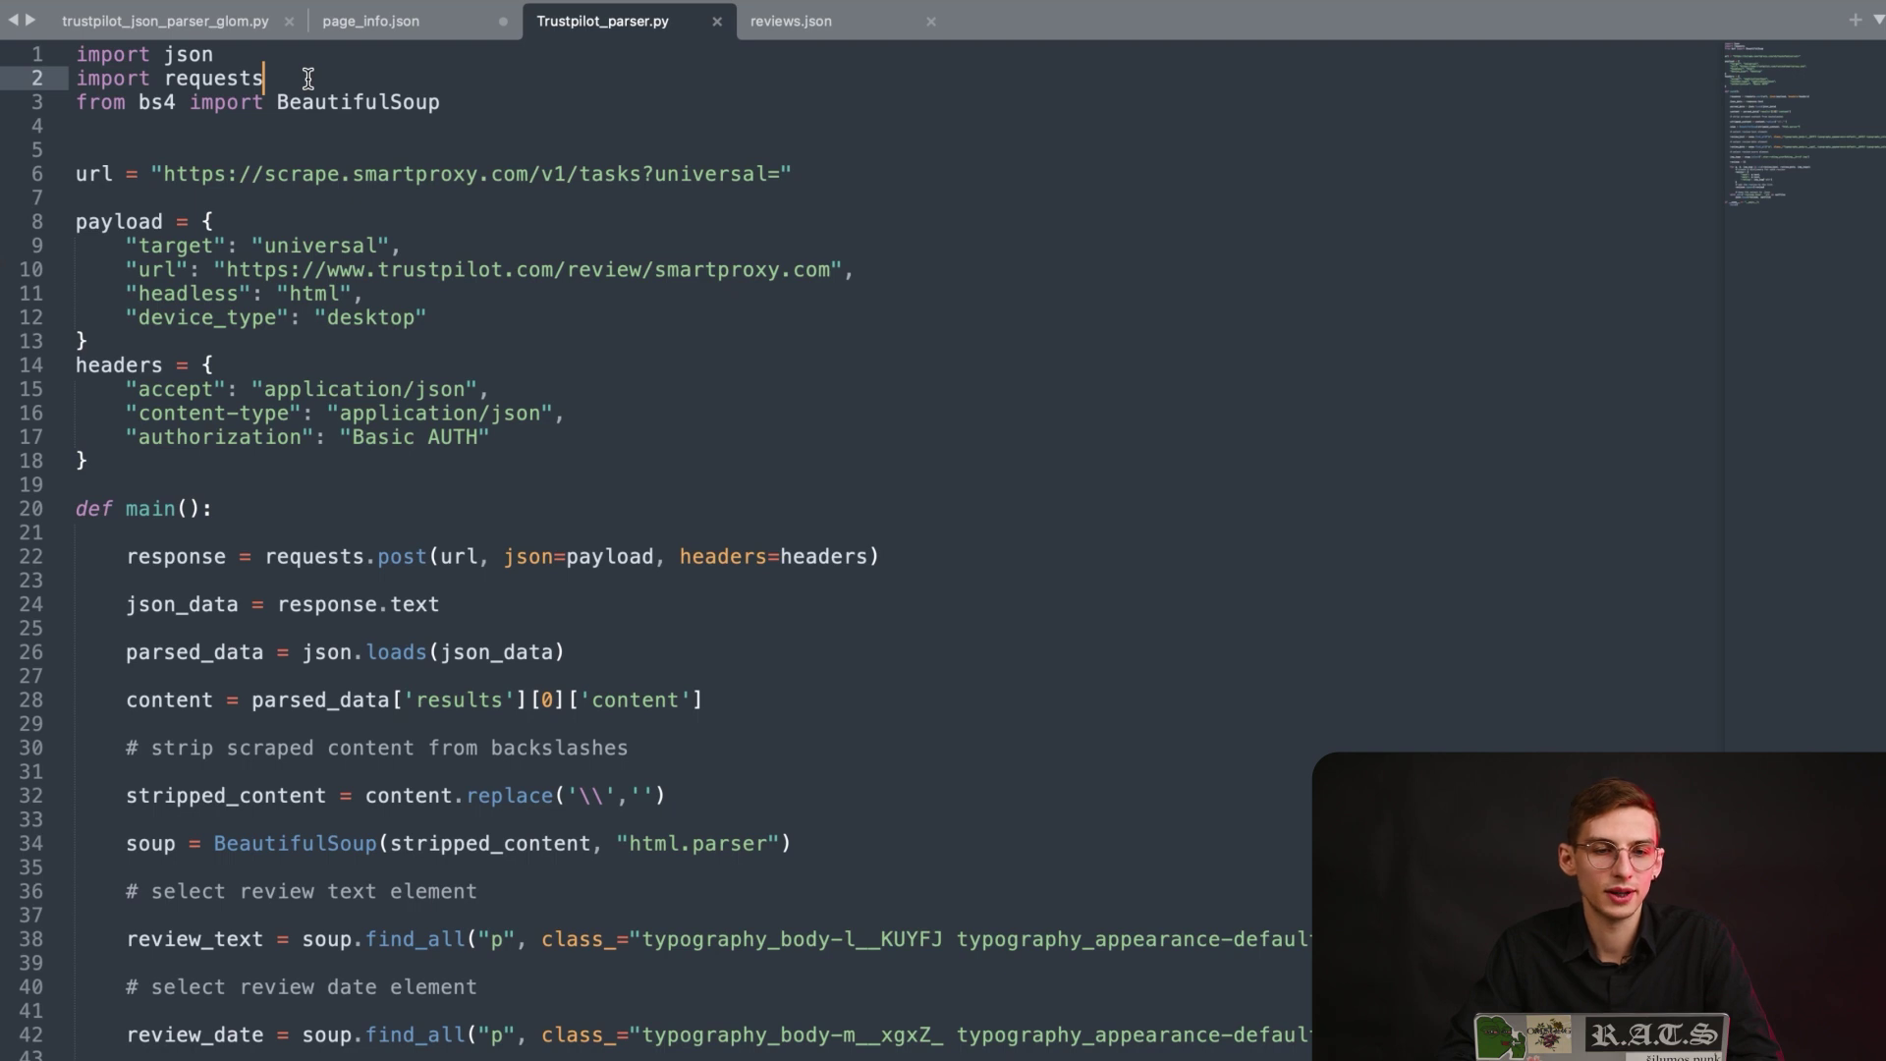
click(457, 102)
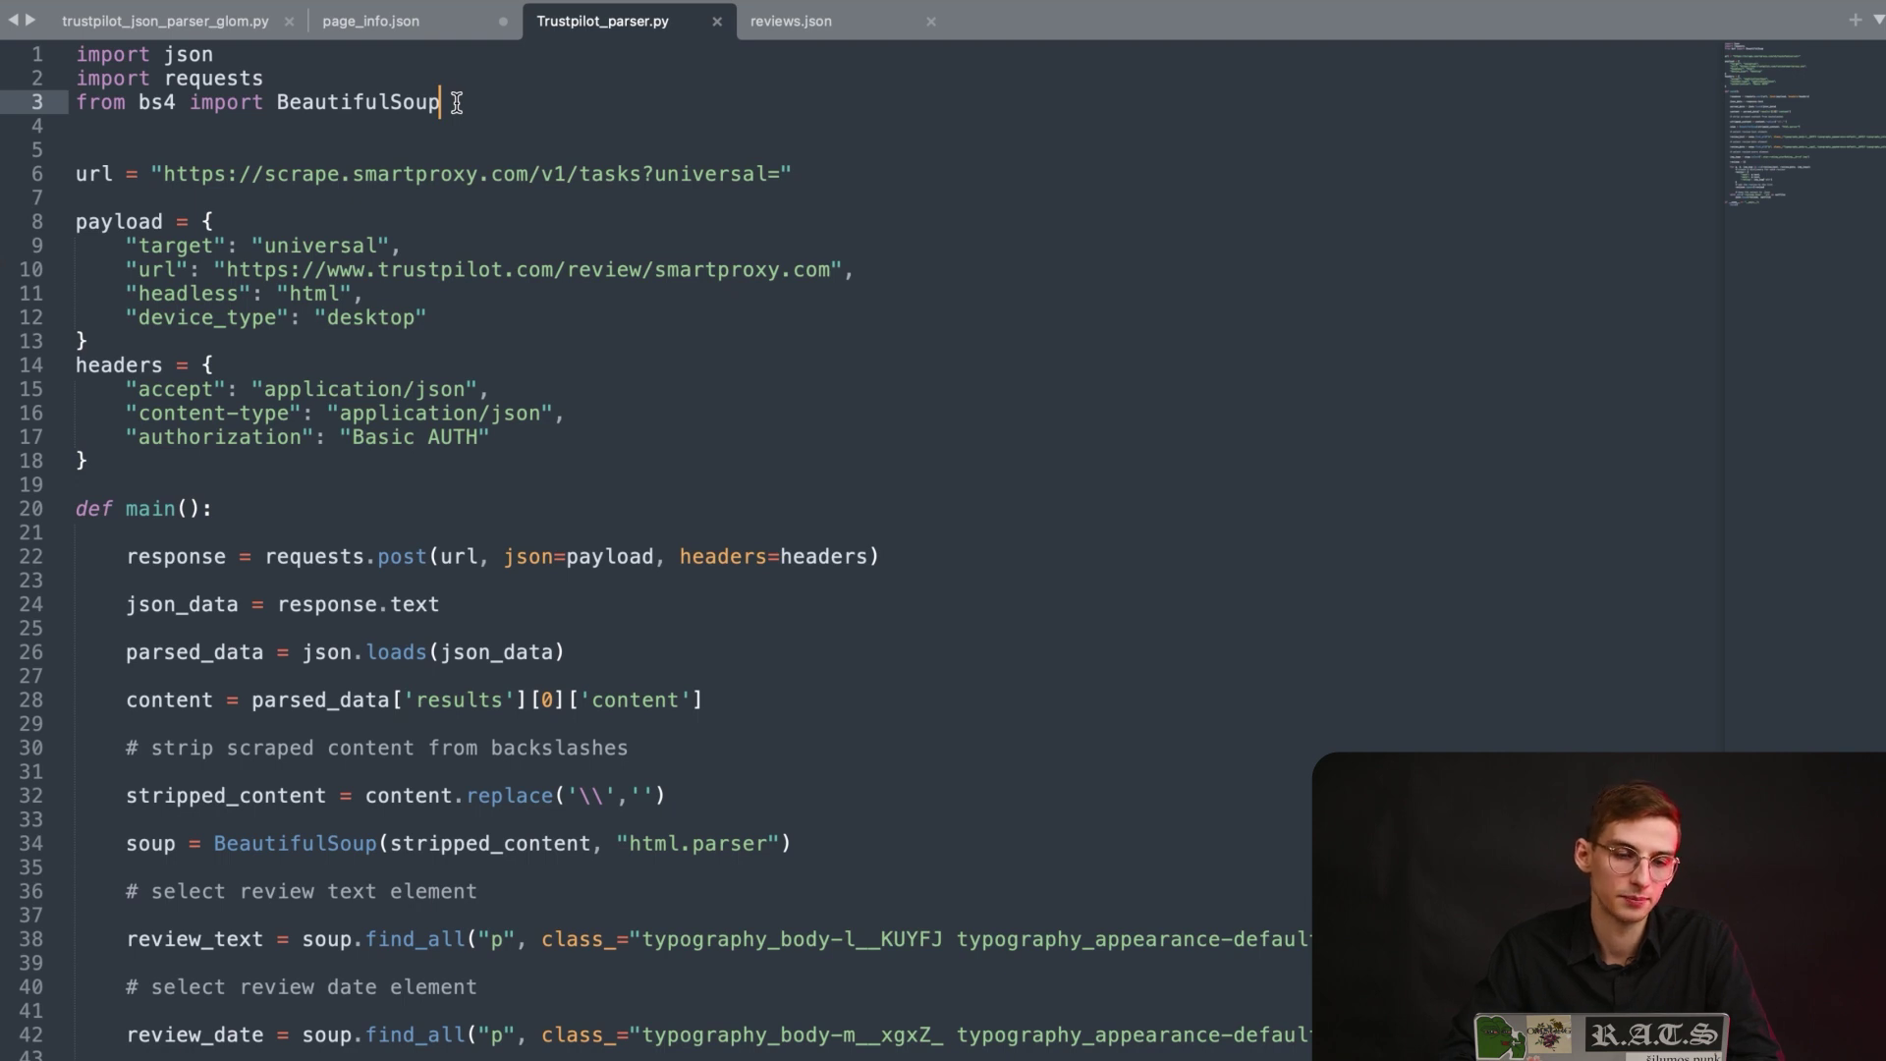
double_click(95, 176)
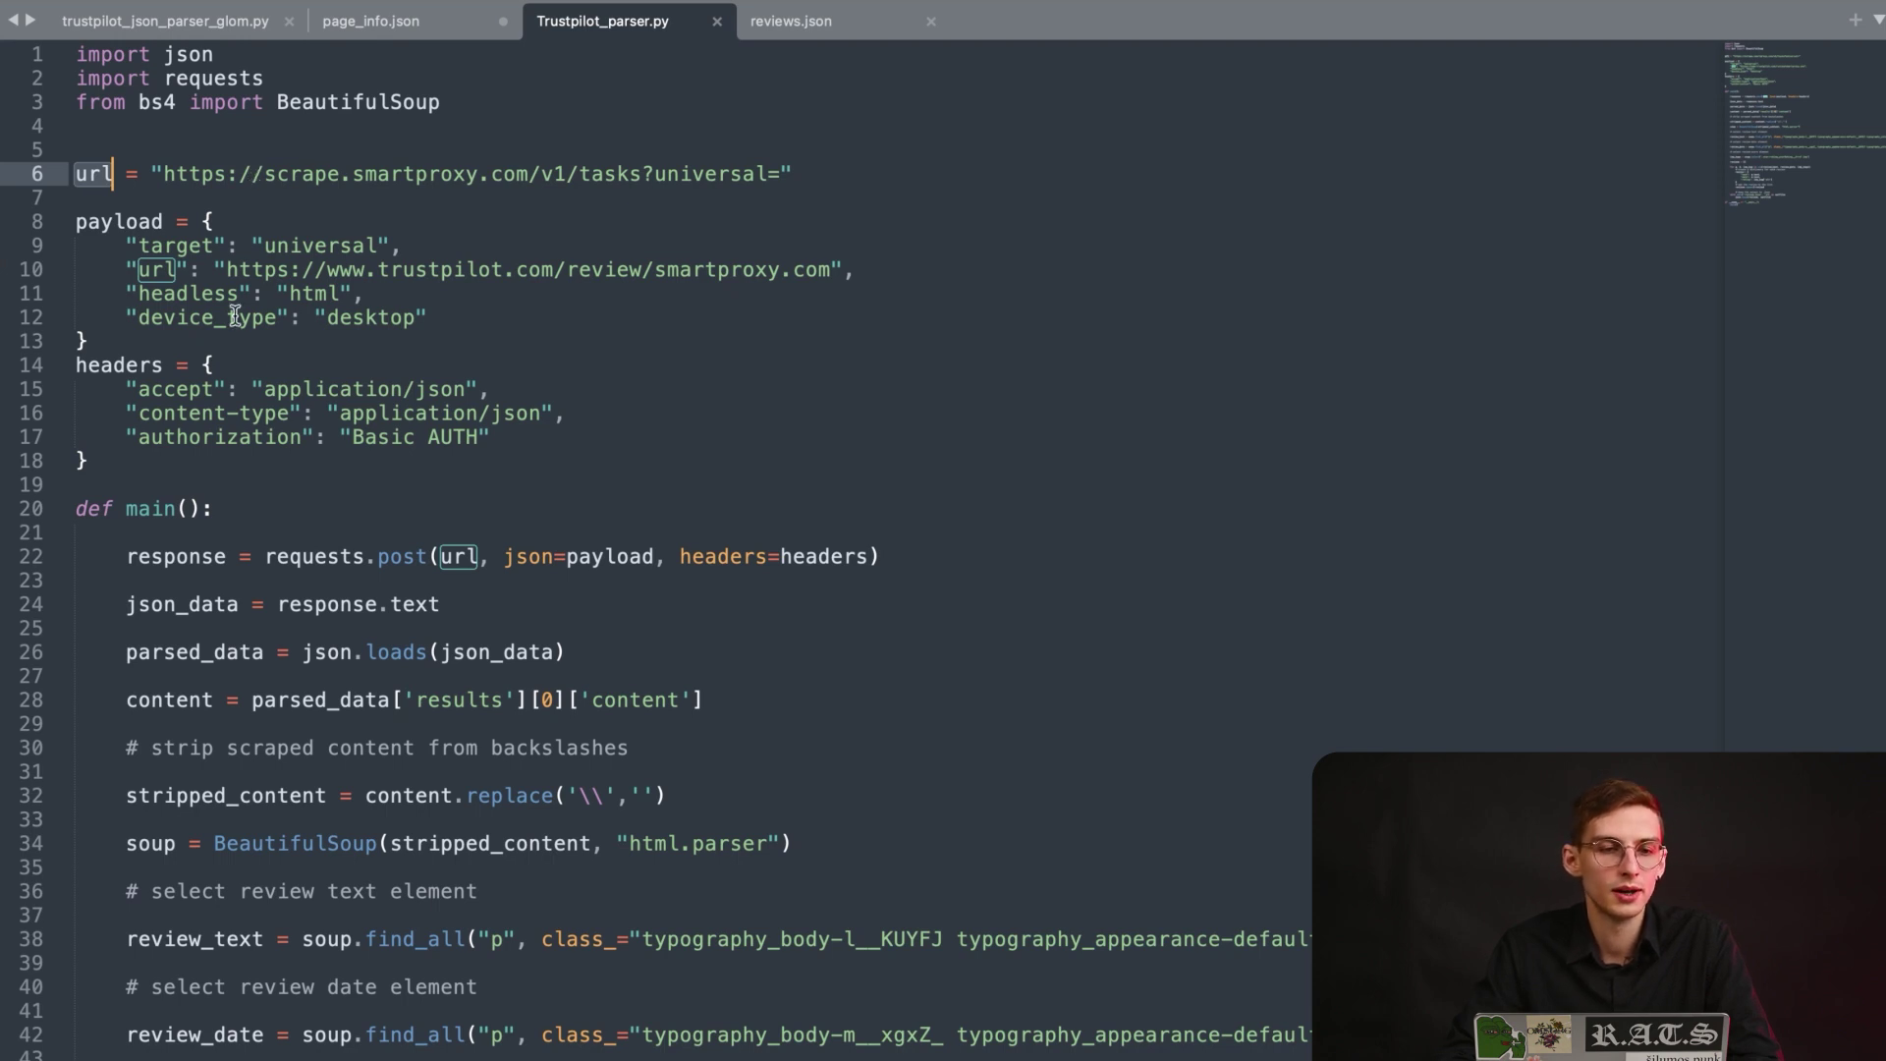
click(77, 222)
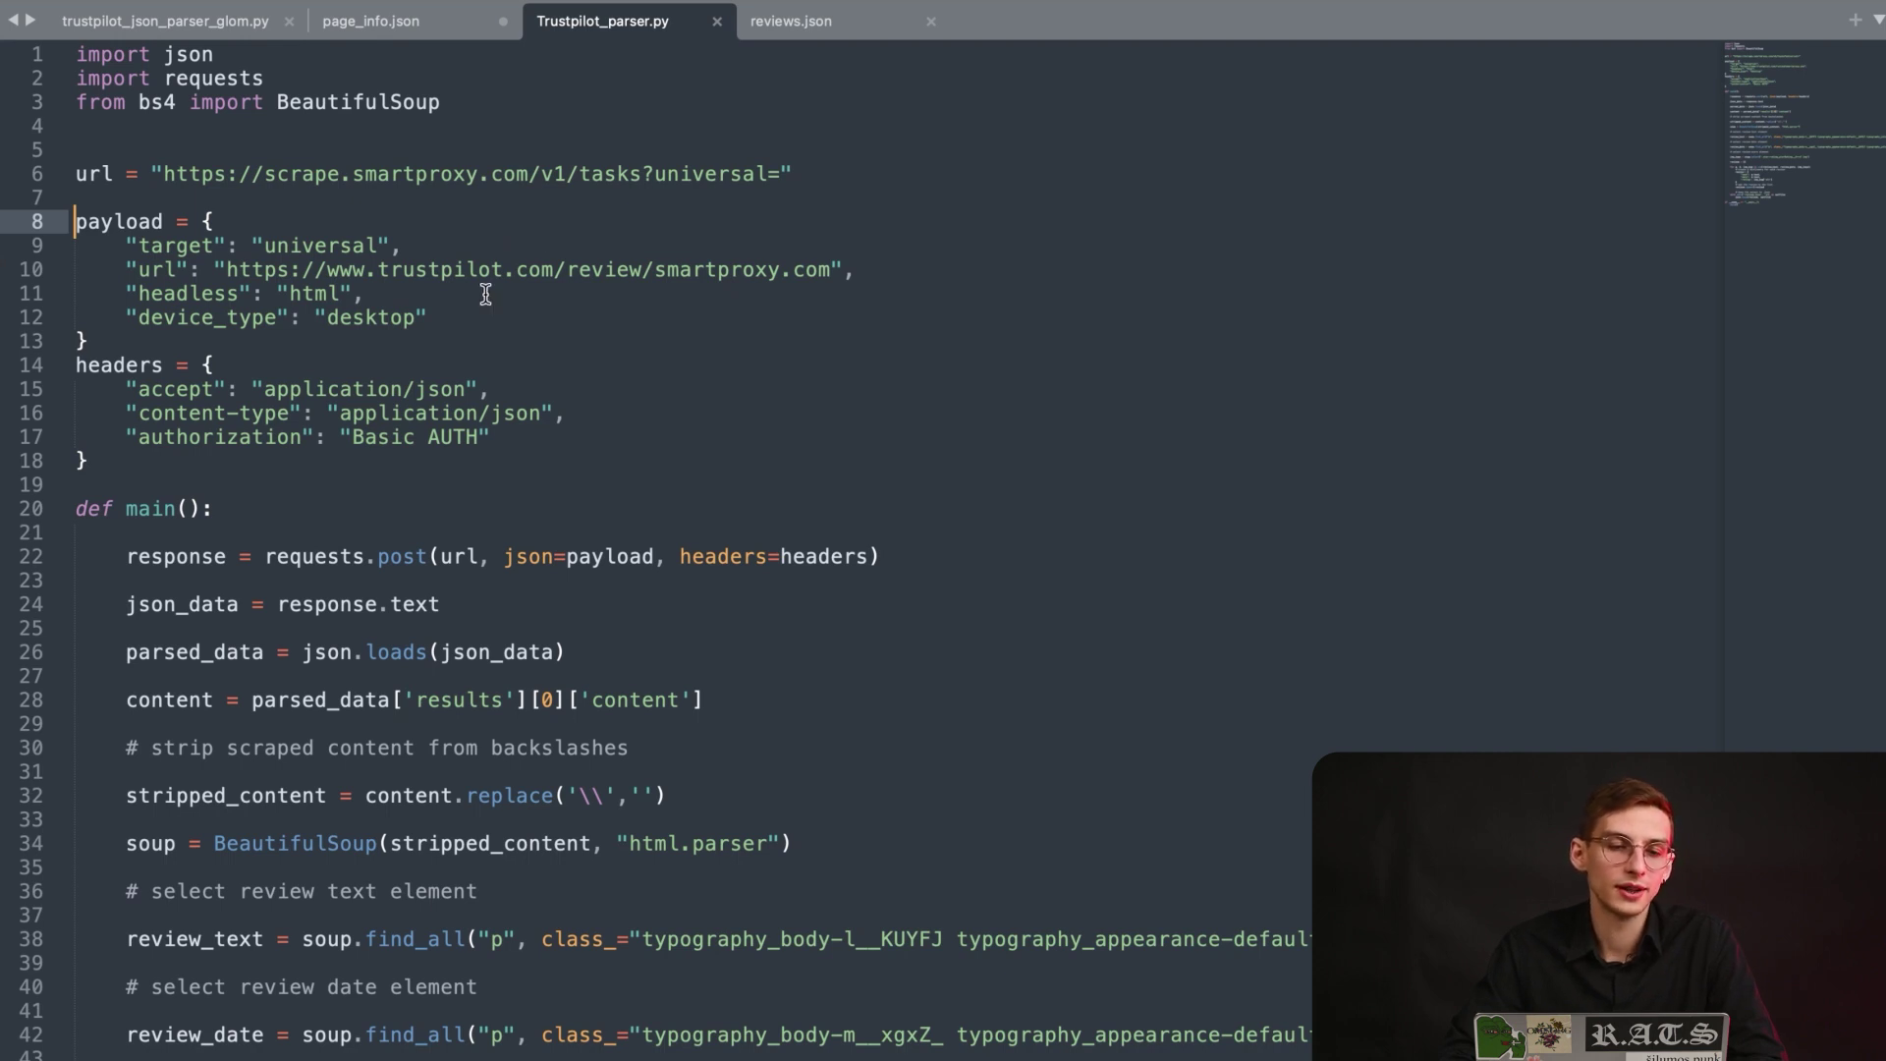
click(408, 284)
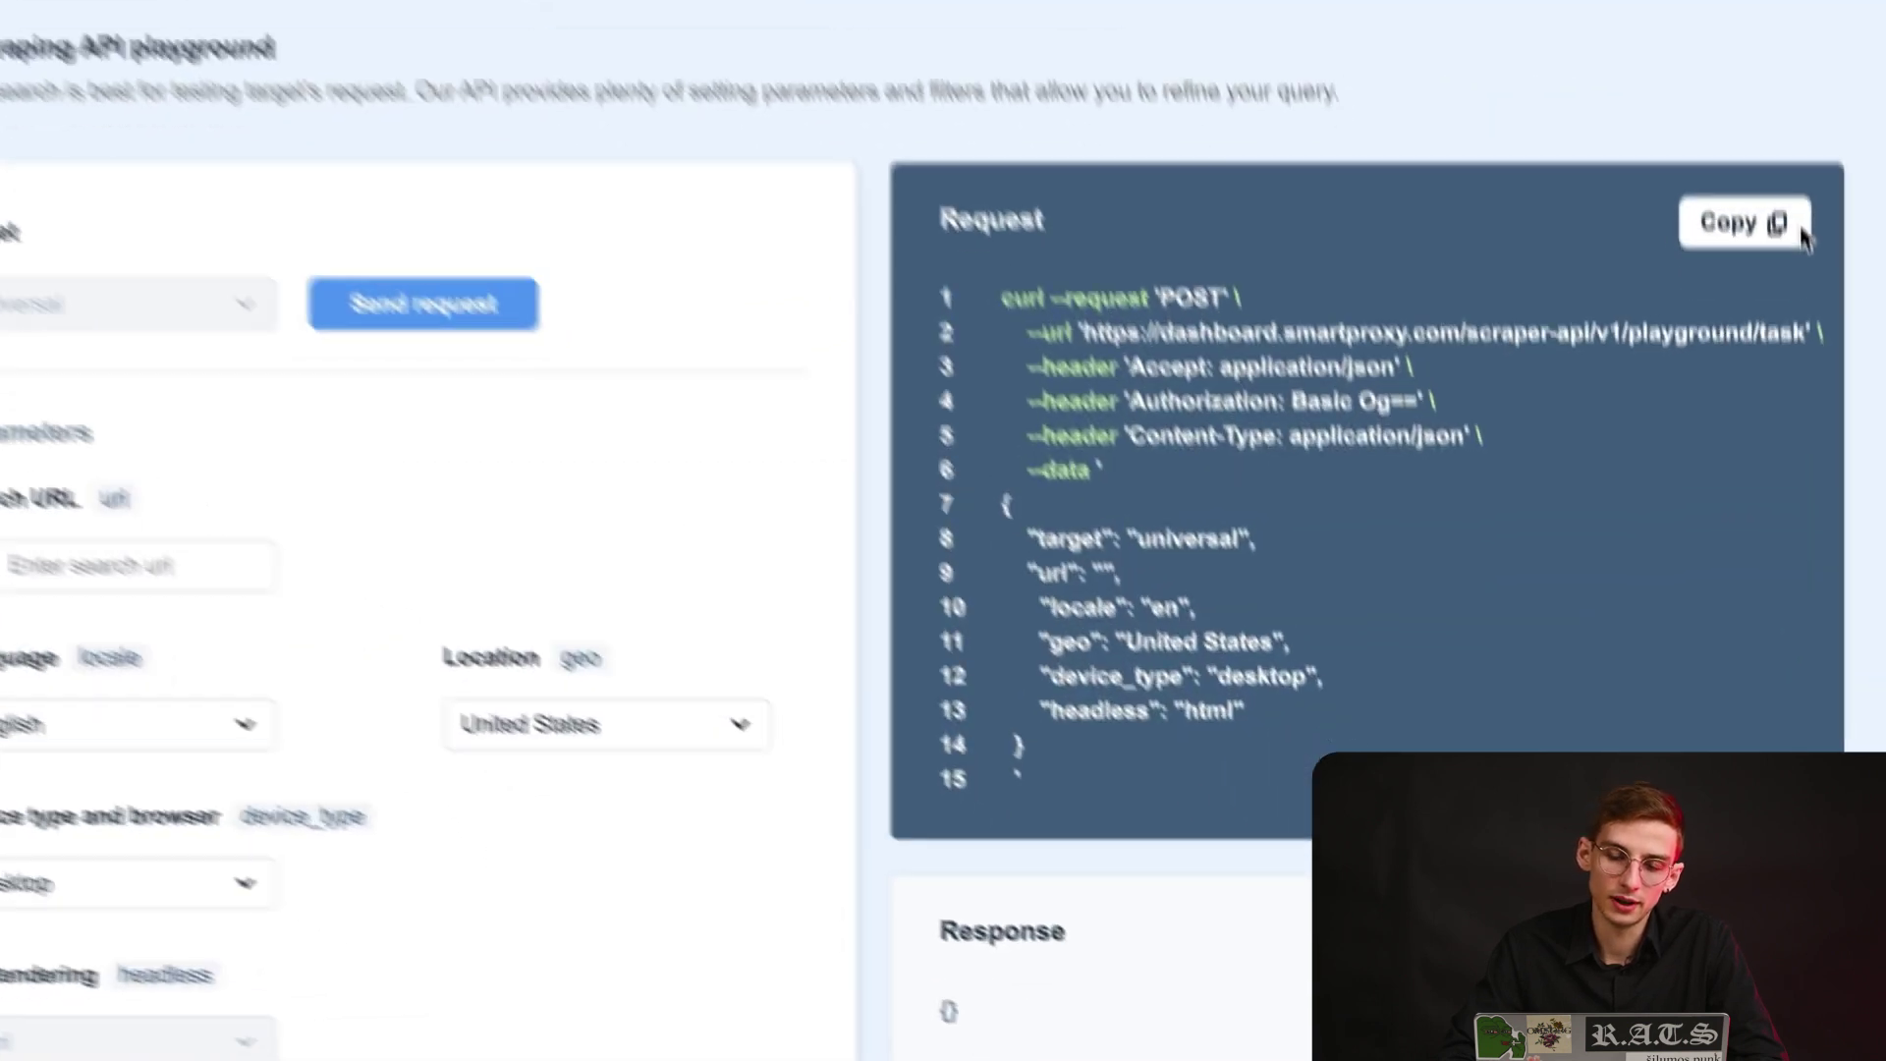
Generate the Basic authorization value from the API username and password, and select it and the 'Basic AUTH' placeholder.
click(1770, 191)
click(1051, 226)
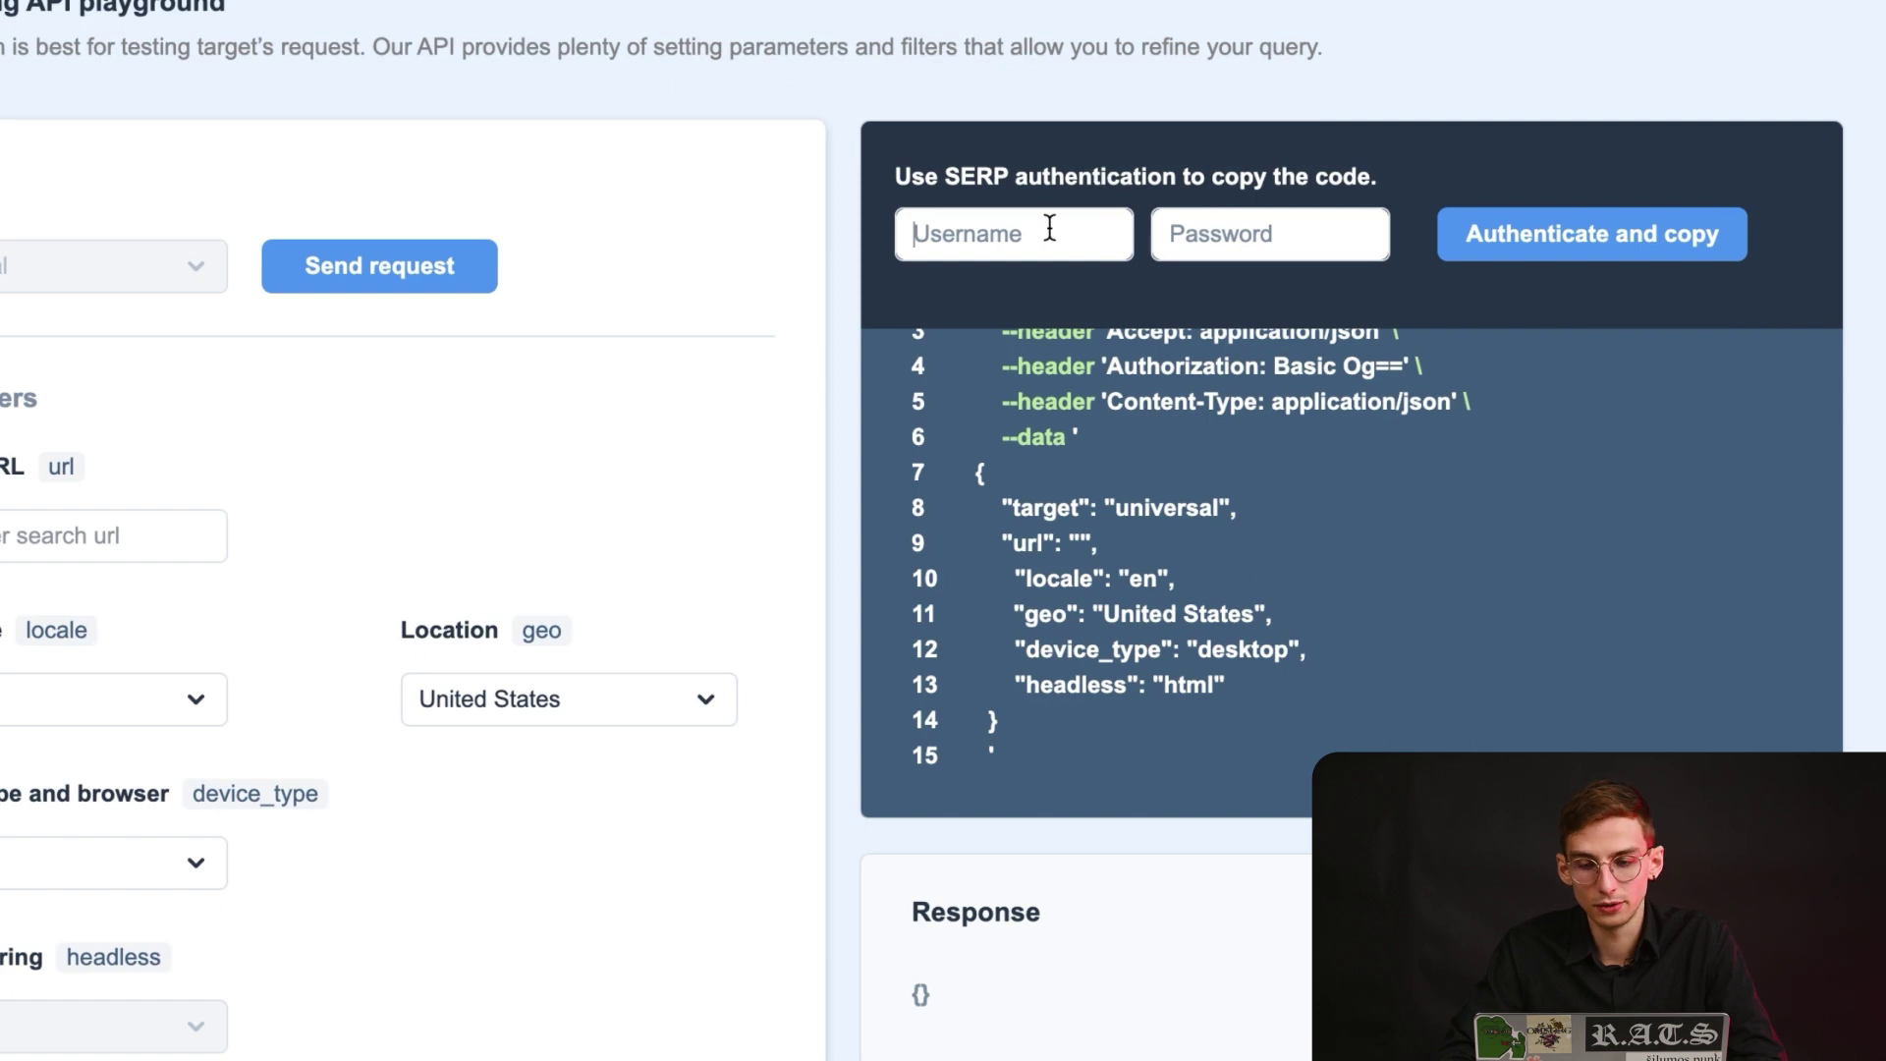
key(ctrl+v)
click(1270, 224)
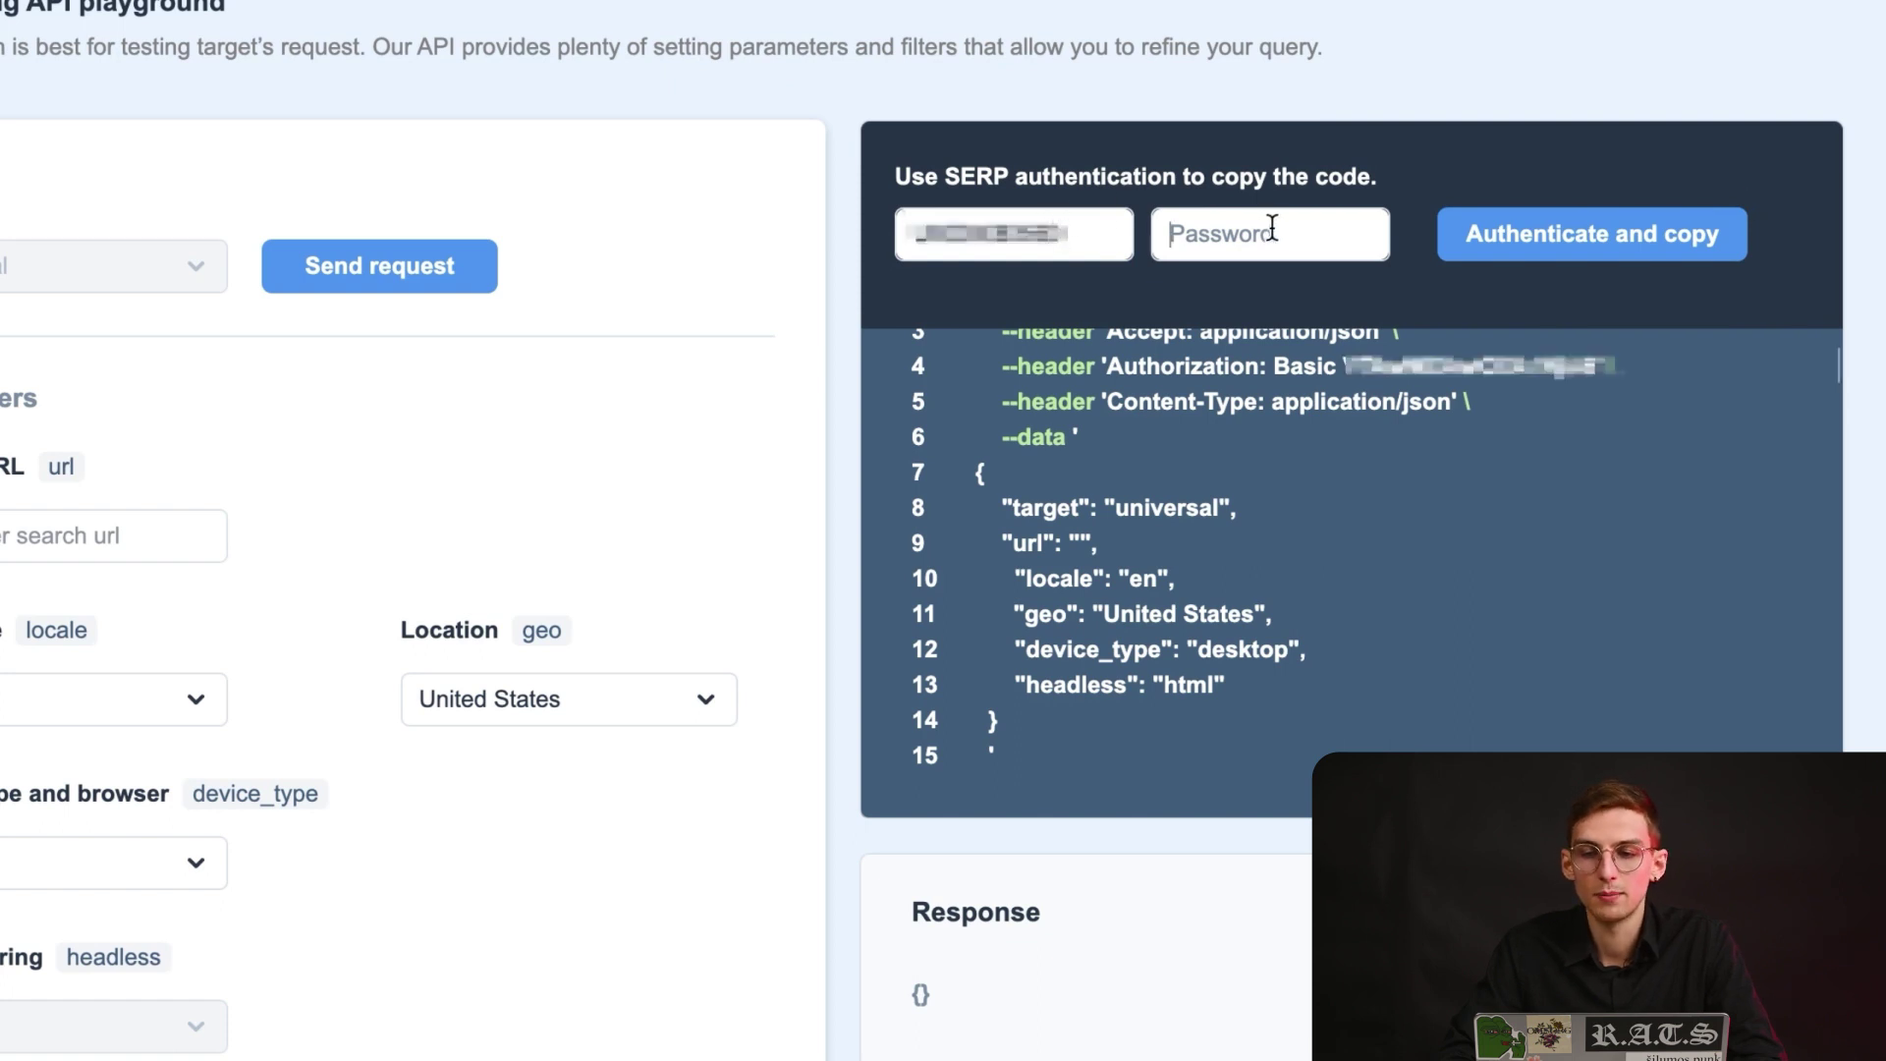
text(•••••••••••)
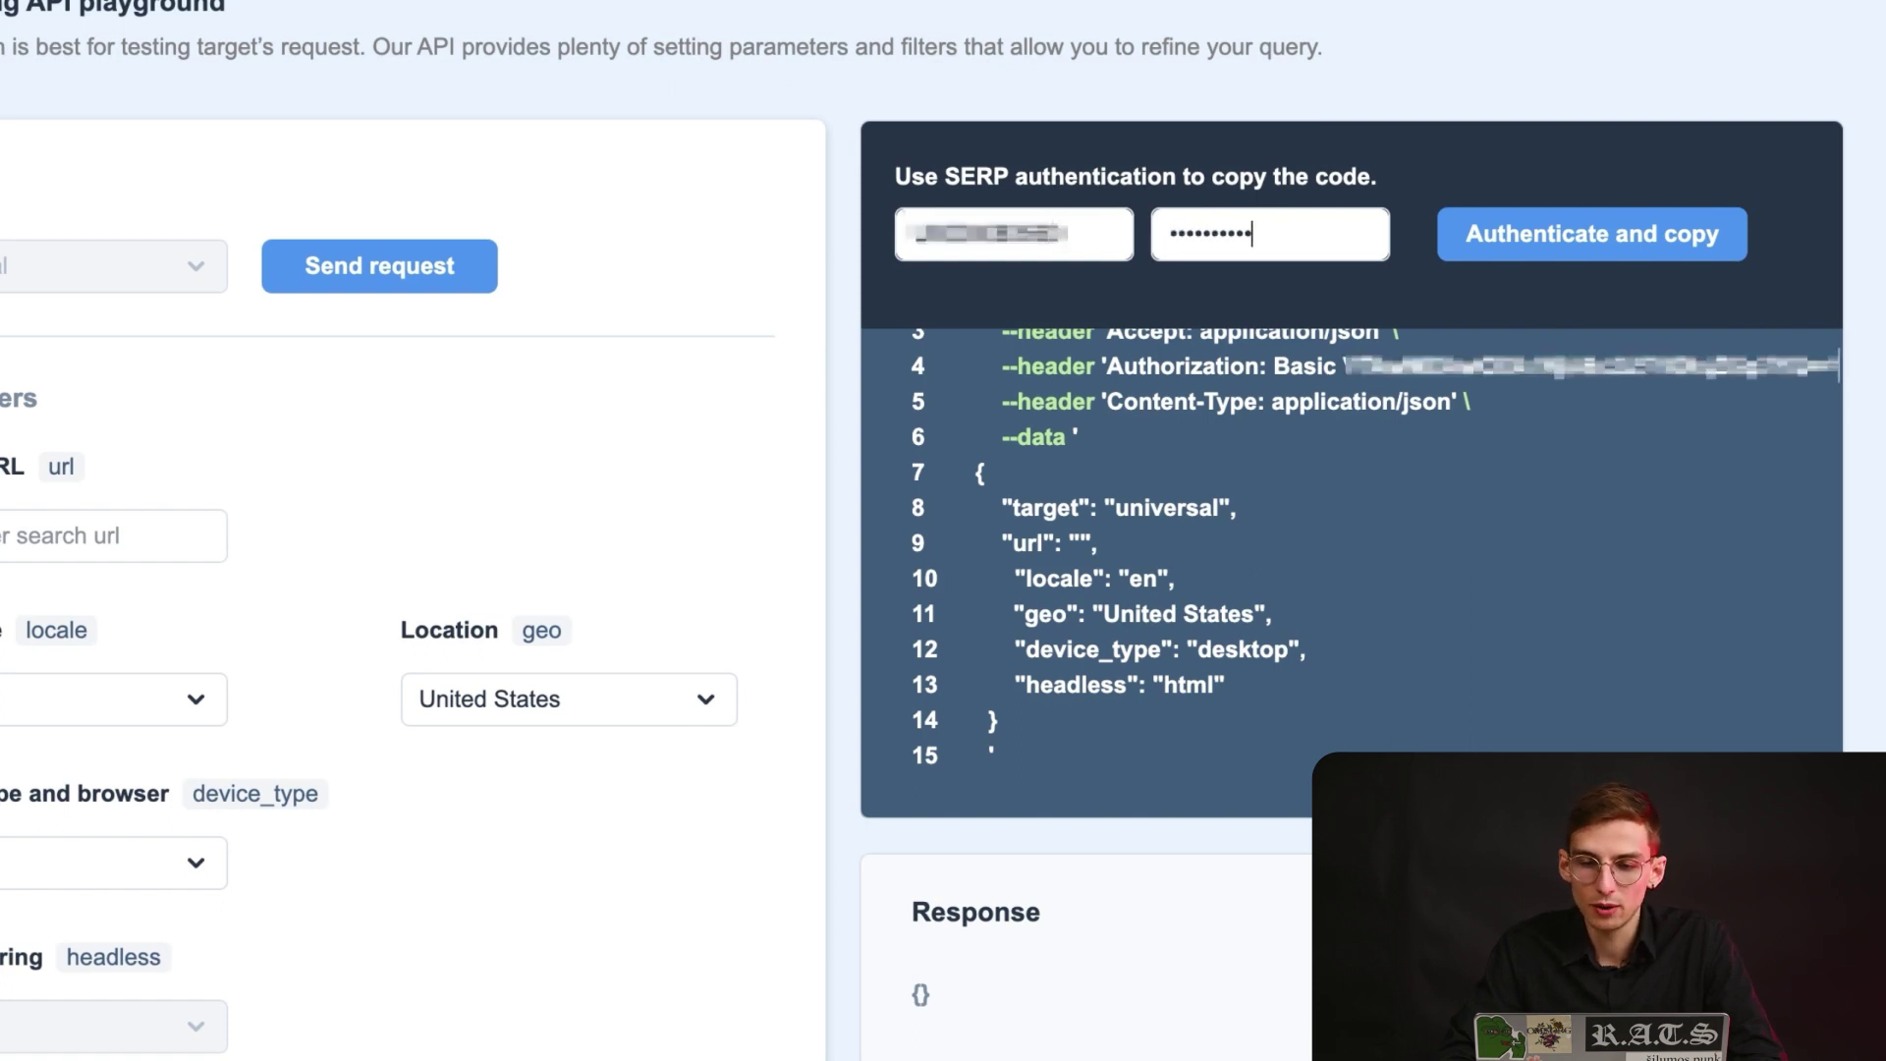
text(••••)
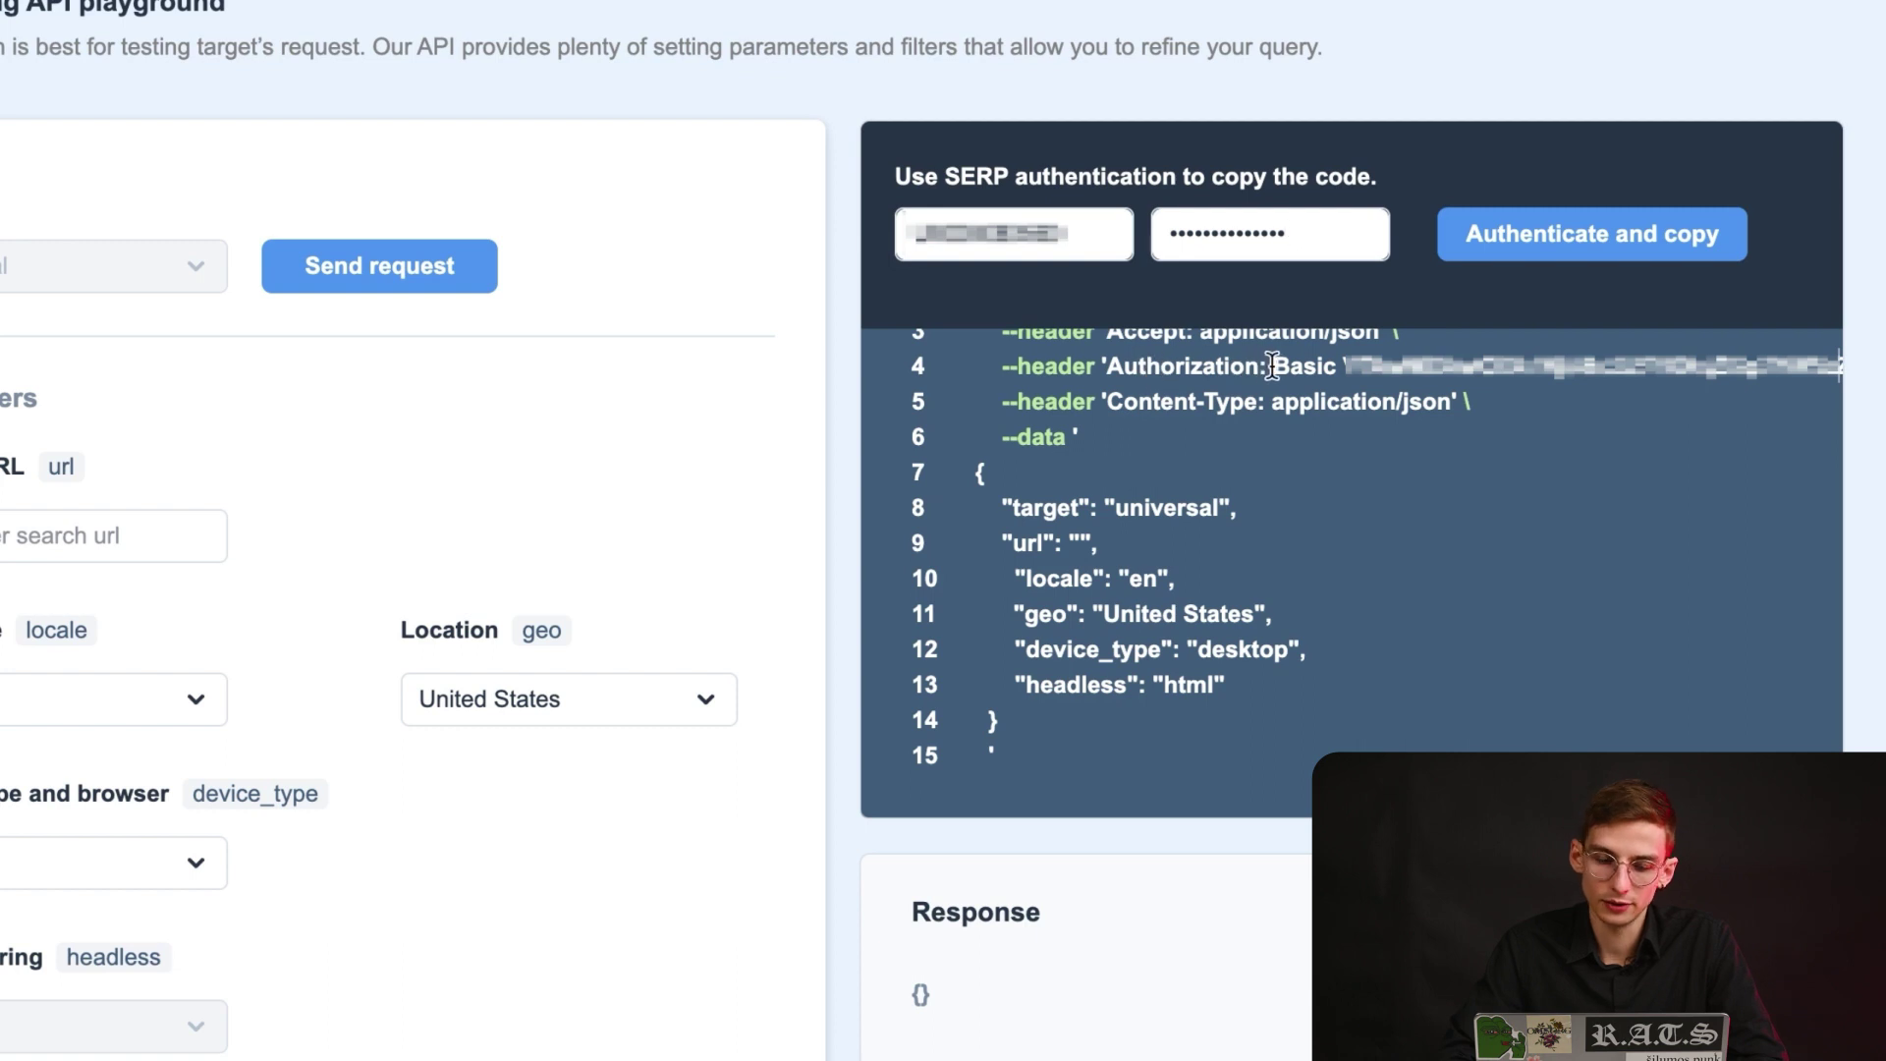
mouse_move(1274, 368)
mouse_down()
mouse_move(1560, 344)
mouse_move(1797, 367)
mouse_up()
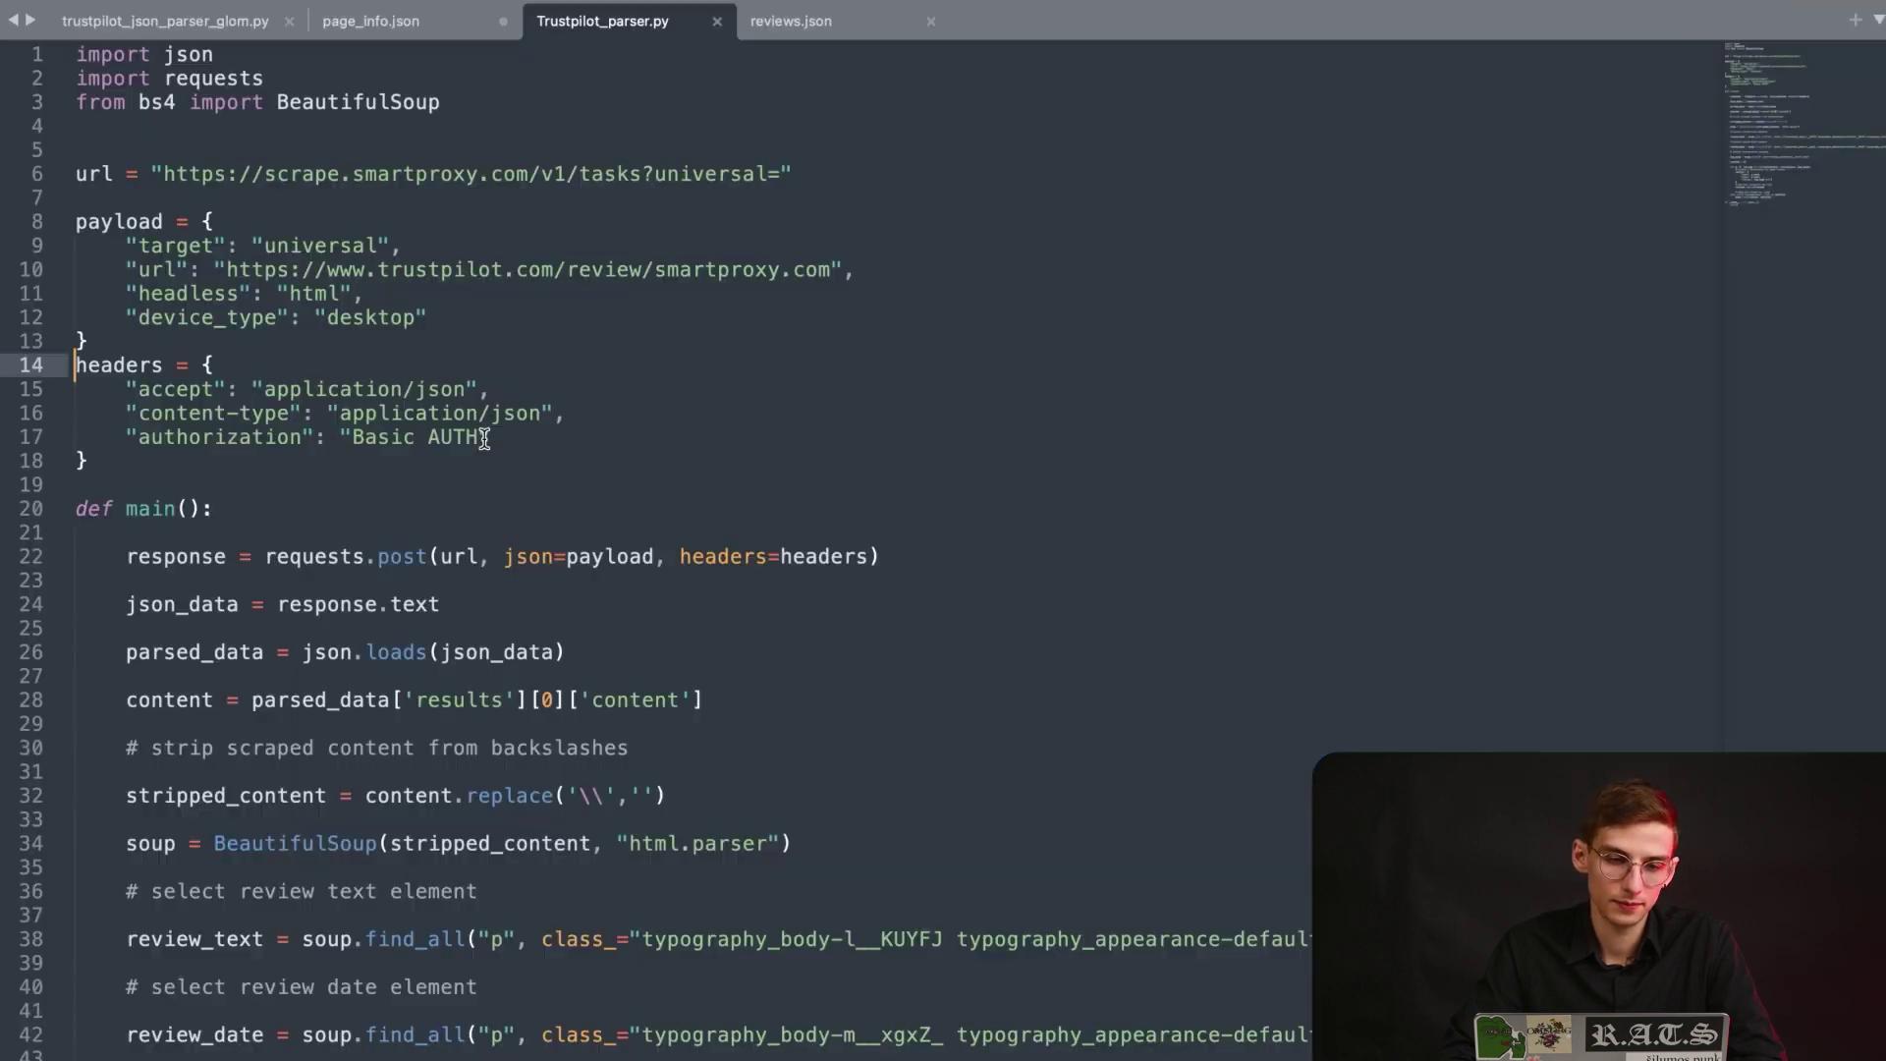
drag(475, 439, 351, 438)
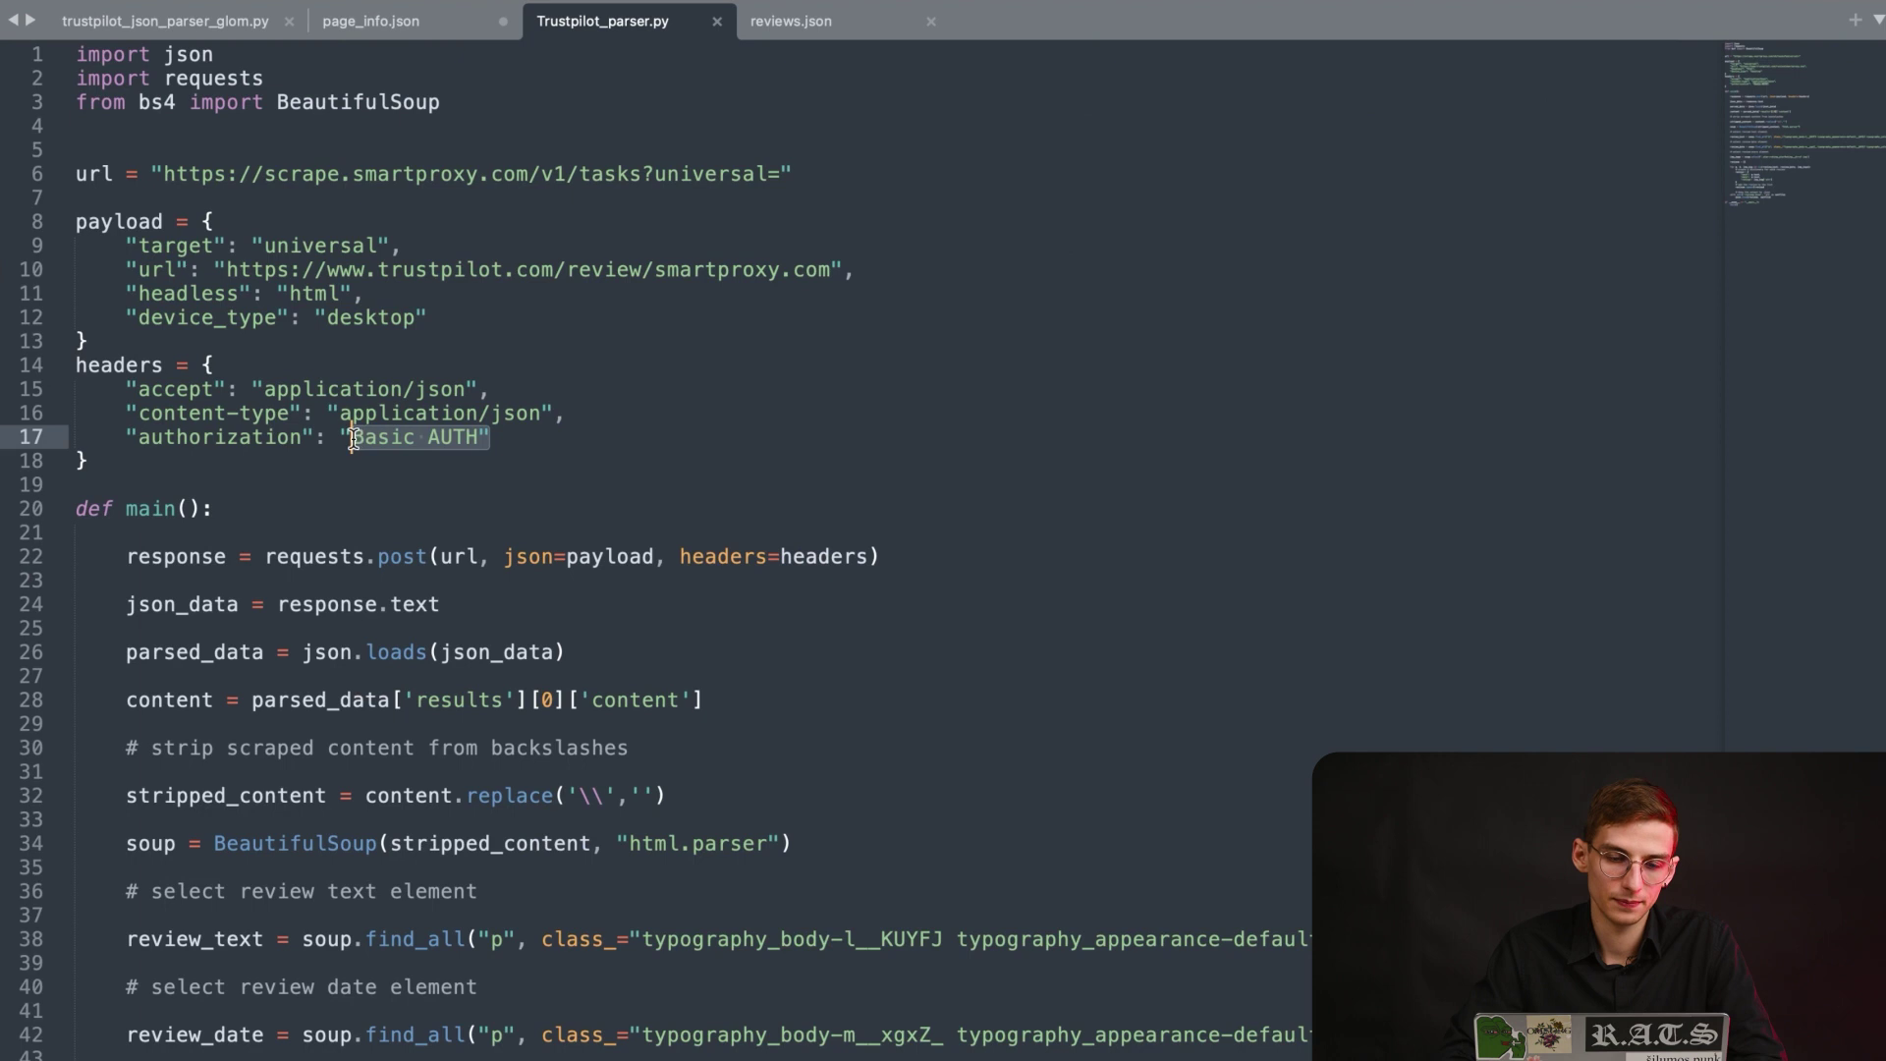
Paste the real Basic credential over 'Basic AUTH', then review the request and results[0]['content'] extraction code.
key(super+v)
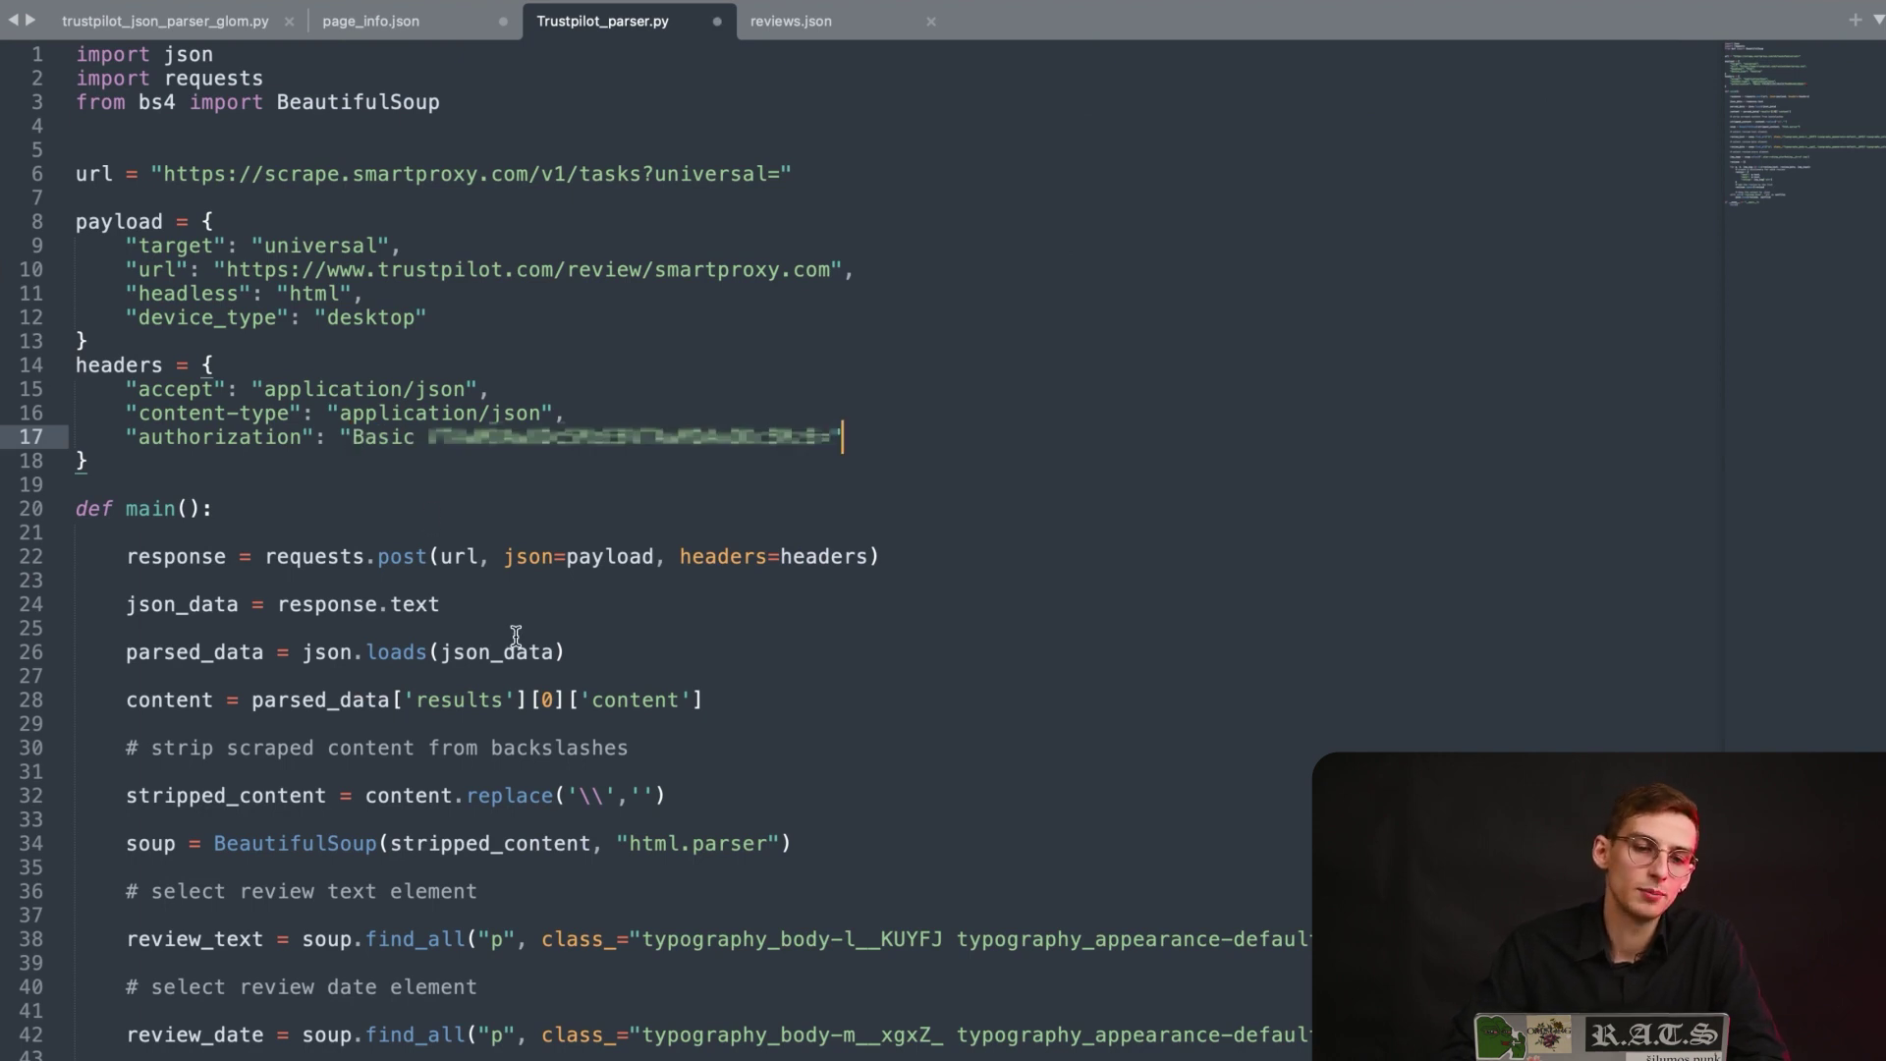
scroll(516, 636, down, 3)
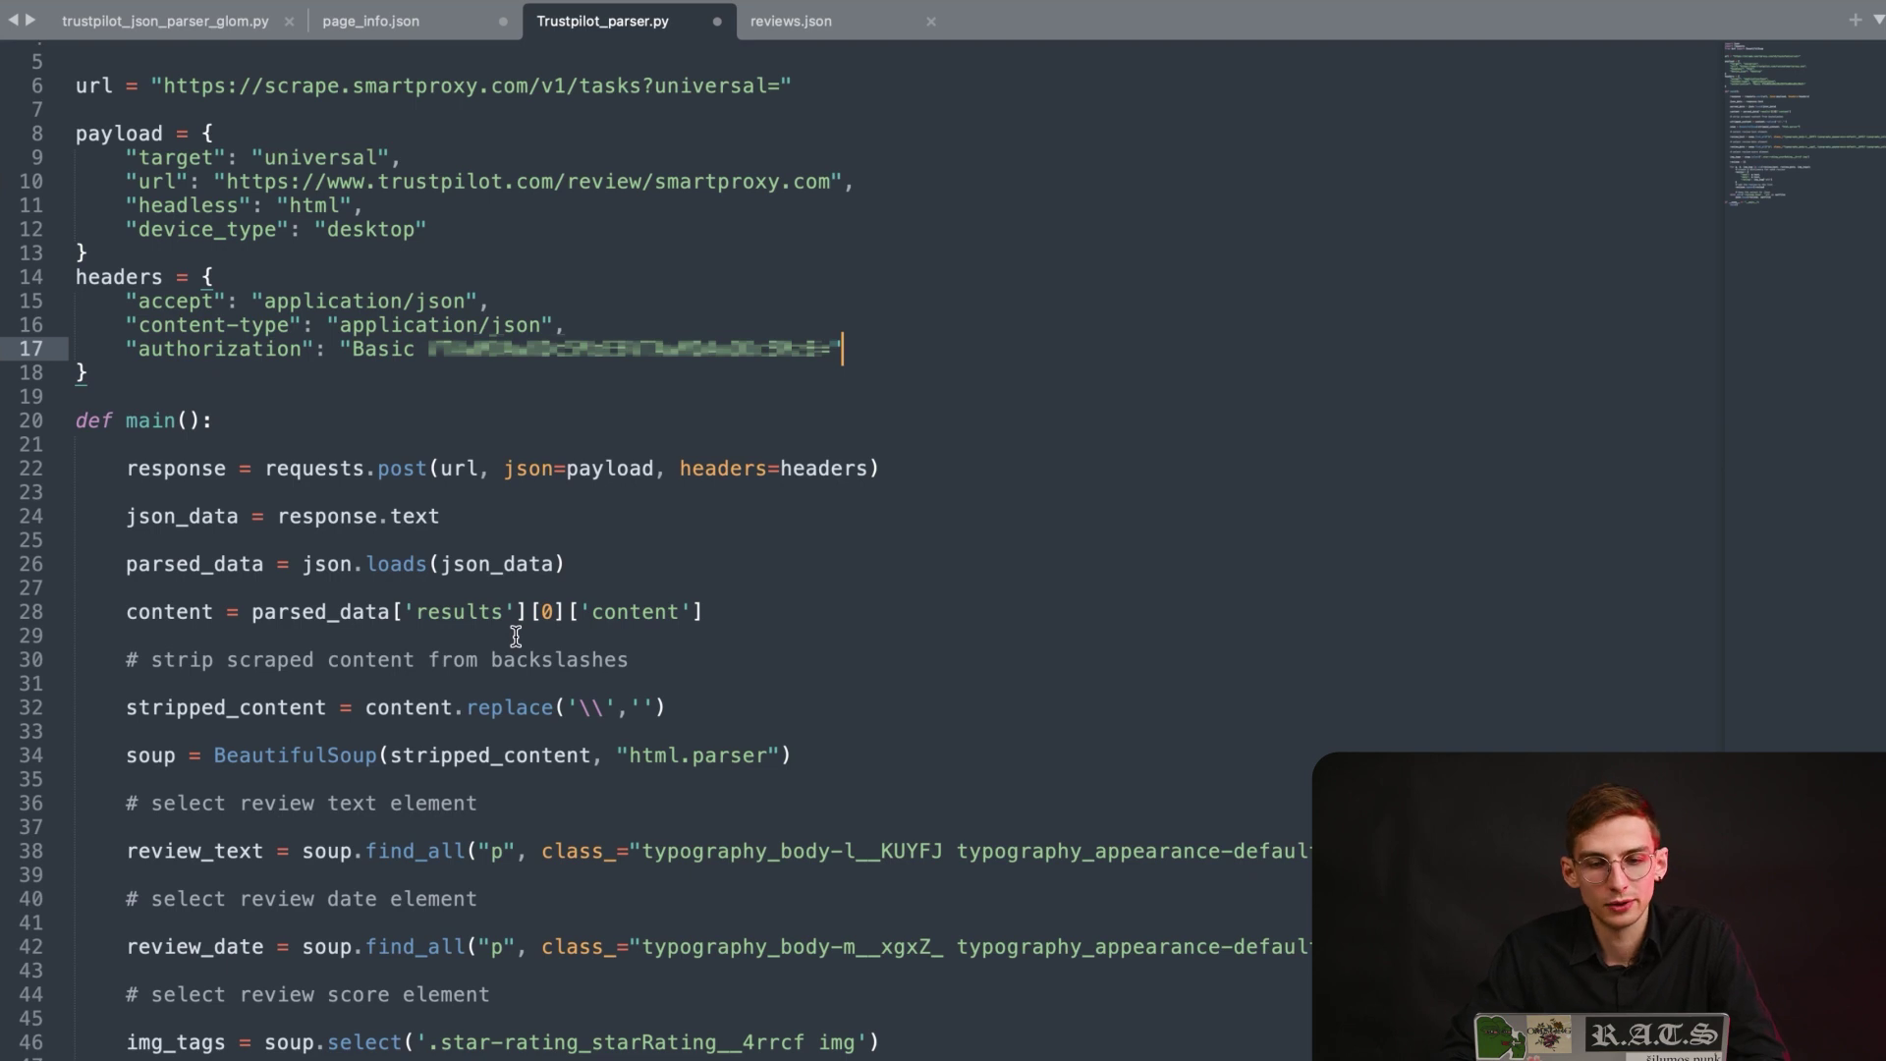
scroll(515, 636, down, 3)
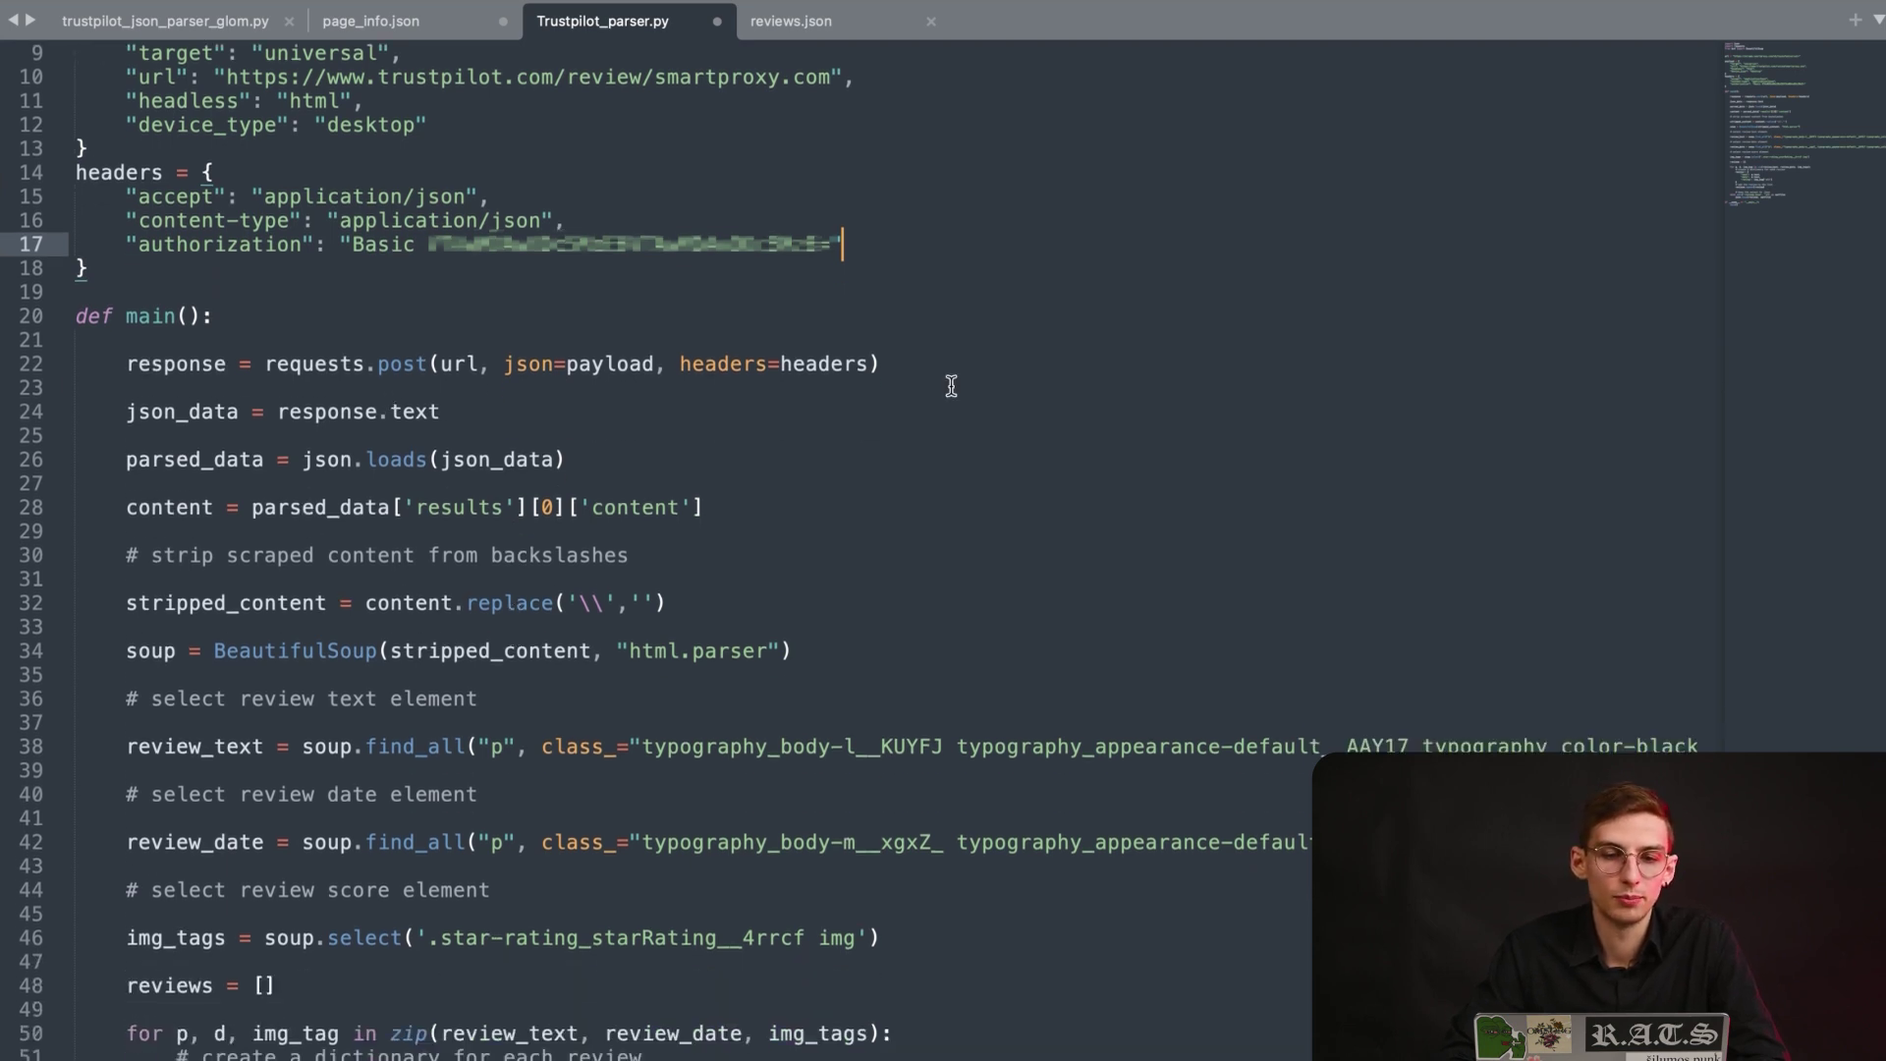
click(980, 371)
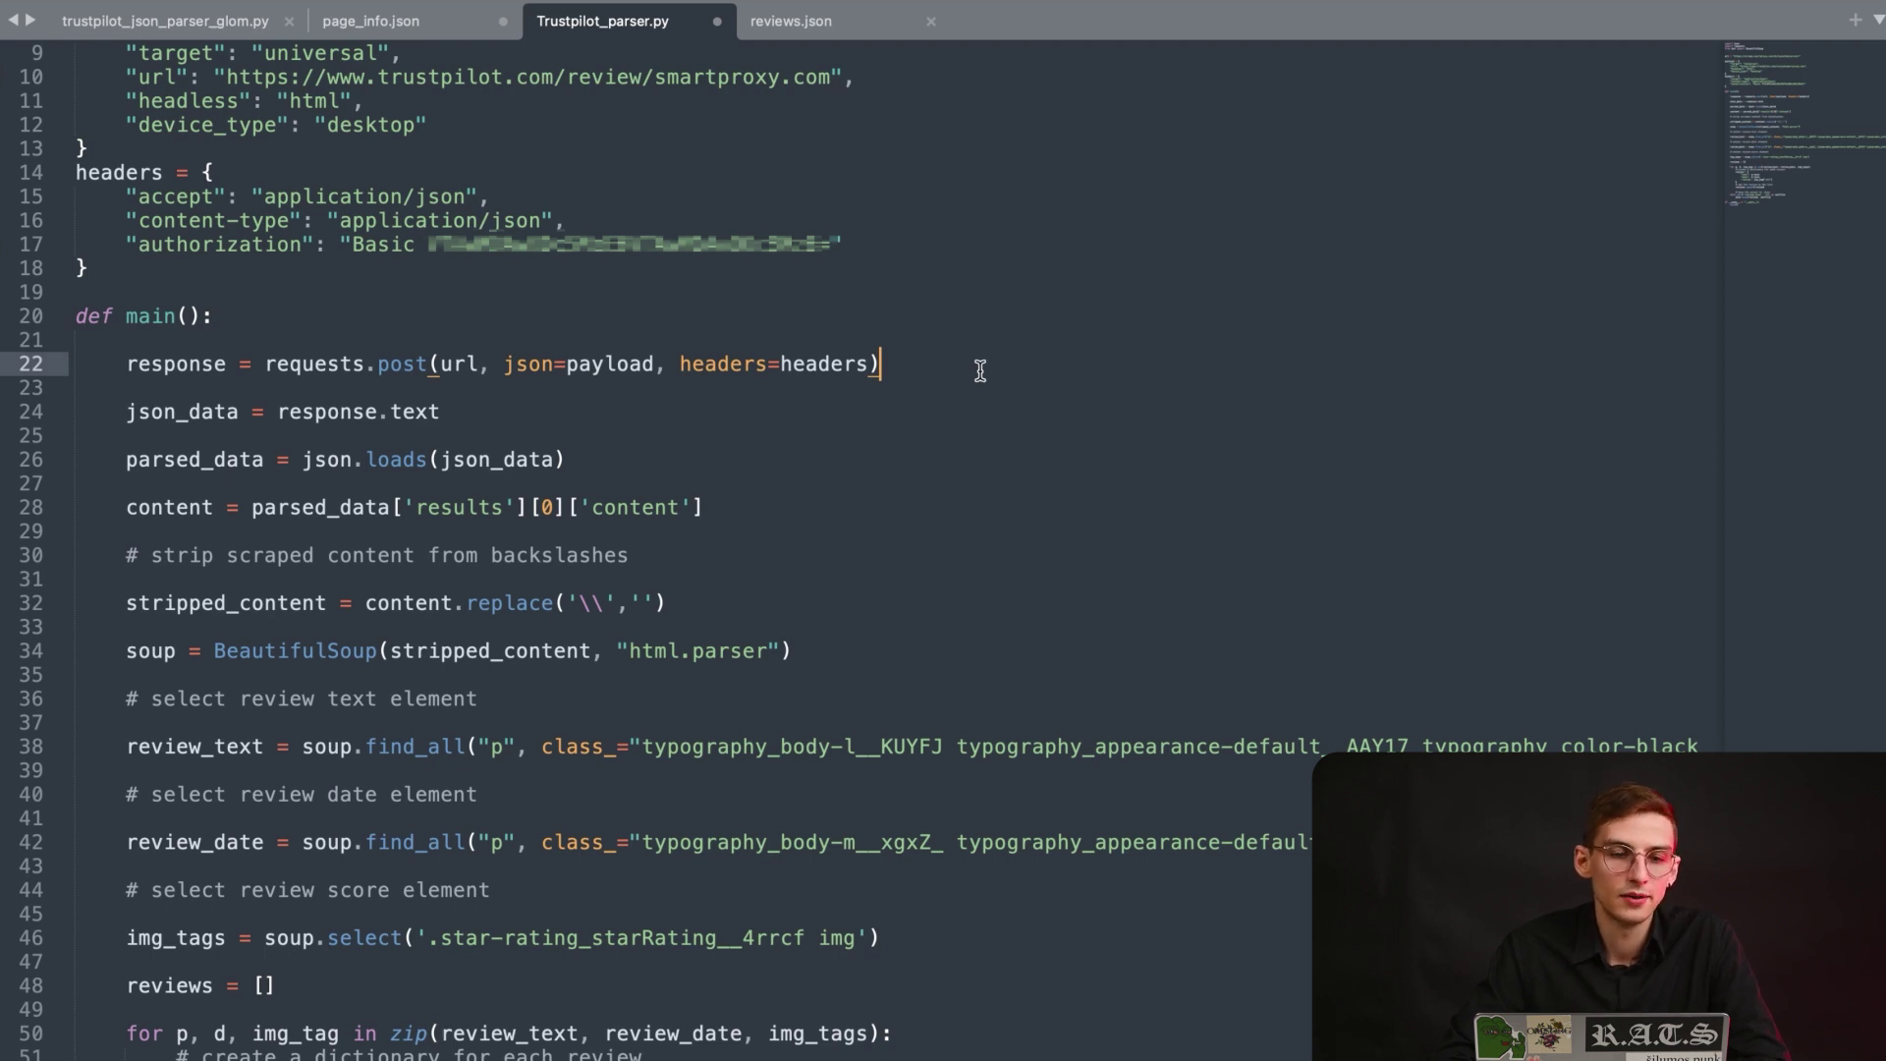
scroll(526, 691, down, 1)
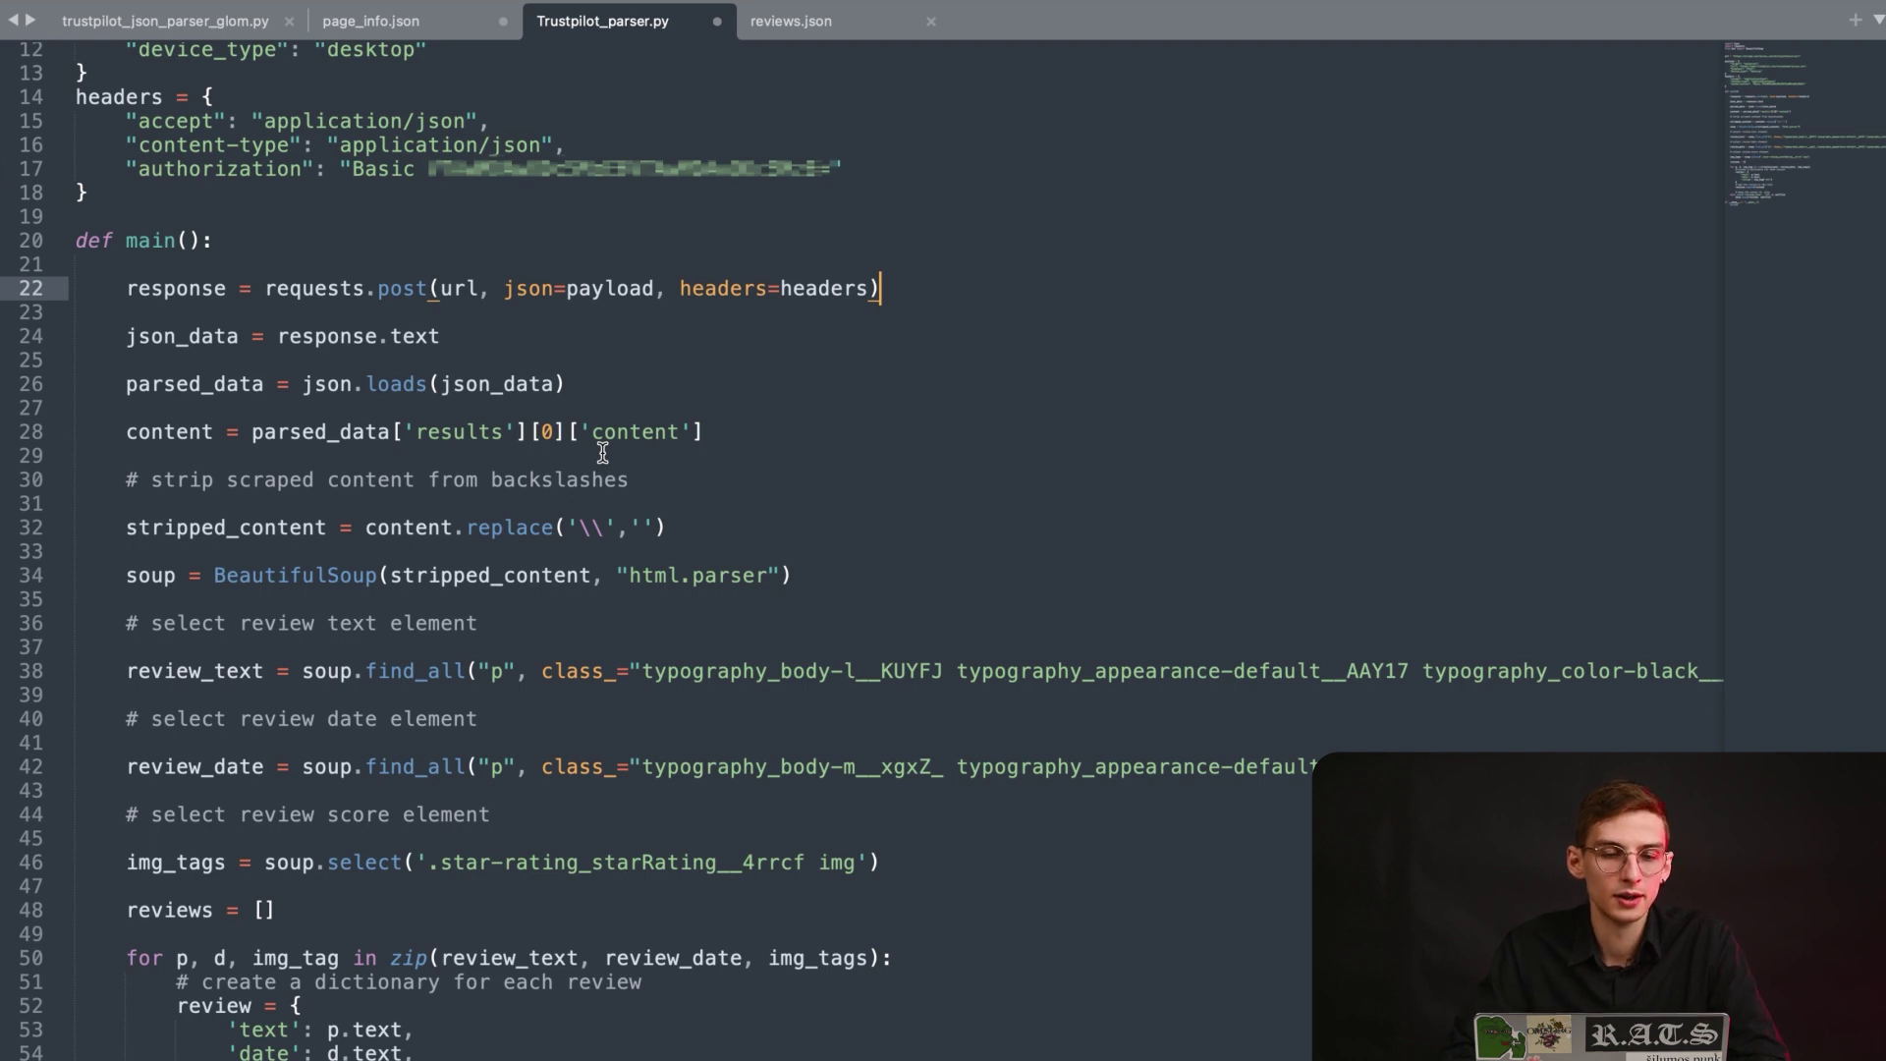
scroll(602, 452, down, 3)
click(756, 291)
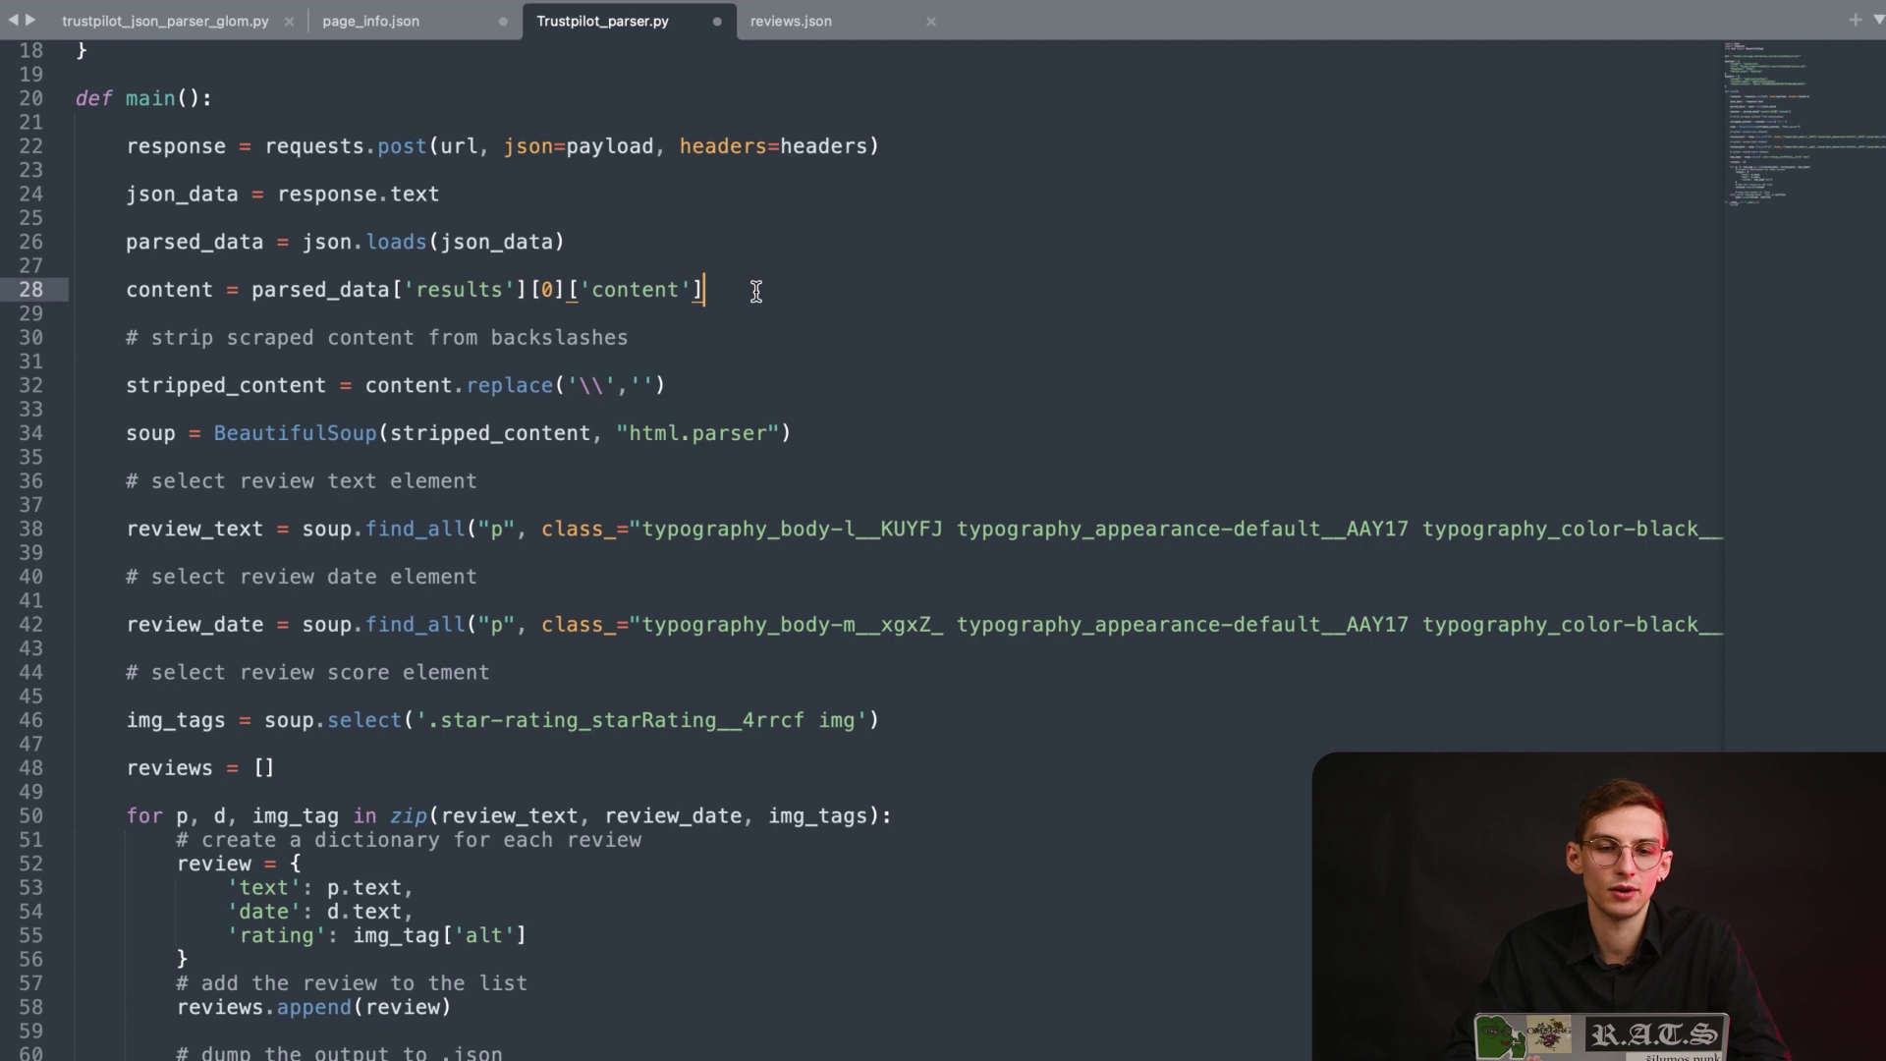
click(624, 302)
Review the content variable, backslash-stripping step and BeautifulSoup parsing line.
double_click(634, 295)
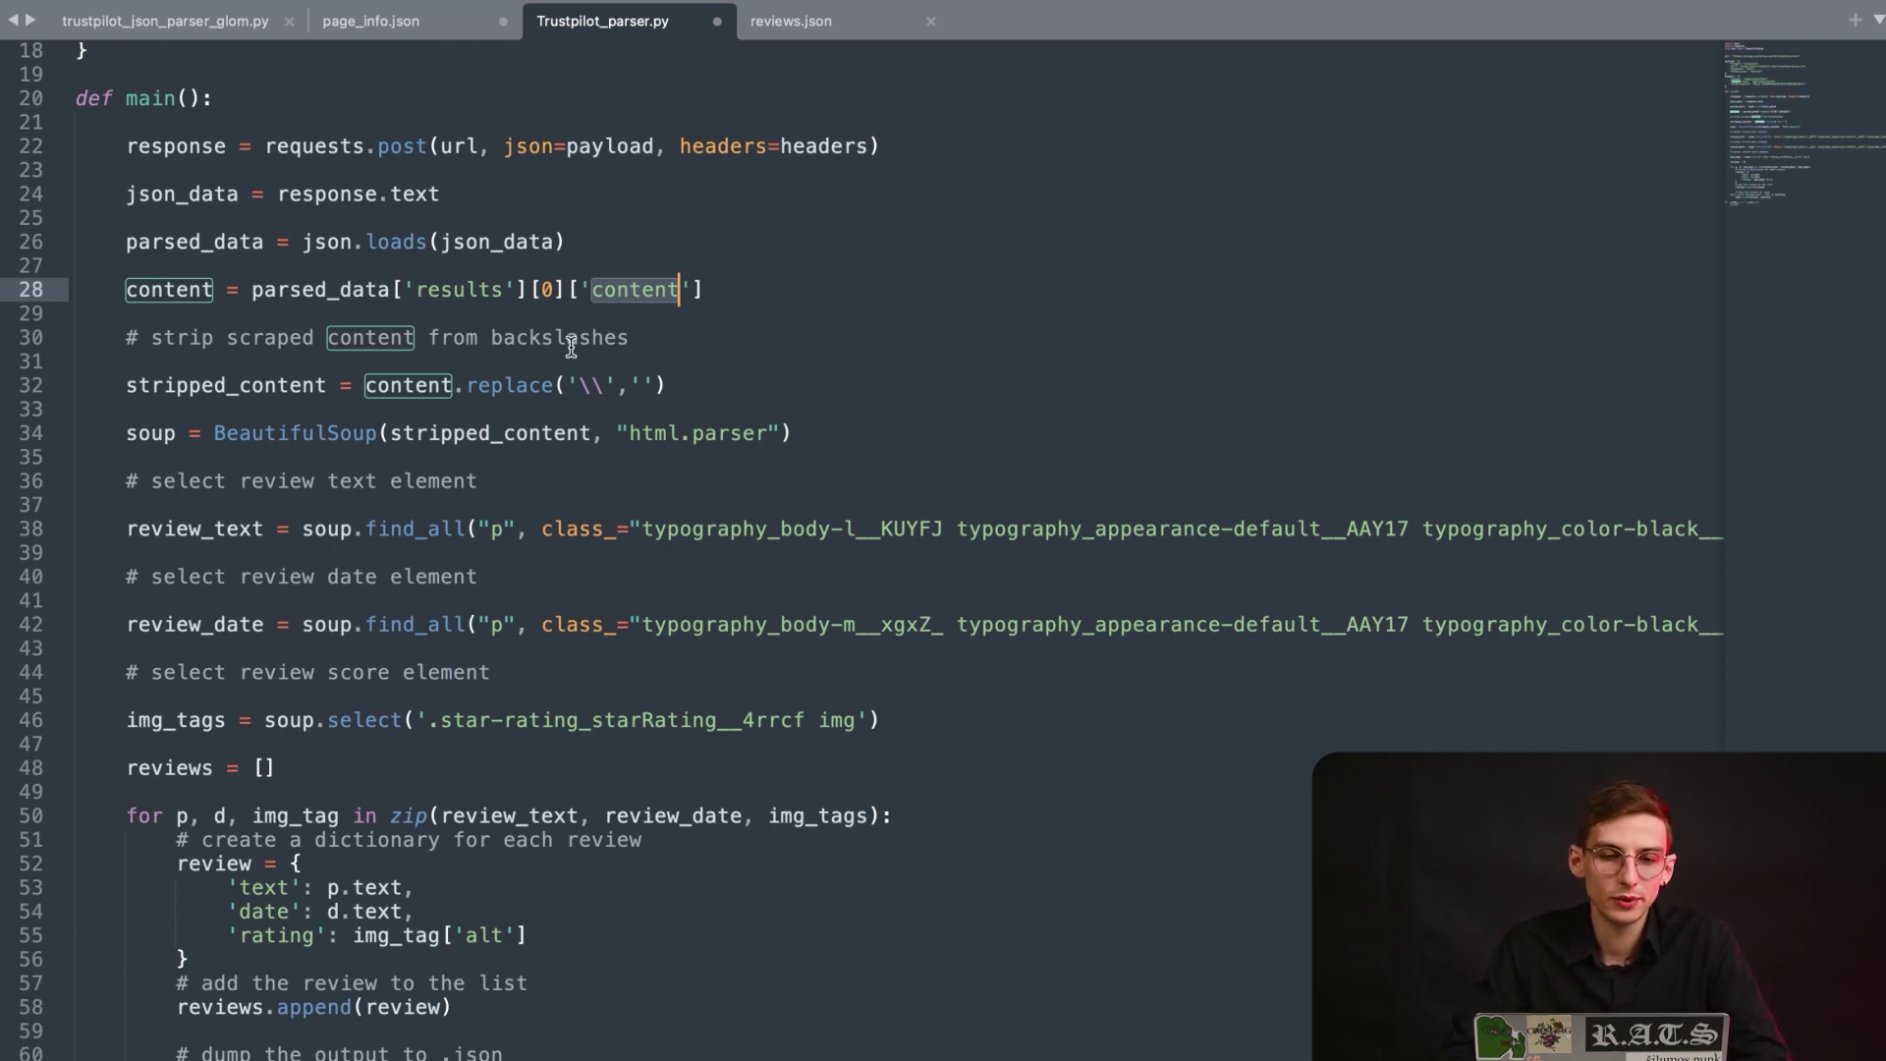
click(637, 337)
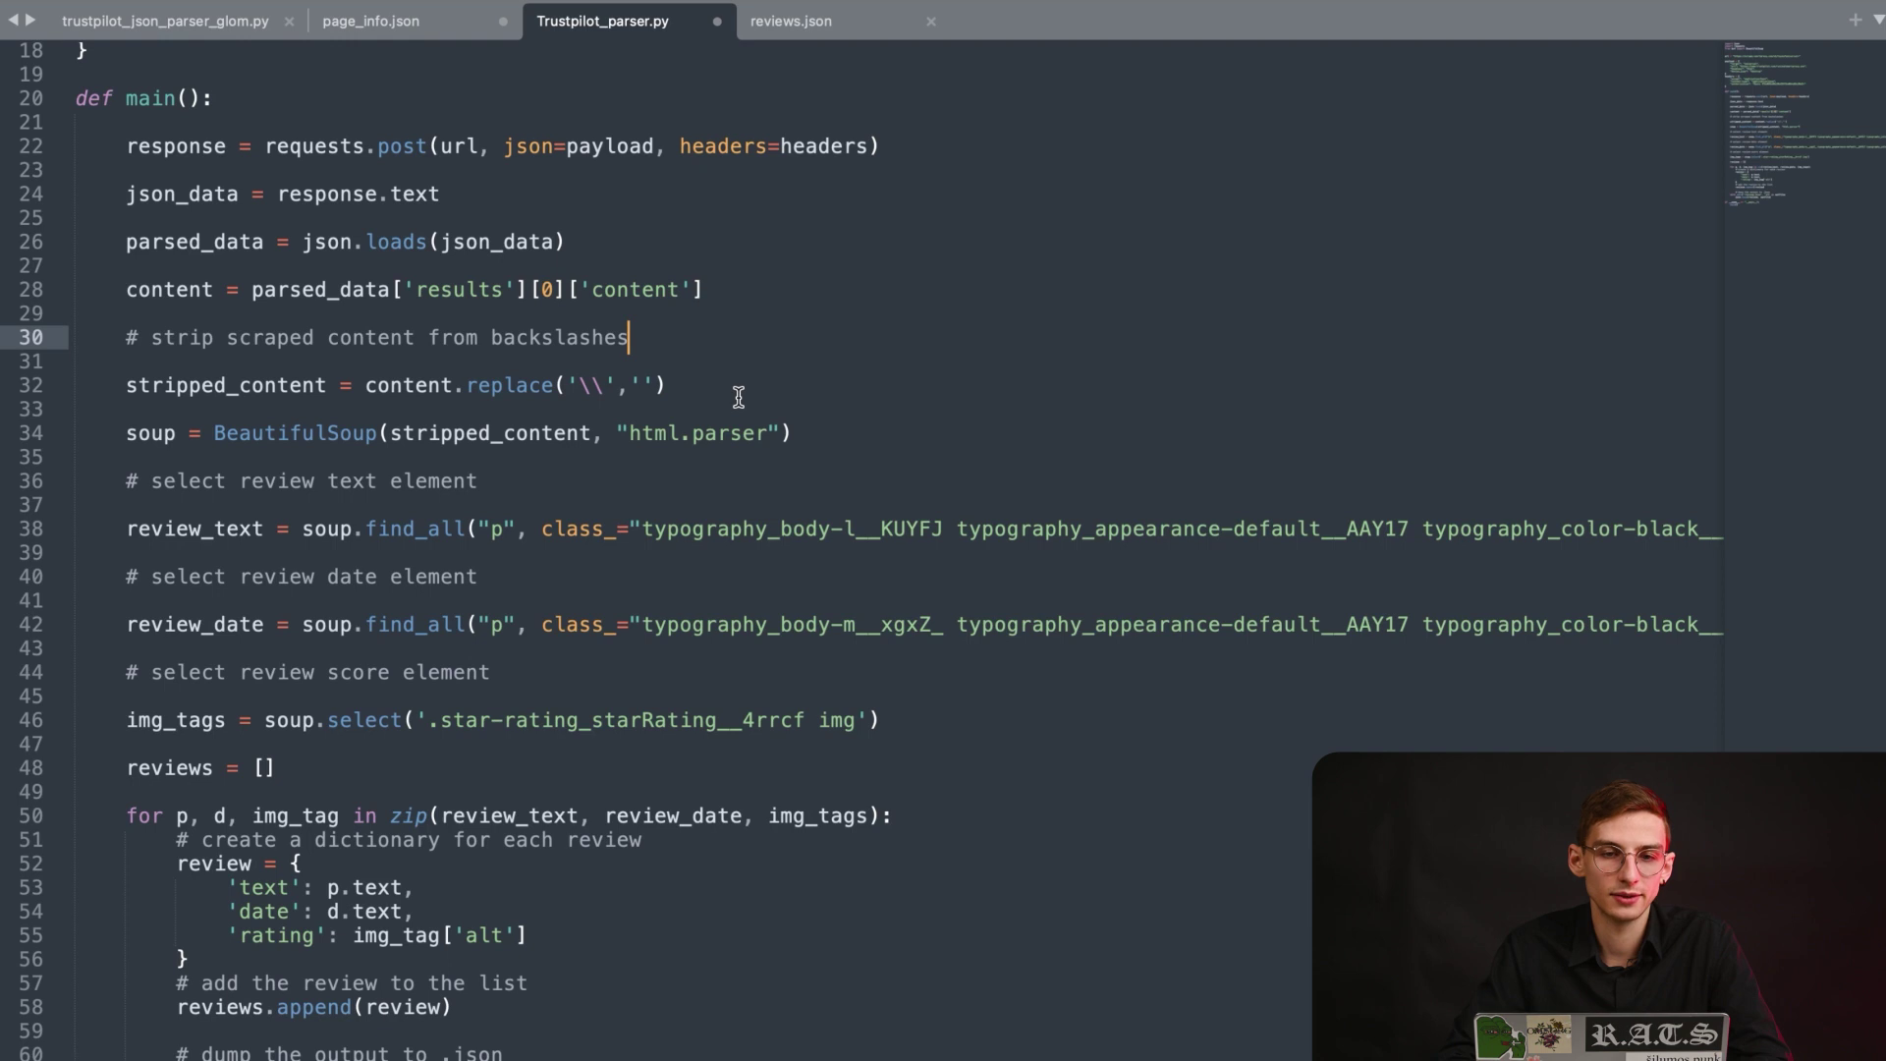
scroll(739, 397, down, 1)
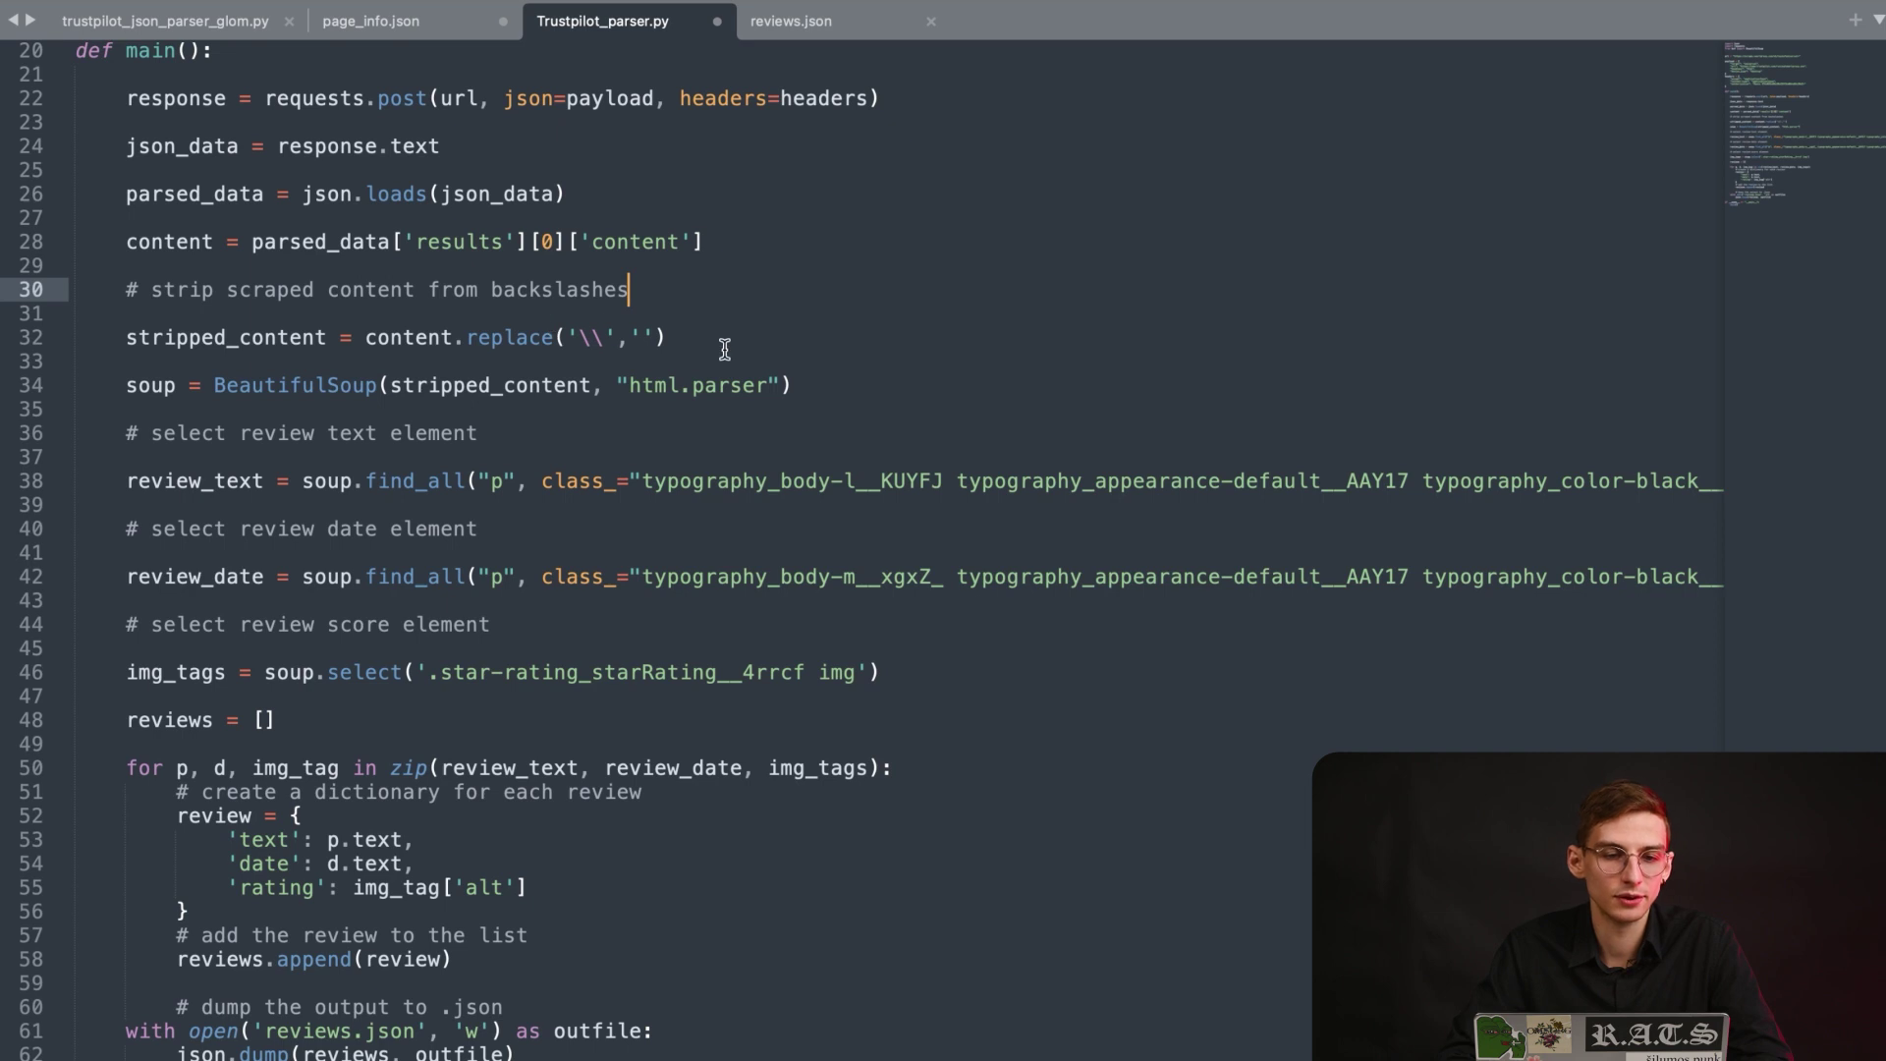
key(Down)
key(Down)
key(Down)
key(End)
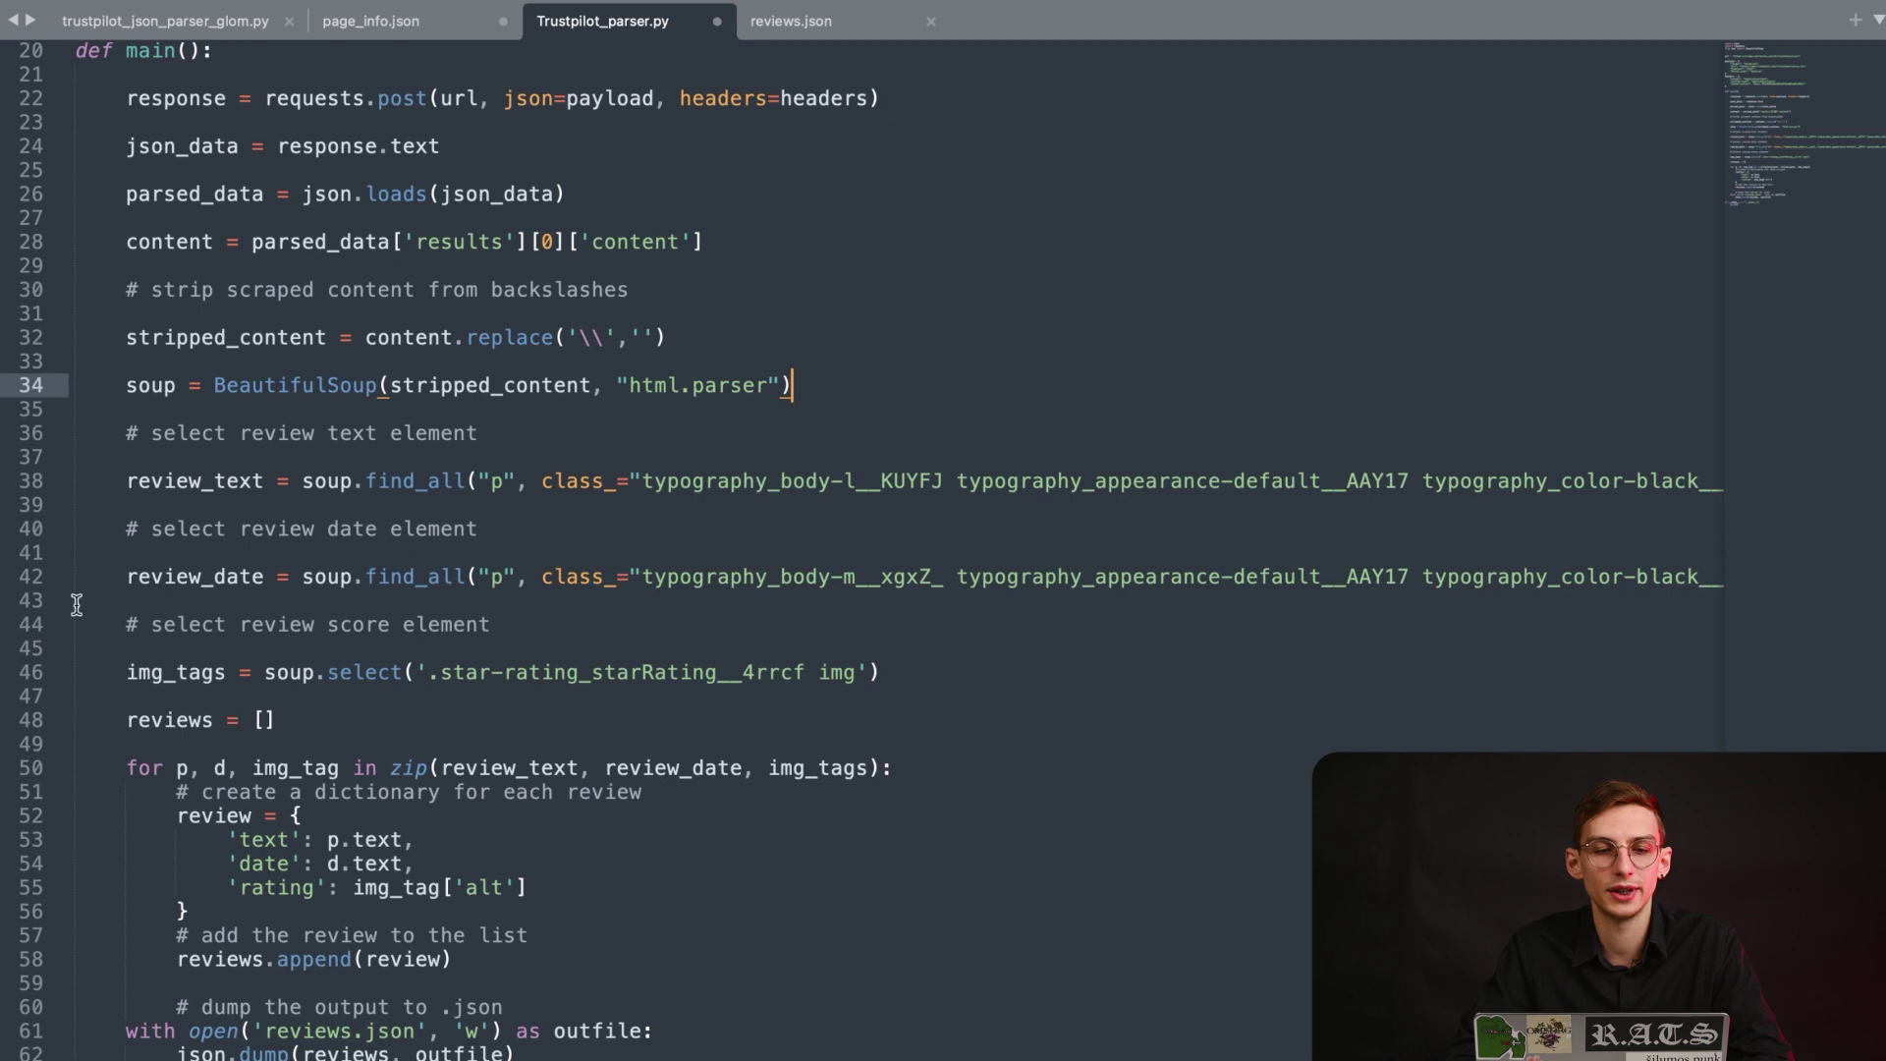
Review the review-building loop and reviews.json write, then view the reviews.json output.
scroll(596, 642, down, 1)
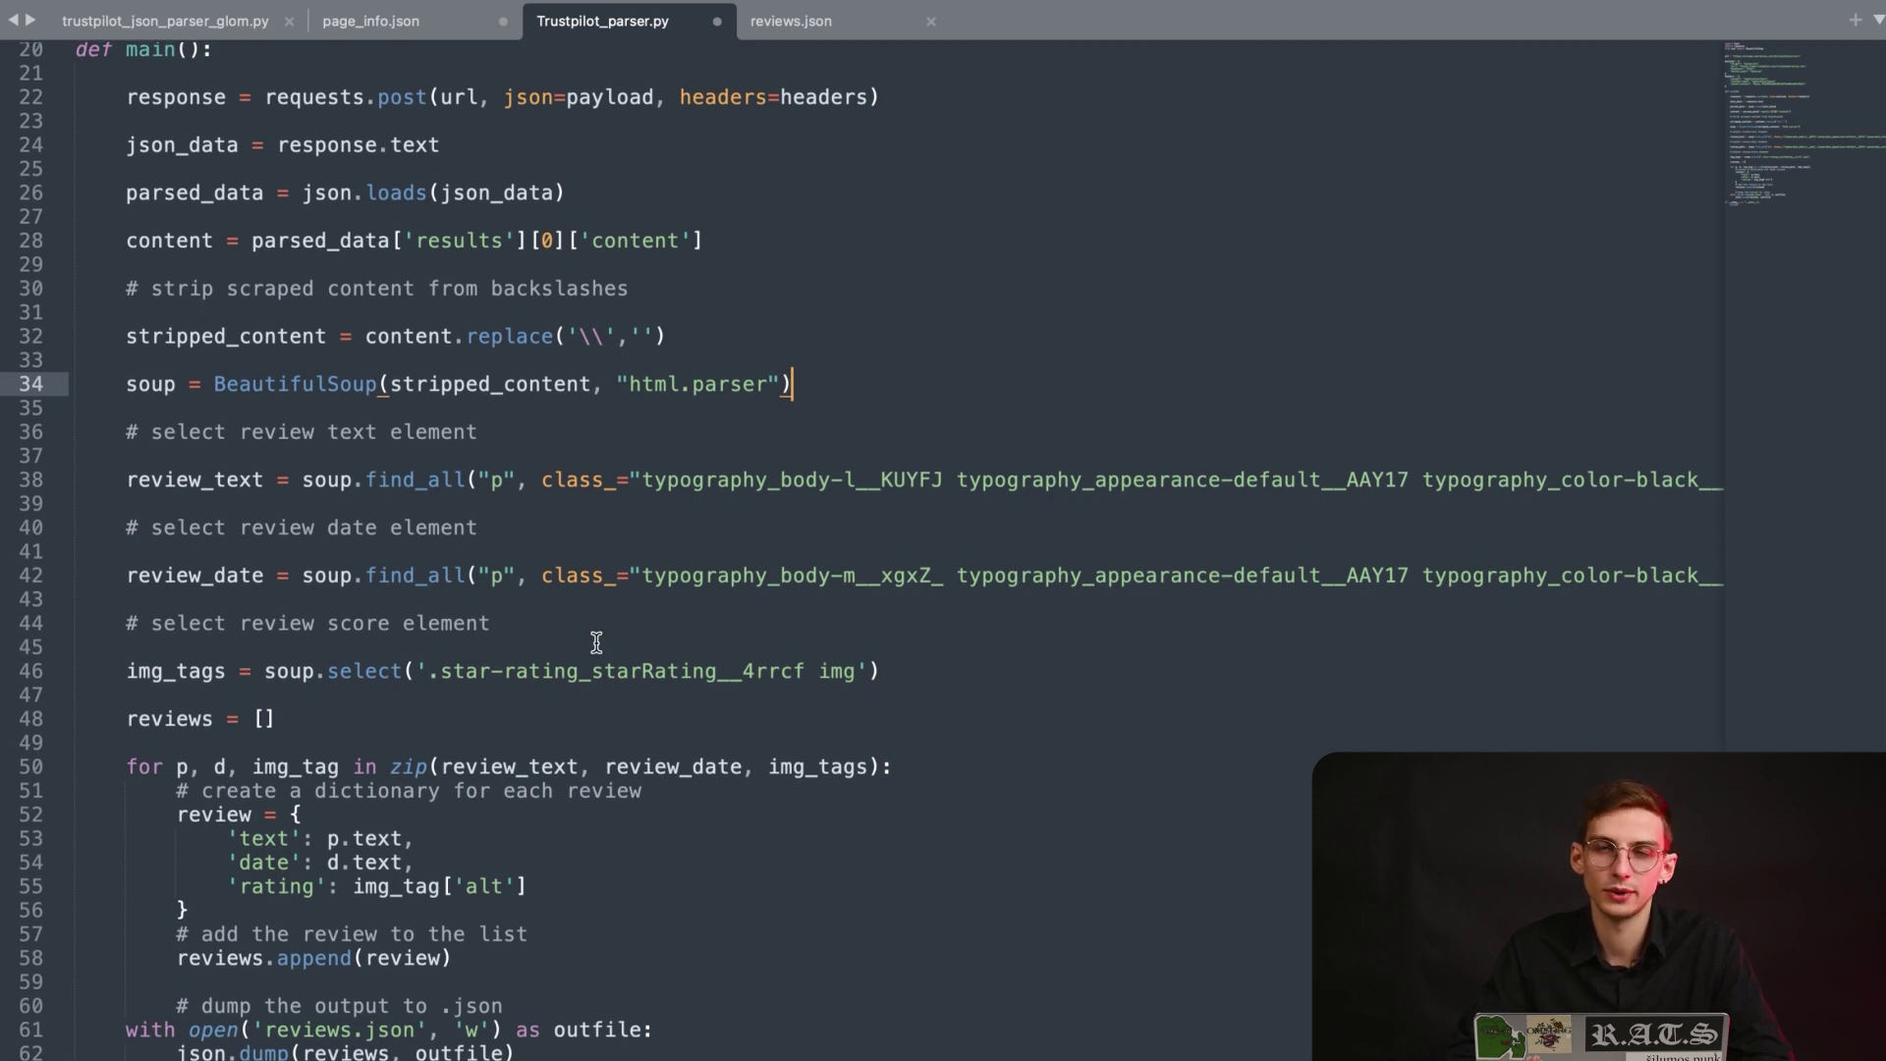
click(112, 764)
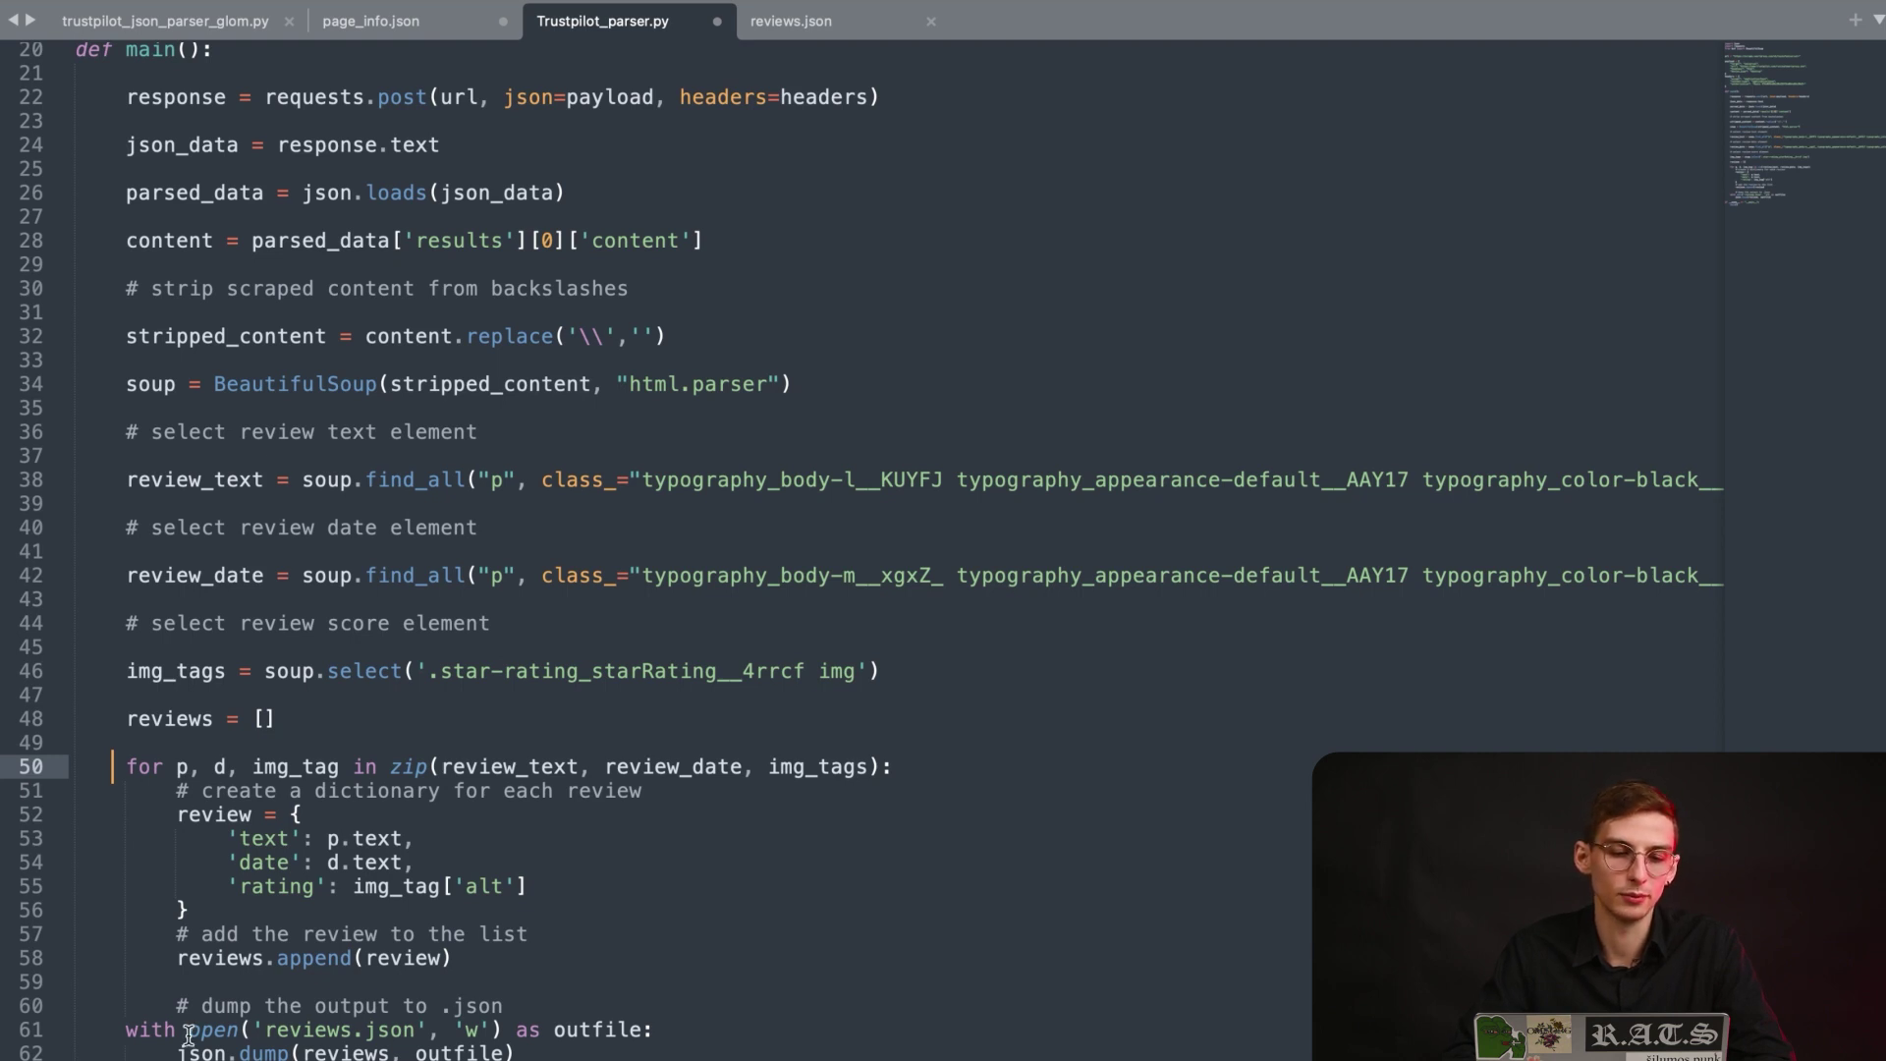
mouse_move(215, 1029)
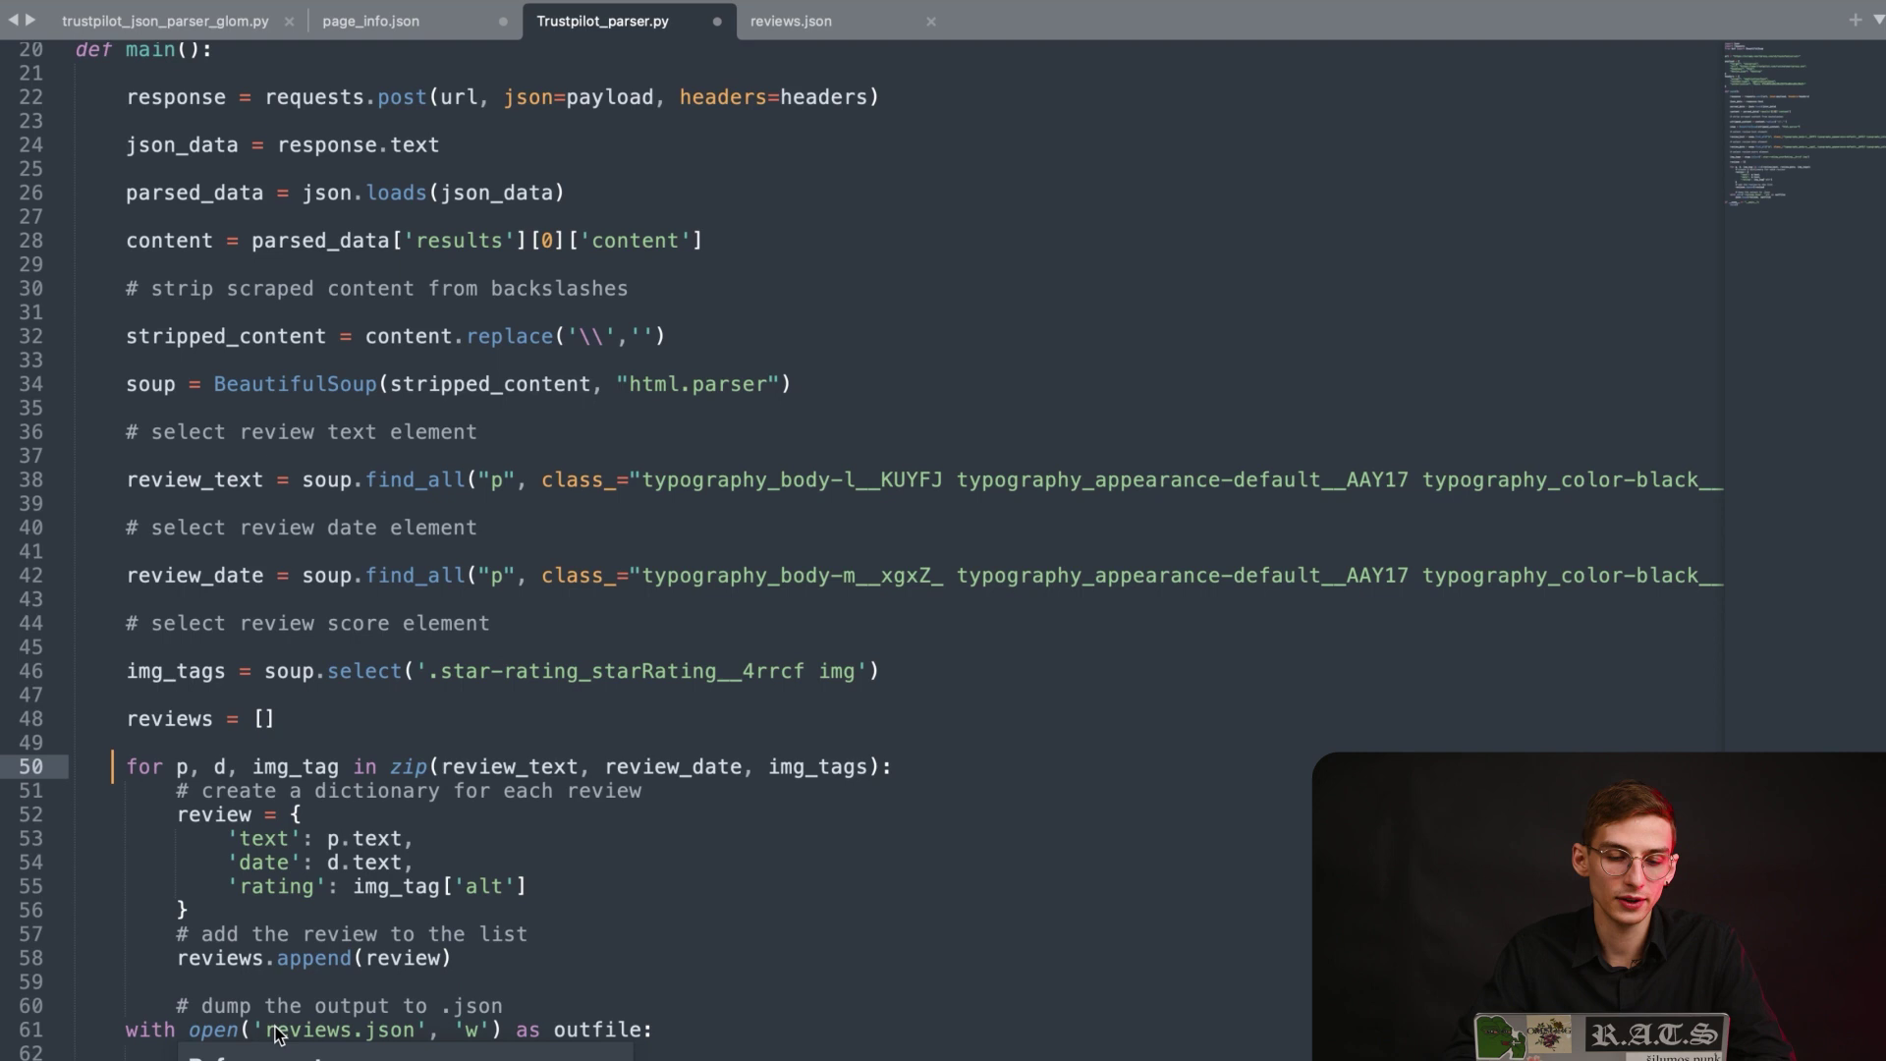
click(275, 1030)
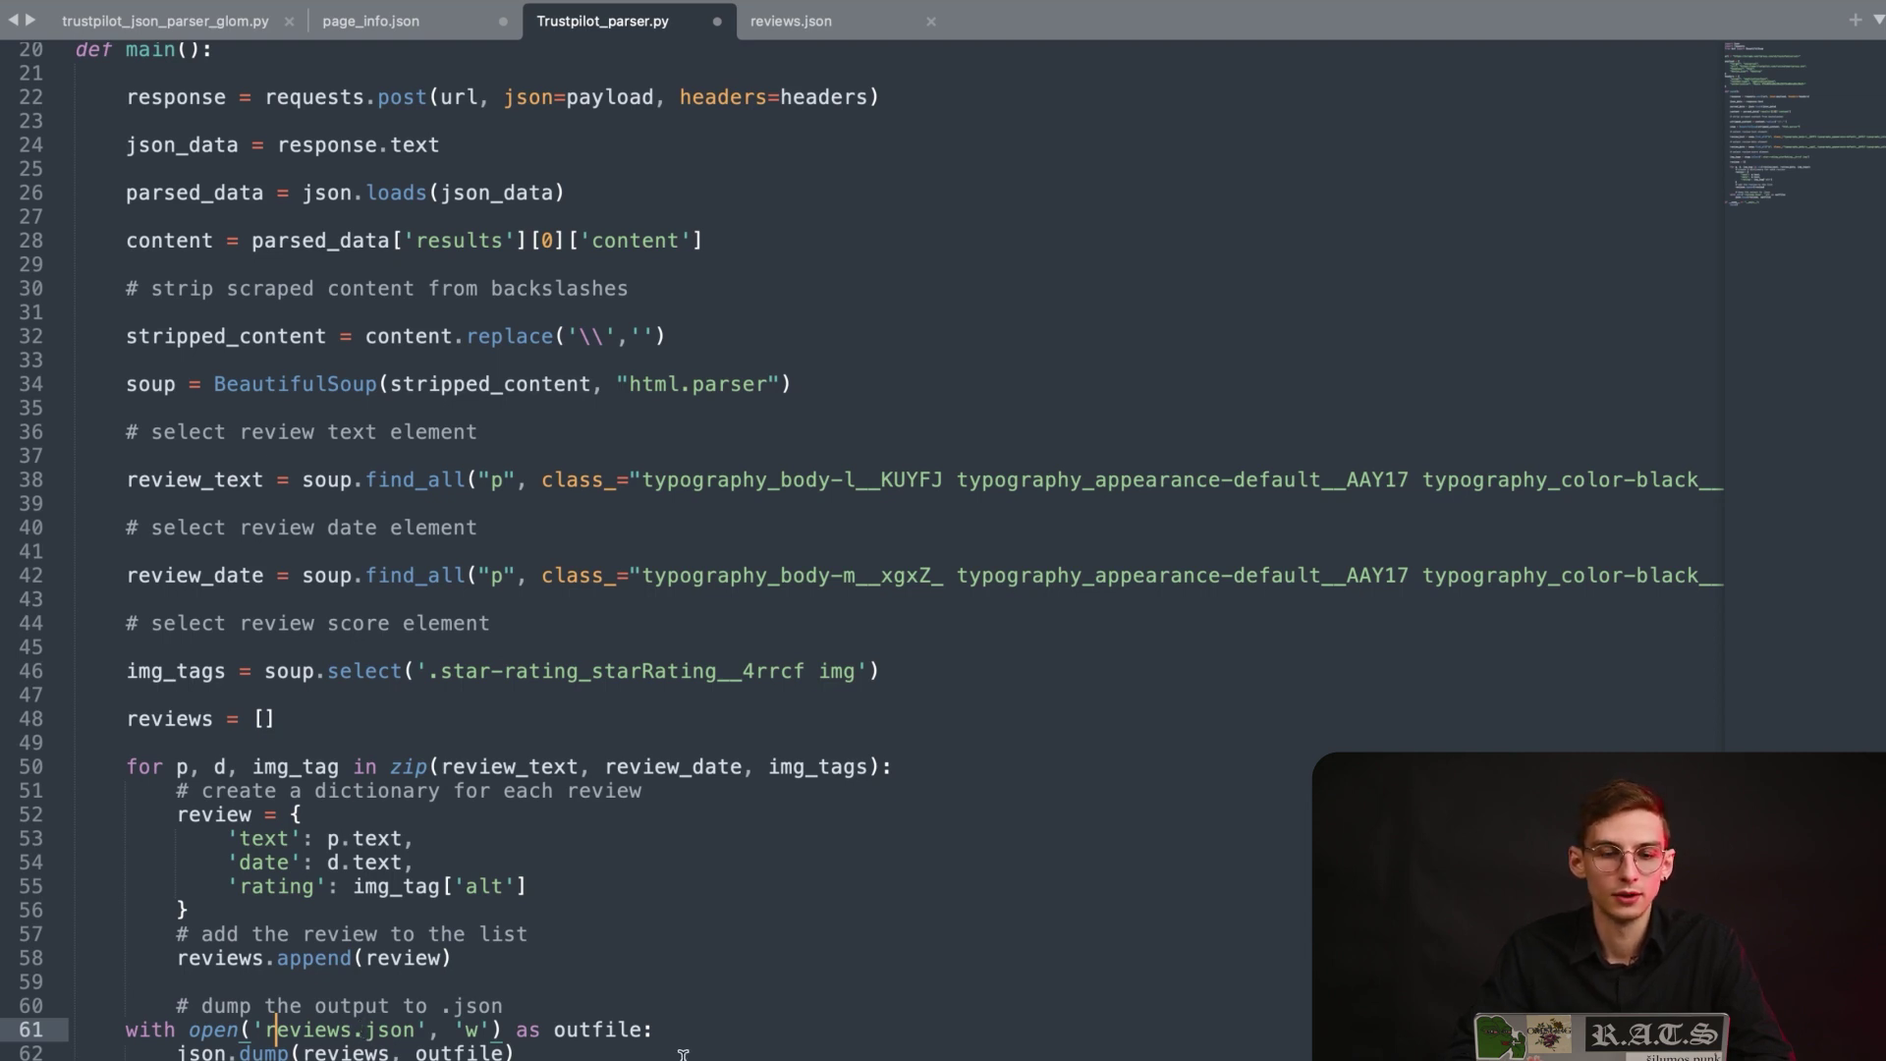
click(822, 35)
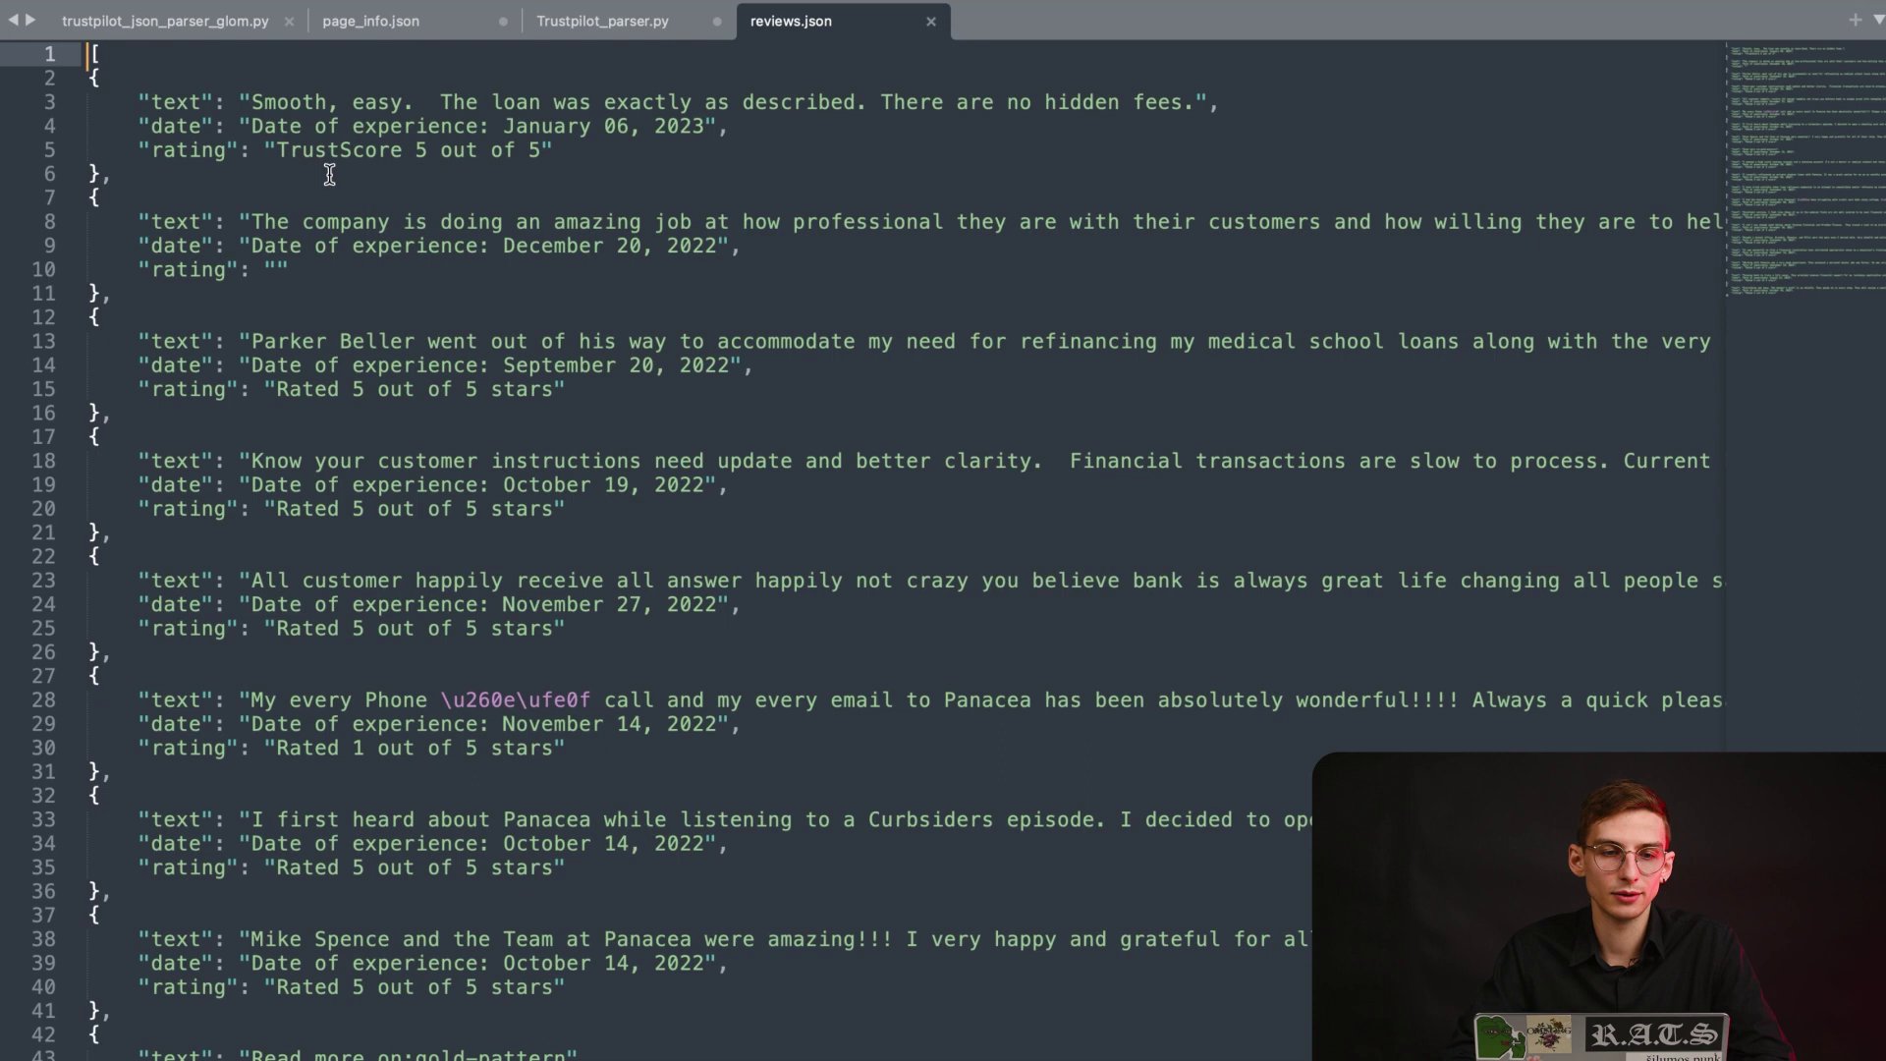
Inspect the text, date and rating fields in reviews.json, then switch to trustpilot_json_parser_glom.py.
click(175, 104)
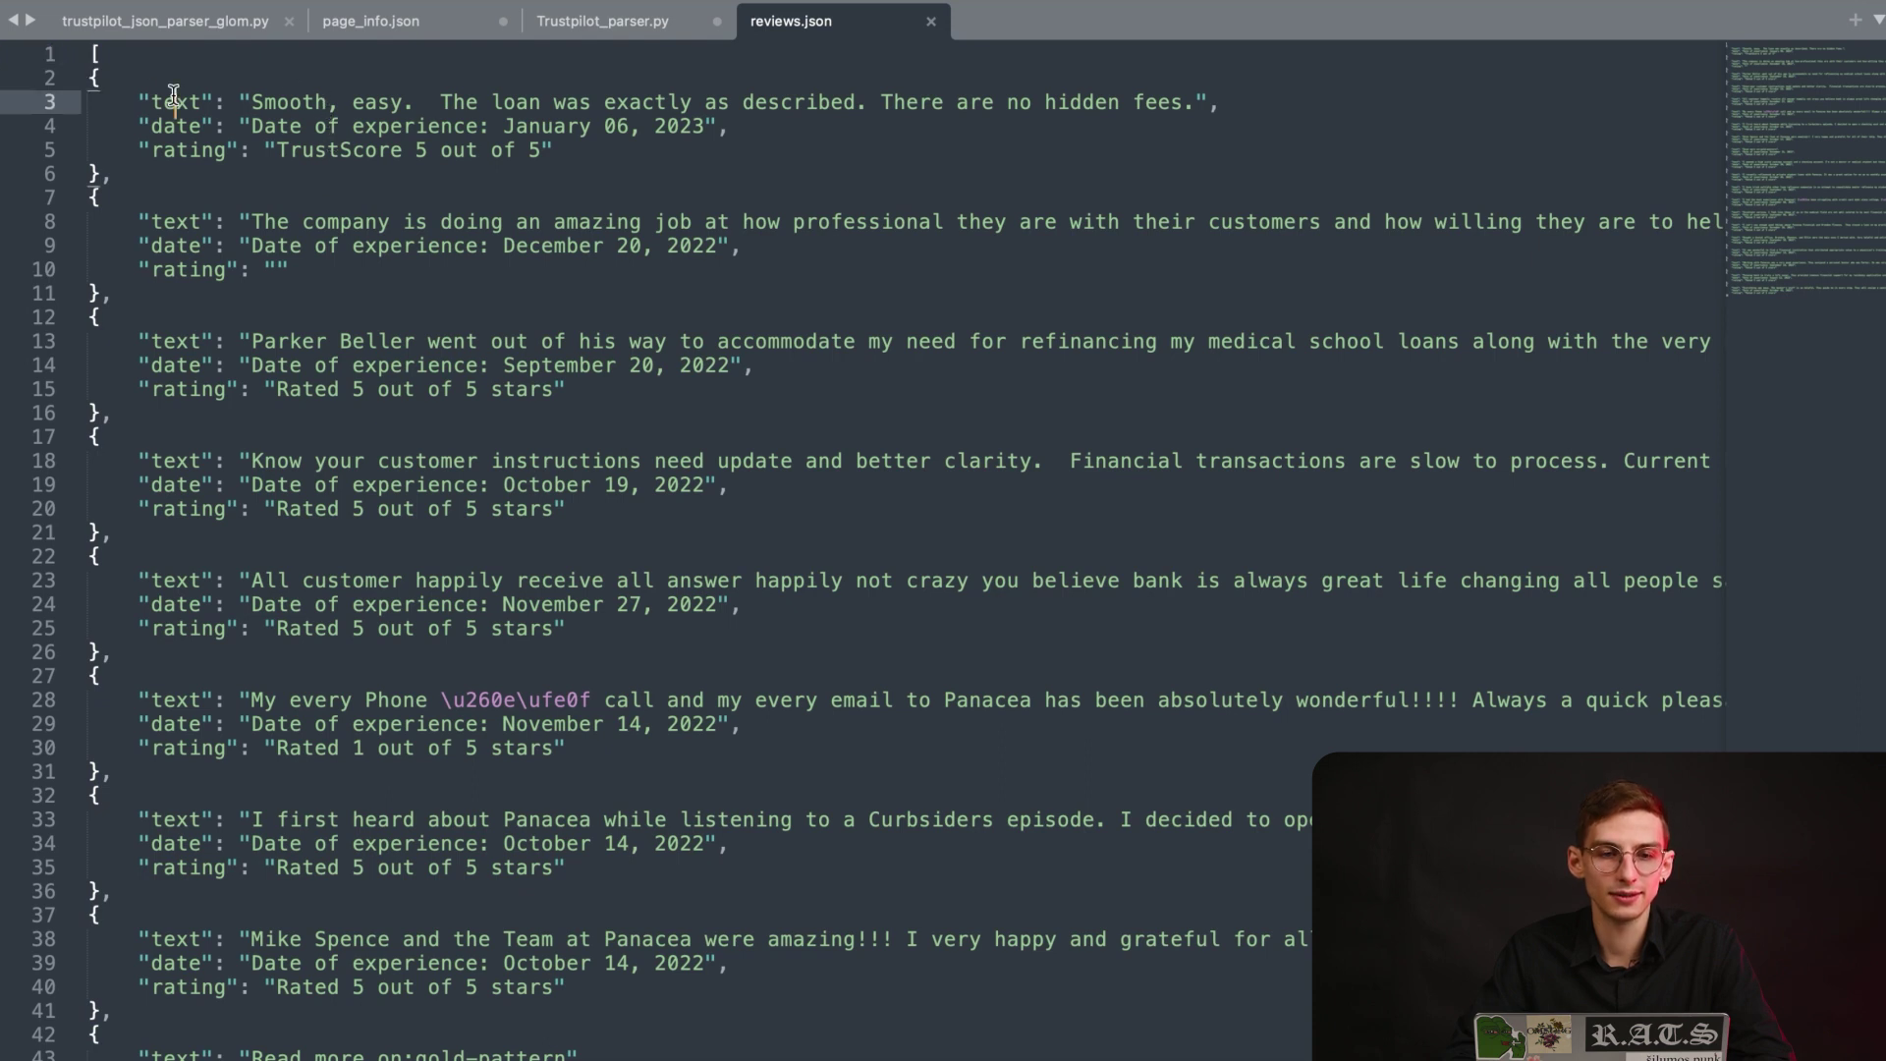
click(175, 126)
click(187, 149)
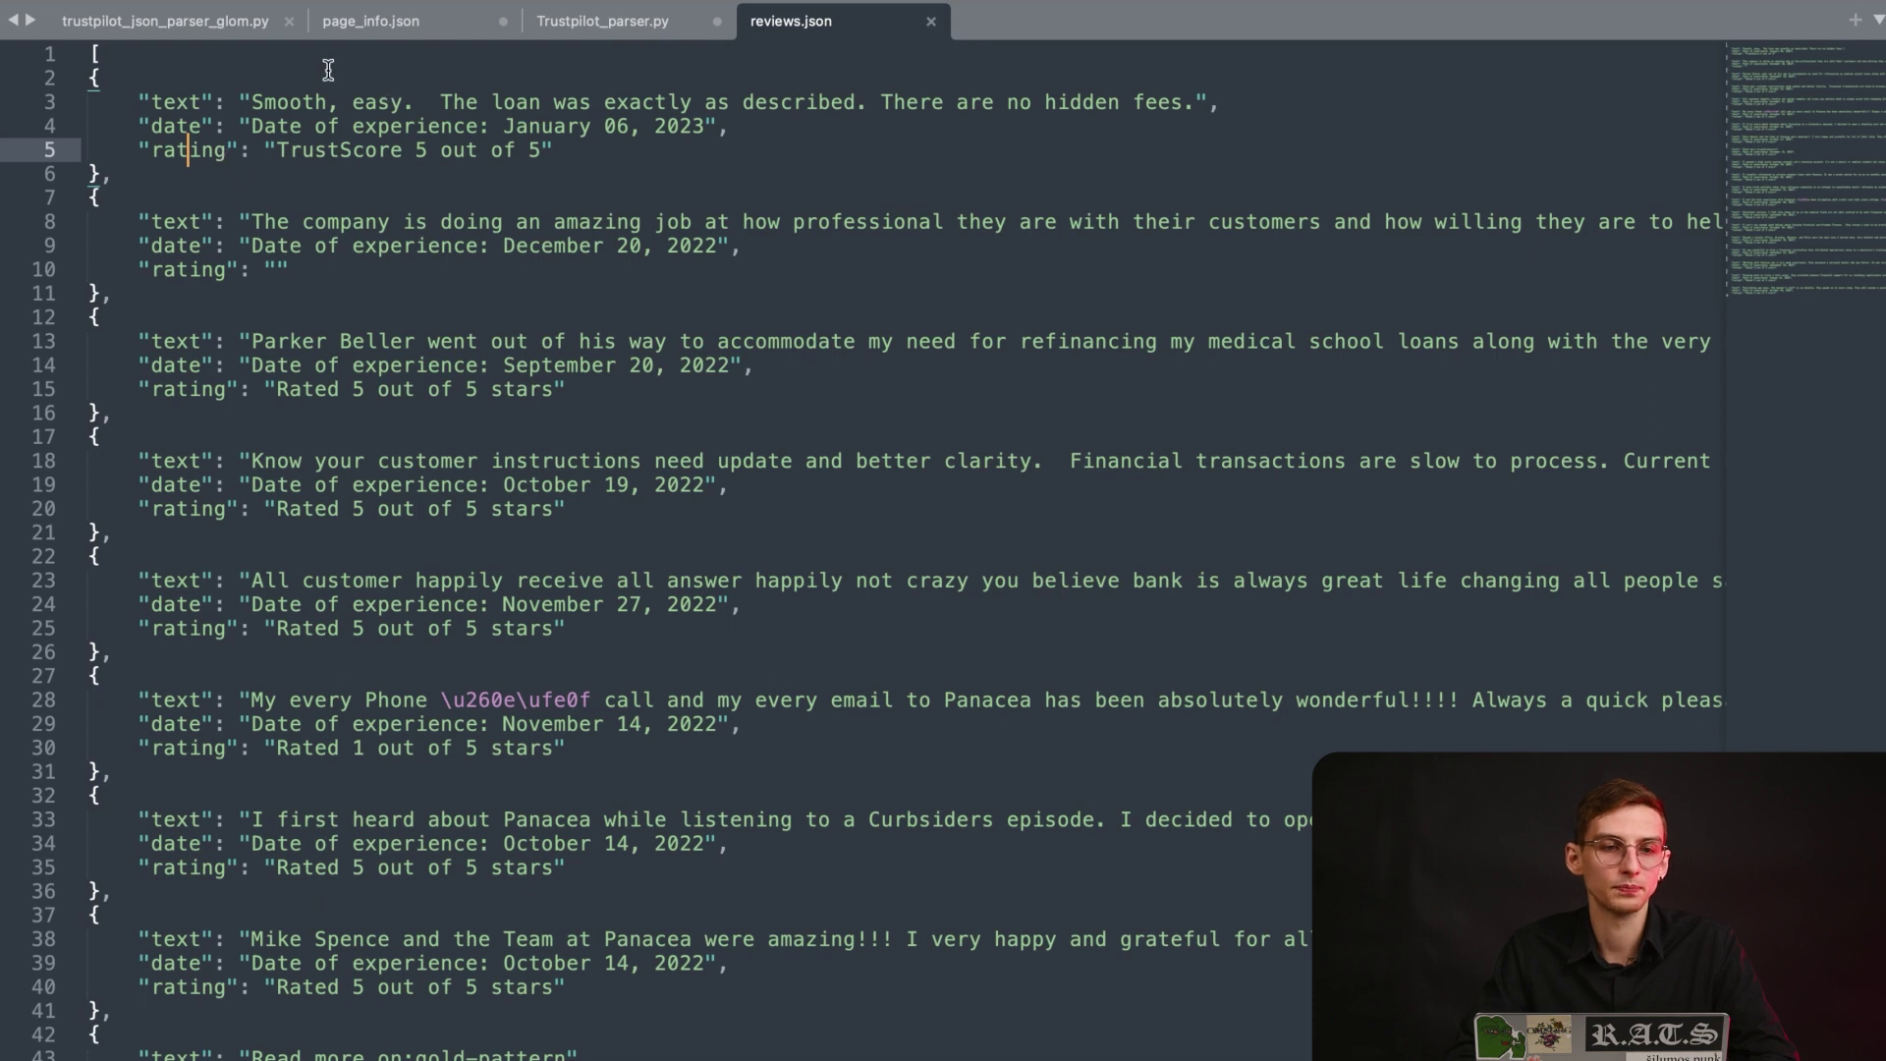
click(197, 24)
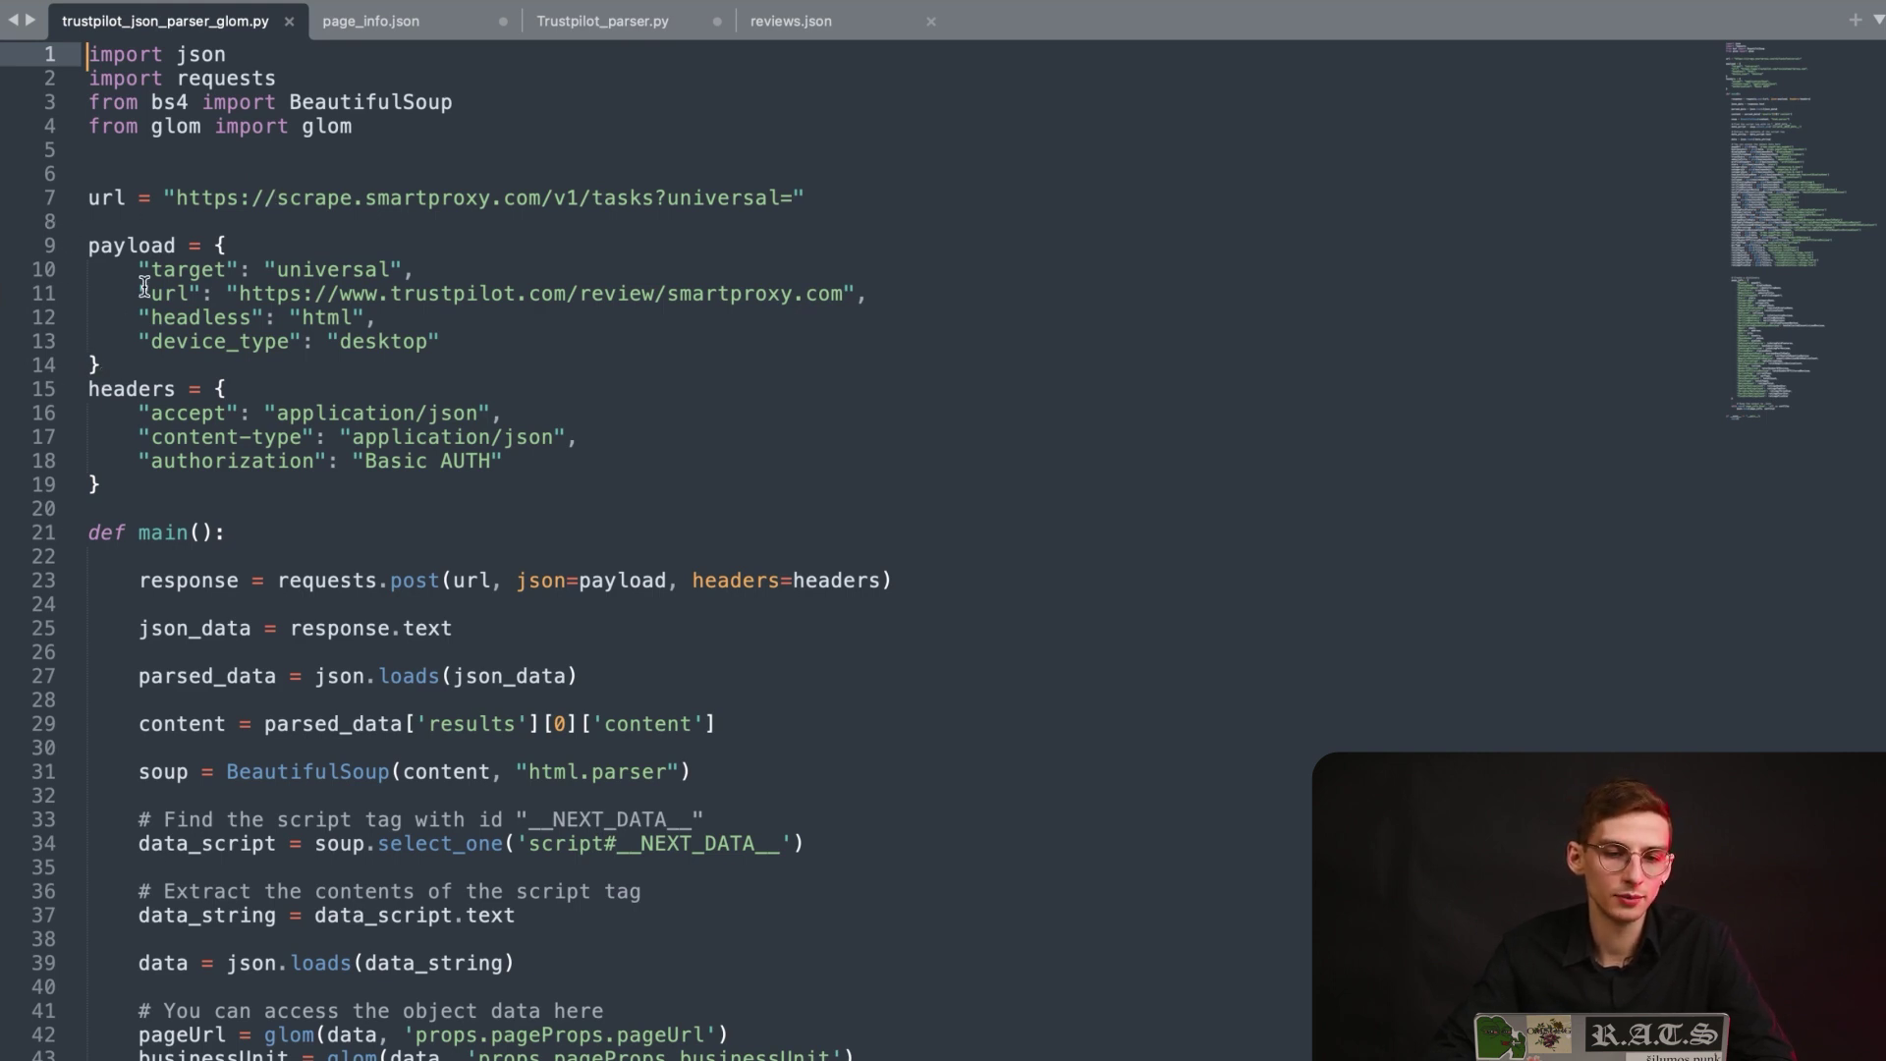
Select the full Basic authorization value in Trustpilot_parser.py's headers for copying.
scroll(113, 313, down, 2)
scroll(113, 313, down, 1)
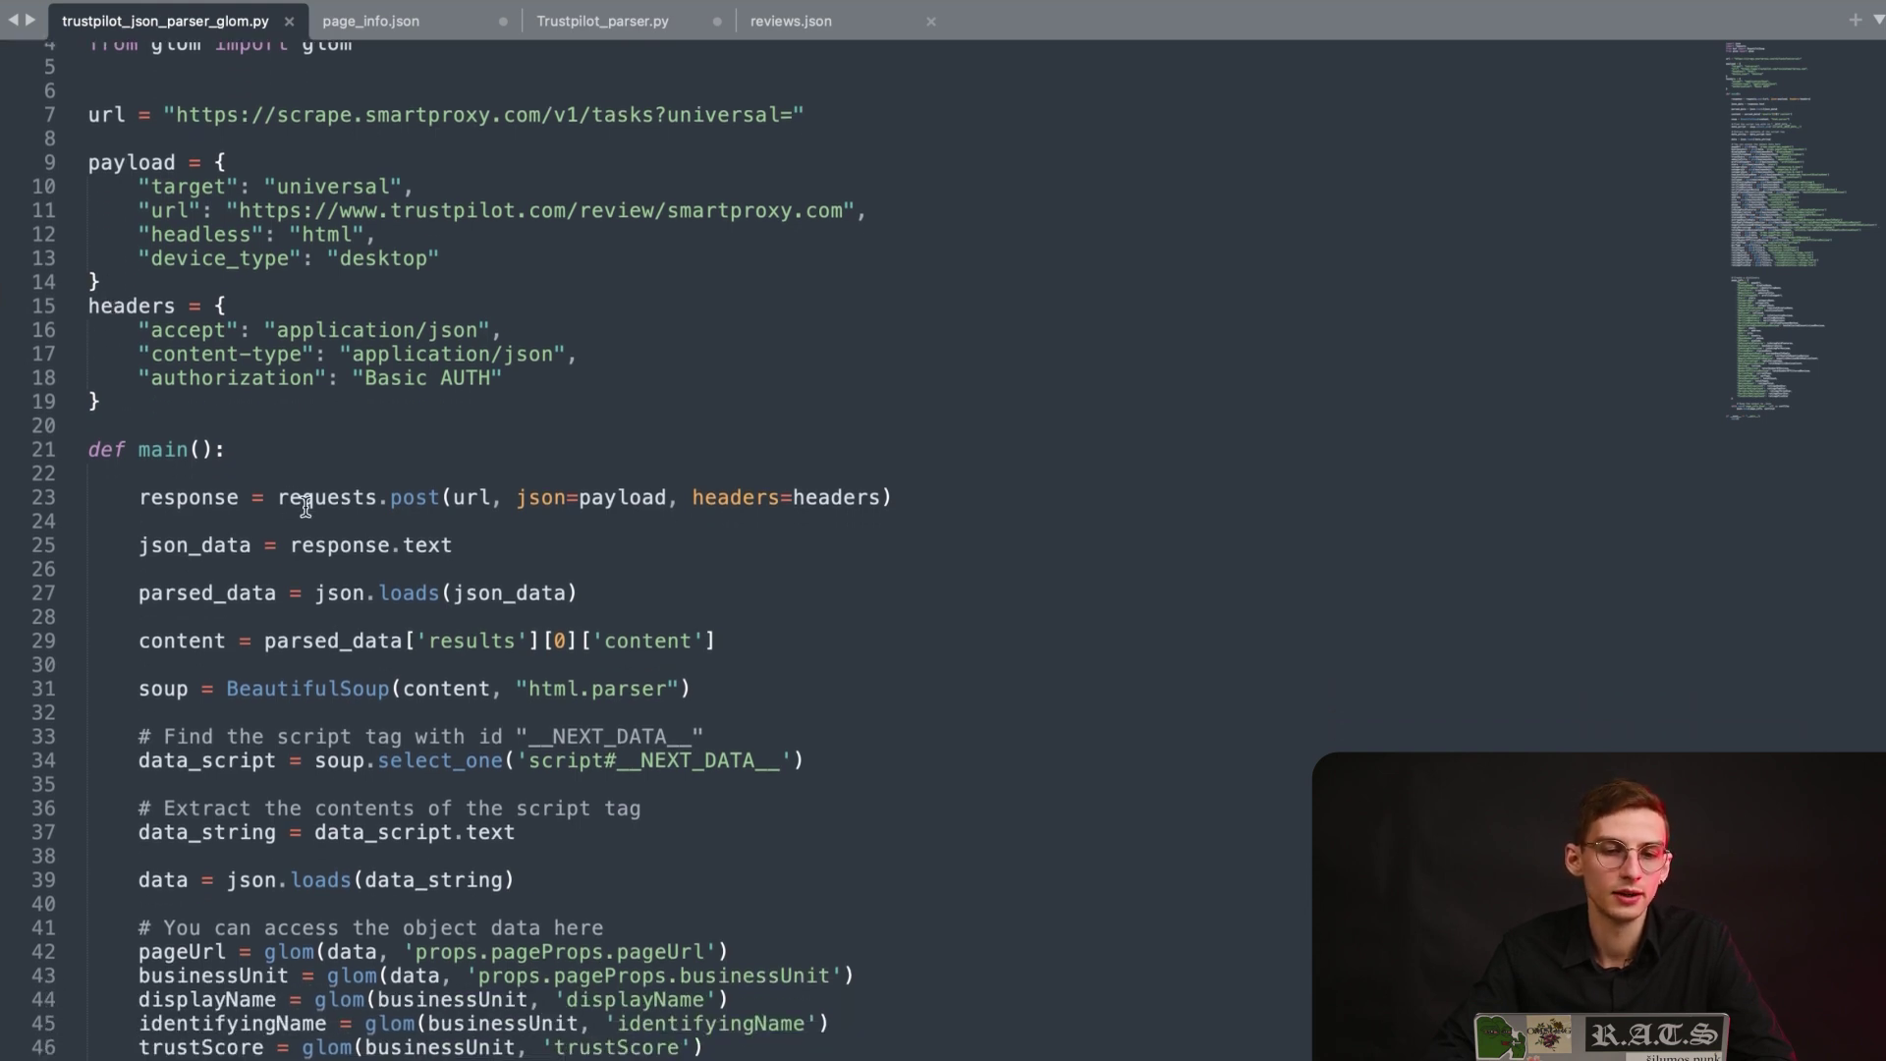
scroll(305, 507, down, 3)
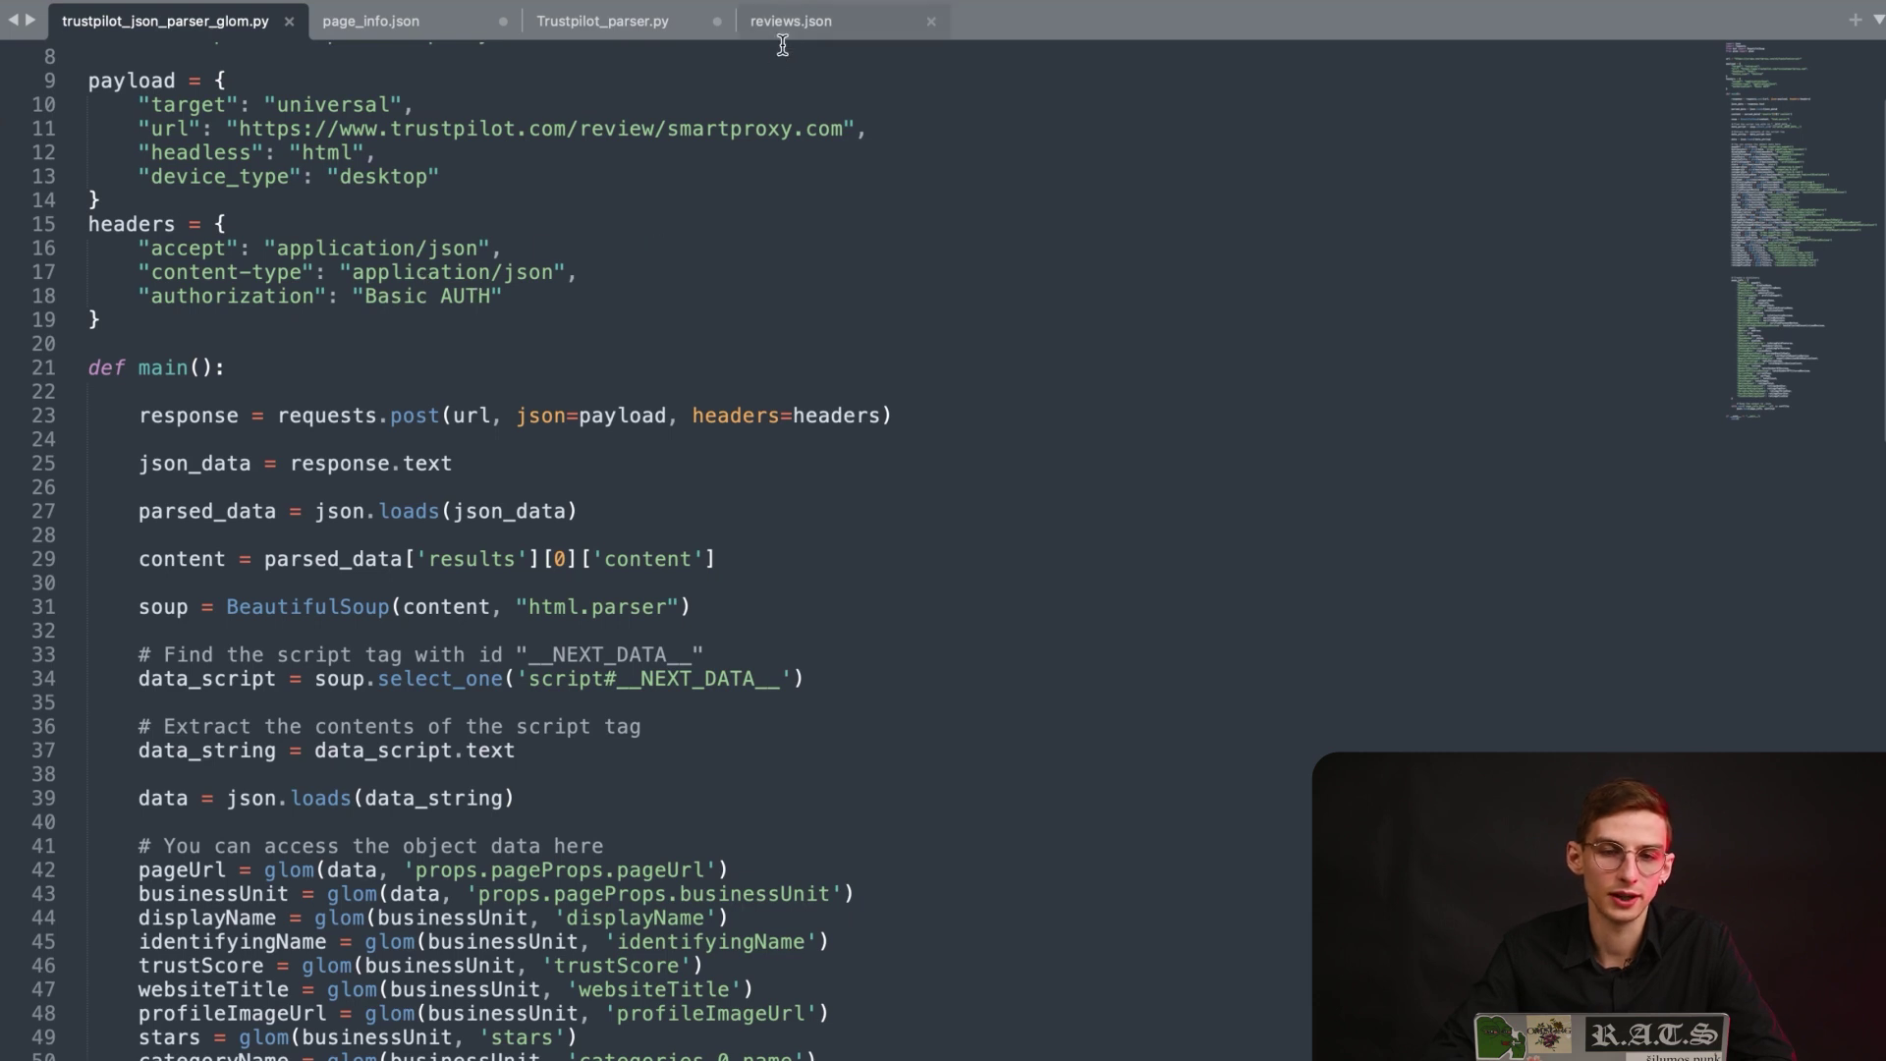
click(621, 31)
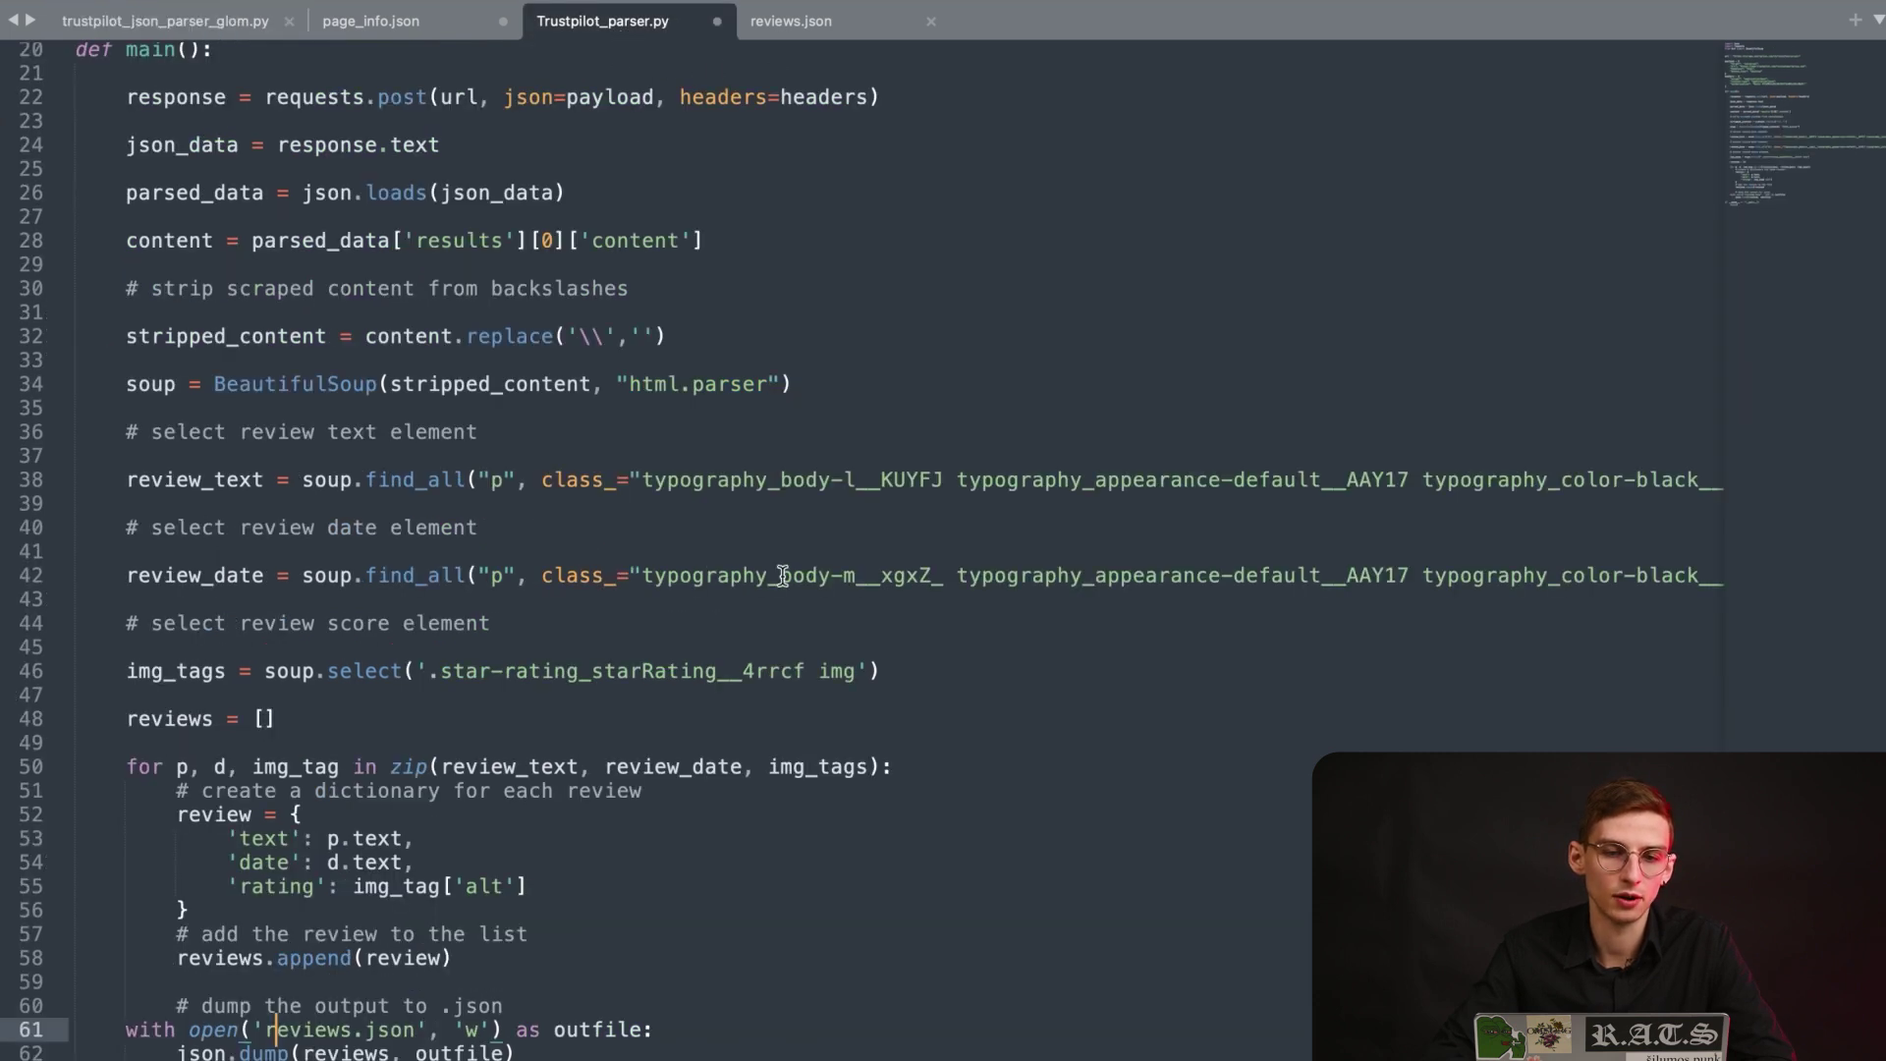
scroll(779, 575, up, 10)
drag(830, 437, 352, 439)
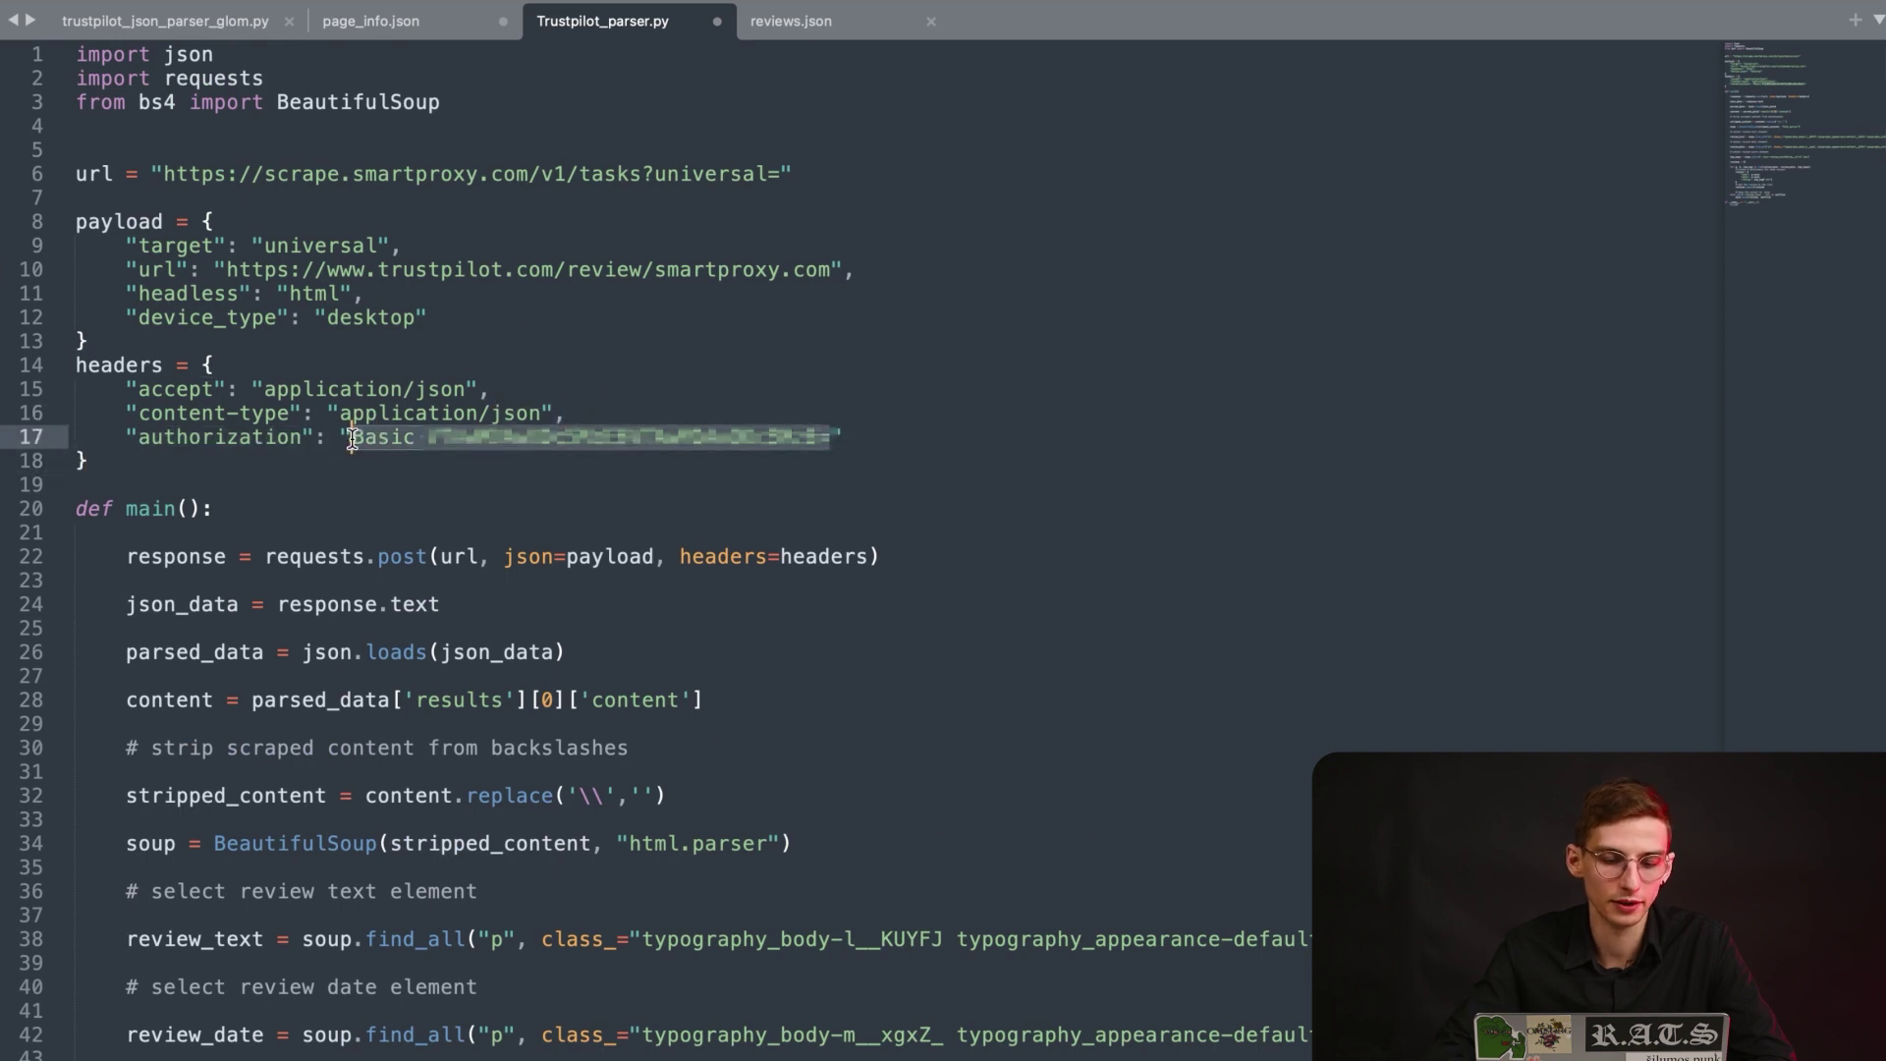
Paste the token over the 'Basic AUTH' placeholder on line 18 of the glom script.
click(208, 29)
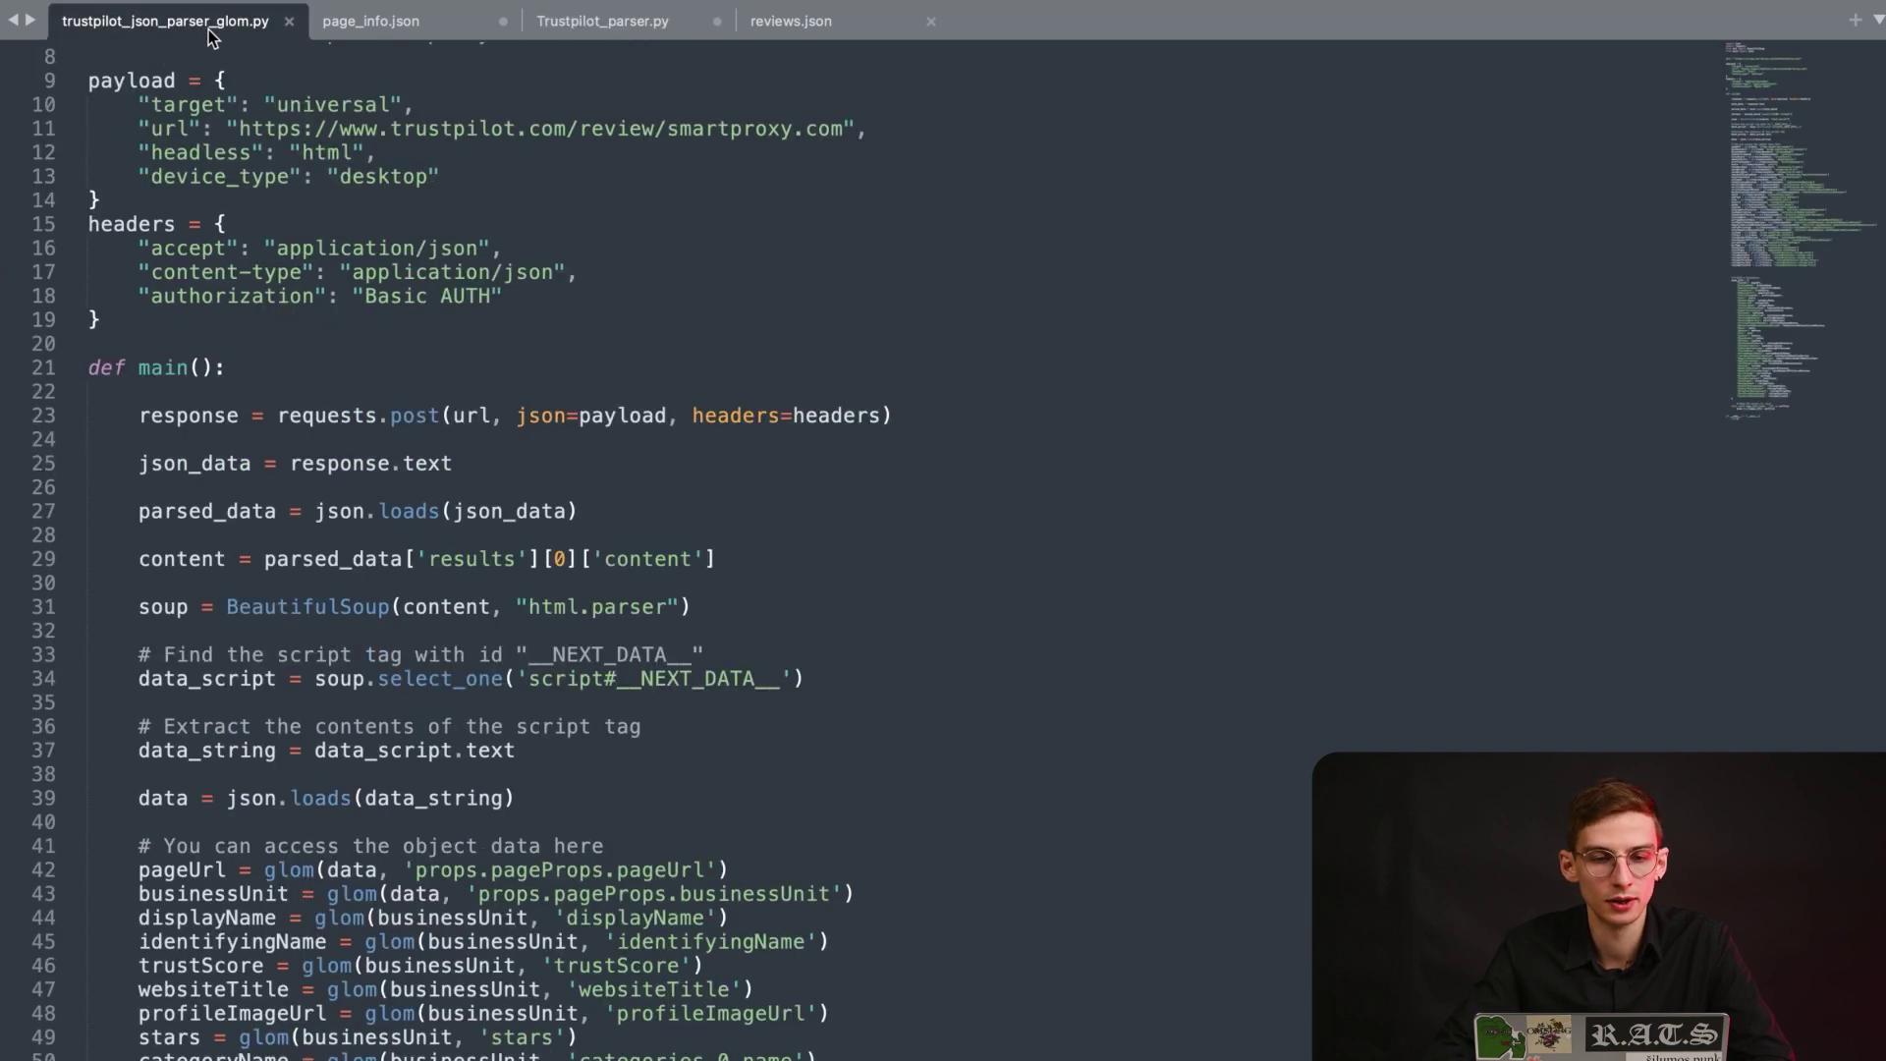
drag(366, 300, 501, 299)
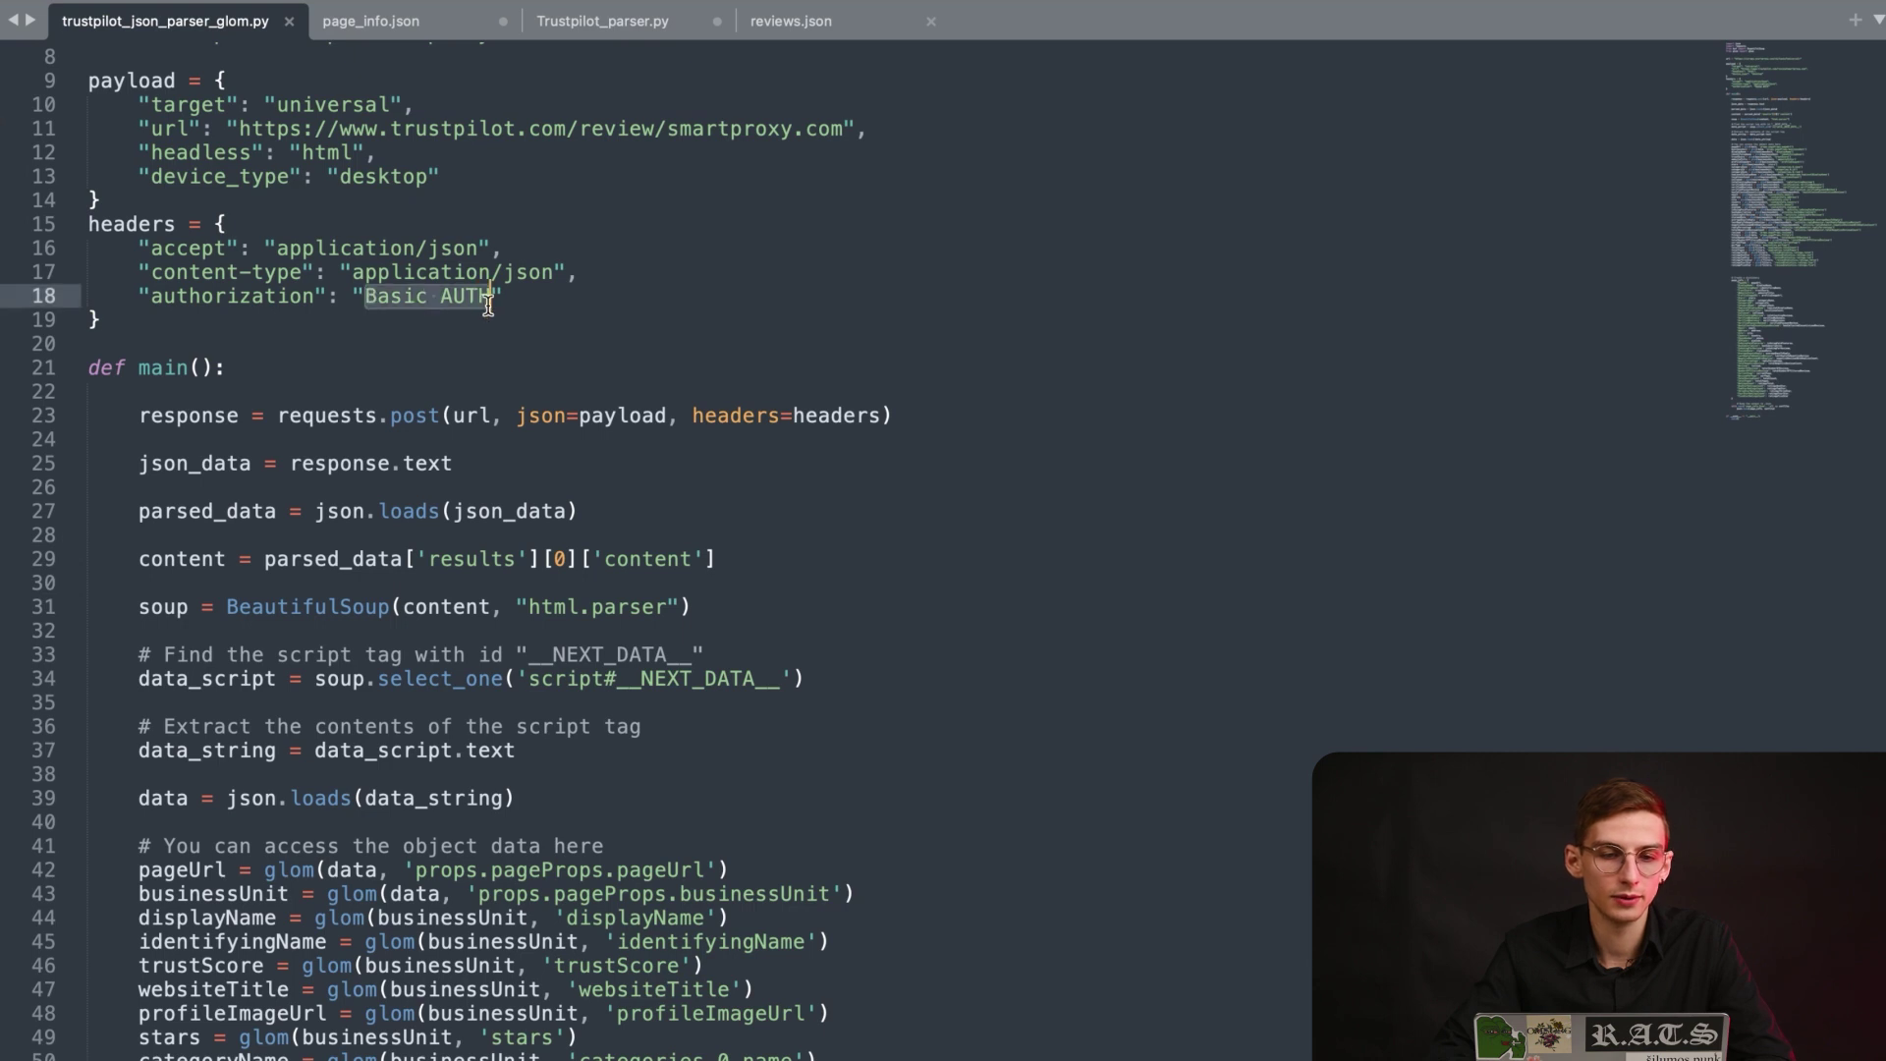
key(super+v)
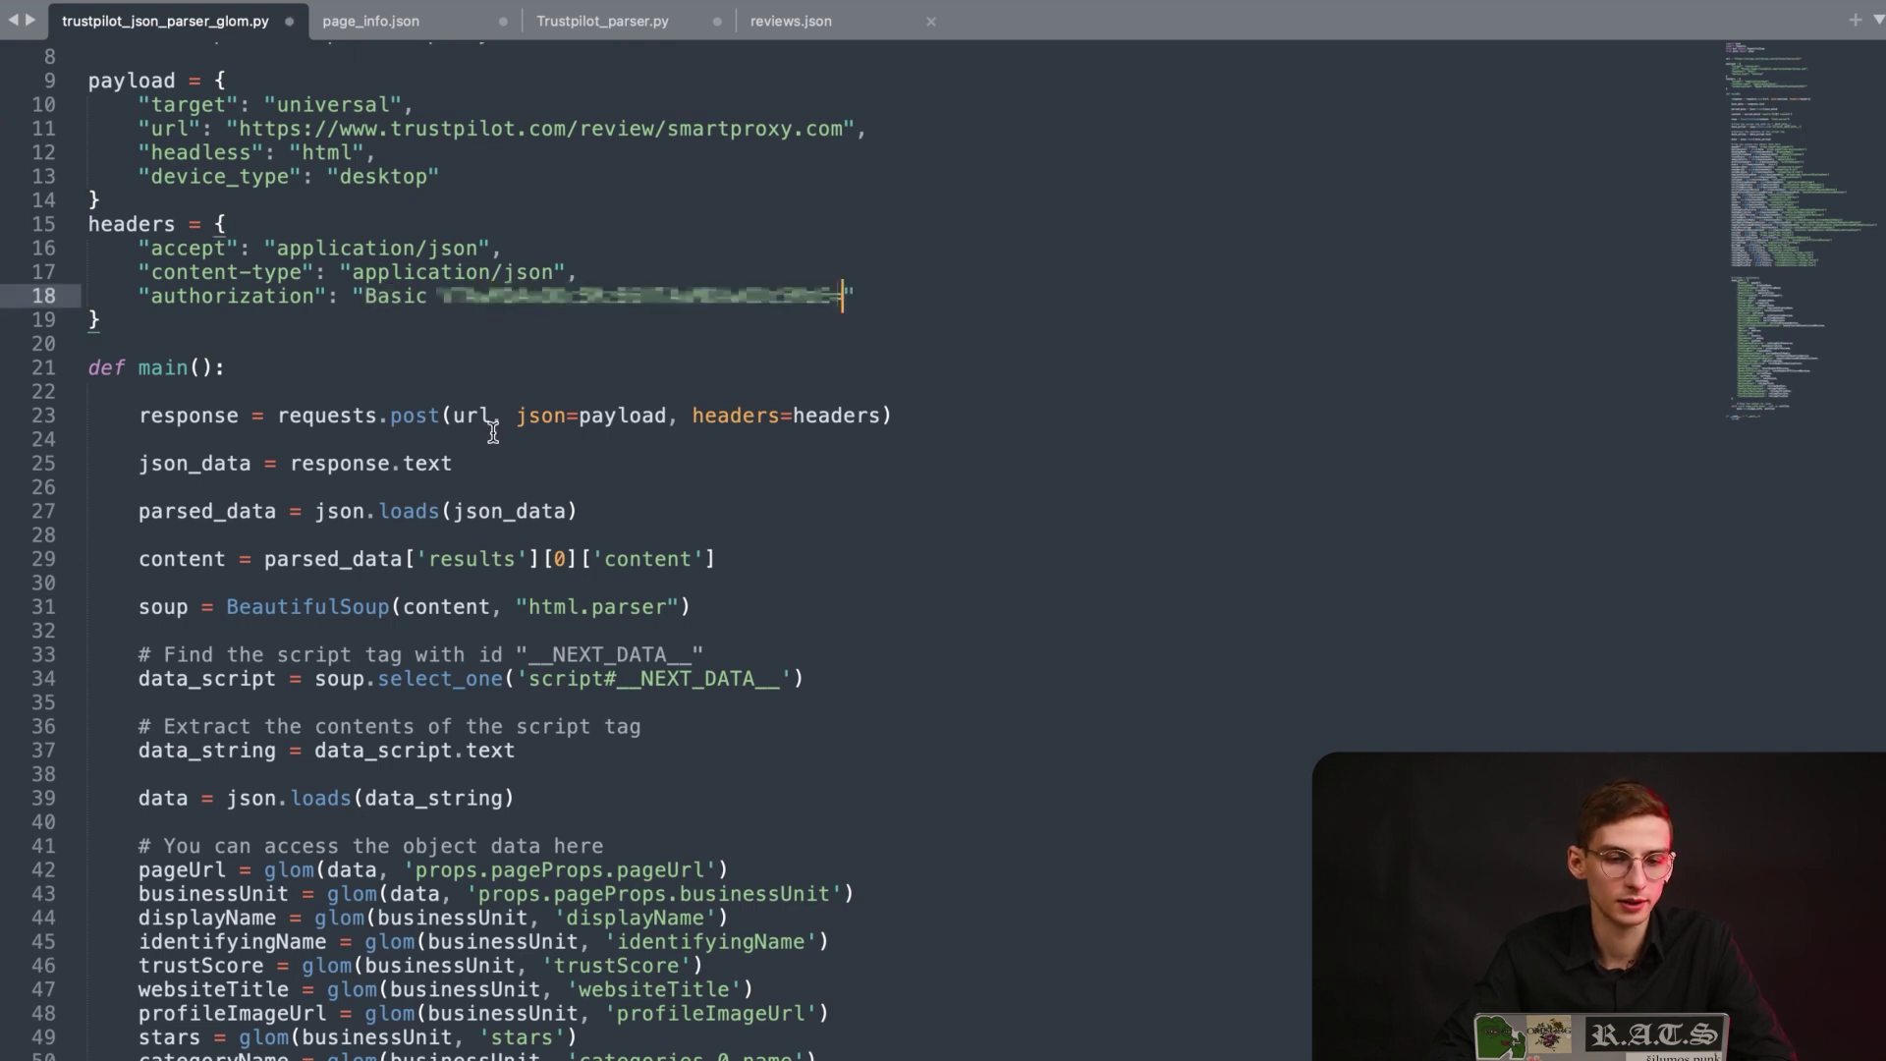
scroll(494, 433, down, 1)
scroll(493, 432, down, 2)
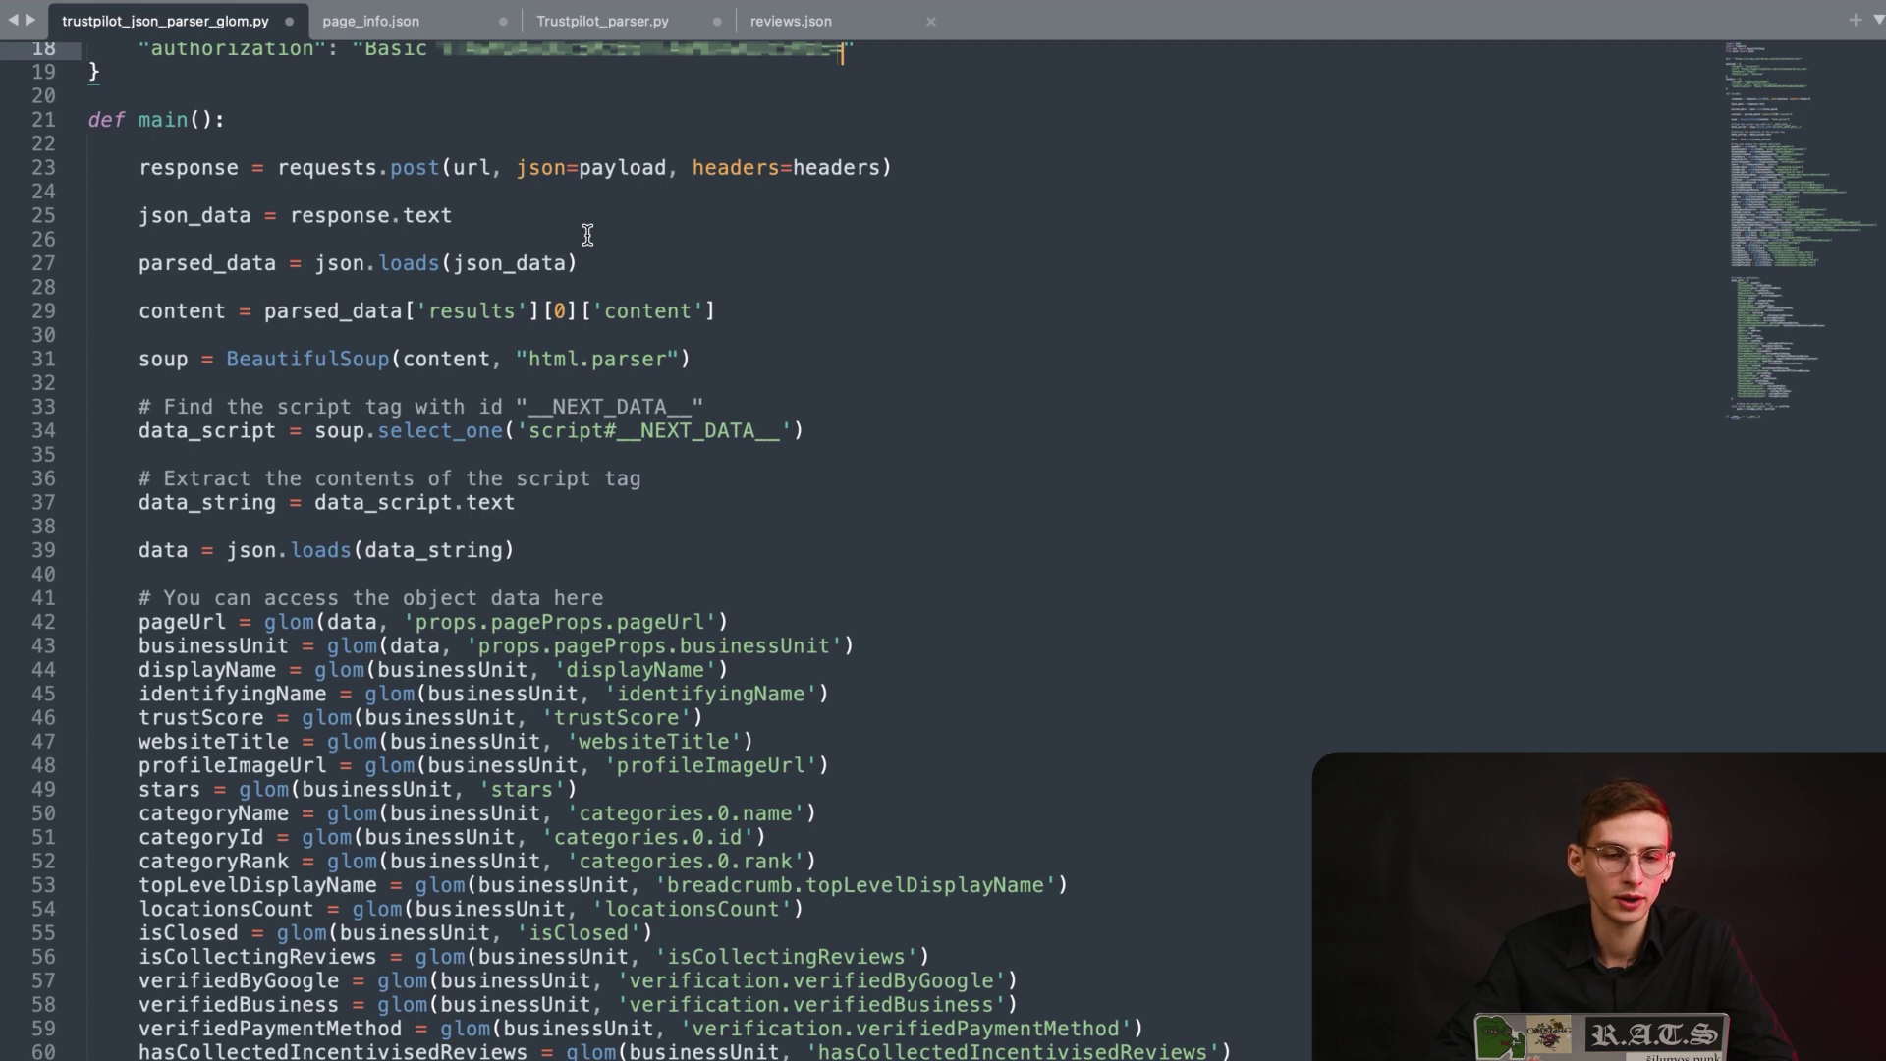
scroll(587, 235, down, 2)
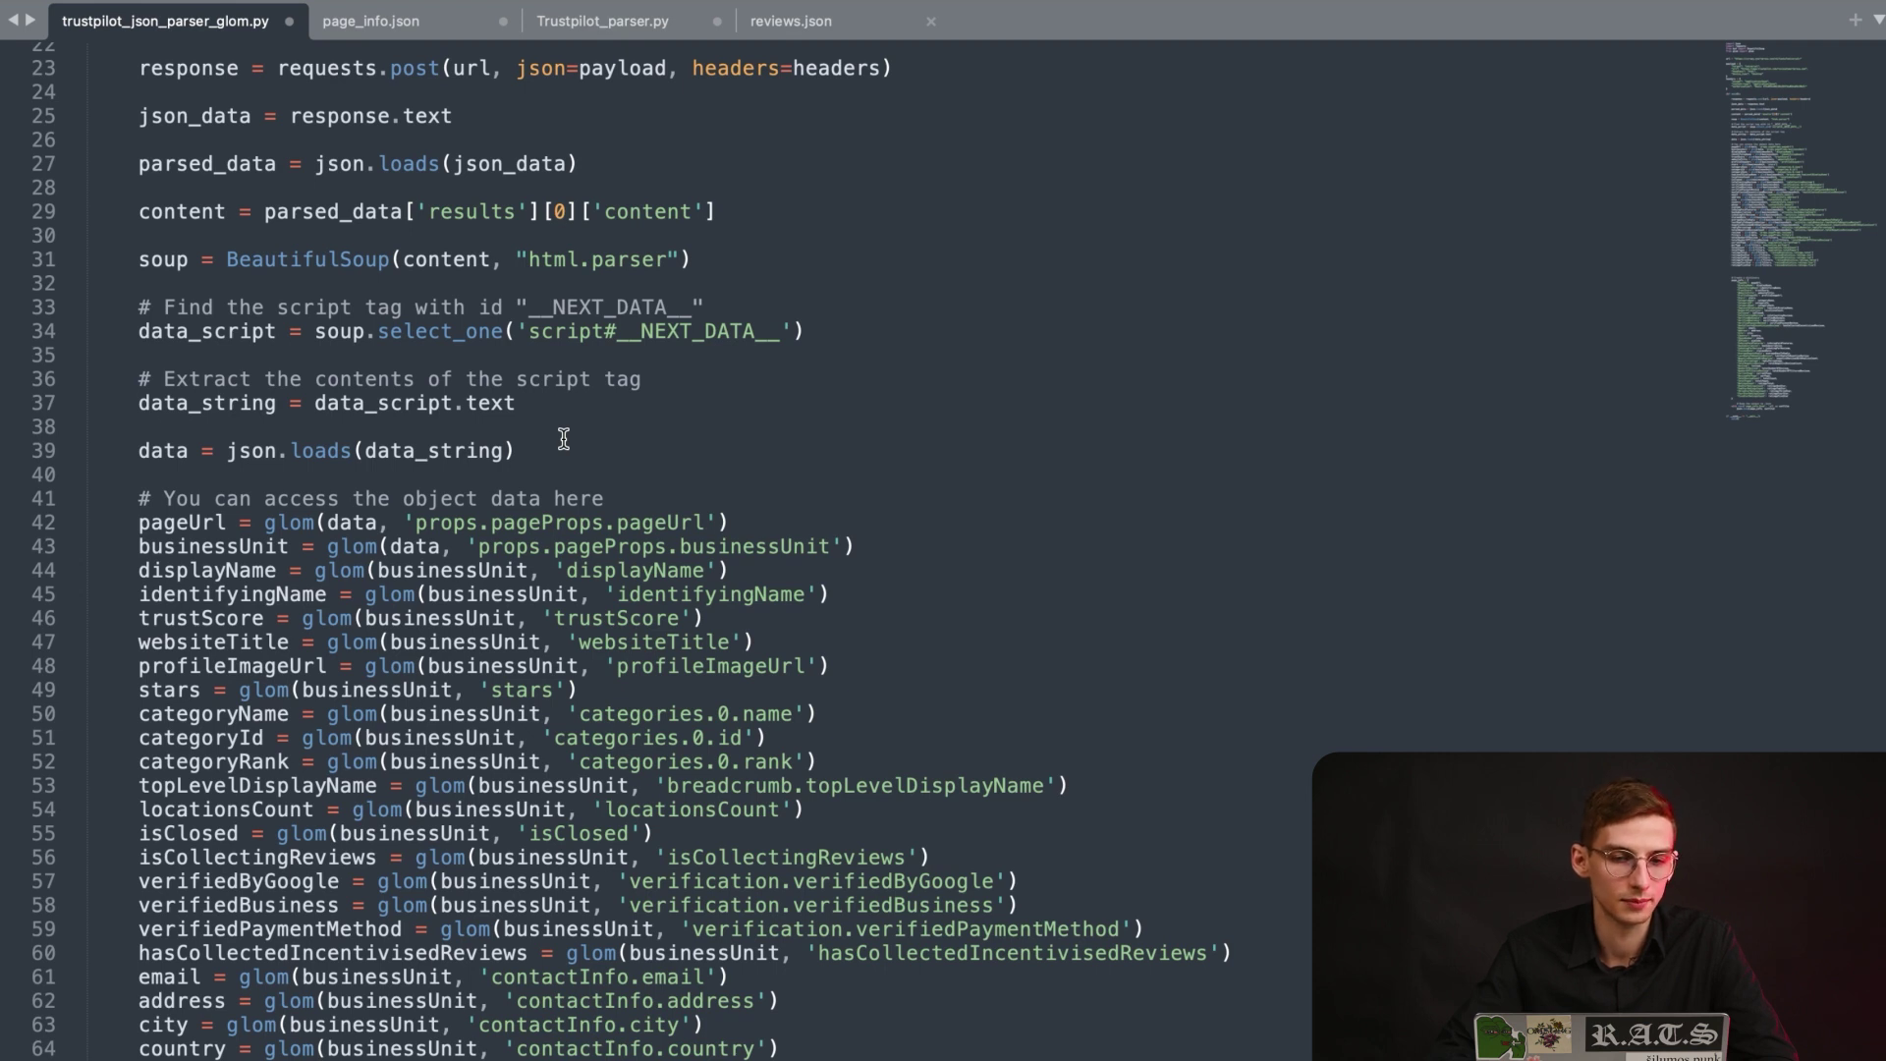
scroll(563, 439, down, 3)
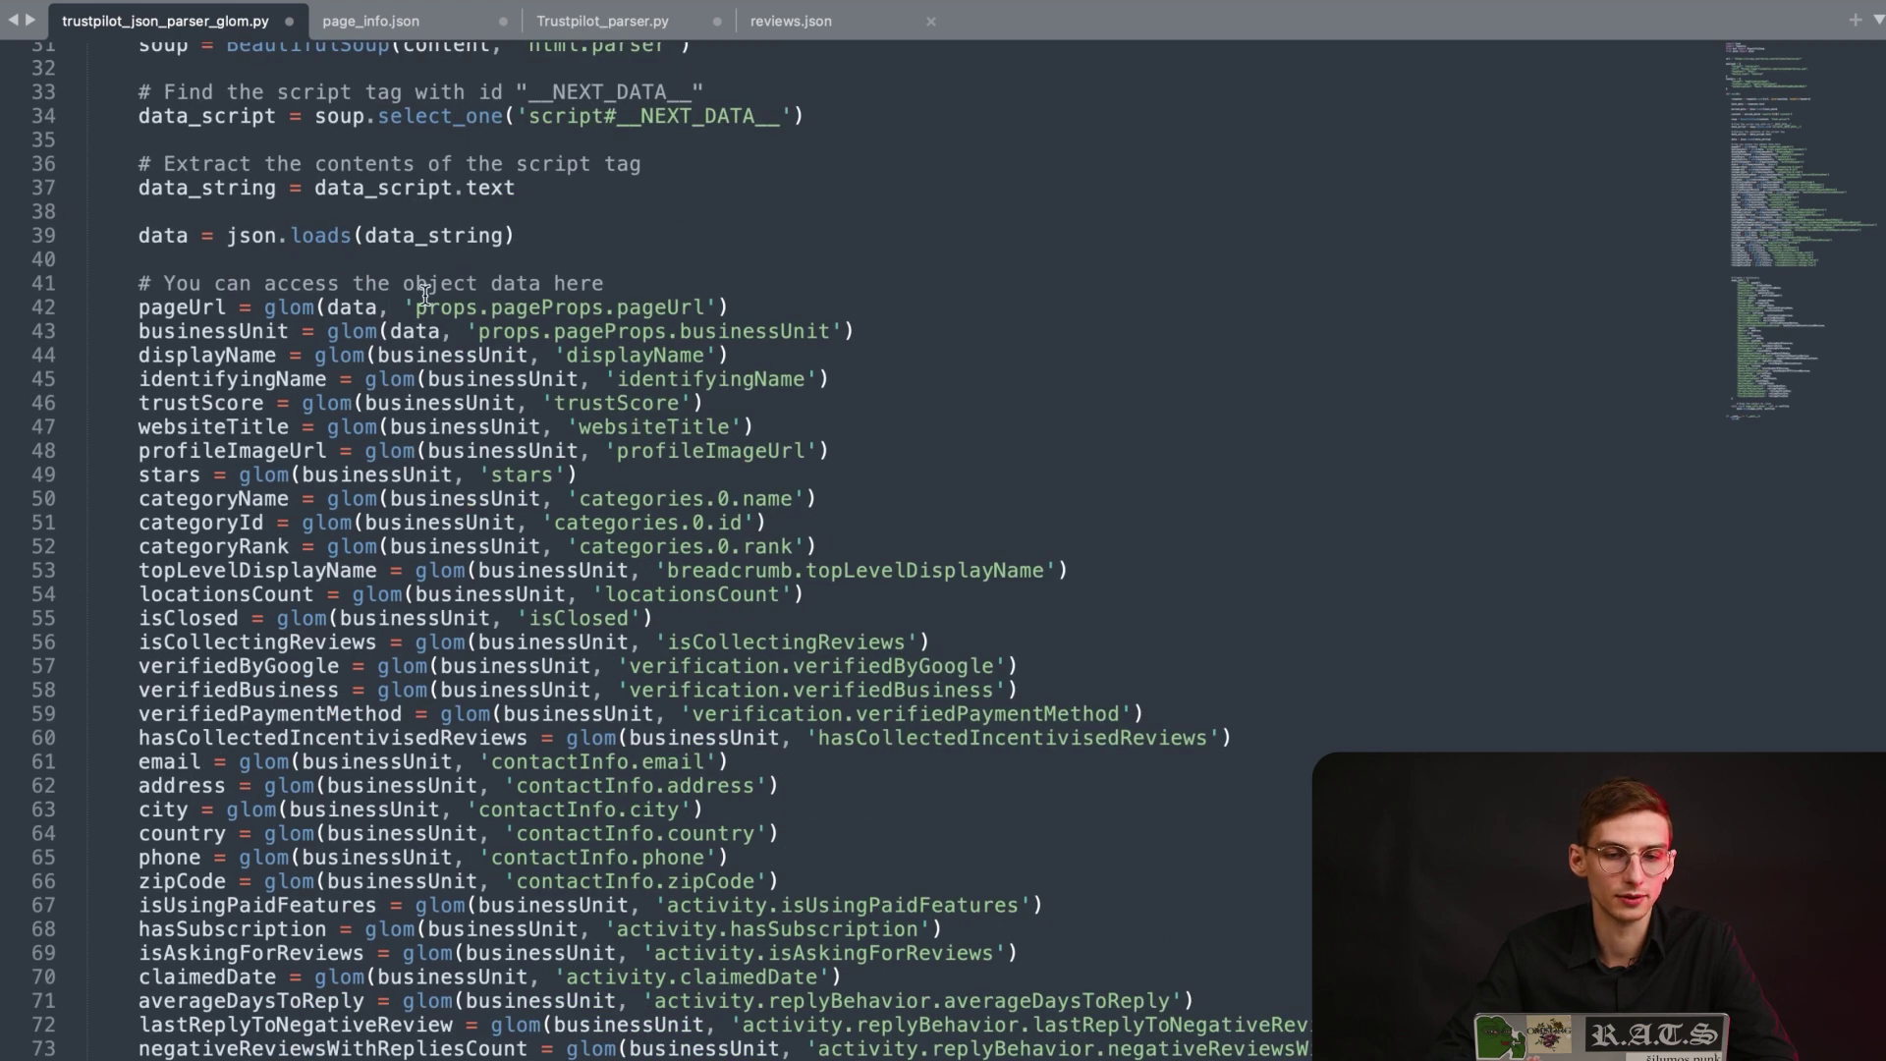
scroll(424, 292, up, 1)
click(637, 370)
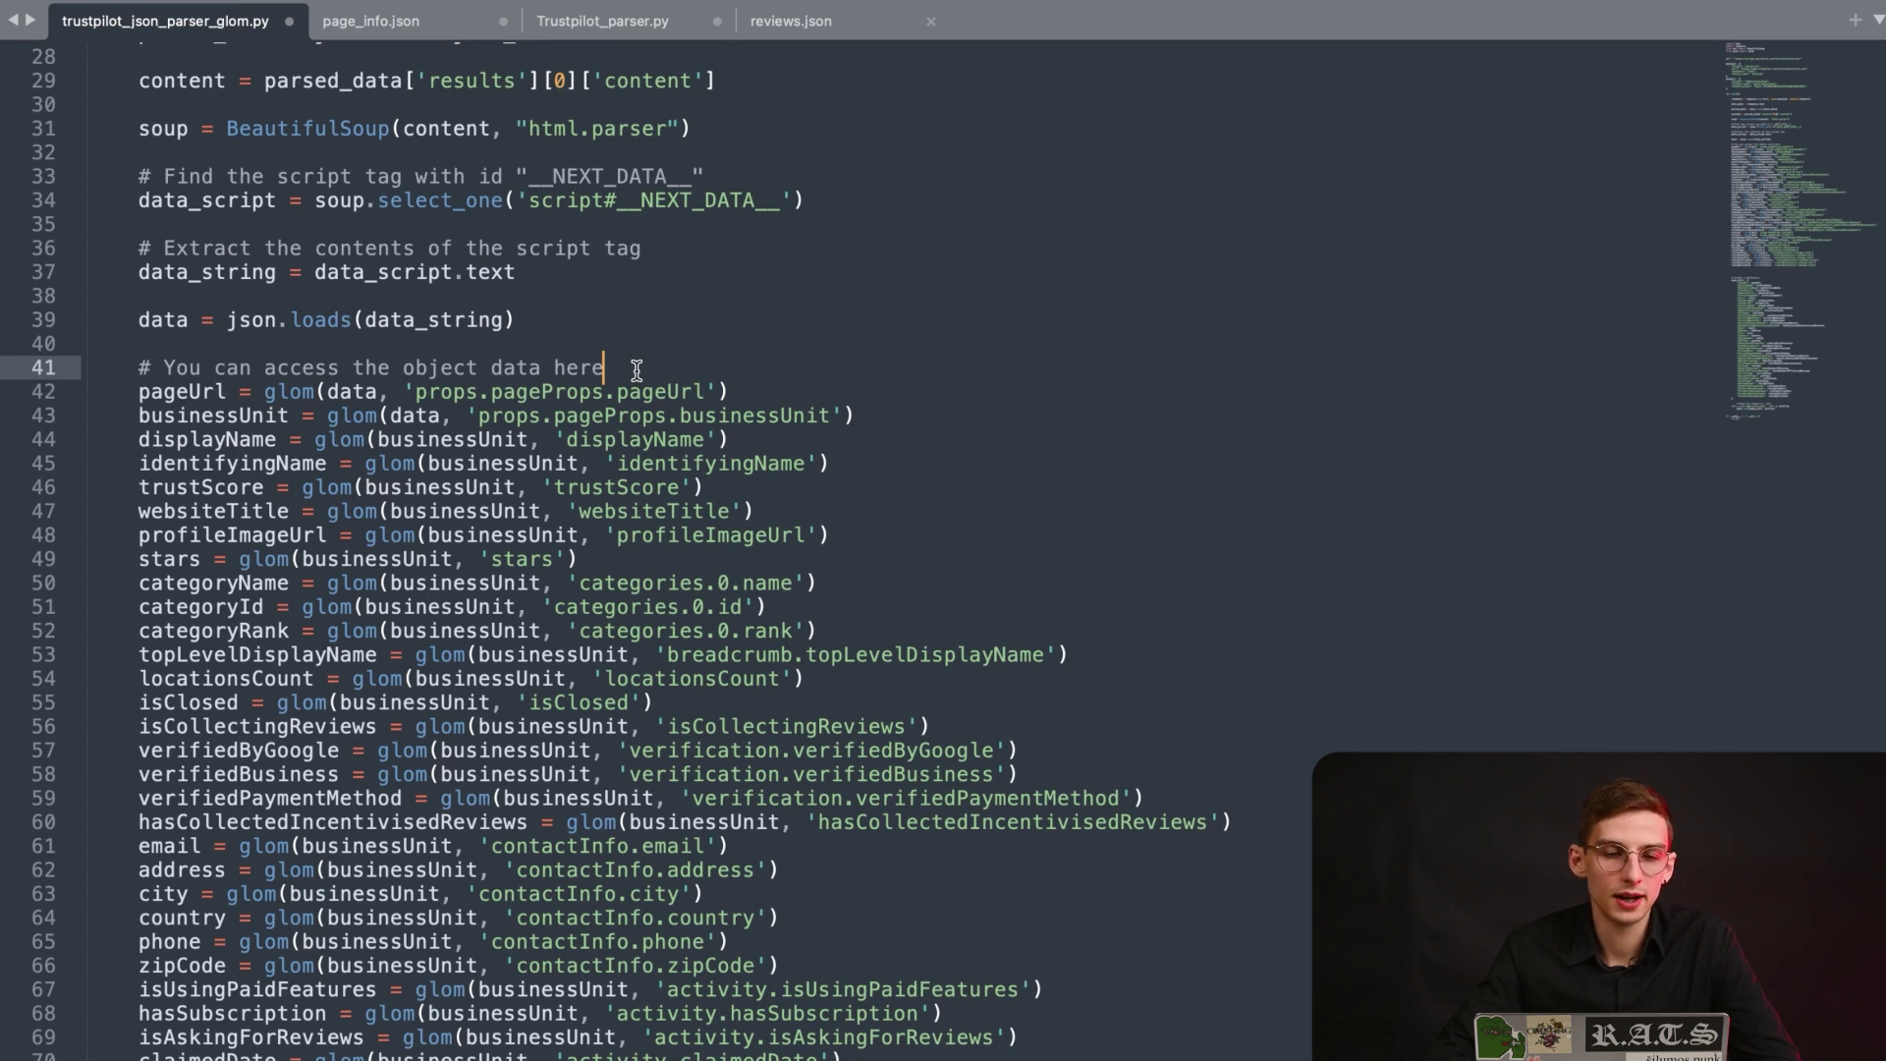
scroll(682, 775, down, 1)
scroll(682, 775, down, 2)
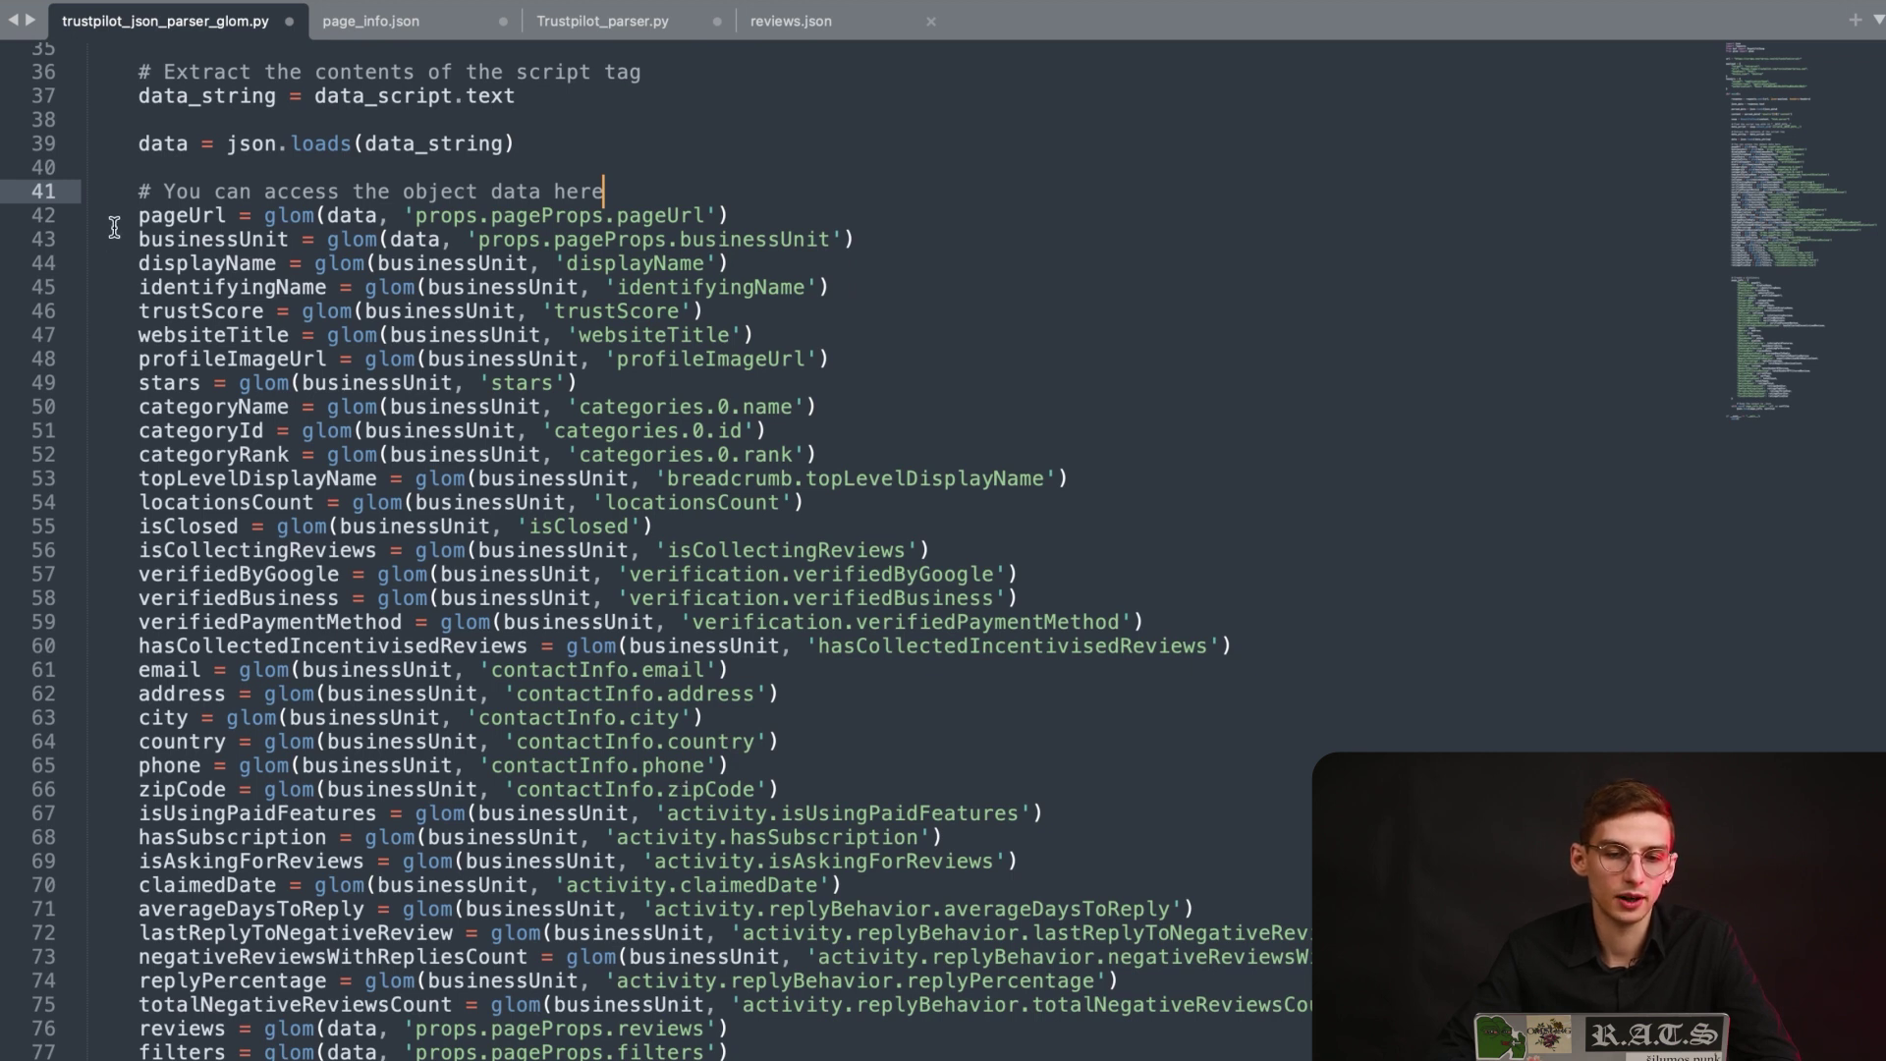
scroll(778, 290, down, 1)
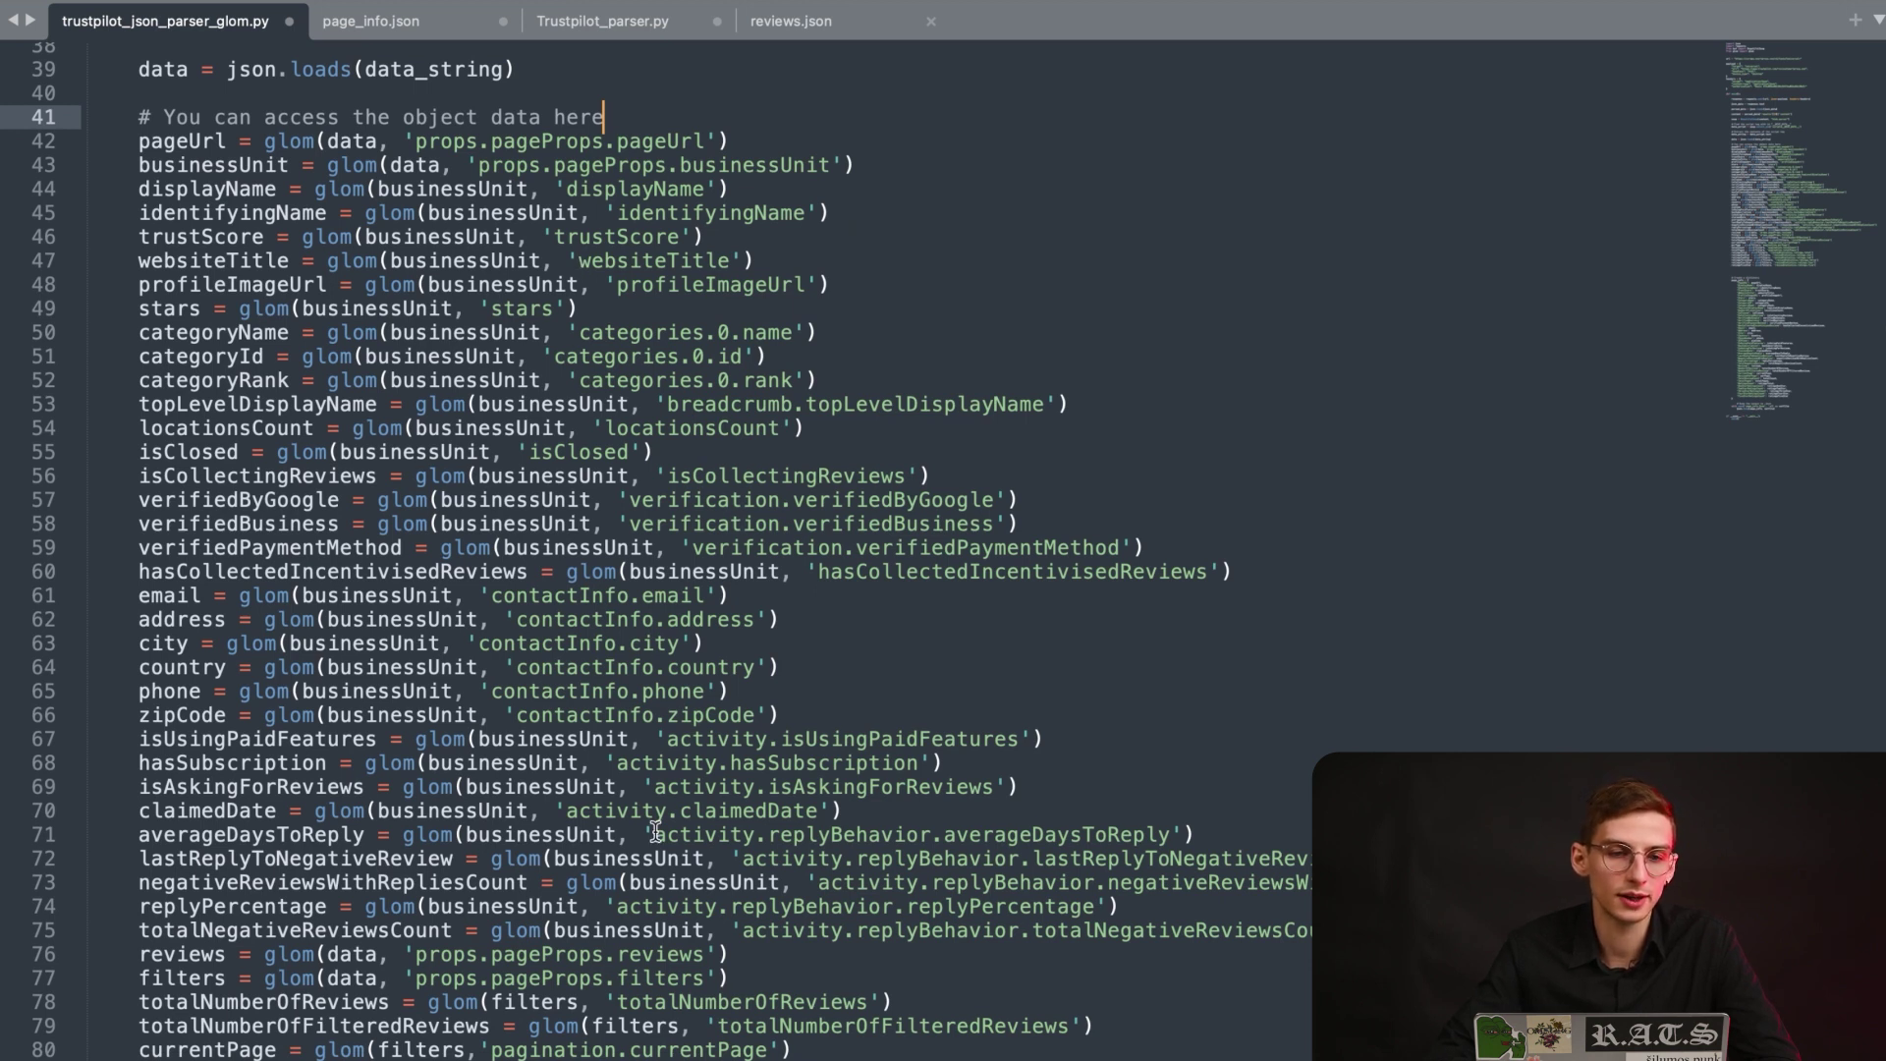
scroll(220, 442, down, 1)
scroll(220, 442, down, 1)
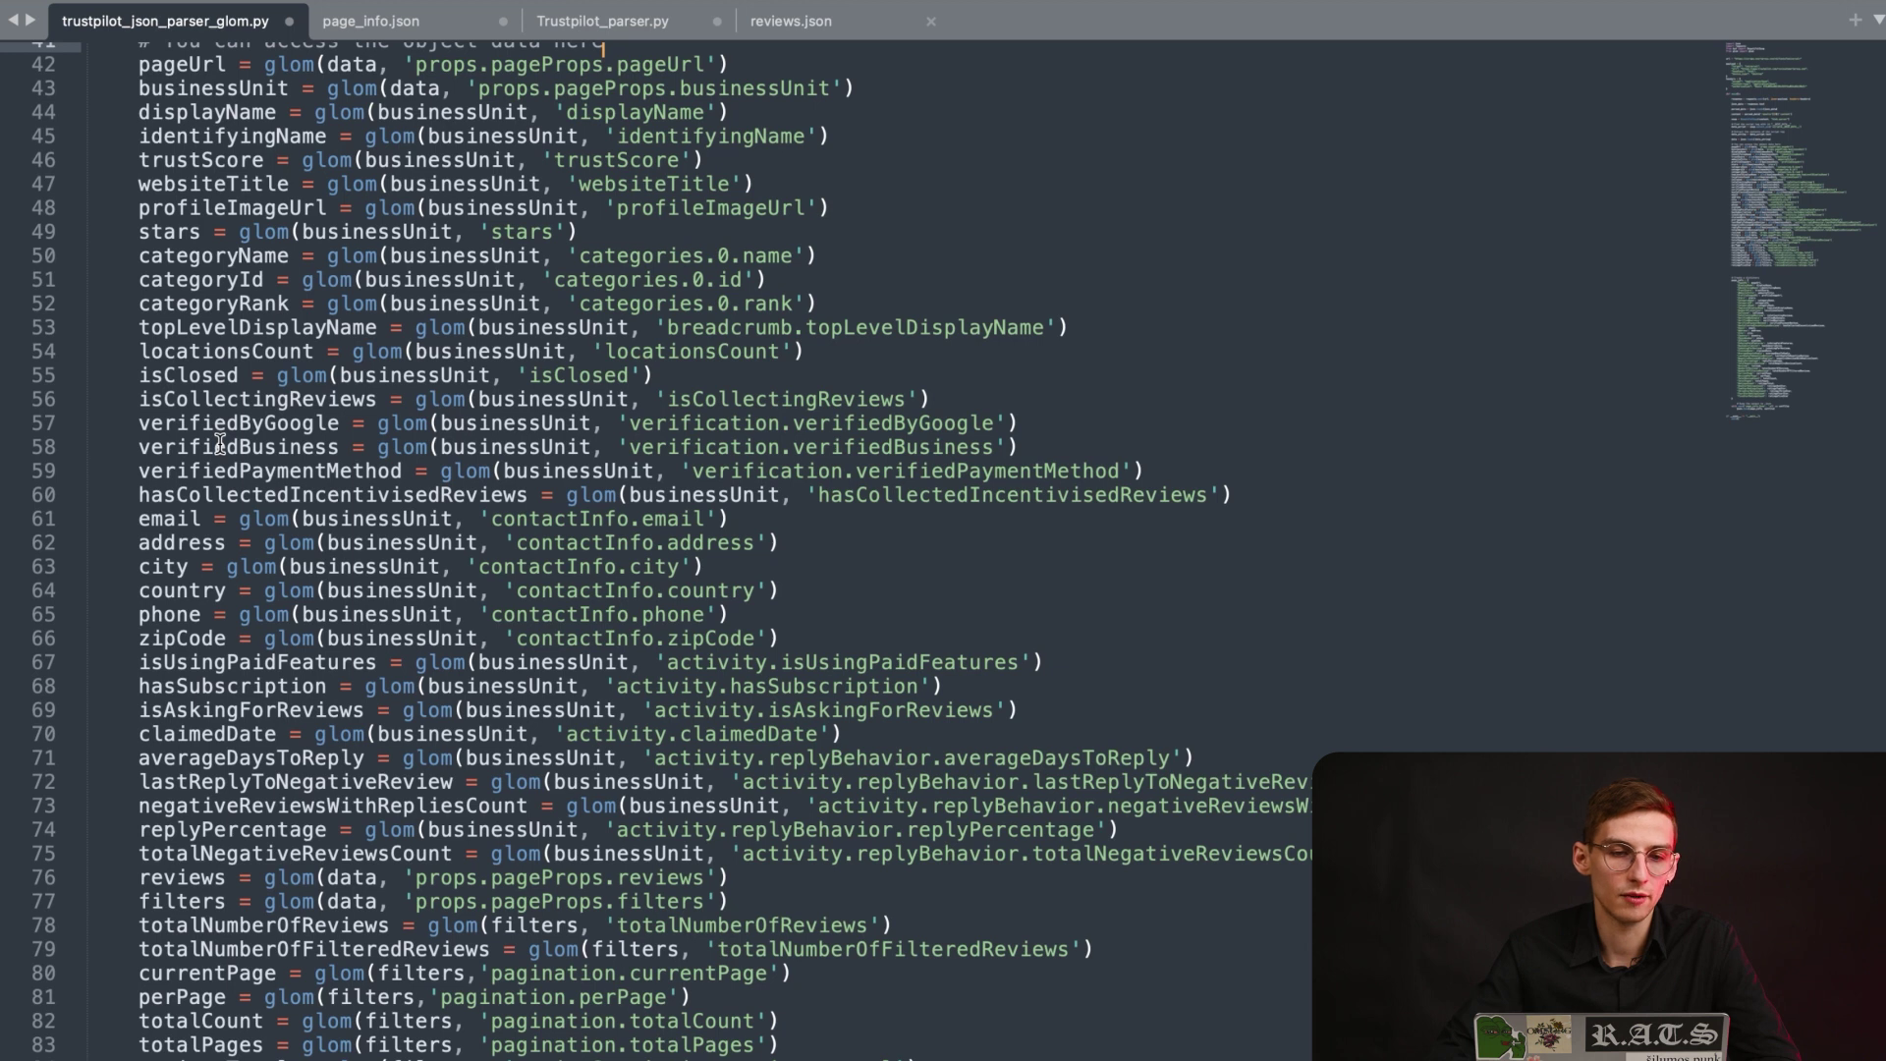
scroll(220, 443, down, 1)
scroll(220, 444, down, 5)
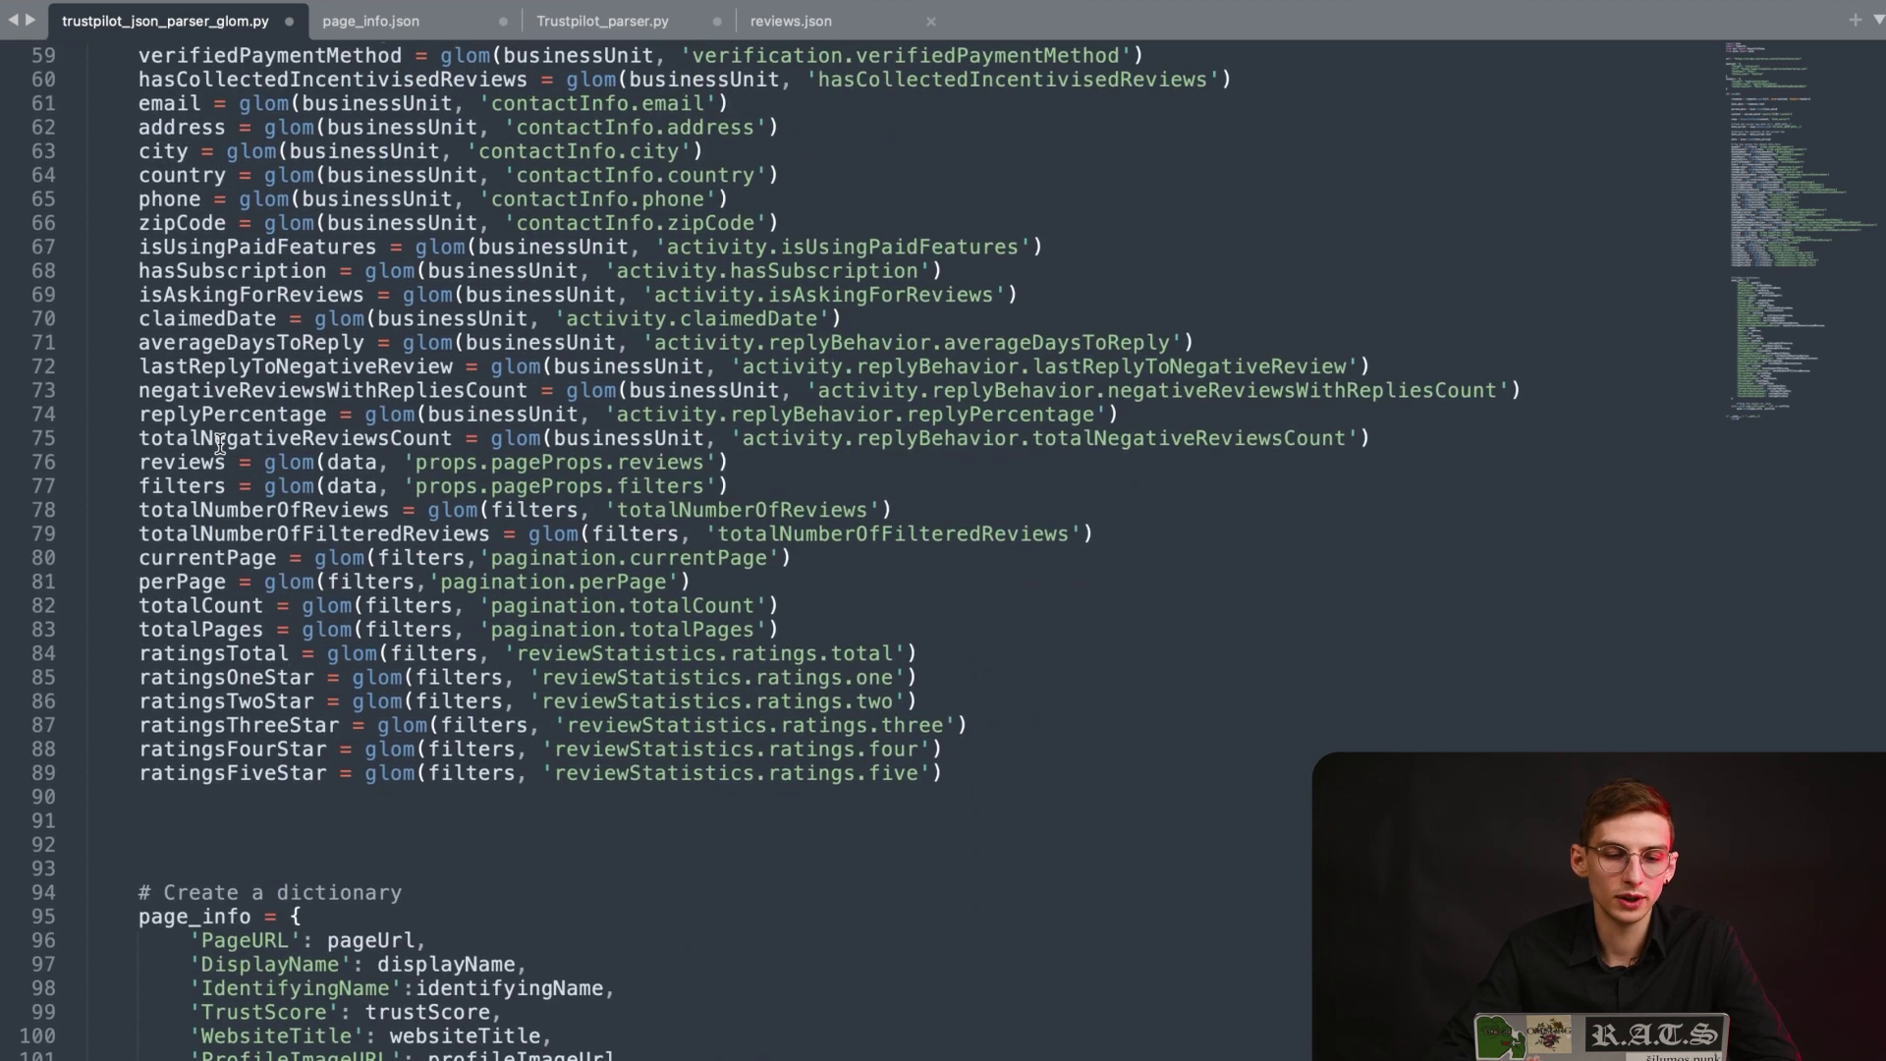
scroll(220, 444, down, 1)
scroll(220, 444, down, 5)
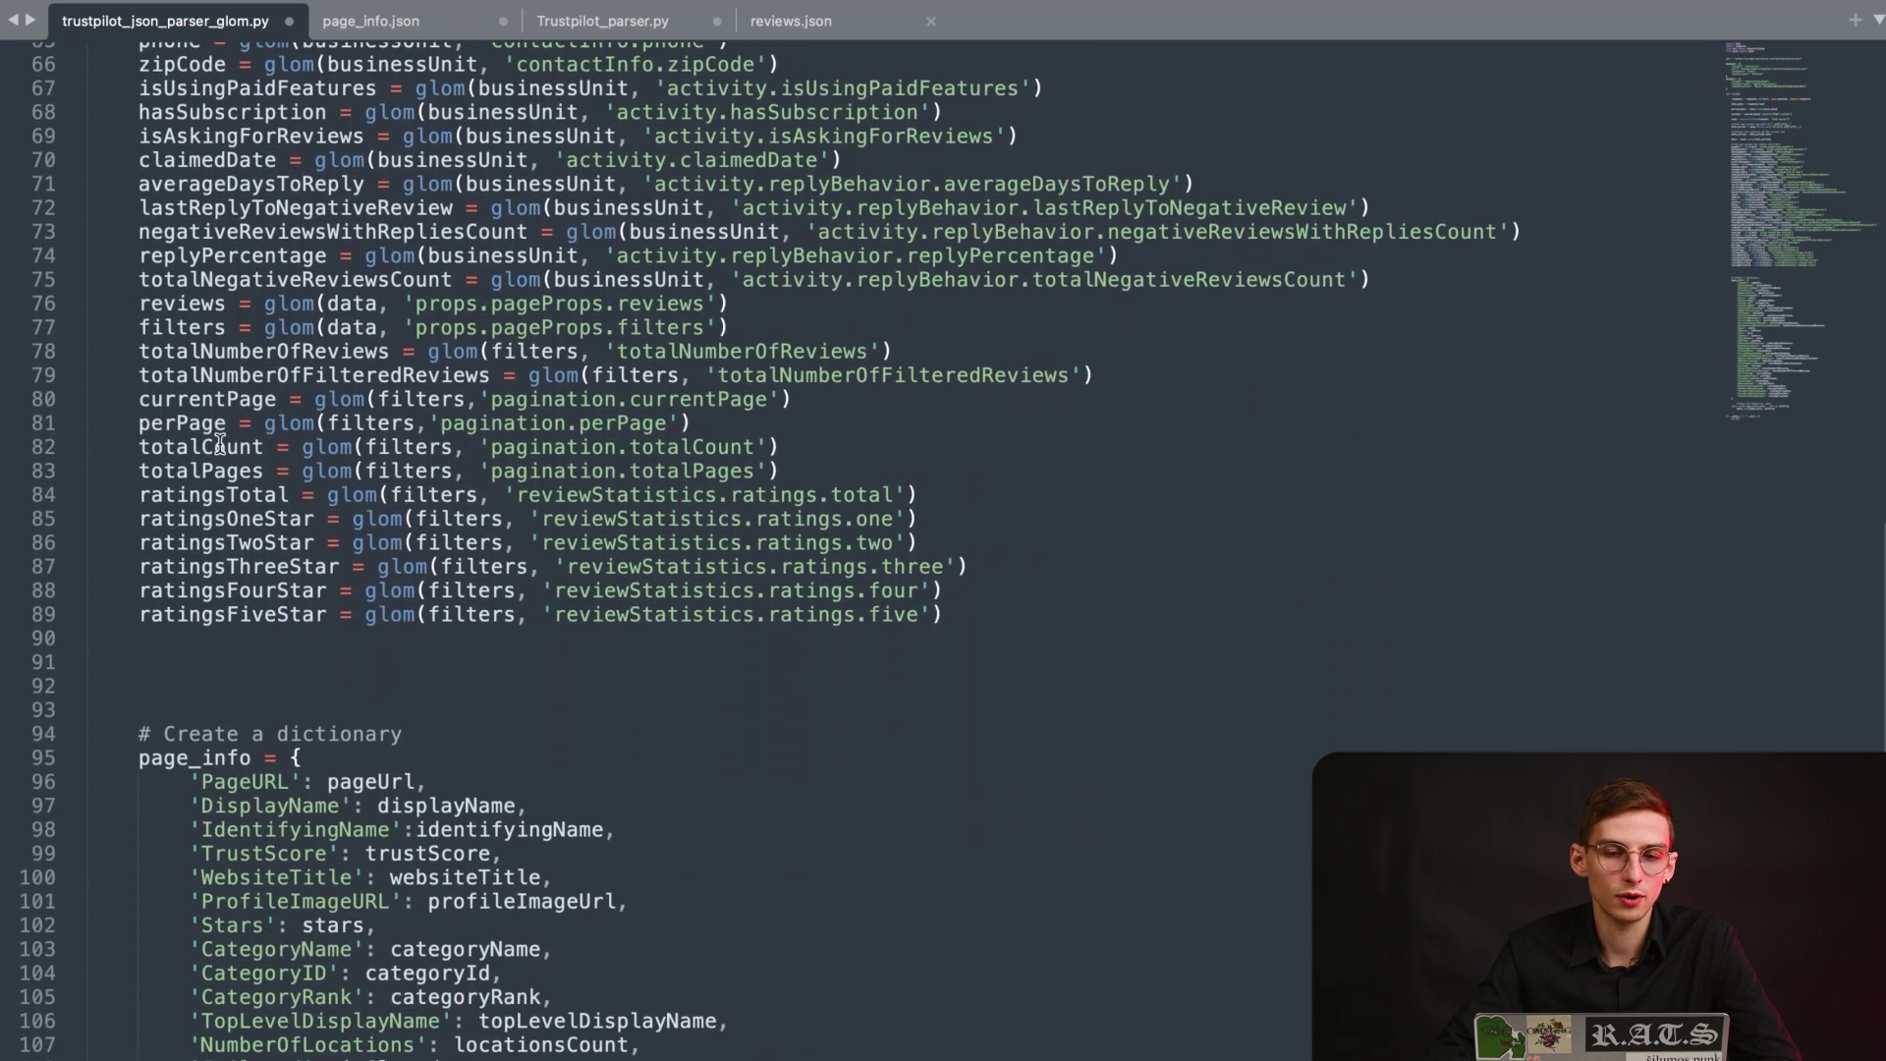
scroll(220, 445, down, 2)
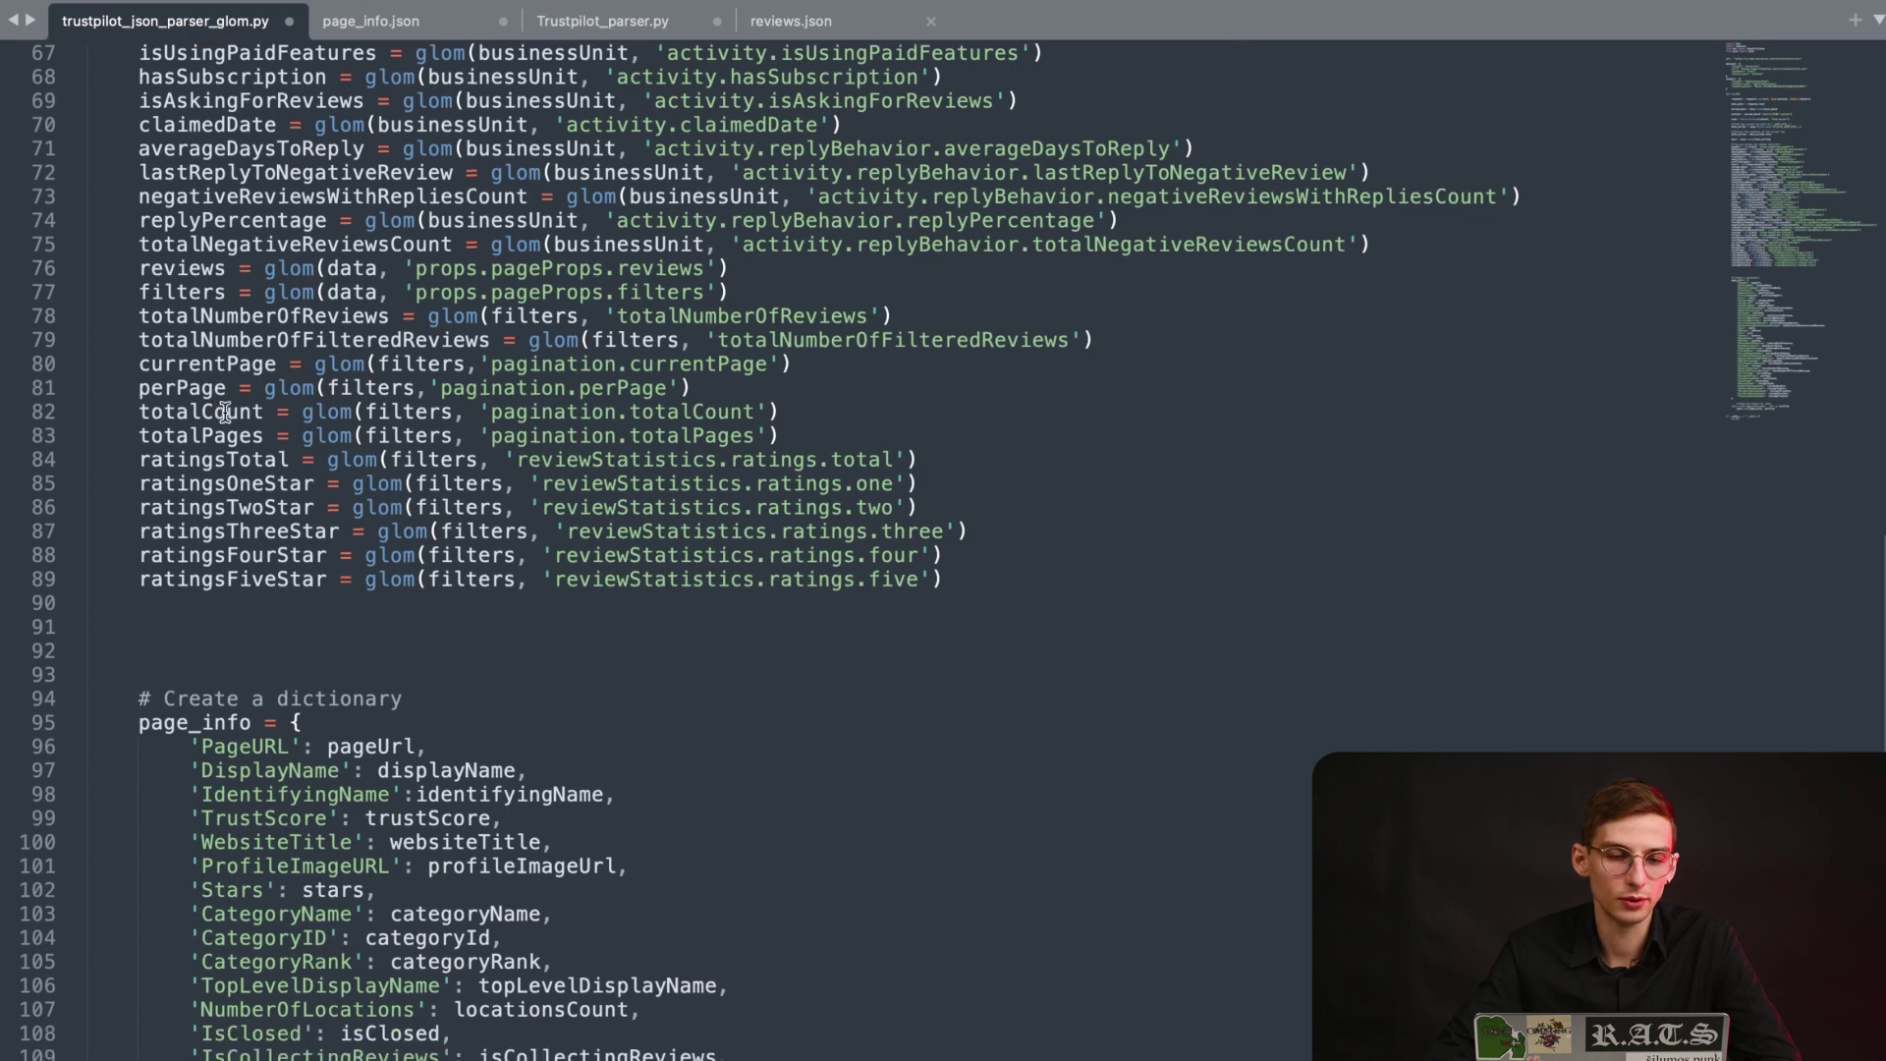
scroll(222, 433, down, 12)
scroll(224, 418, down, 1)
scroll(225, 412, down, 1)
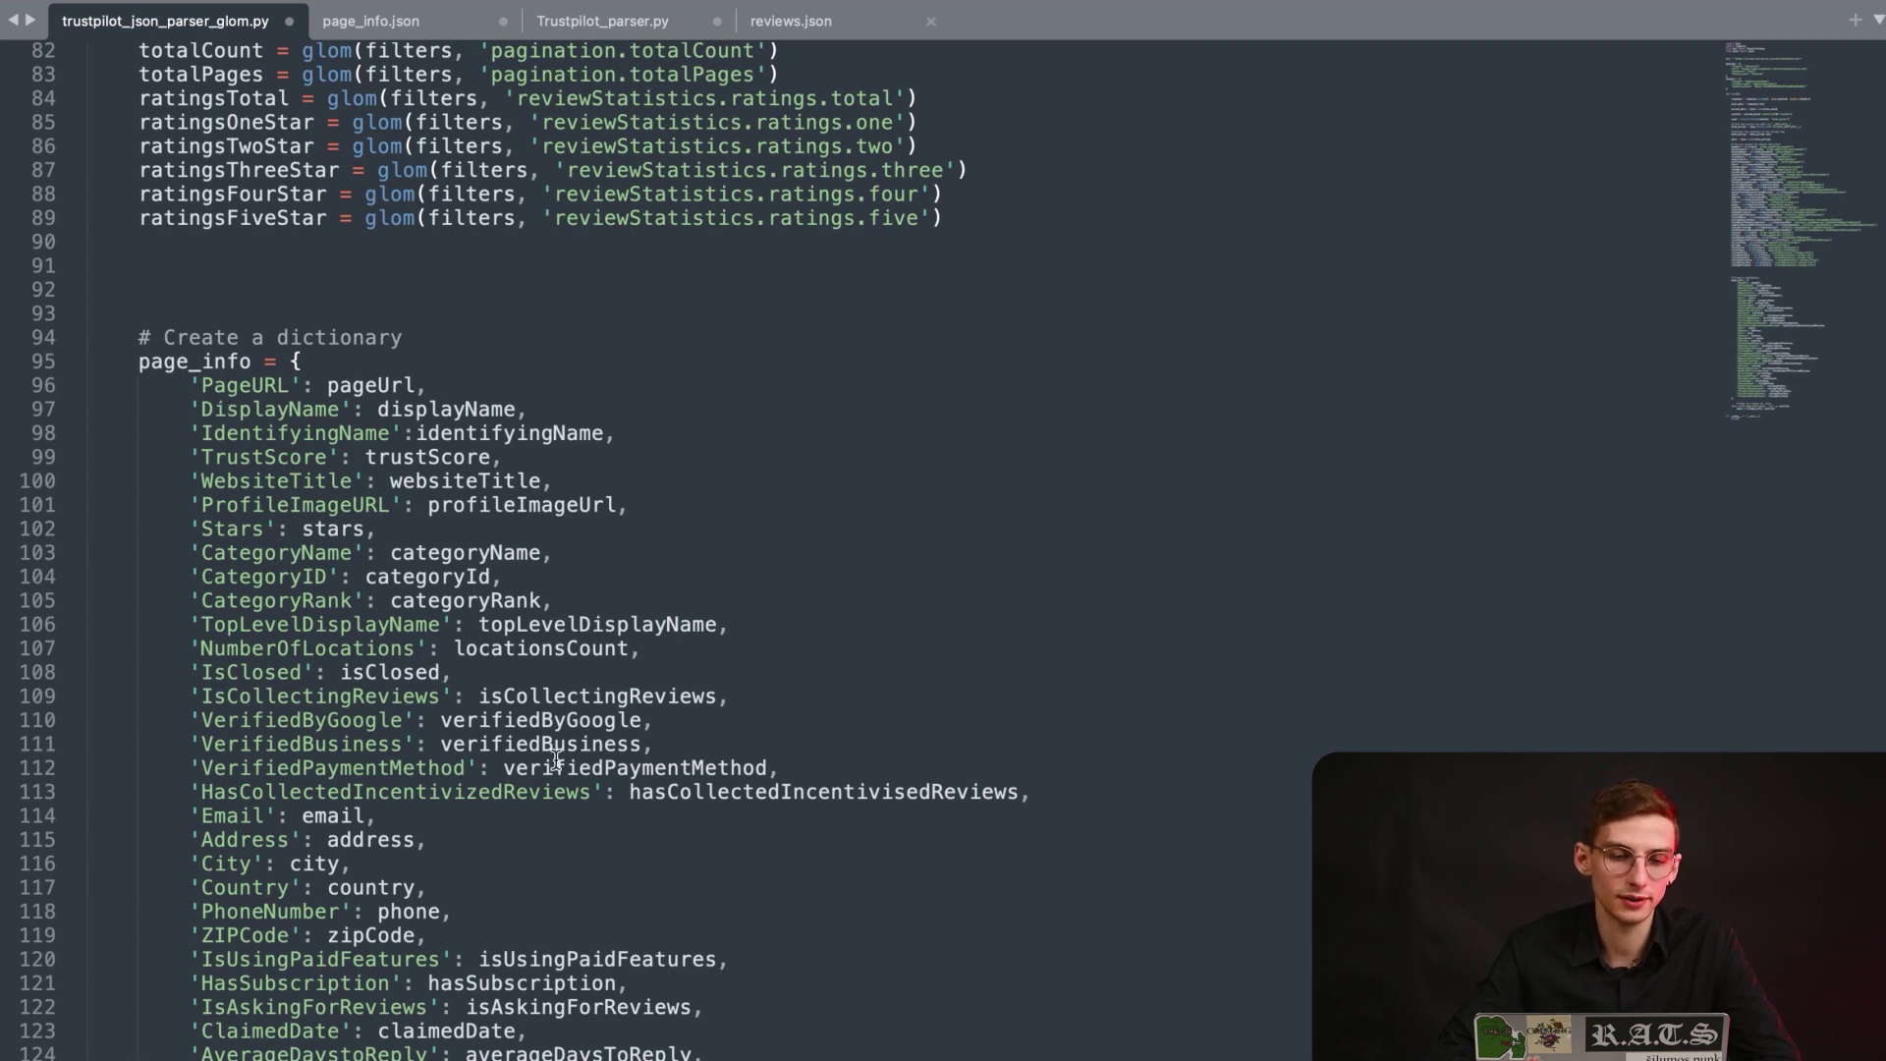
scroll(556, 759, down, 5)
scroll(557, 759, down, 3)
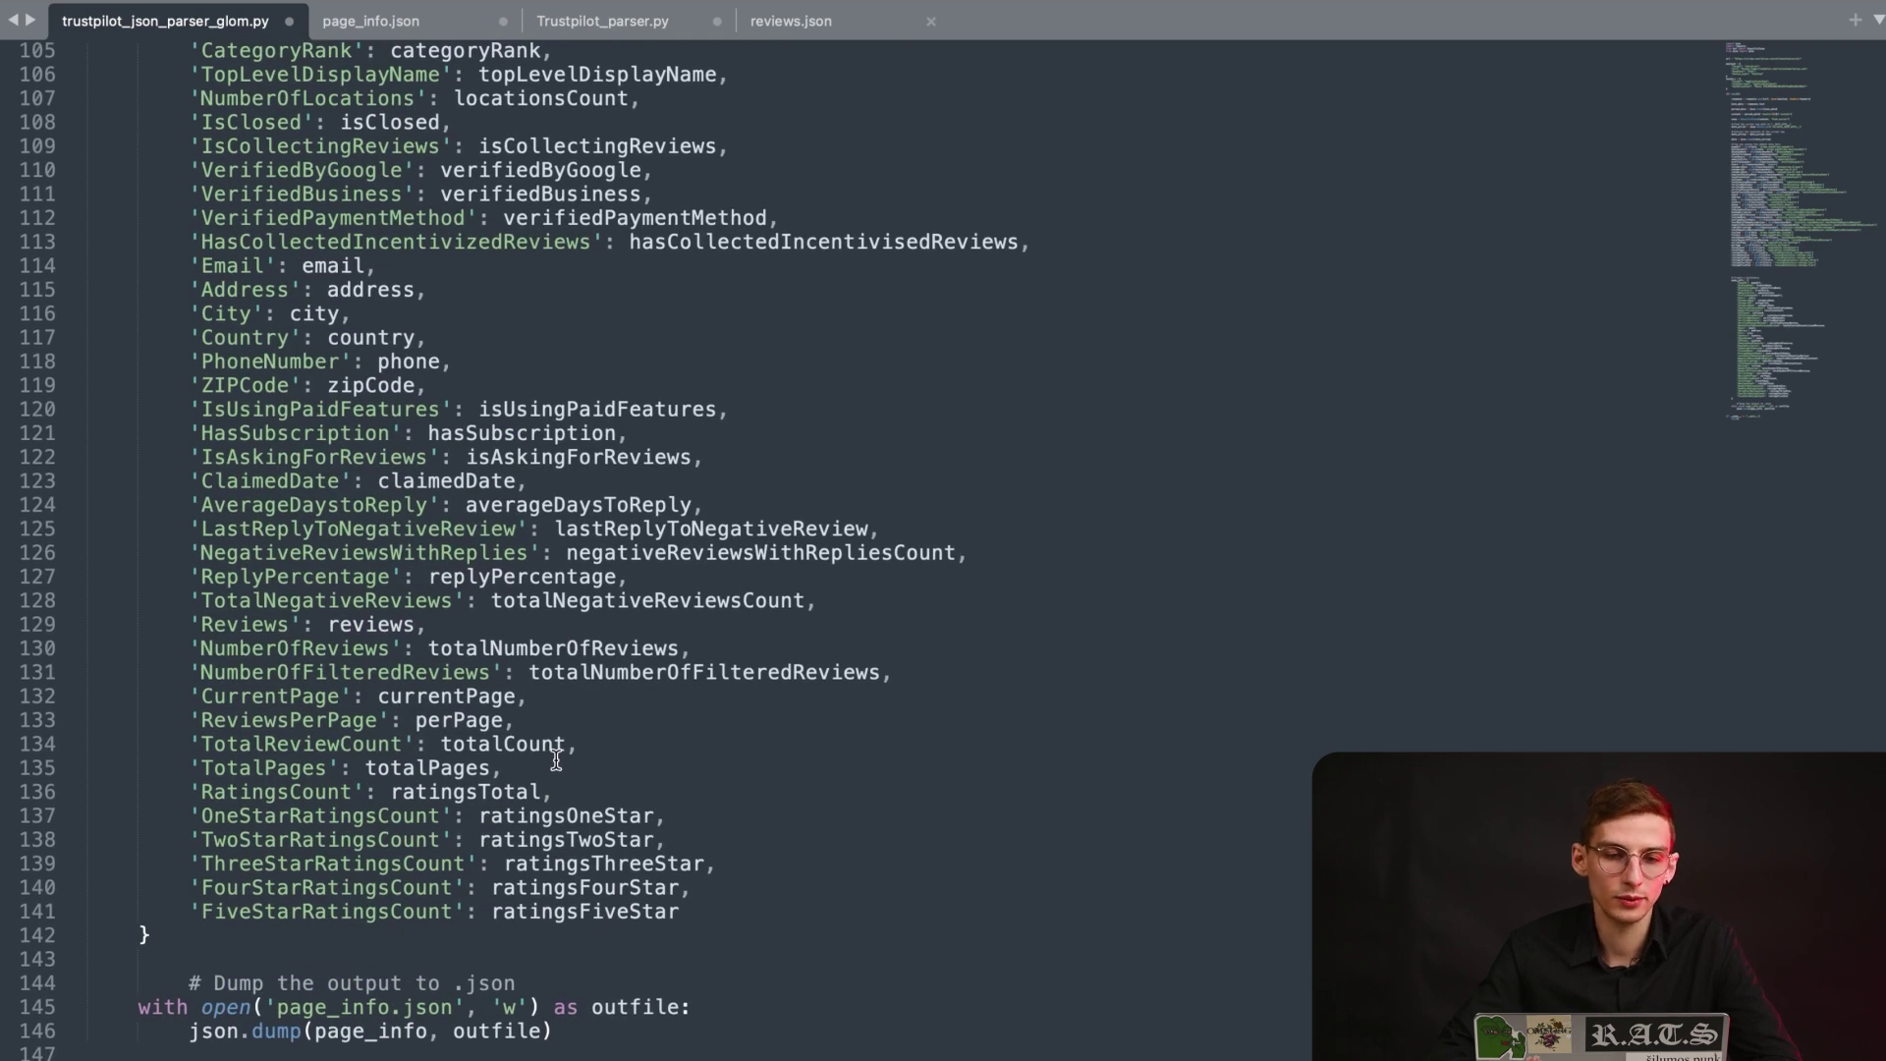
scroll(755, 842, up, 3)
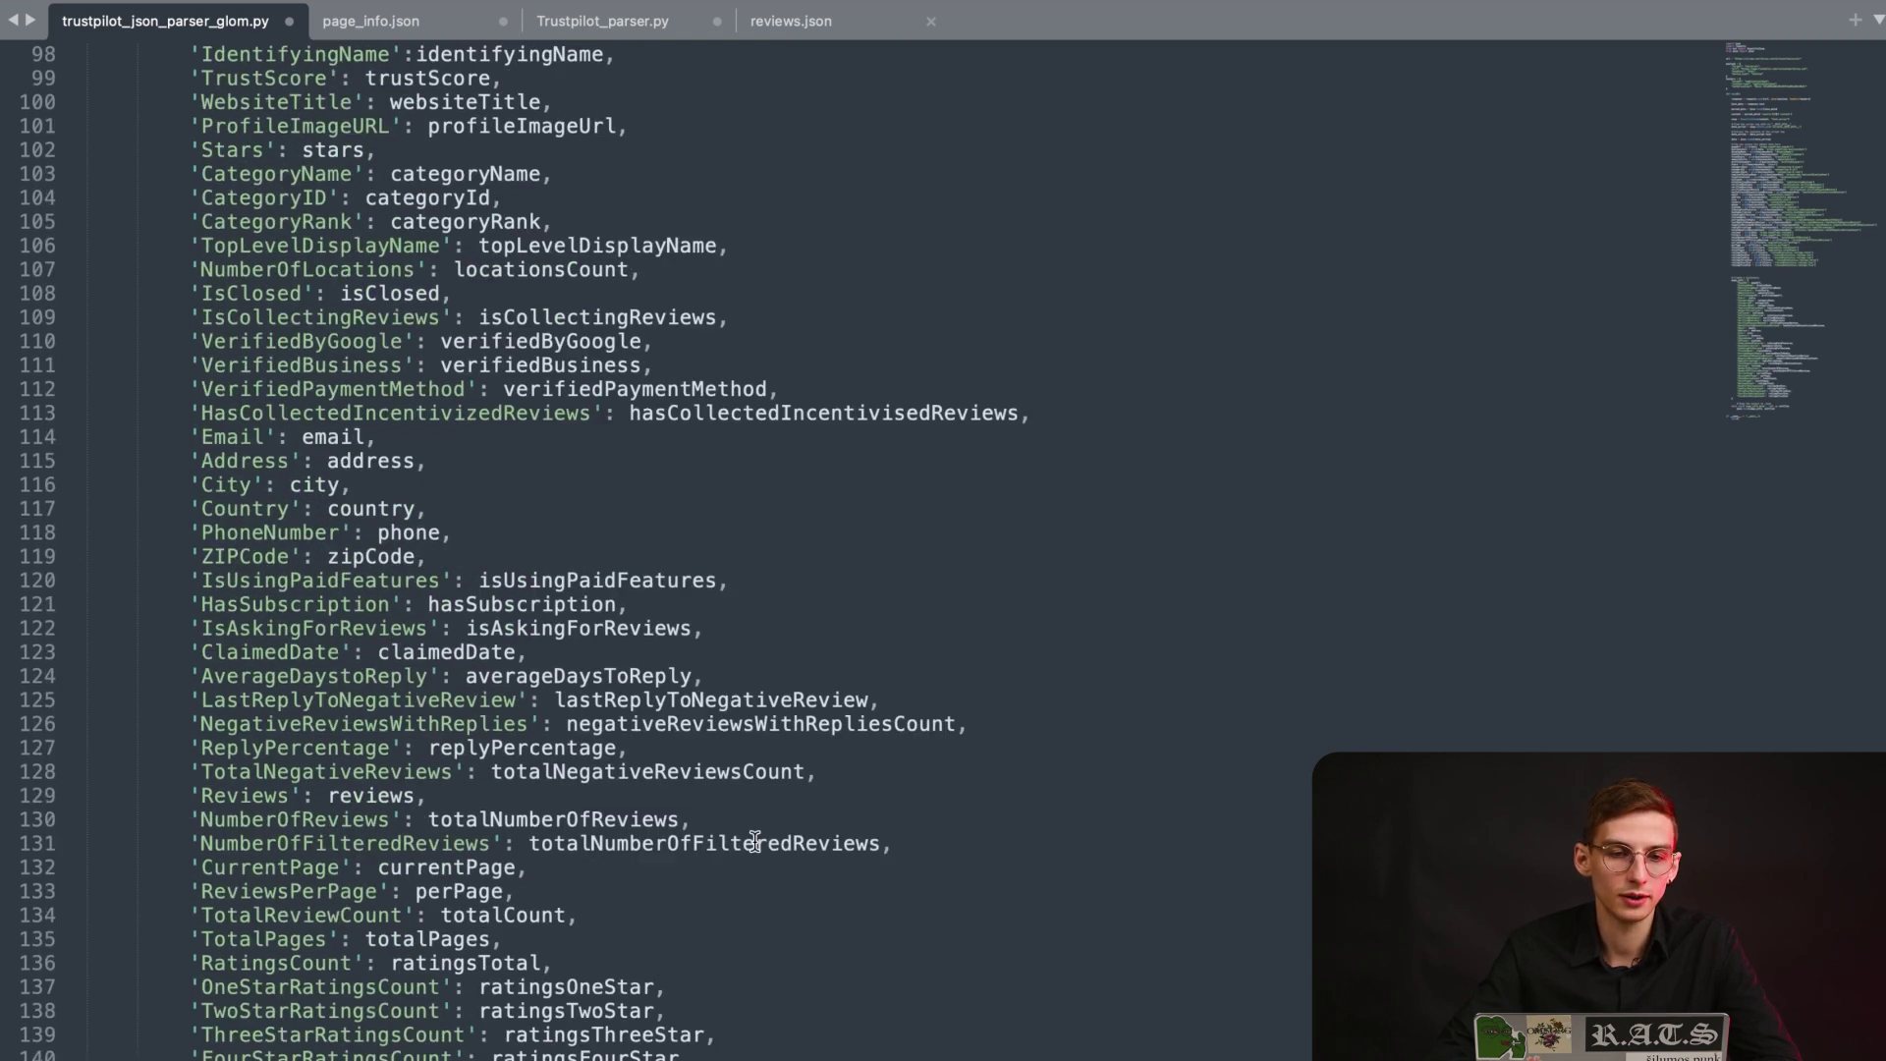
scroll(755, 842, up, 3)
scroll(511, 723, down, 2)
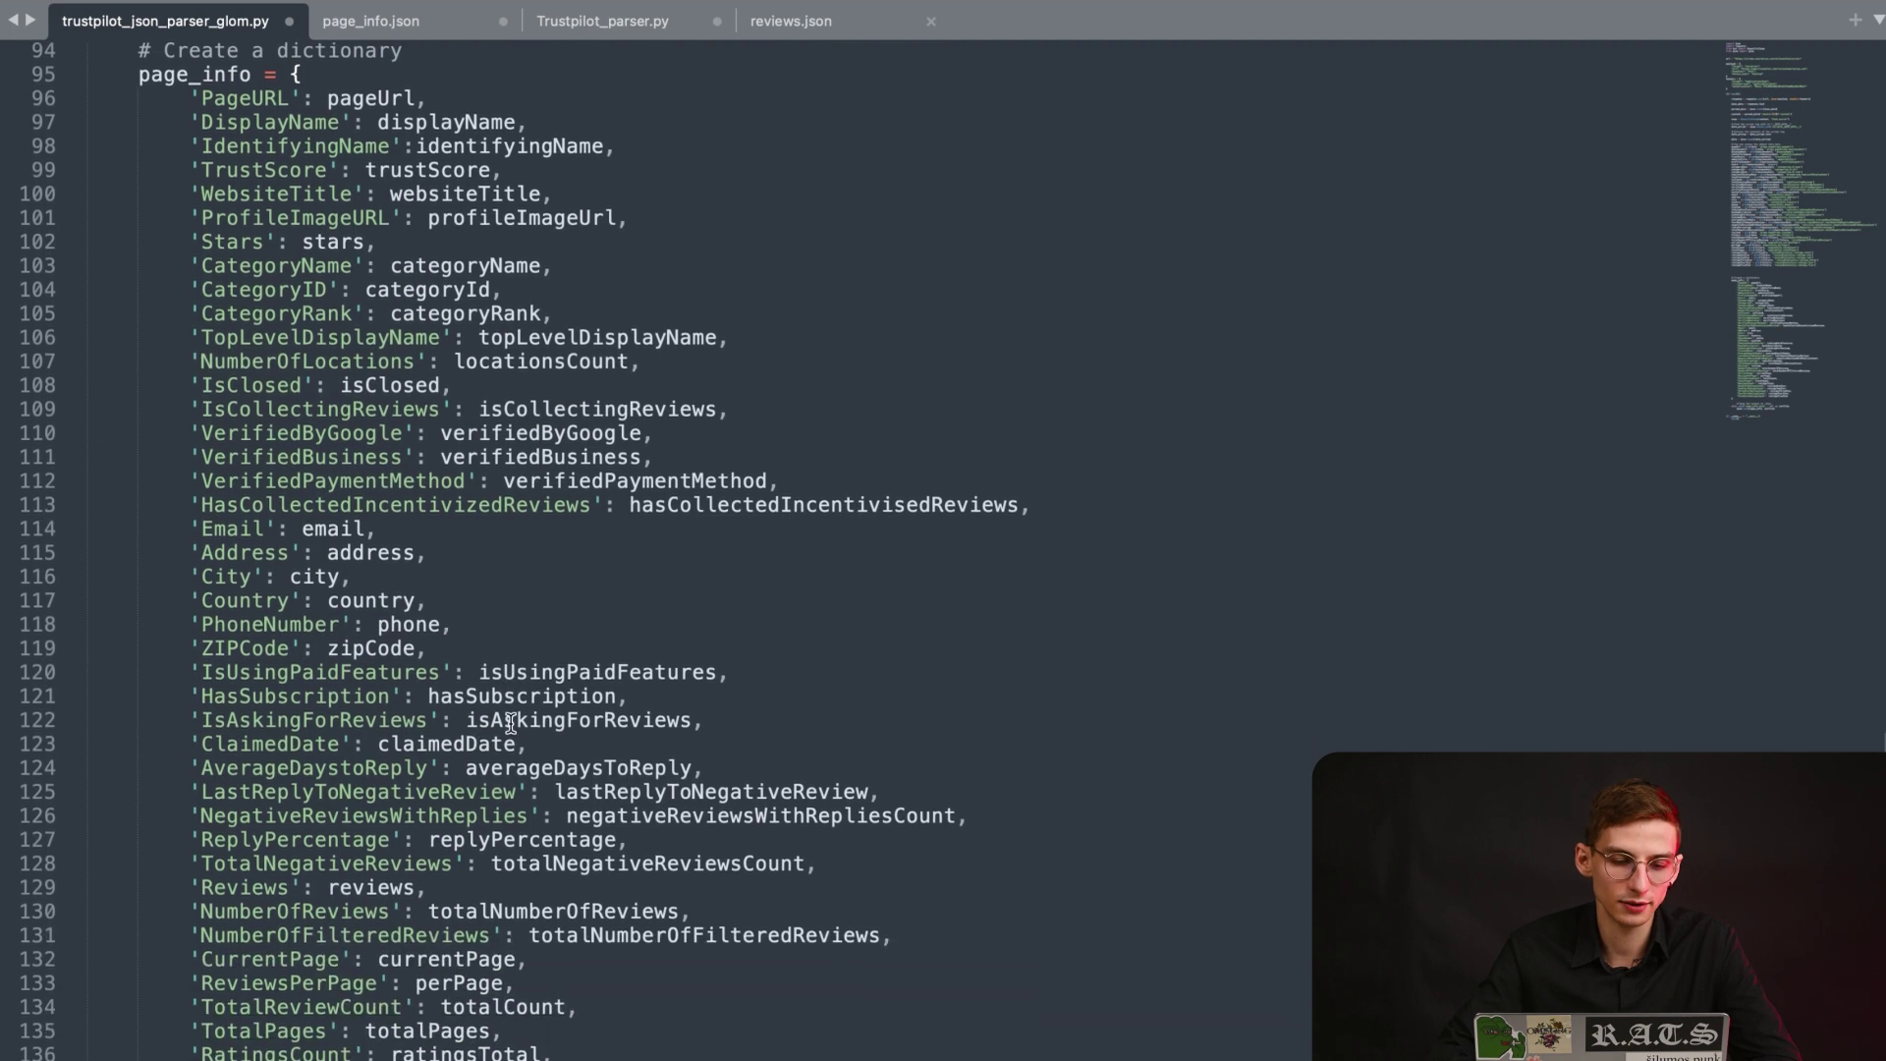
scroll(511, 723, down, 4)
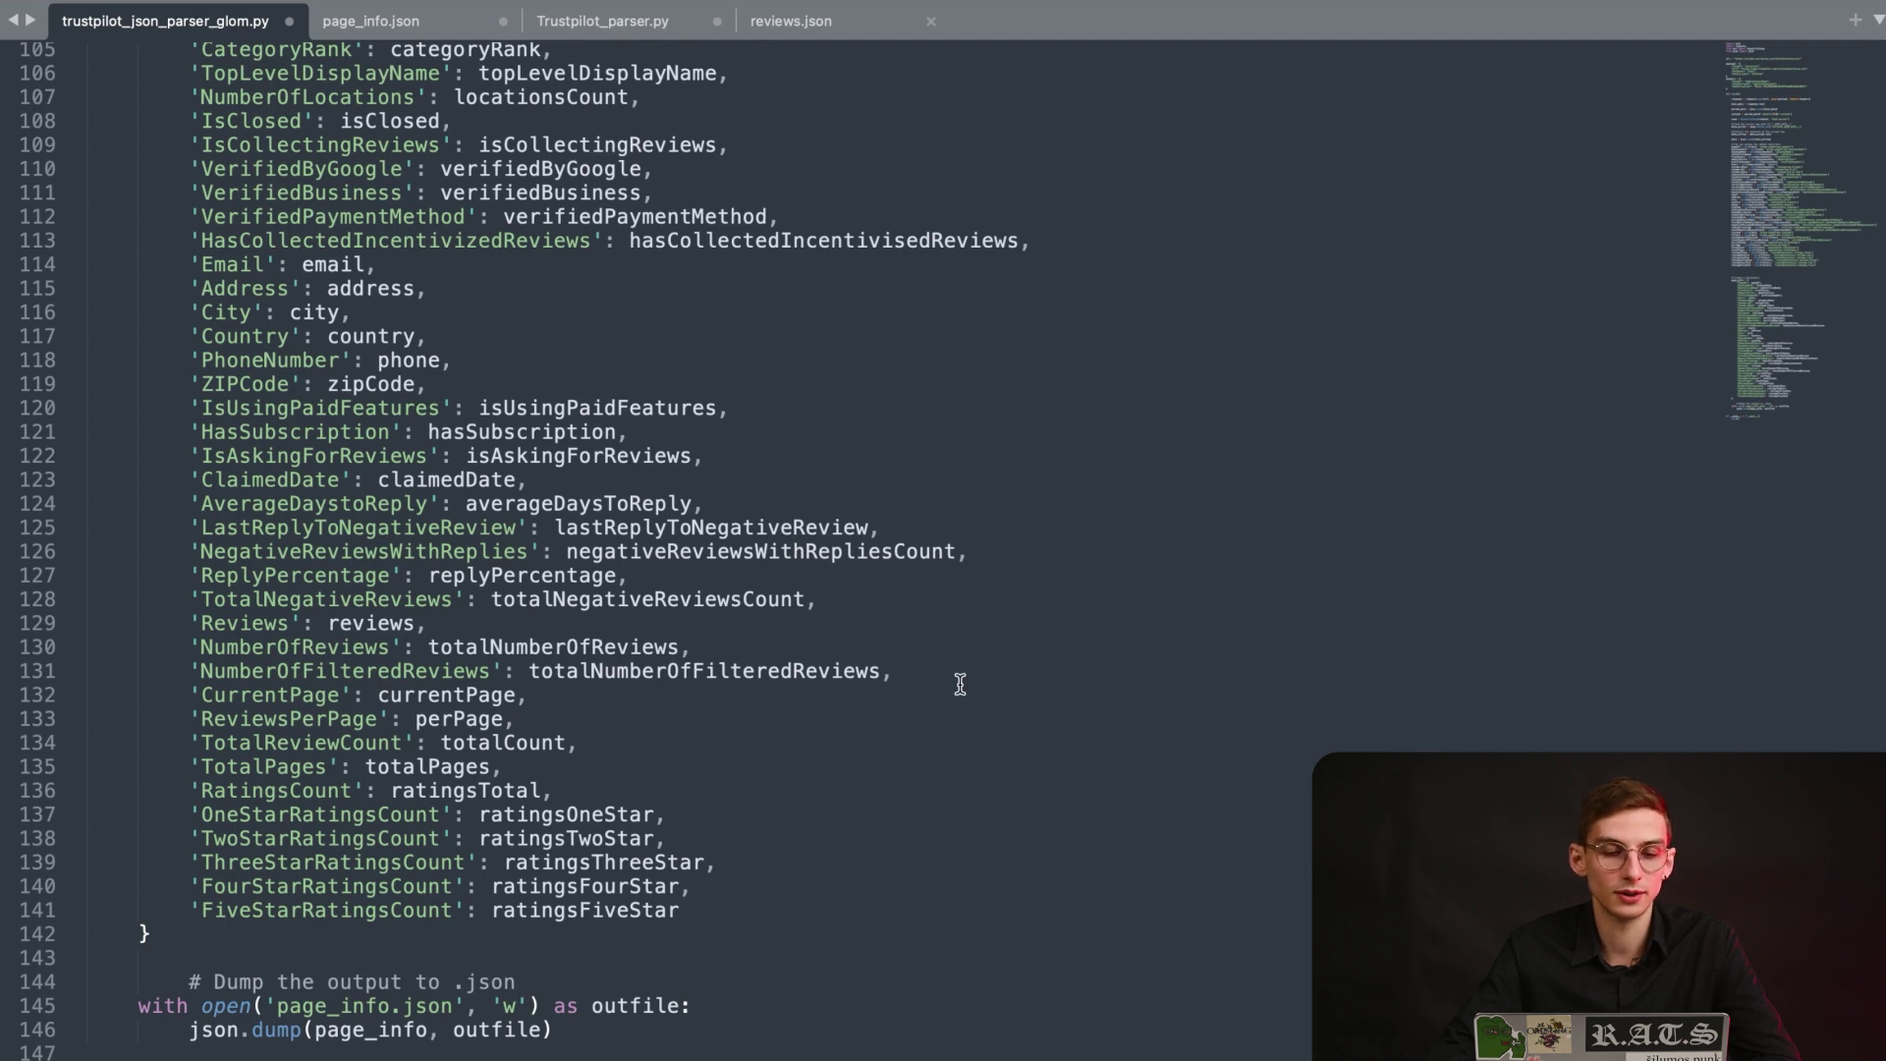
click(337, 1006)
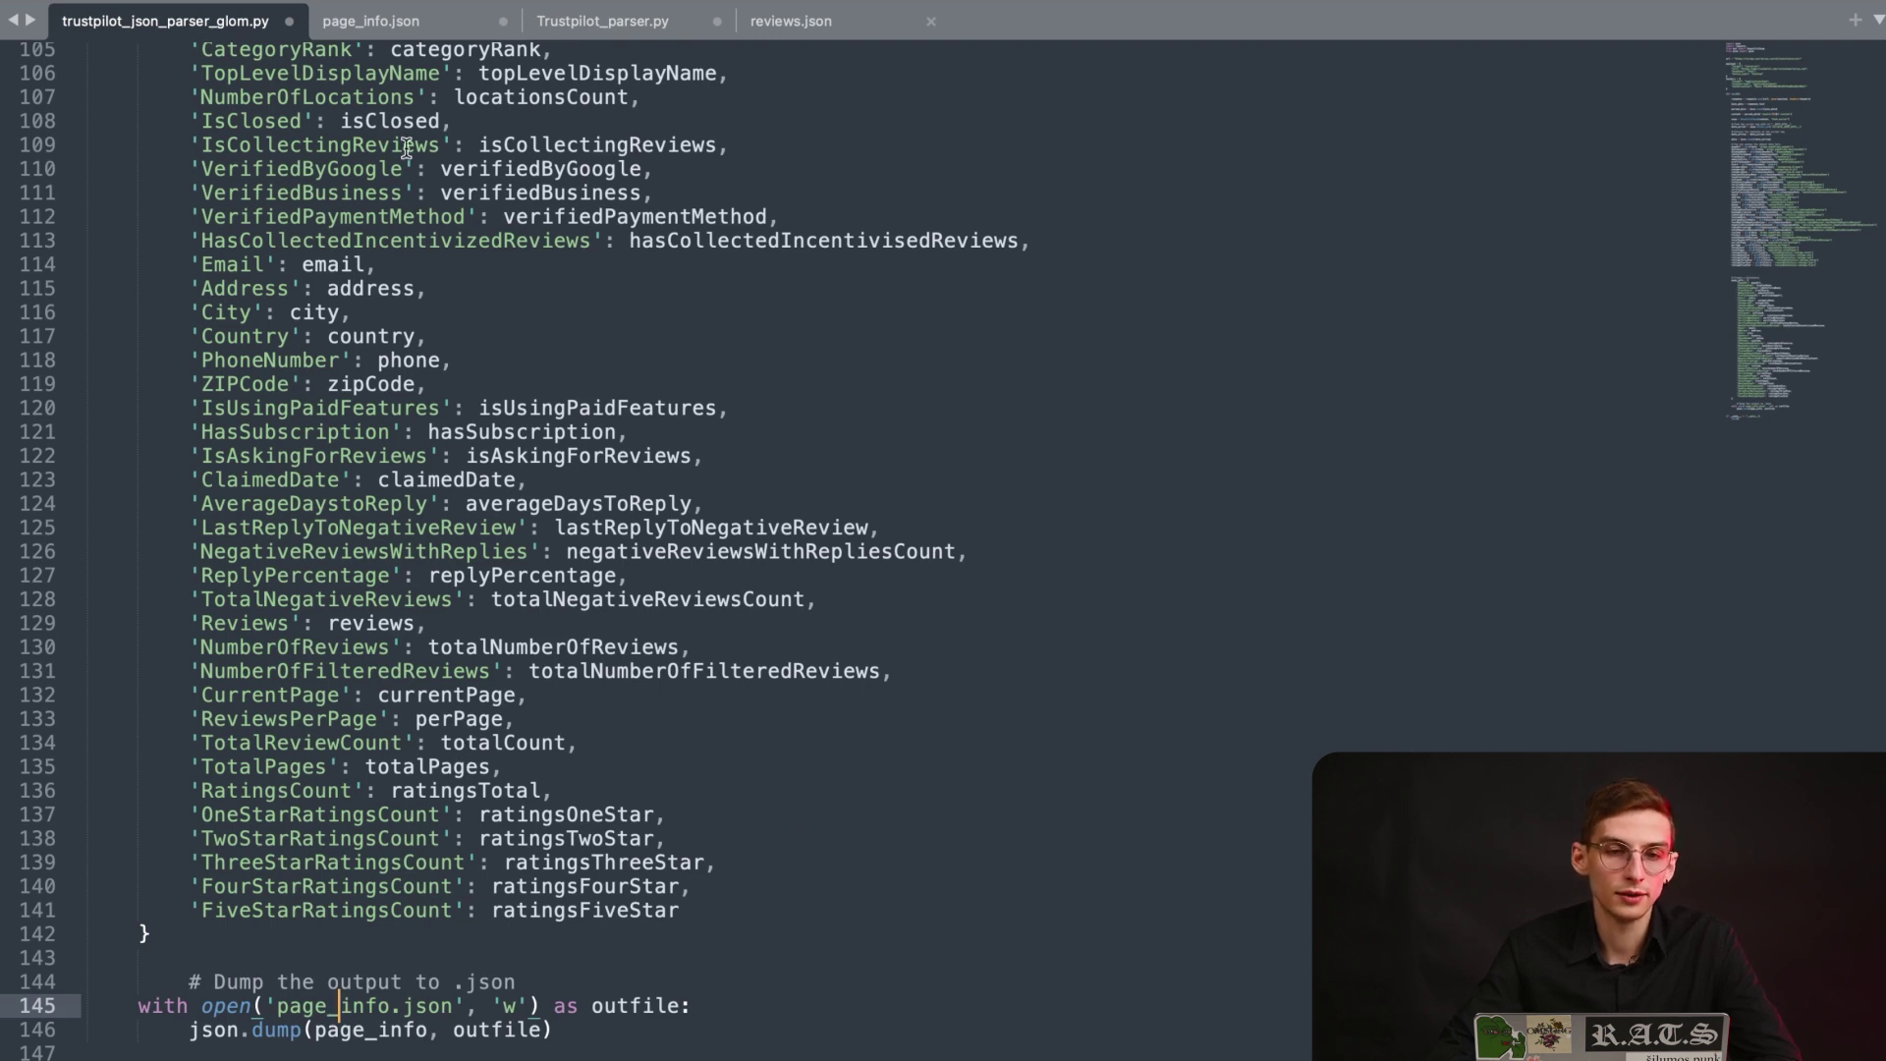
Open page_info.json and scroll through the business details, TrustScore 4.7 and Reviews list.
click(409, 30)
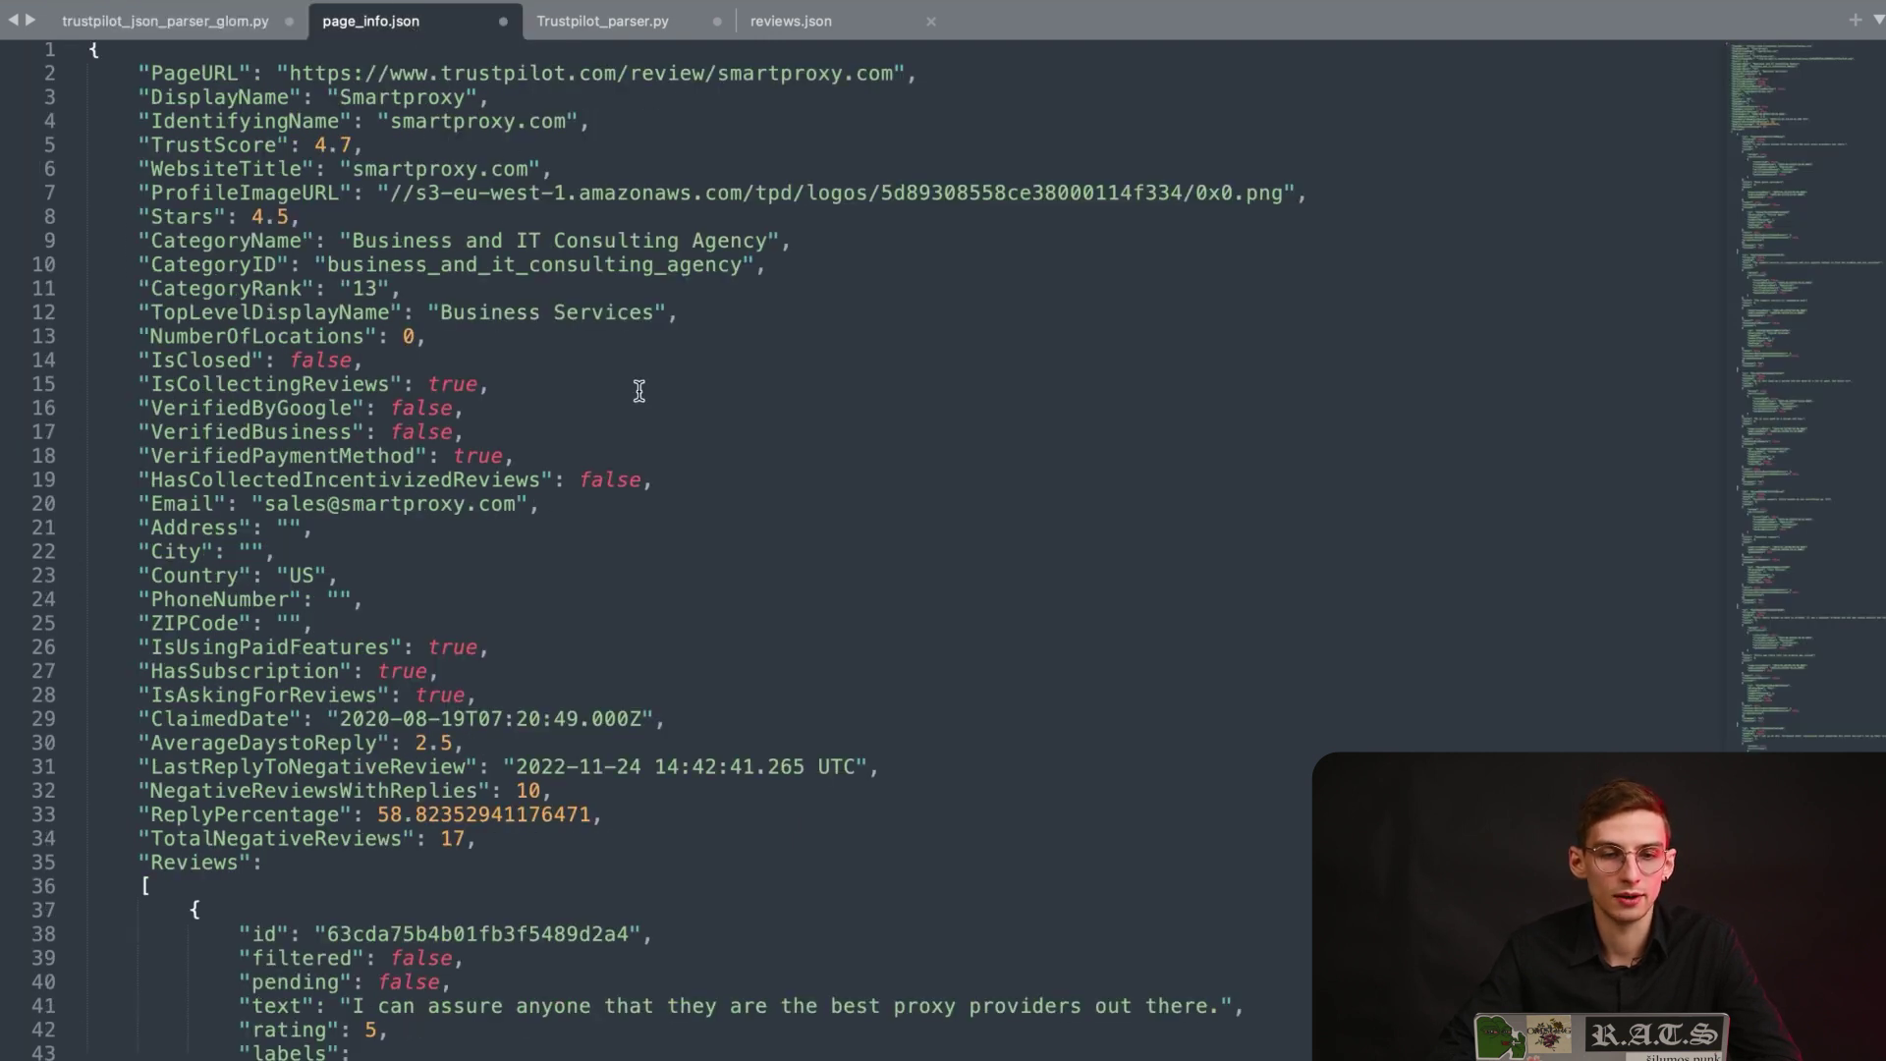
scroll(638, 391, up, 1)
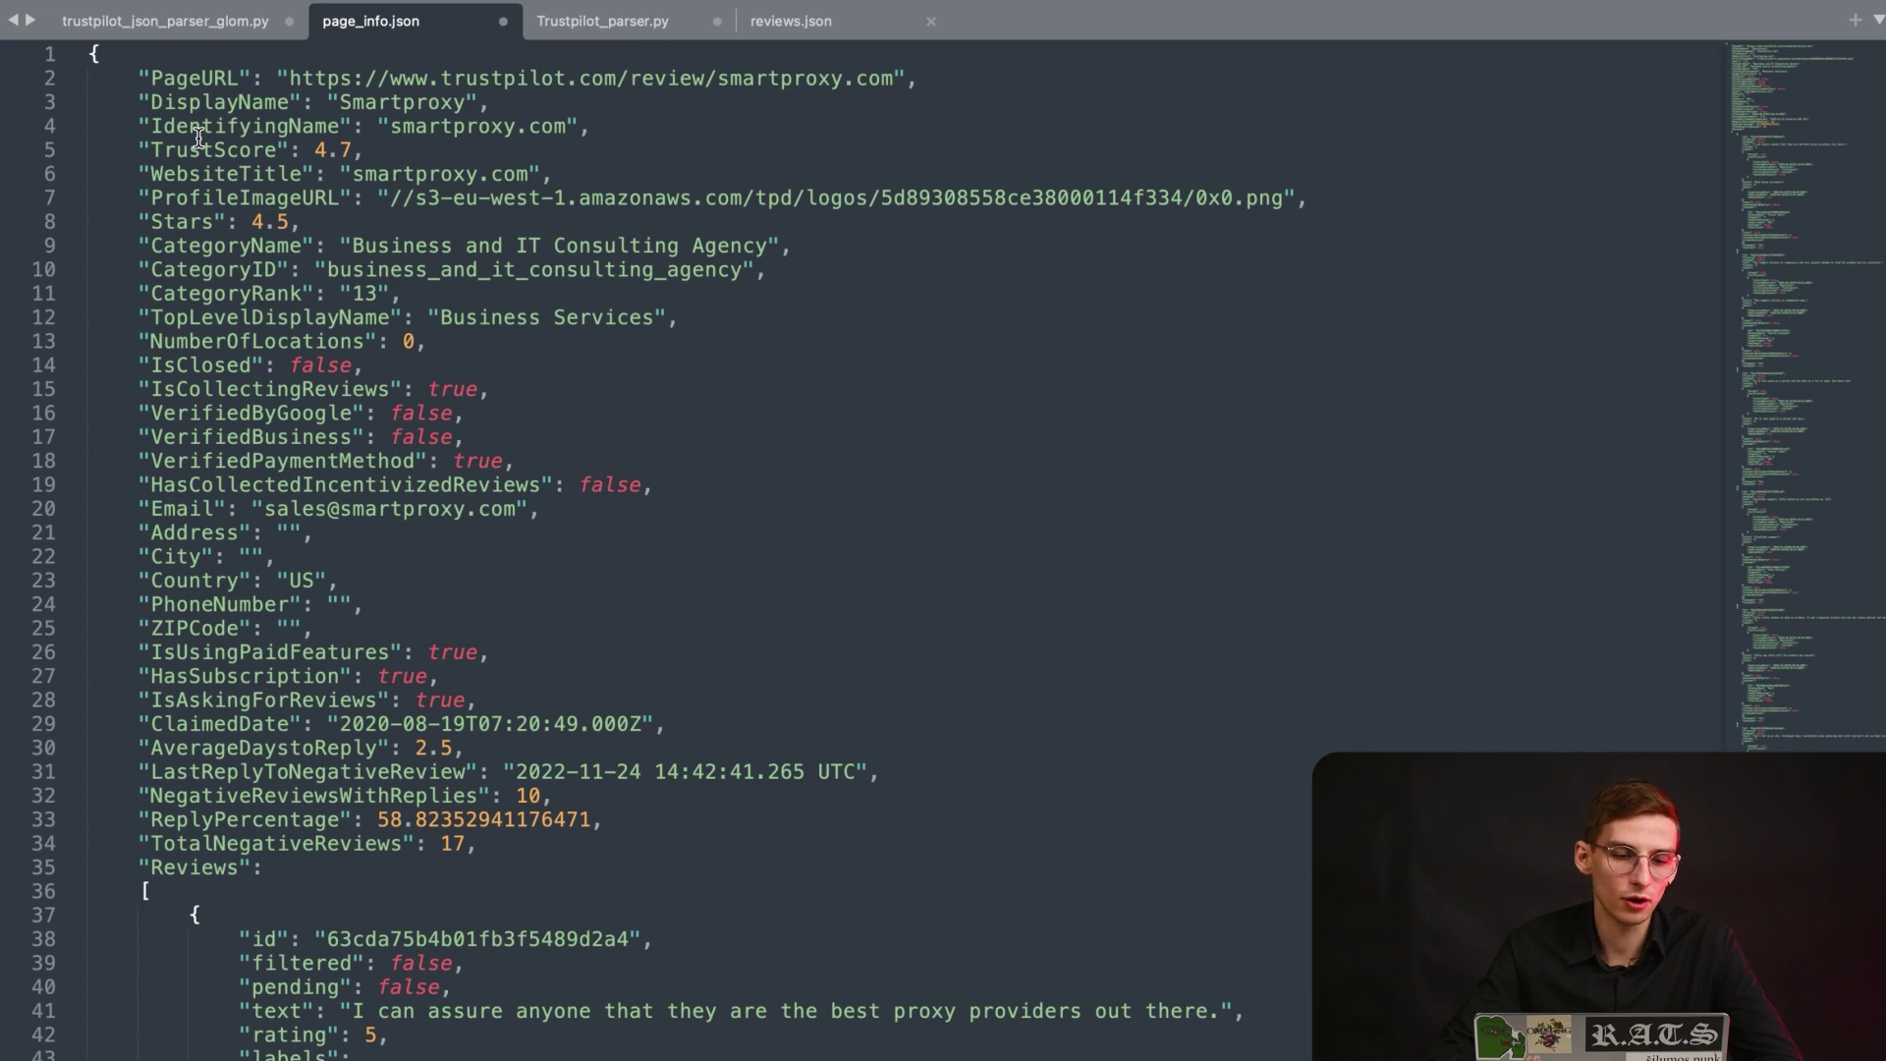
scroll(328, 725, down, 5)
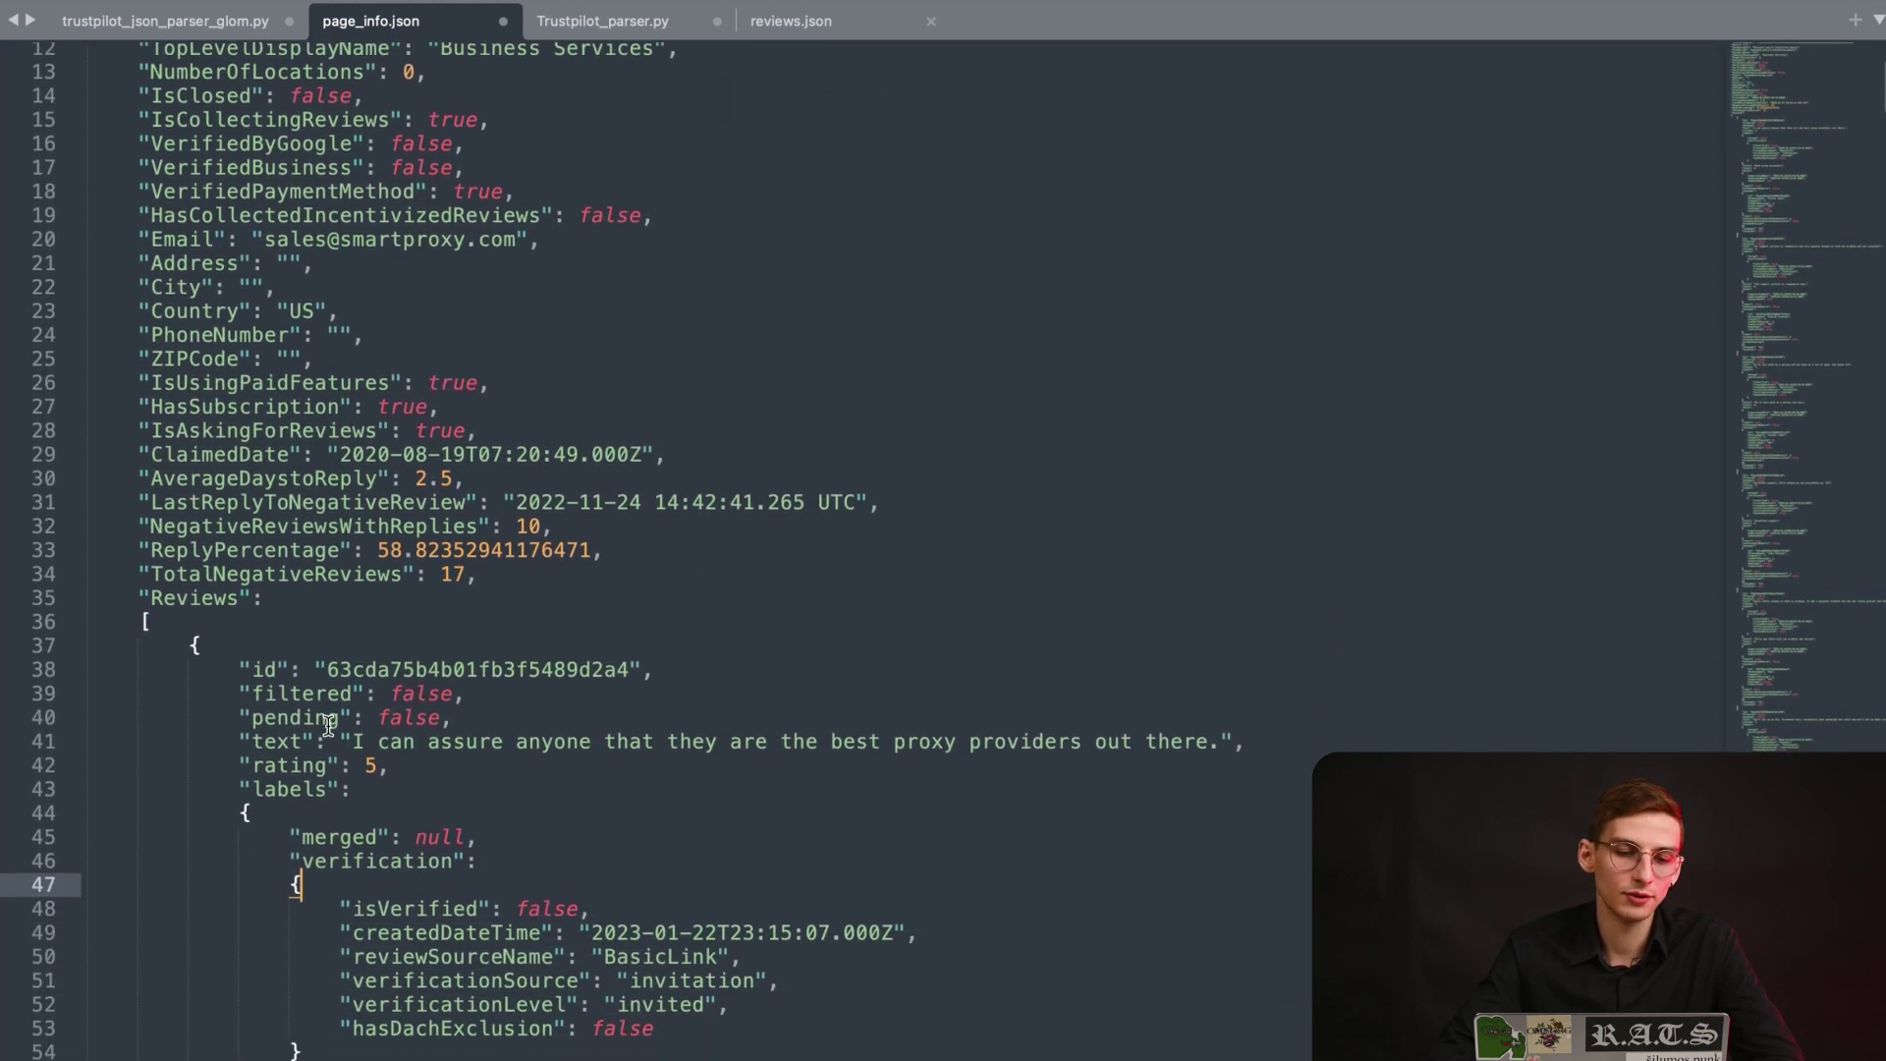